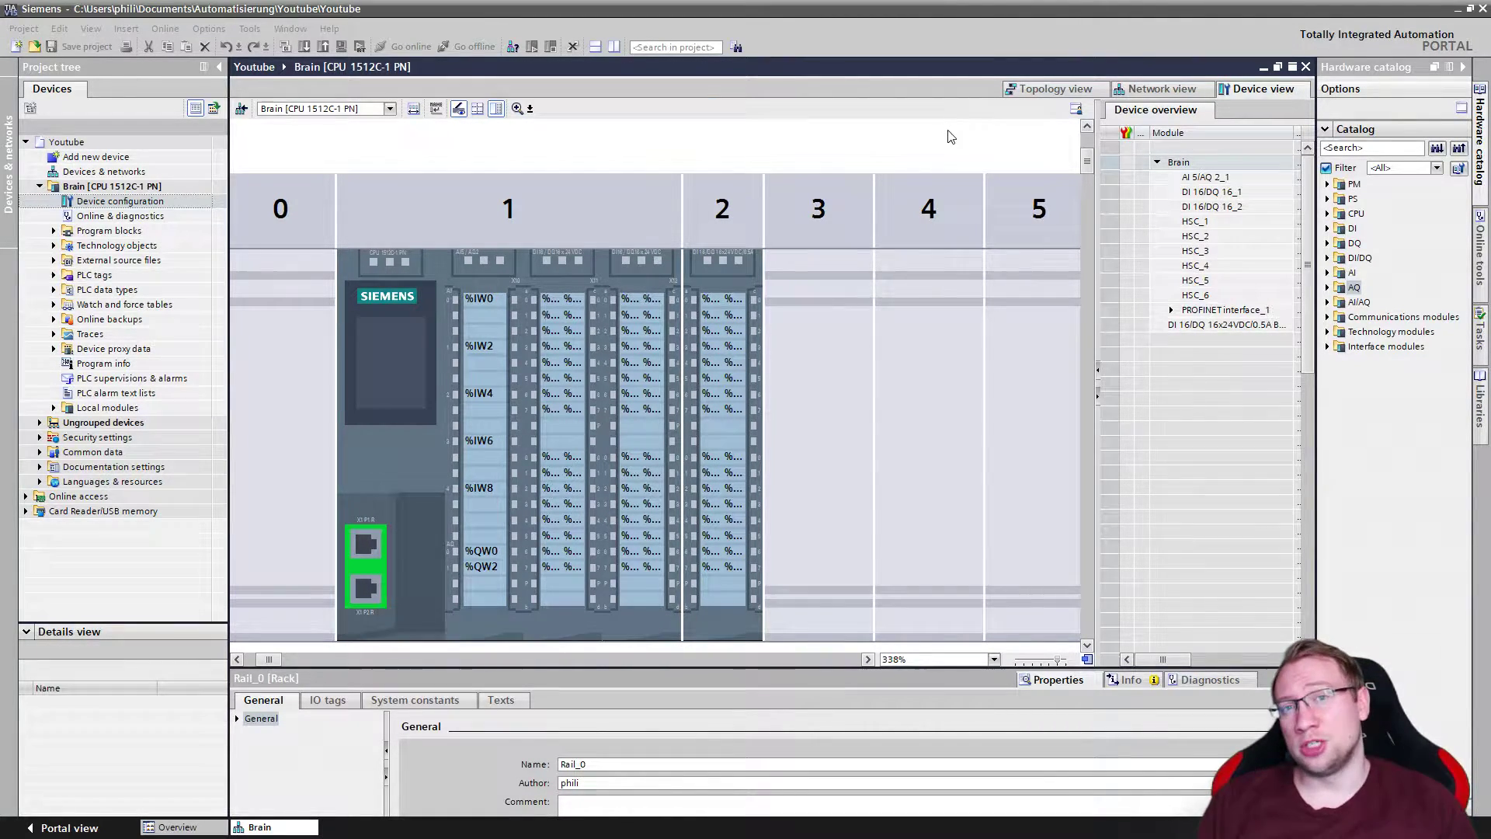
Step: Switch from the TIA Portal device configuration to the PowerPoint slide with the K1 conveyor layout
{"action": "left_click", "coordinate": [909, 134]}
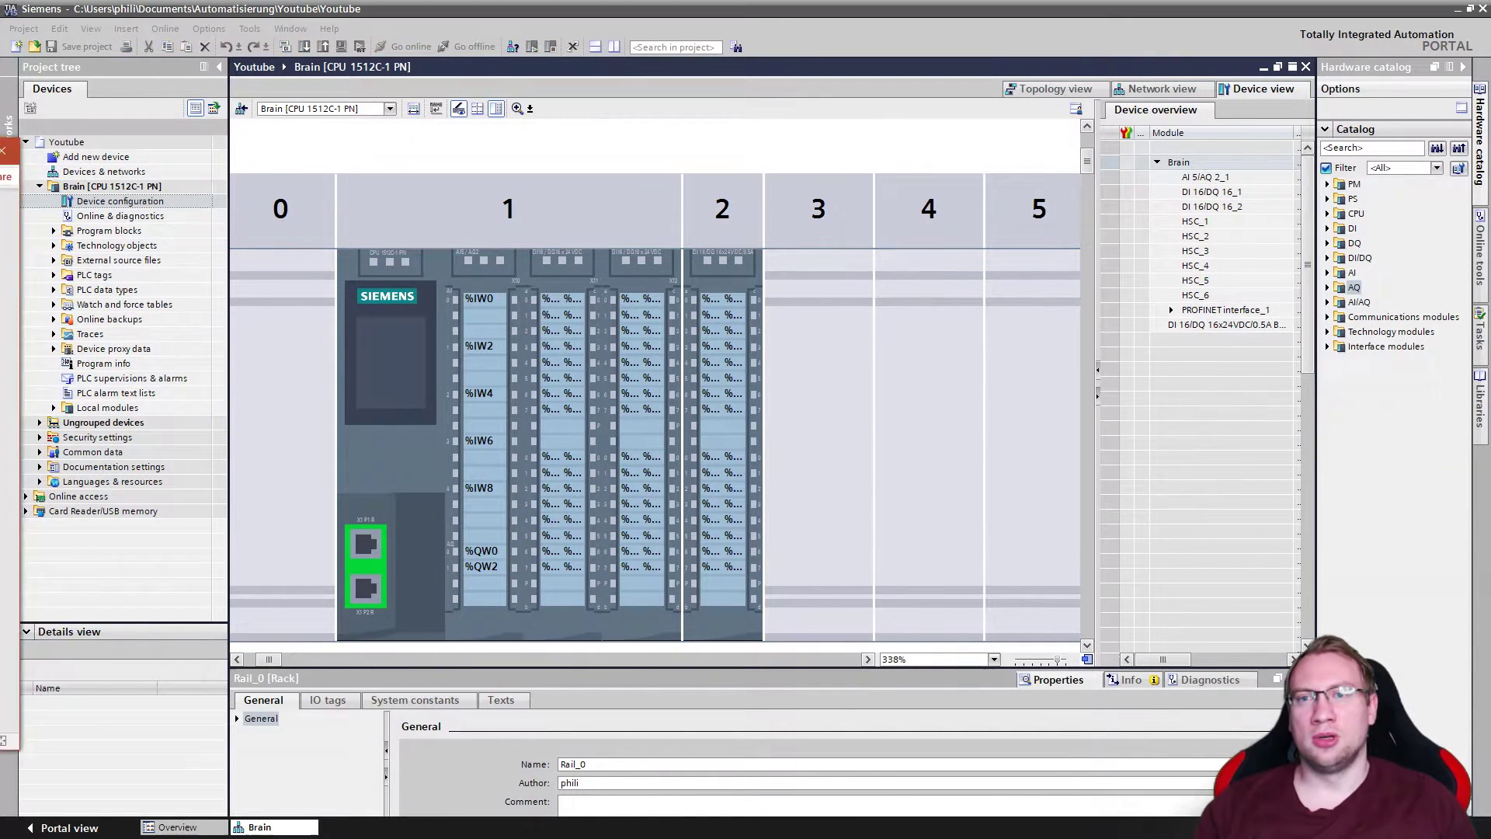
{"action": "key", "text": "alt+Tab"}
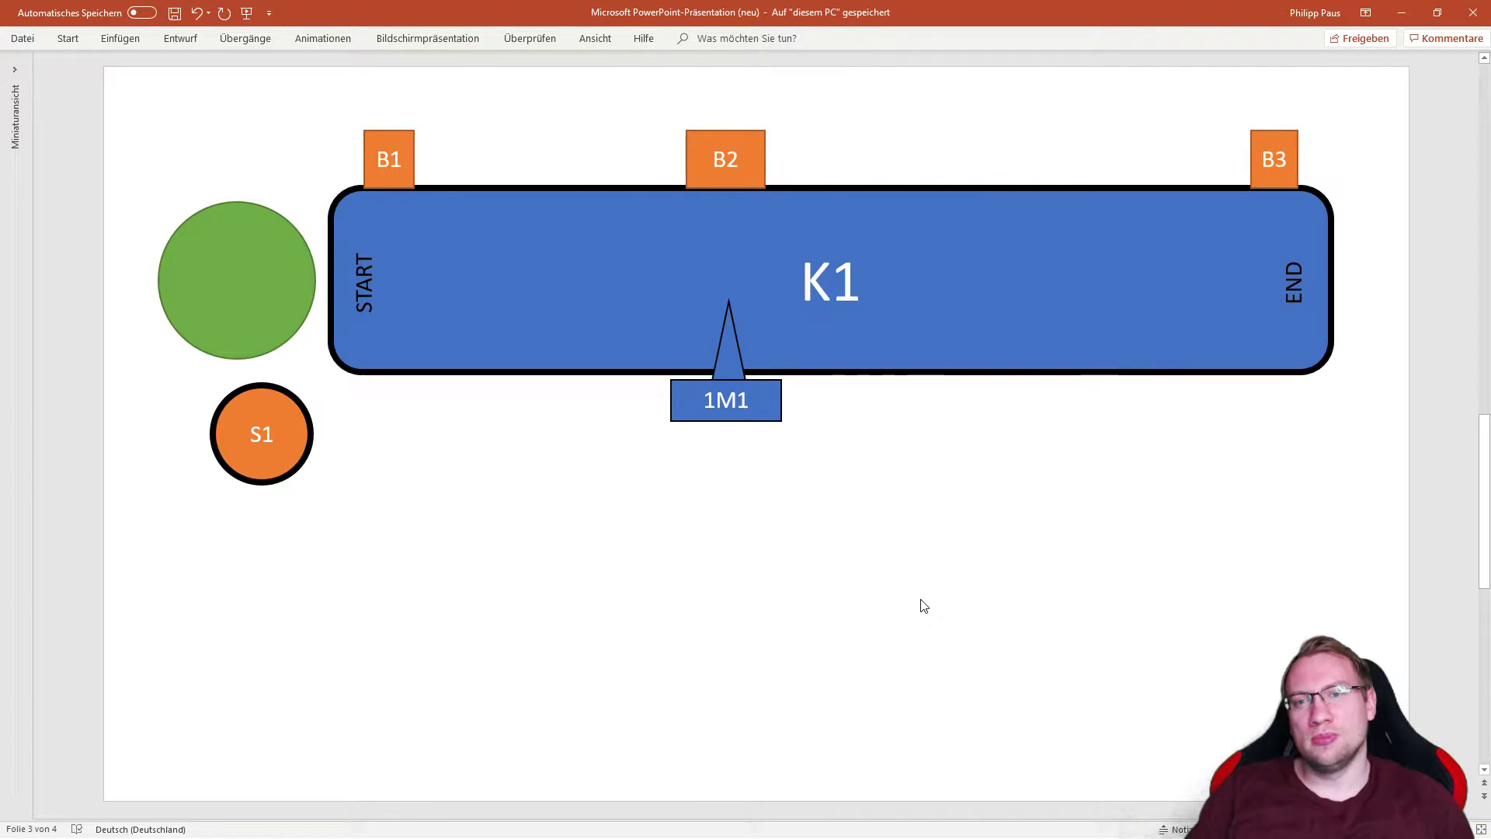
Step: Nudge the green circle right from beside K1 onto the conveyor belt
{"action": "left_click", "coordinate": [865, 255]}
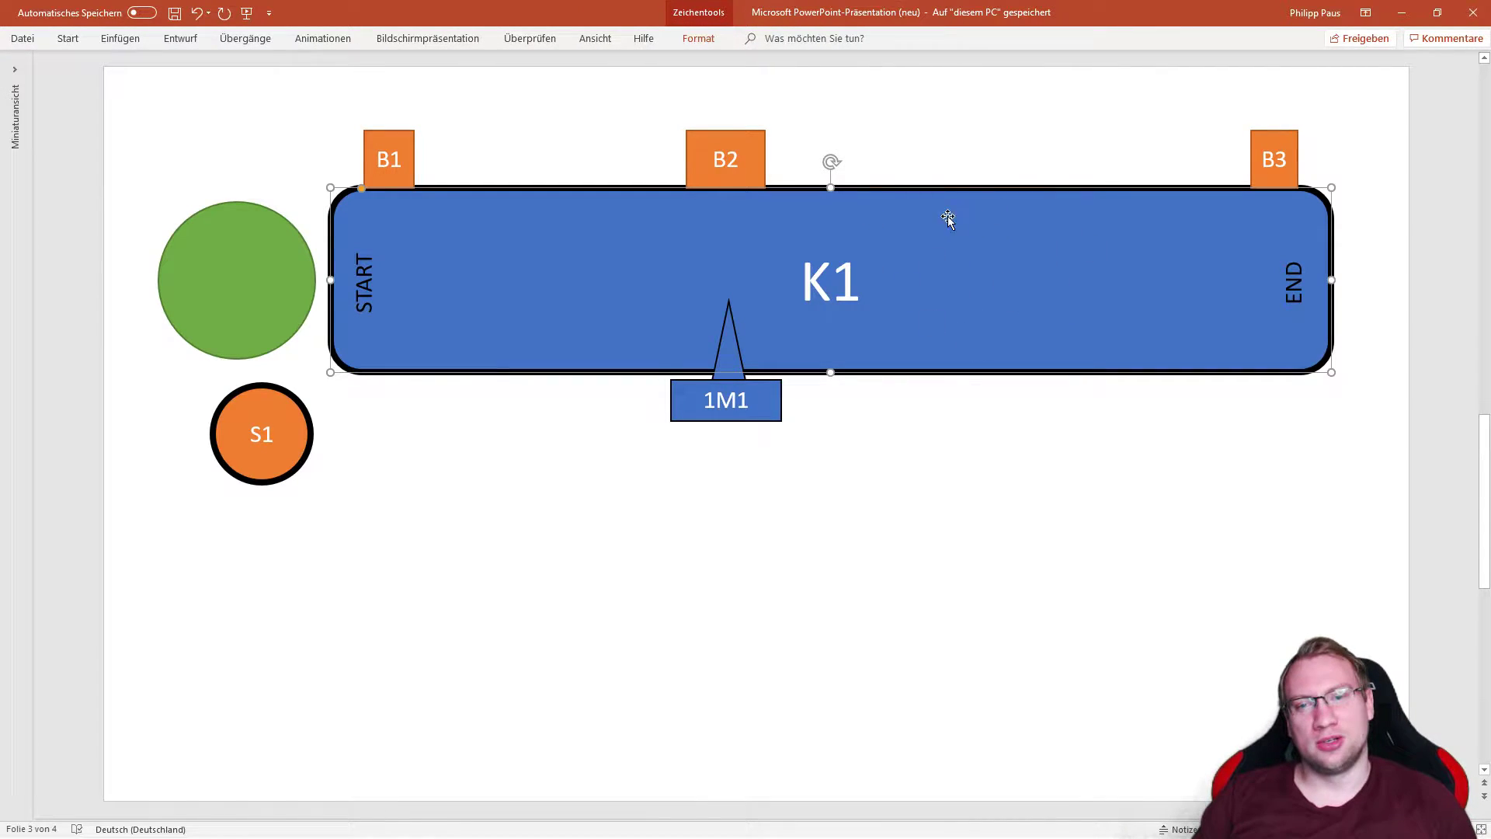
{"action": "left_click", "coordinate": [209, 278]}
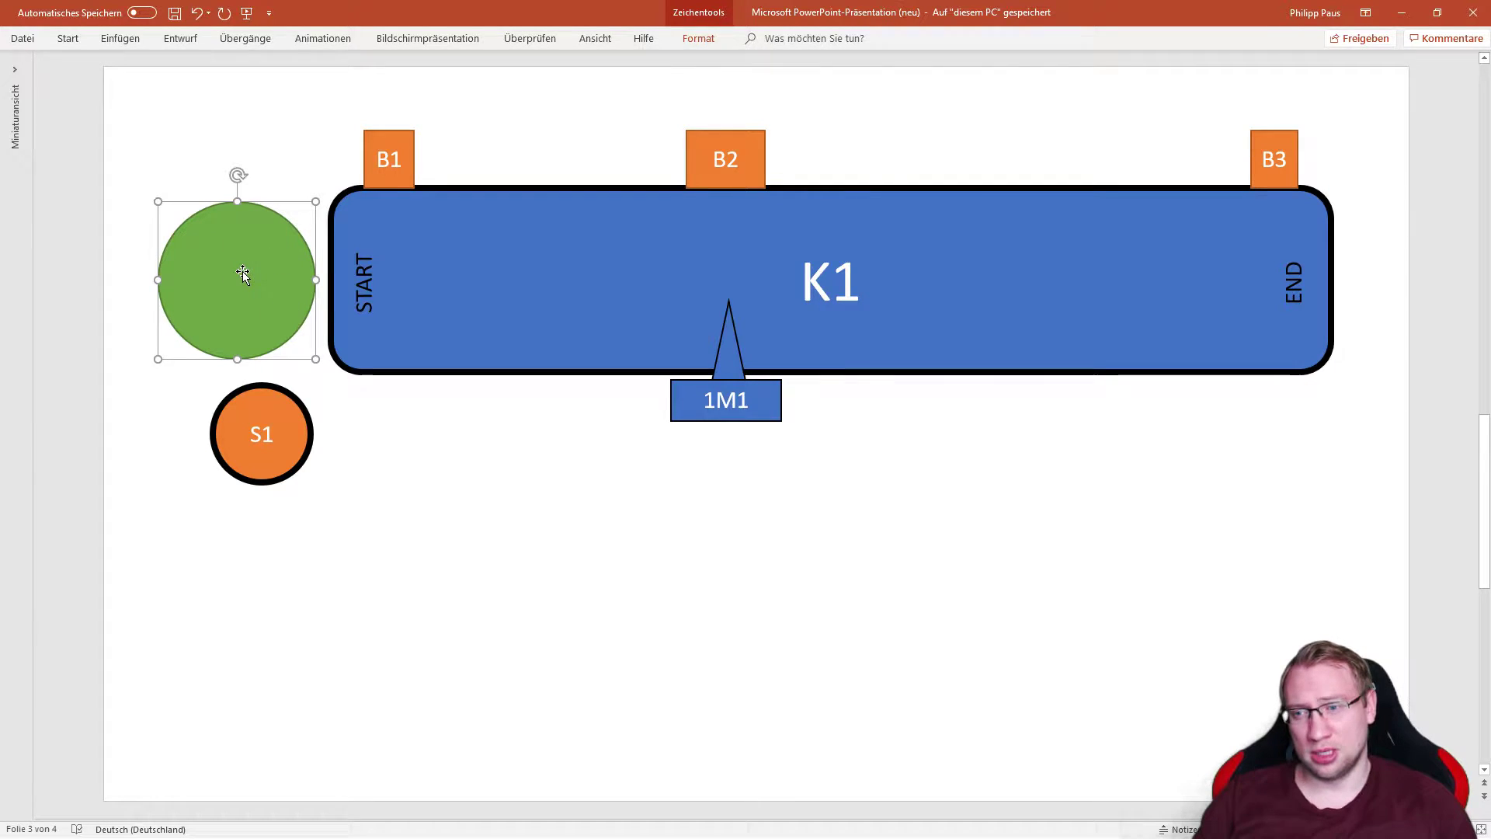
{"action": "key", "text": "Right"}
{"action": "key", "text": "Right"}
{"action": "key", "text": "Right"}
{"action": "key", "text": "Right"}
{"action": "key", "text": "Right"}
{"action": "key", "text": "Right"}
{"action": "key", "text": "Right"}
{"action": "key", "text": "Right"}
{"action": "key", "text": "Right"}
{"action": "key", "text": "Right"}
{"action": "key", "text": "Right"}
{"action": "key", "text": "Right"}
{"action": "key", "text": "Right"}
{"action": "key", "text": "Right"}
{"action": "key", "text": "Right"}
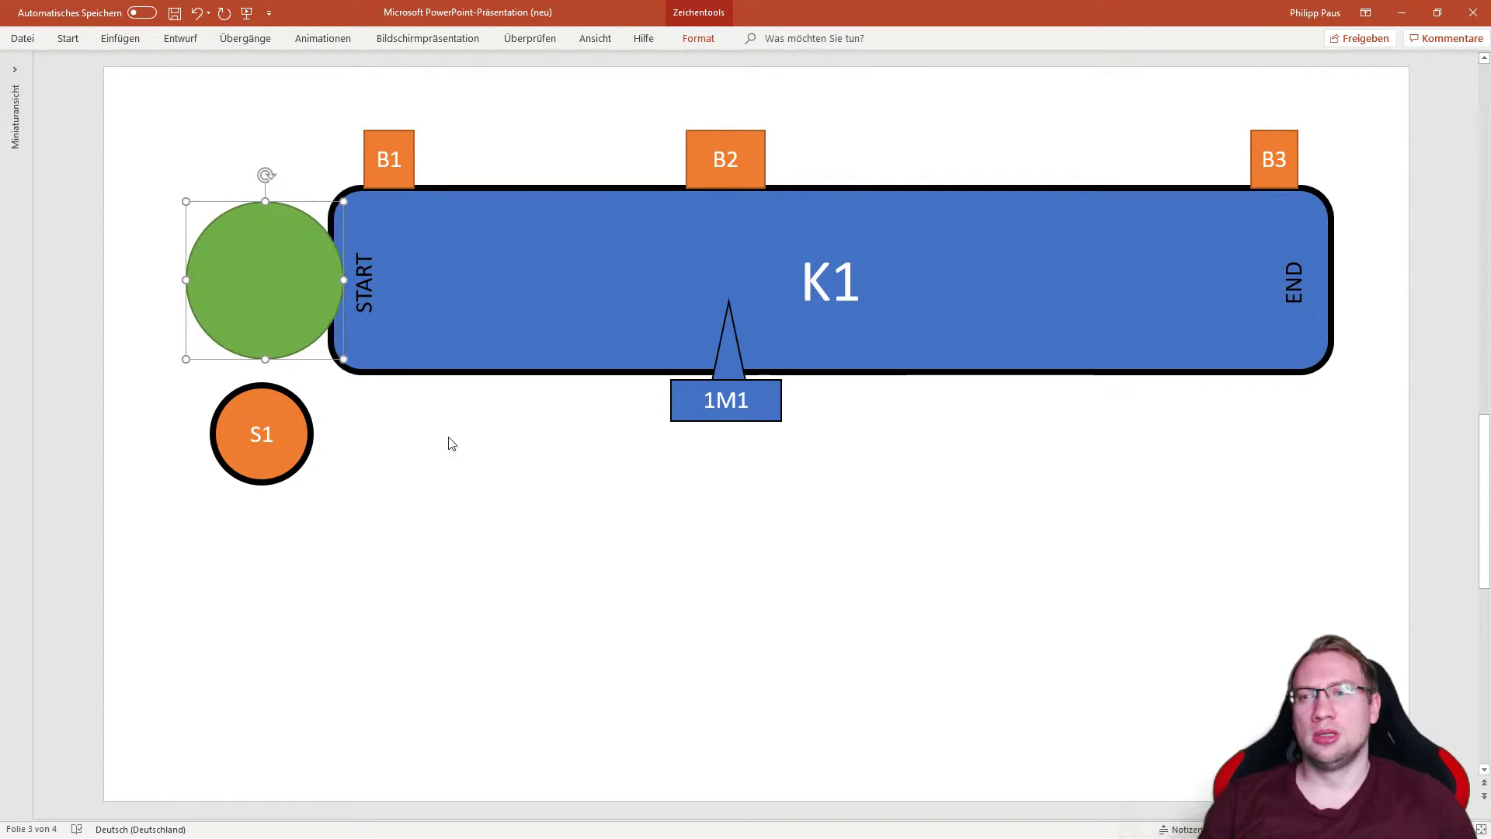
{"action": "key", "text": "Right"}
{"action": "key", "text": "Right"}
{"action": "key", "text": "Right"}
{"action": "key", "text": "Right"}
{"action": "key", "text": "Right"}
{"action": "key", "text": "Right"}
{"action": "key", "text": "Right"}
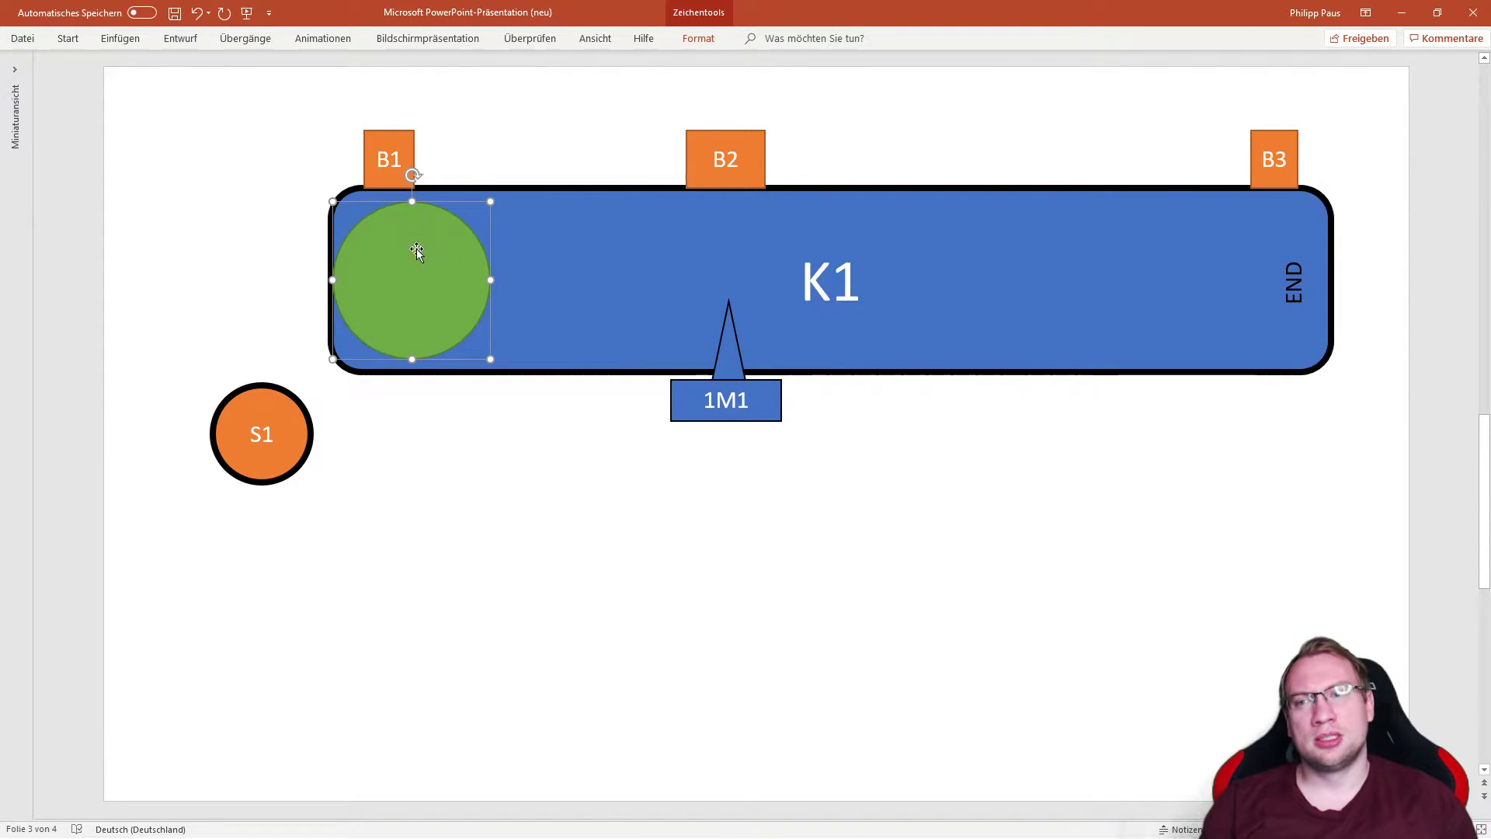
Step: Slide the circle further along K1, uncovering START, until it sits just left of the 1M1 triangle
{"action": "left_click", "coordinate": [391, 144]}
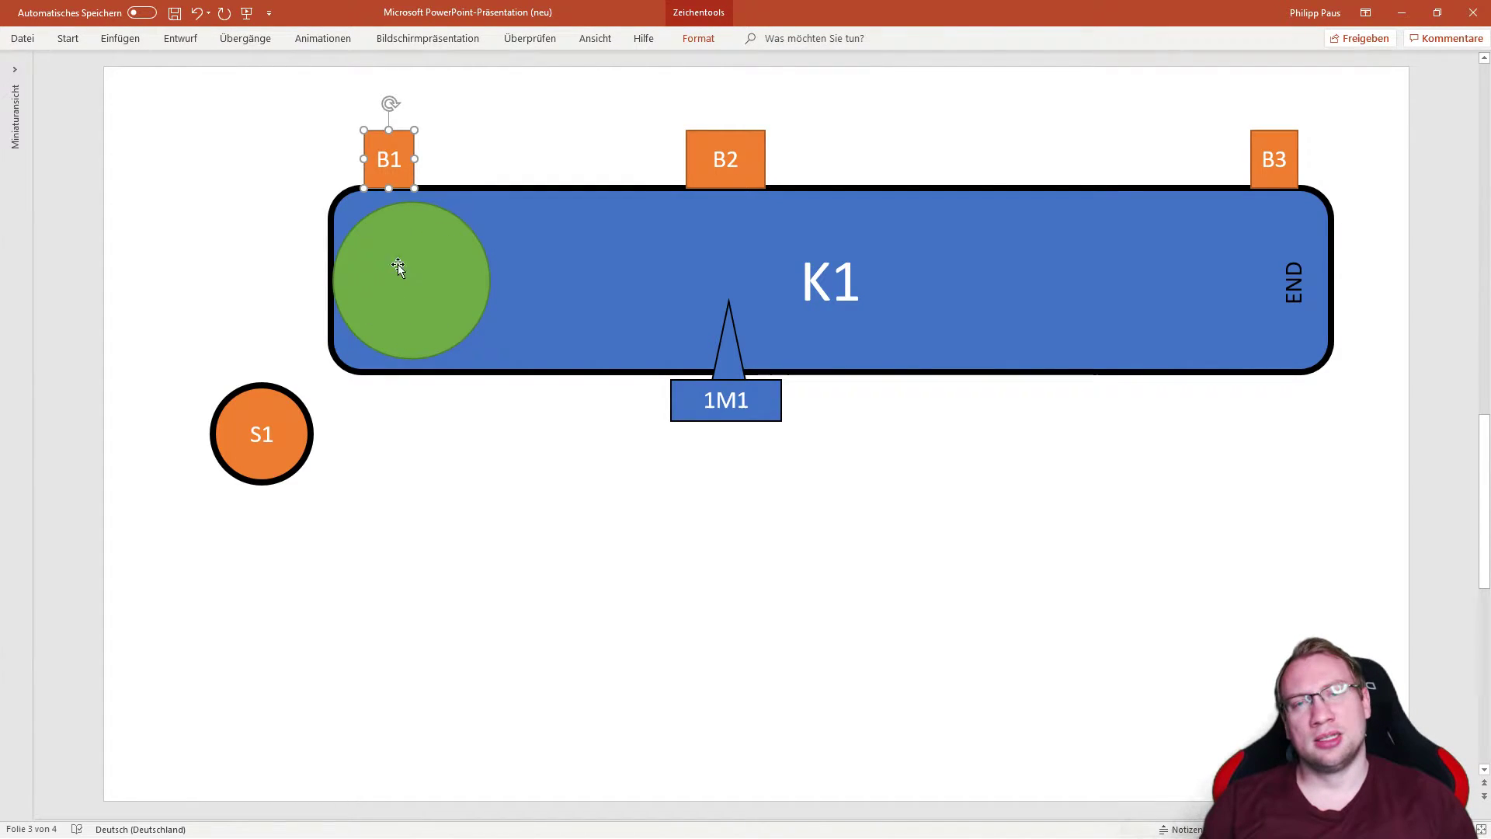
{"action": "left_click", "coordinate": [422, 276]}
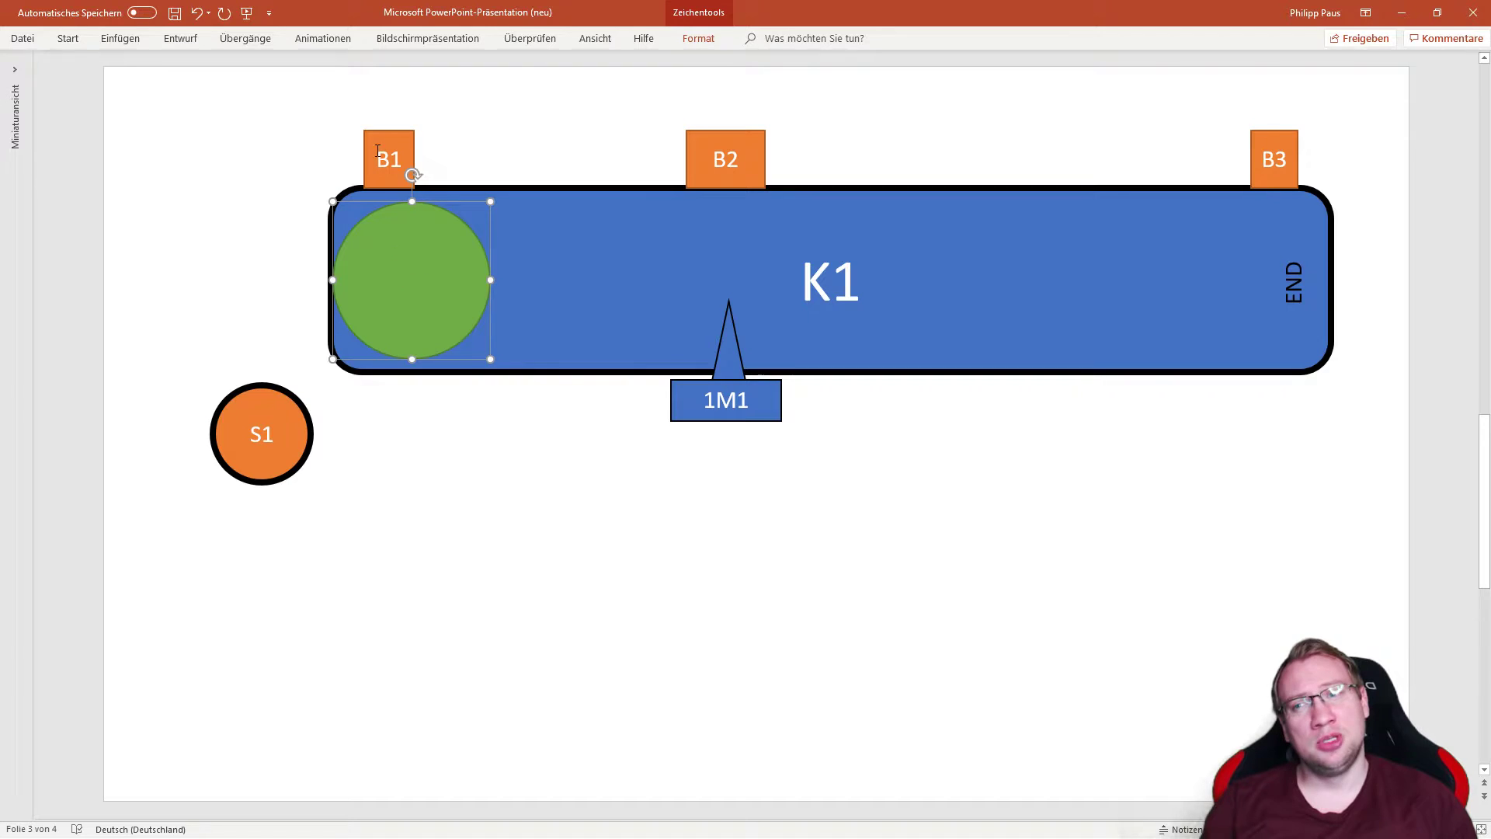
{"action": "key", "text": "Right"}
{"action": "key", "text": "Right"}
{"action": "key", "text": "Right"}
{"action": "key", "text": "Right"}
{"action": "key", "text": "Right"}
{"action": "key", "text": "Right"}
{"action": "key", "text": "Right"}
{"action": "key", "text": "Right"}
{"action": "key", "text": "Right"}
{"action": "key", "text": "Right"}
{"action": "key", "text": "Right"}
{"action": "key", "text": "Right"}
{"action": "key", "text": "Right"}
{"action": "key", "text": "Right"}
{"action": "key", "text": "Right"}
{"action": "key", "text": "Right"}
{"action": "key", "text": "Right"}
{"action": "key", "text": "Right"}
{"action": "key", "text": "Right"}
{"action": "key", "text": "Right"}
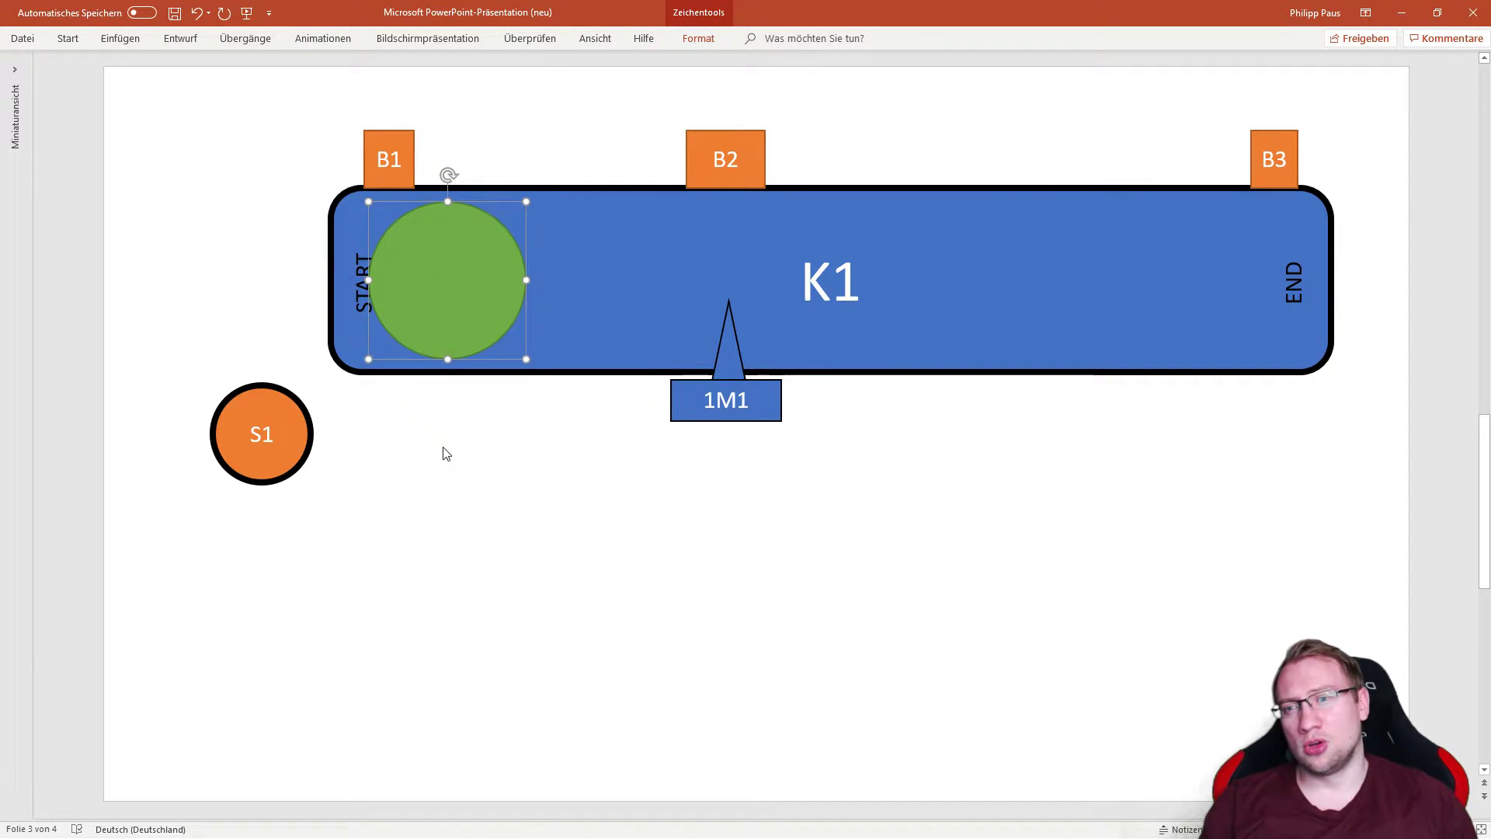
{"action": "key", "text": "Right"}
{"action": "key", "text": "Right"}
{"action": "key", "text": "Right"}
{"action": "key", "text": "Right"}
{"action": "key", "text": "Right"}
{"action": "key", "text": "Right"}
{"action": "key", "text": "Right"}
{"action": "key", "text": "Right"}
{"action": "key", "text": "Right"}
{"action": "key", "text": "Right"}
{"action": "key", "text": "Right"}
{"action": "key", "text": "Right"}
{"action": "key", "text": "Right"}
{"action": "key", "text": "Right"}
{"action": "key", "text": "Right"}
{"action": "key", "text": "Right"}
{"action": "key", "text": "Right"}
{"action": "key", "text": "Right"}
{"action": "key", "text": "Right"}
{"action": "key", "text": "Right"}
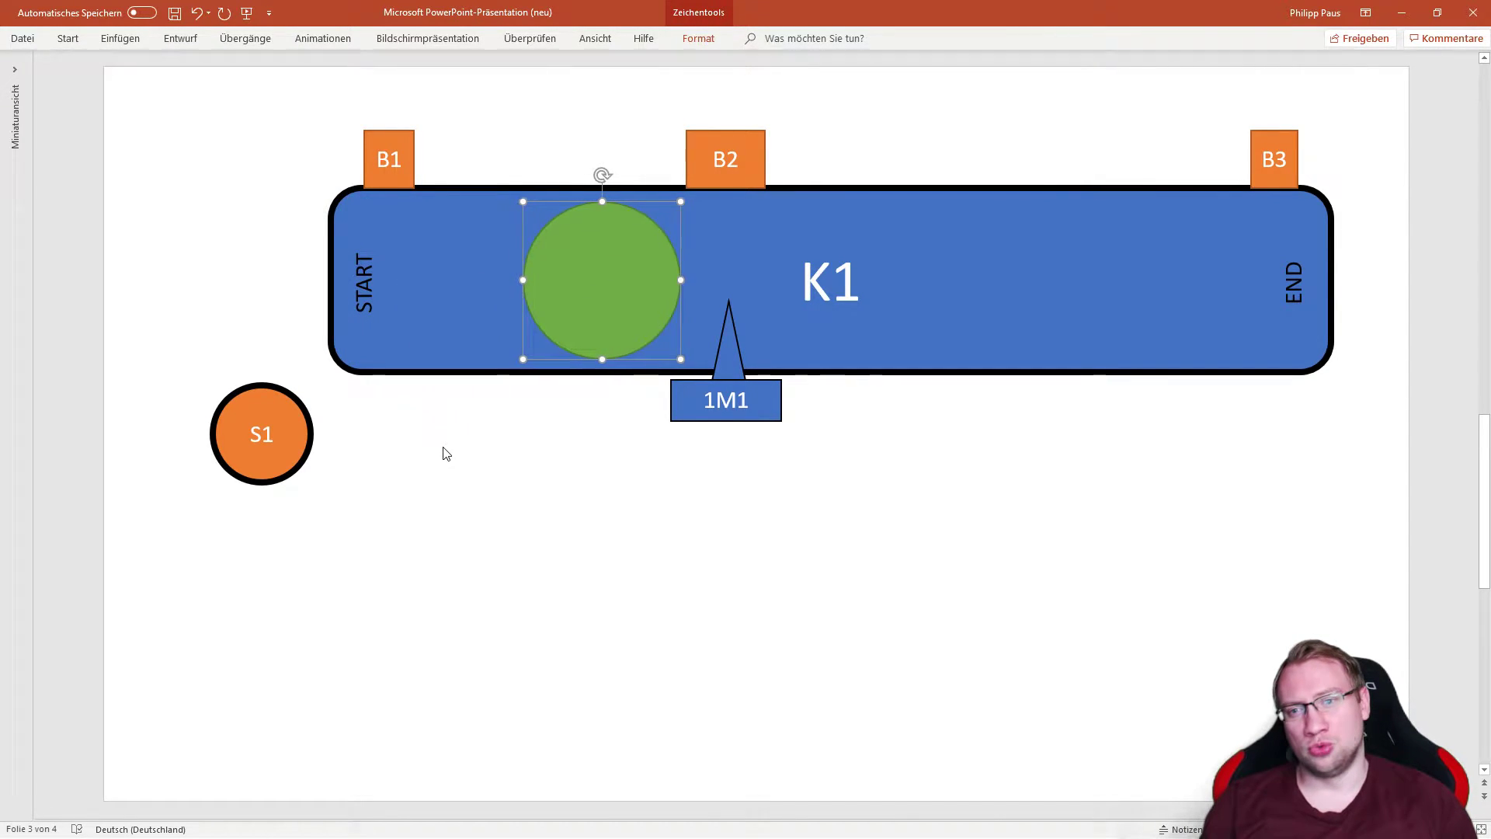
{"action": "key", "text": "Left"}
{"action": "key", "text": "Left"}
{"action": "key", "text": "Left"}
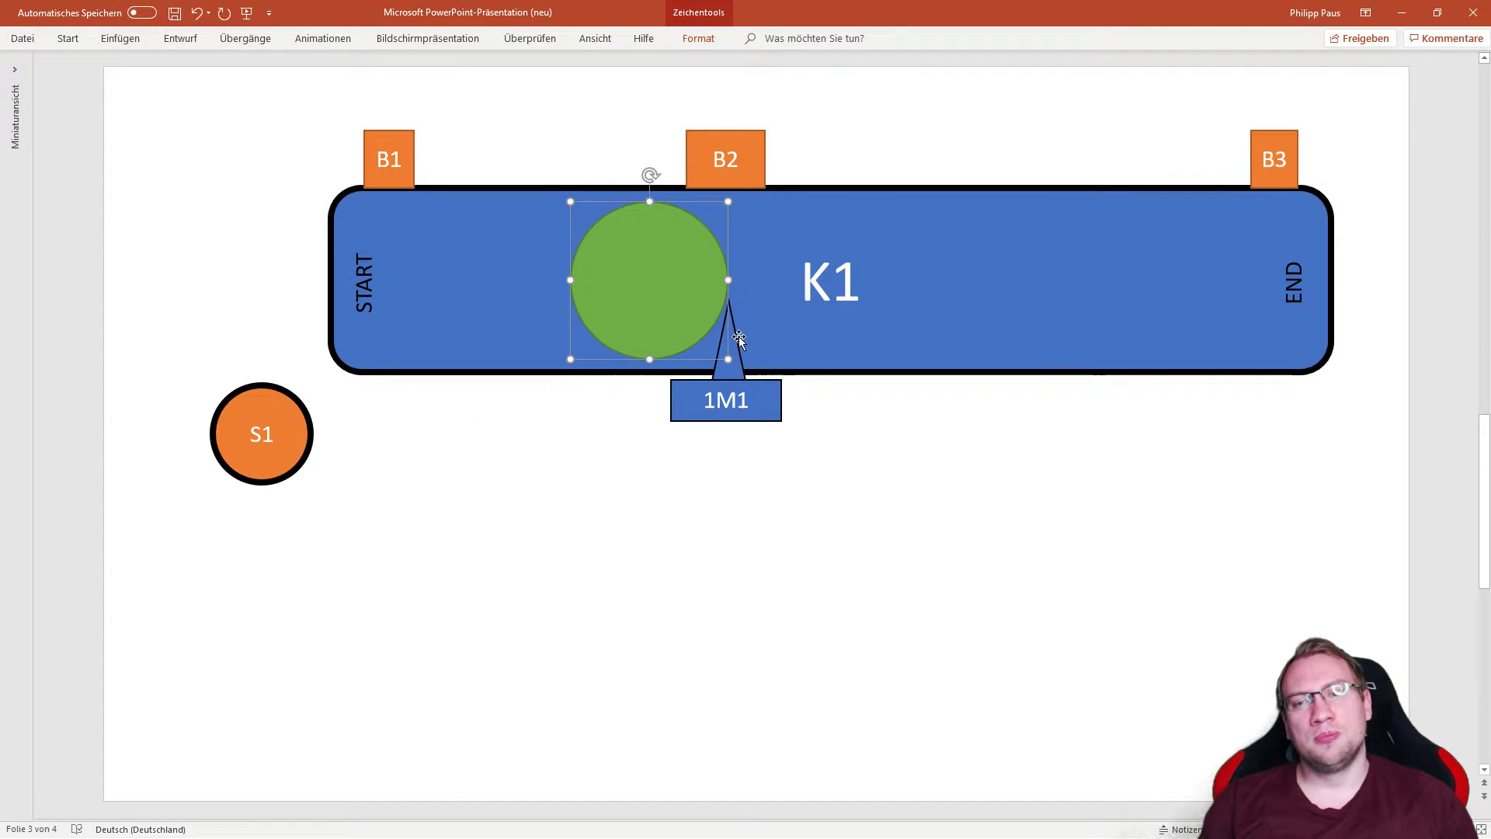
{"action": "left_click_drag", "start_coordinate": [815, 458], "coordinate": [686, 295]}
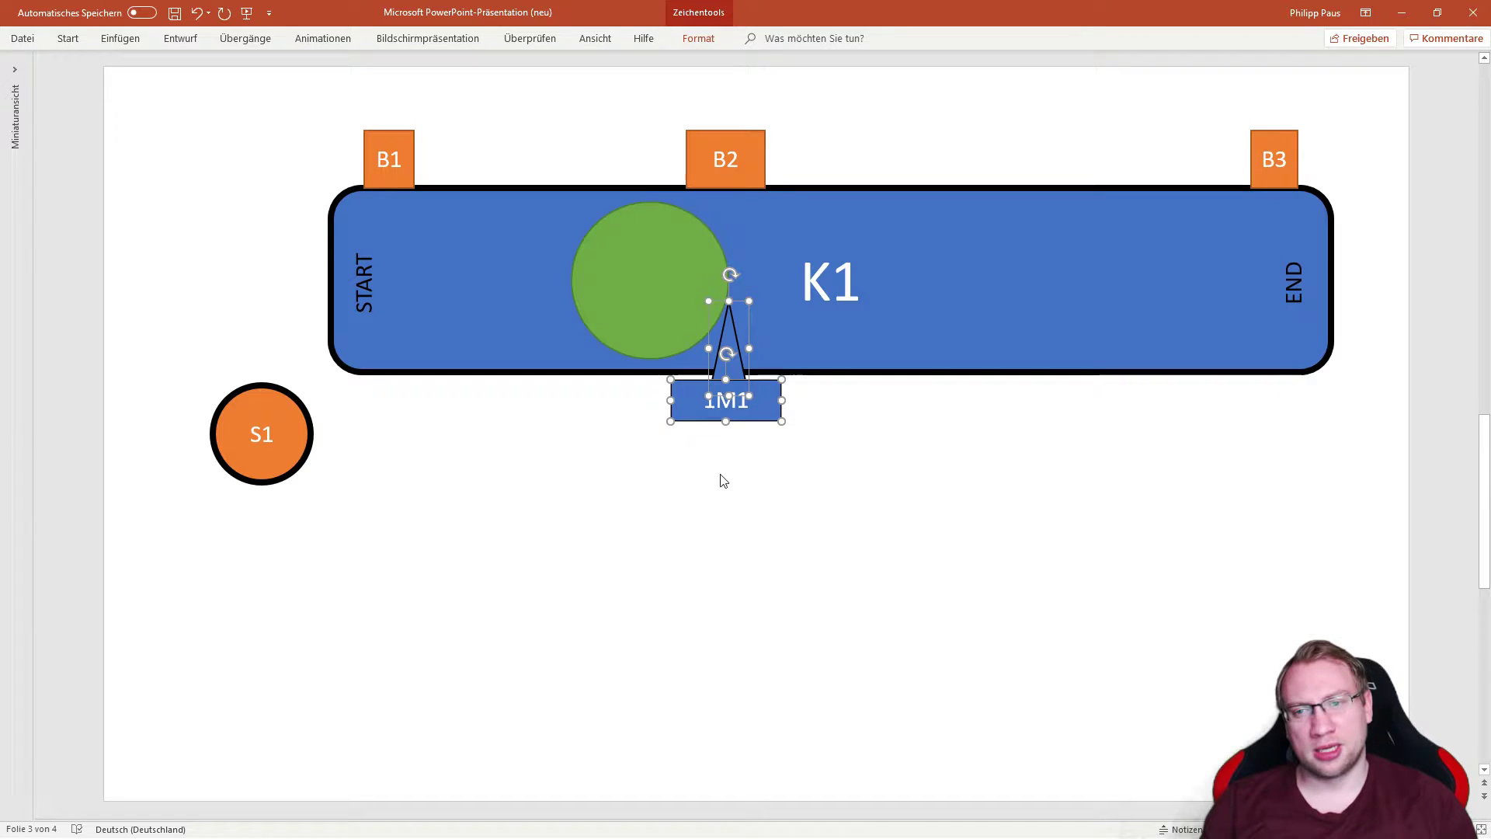
{"action": "left_click", "coordinate": [791, 505]}
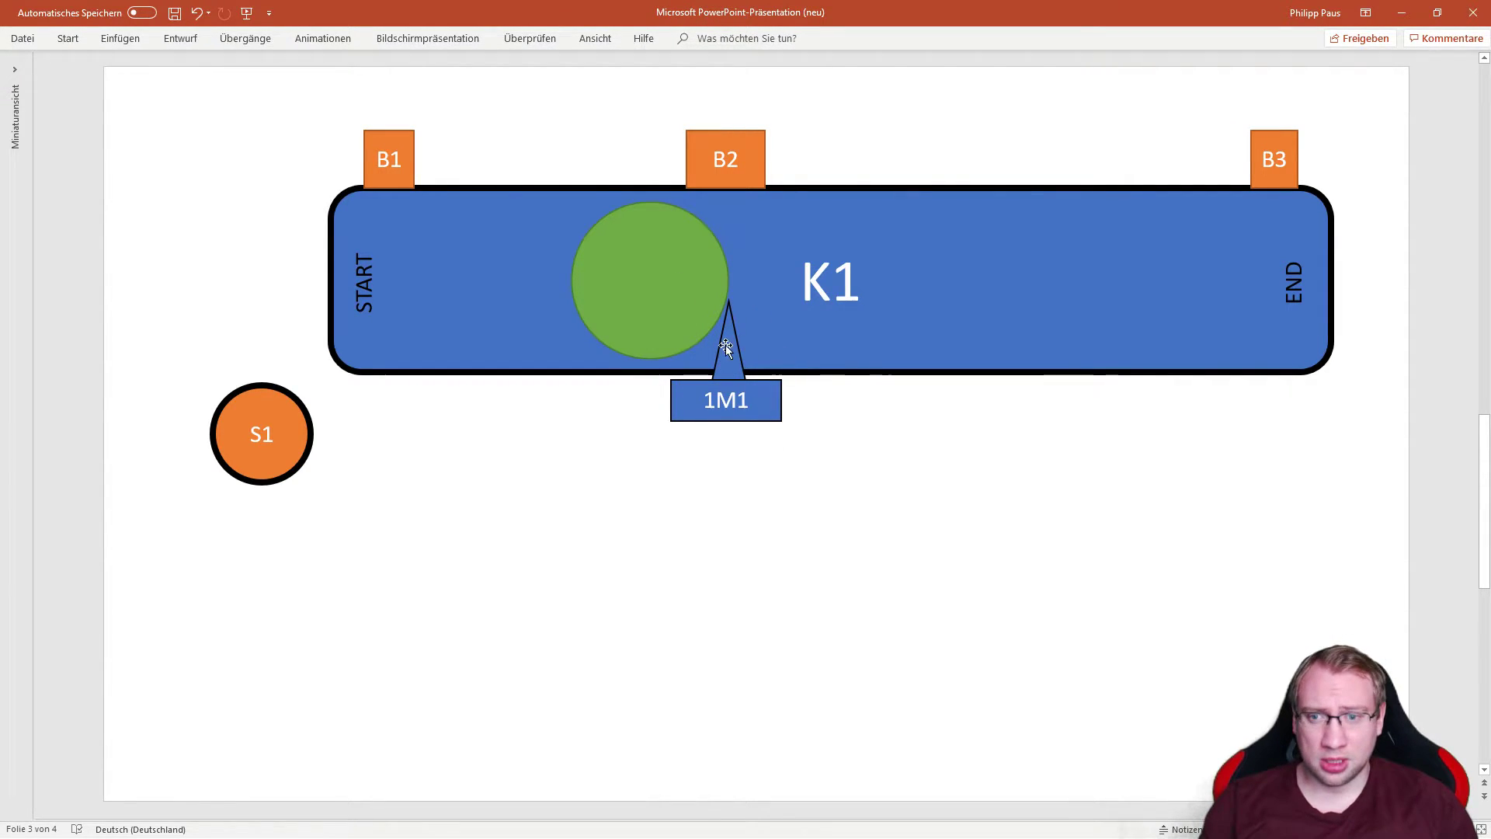
{"action": "left_click", "coordinate": [631, 276]}
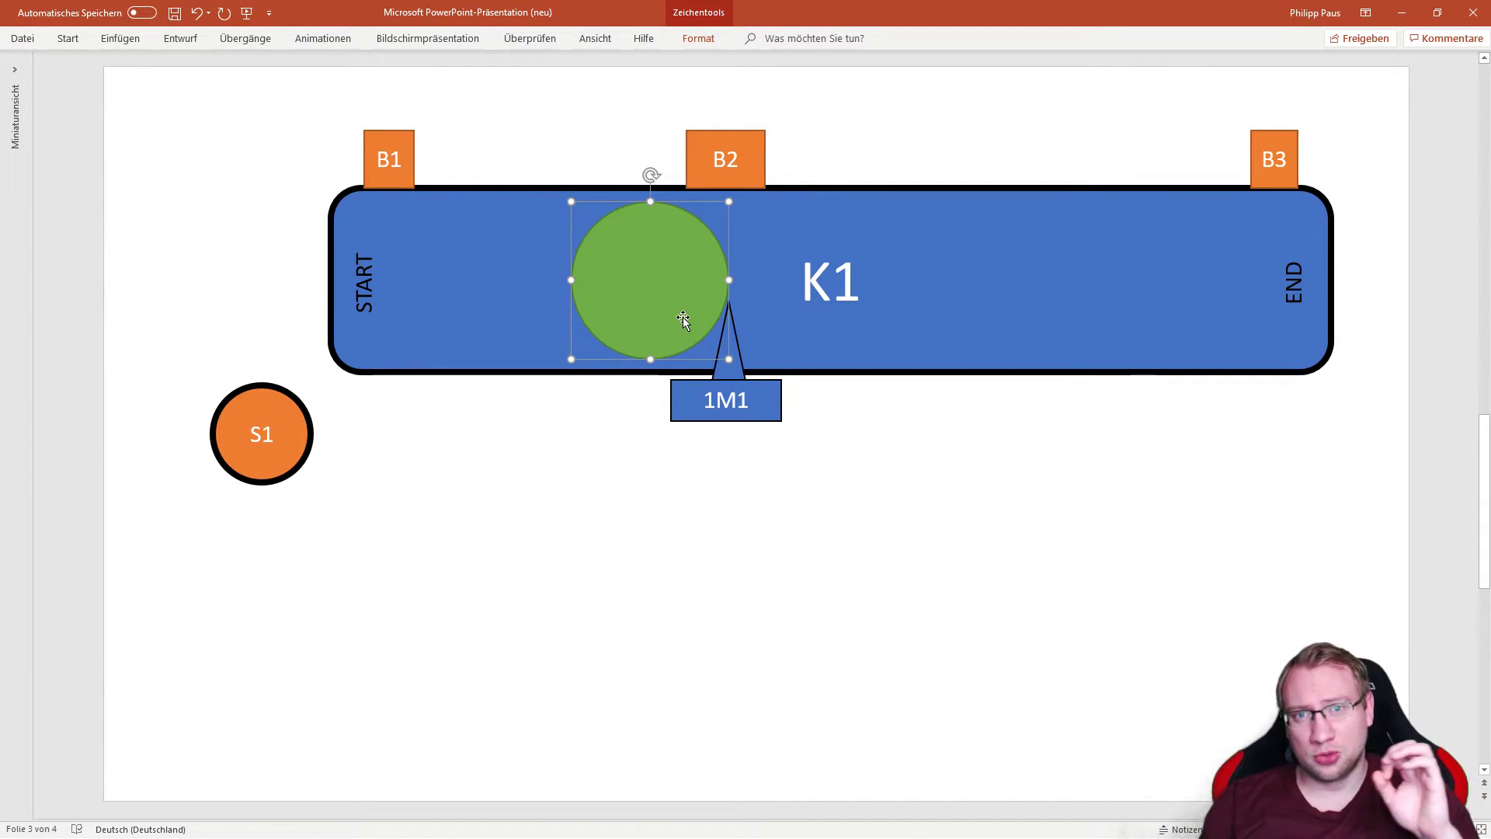
Step: Nudge the circle slightly left and lower the 1M1 motor marker below K1
{"action": "left_click", "coordinate": [742, 168]}
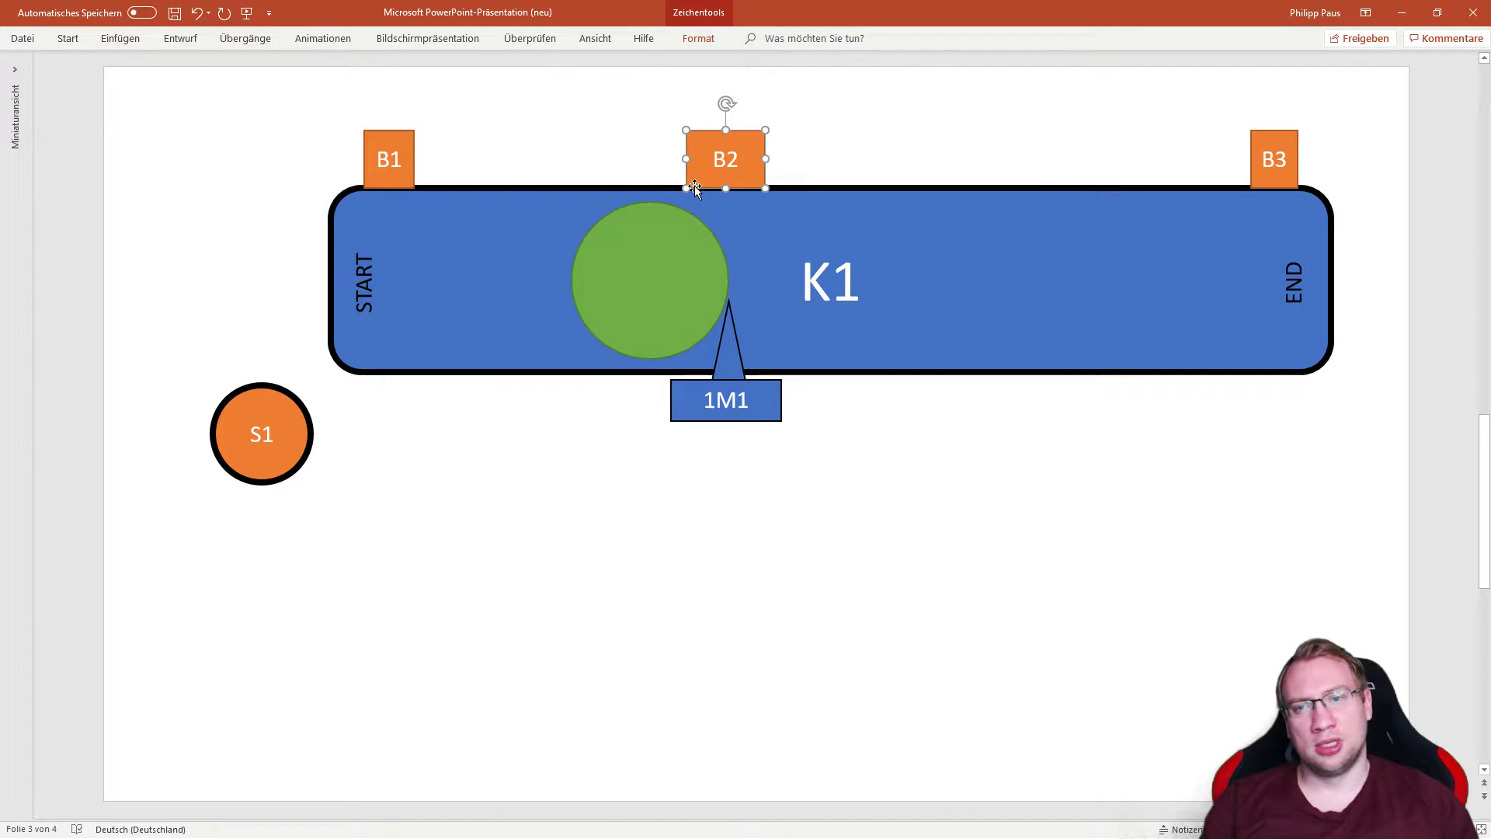
{"action": "left_click", "coordinate": [666, 255]}
{"action": "key", "text": "Left"}
{"action": "key", "text": "Left"}
{"action": "key", "text": "Left"}
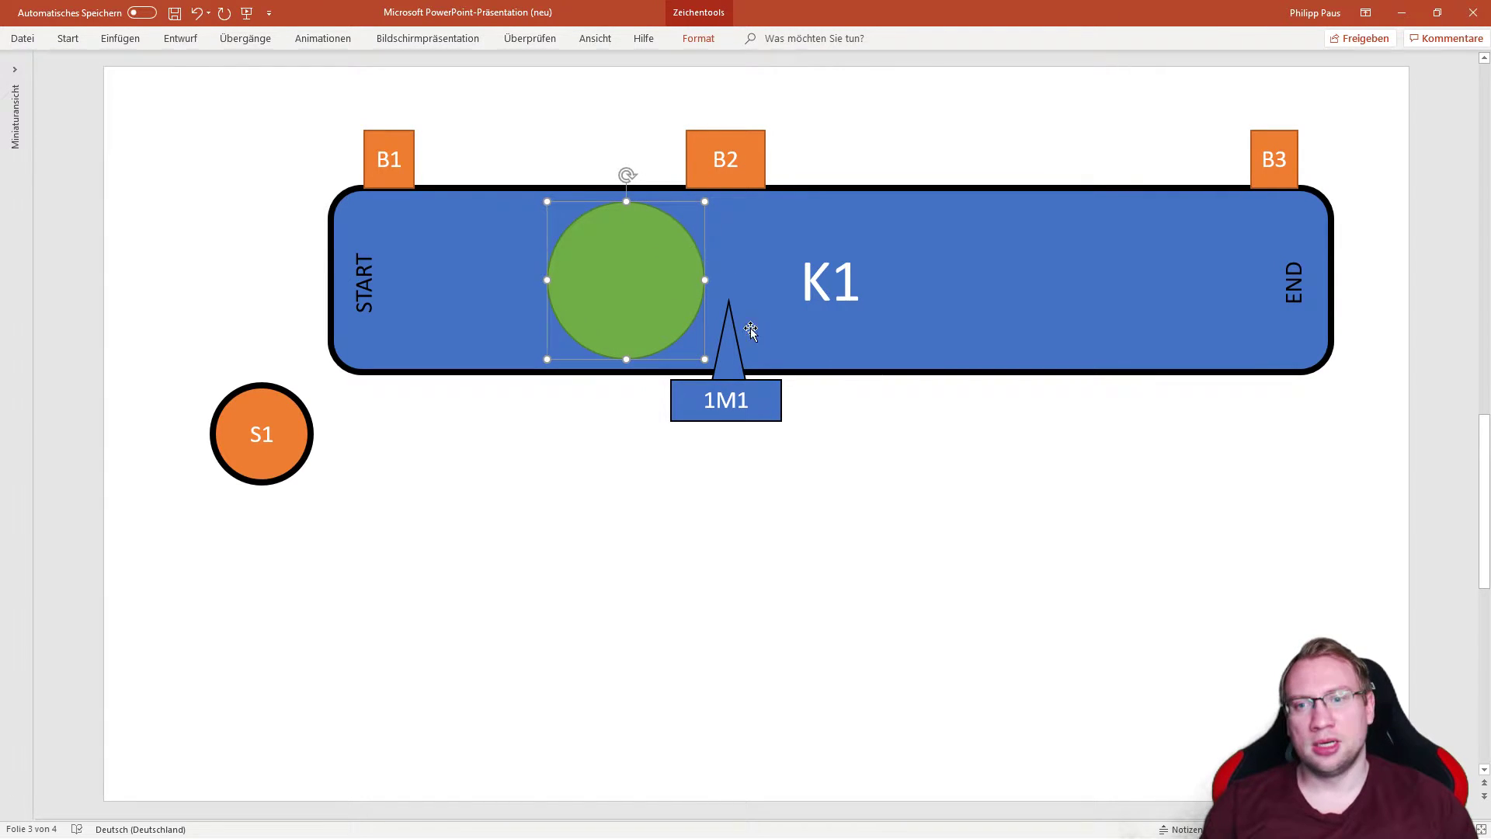
{"action": "left_click_drag", "start_coordinate": [814, 462], "coordinate": [649, 276]}
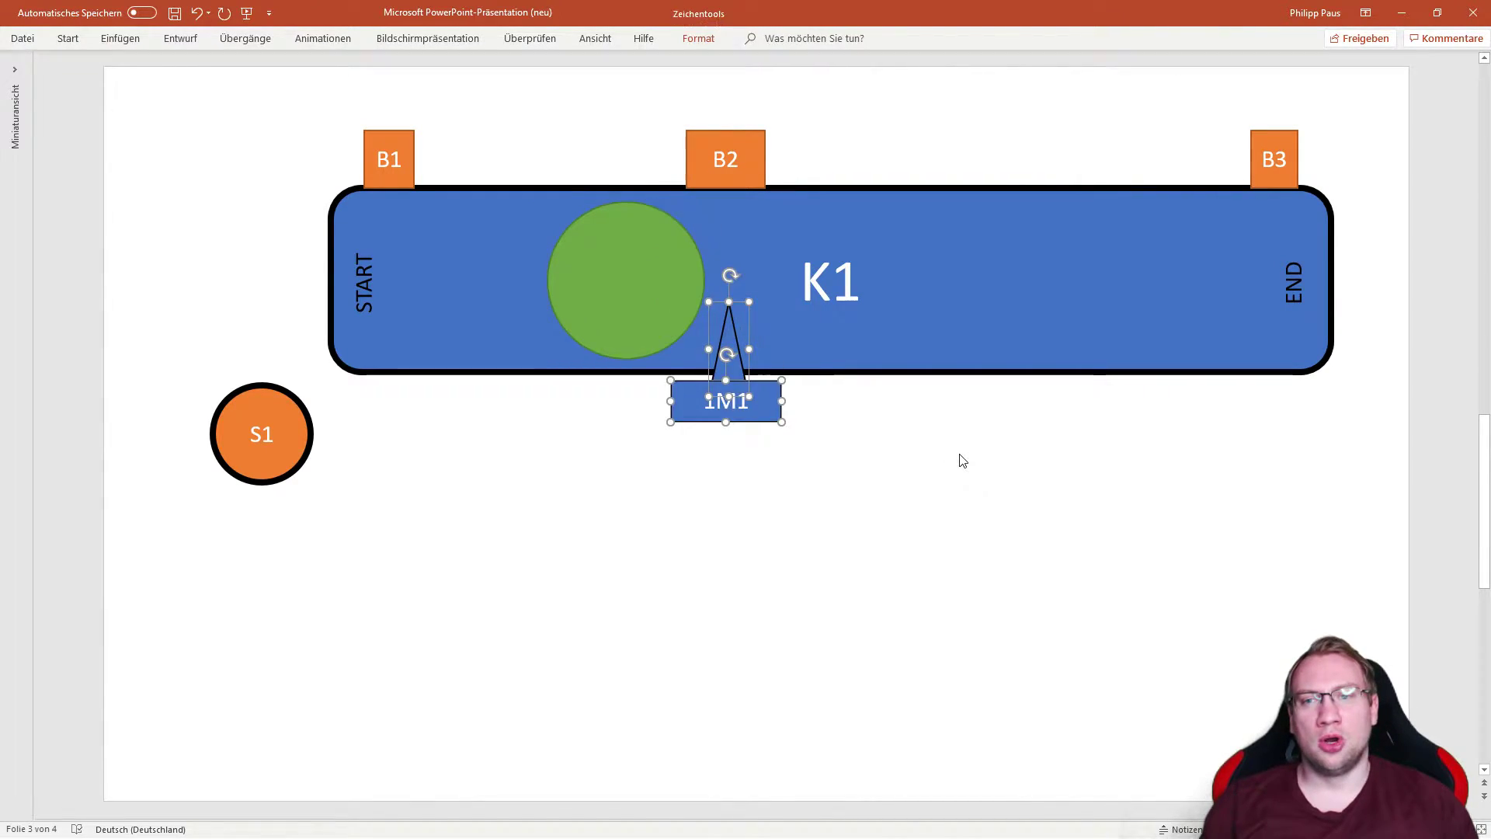
{"action": "key", "text": "Down"}
{"action": "key", "text": "Down"}
{"action": "key", "text": "Down"}
{"action": "key", "text": "Down"}
{"action": "key", "text": "Down"}
{"action": "key", "text": "Down"}
{"action": "key", "text": "Down"}
{"action": "key", "text": "Down"}
{"action": "key", "text": "Down"}
Step: Move the circle right past the 1M1 position, then raise the 1M1 marker back against K1
{"action": "left_click", "coordinate": [687, 321]}
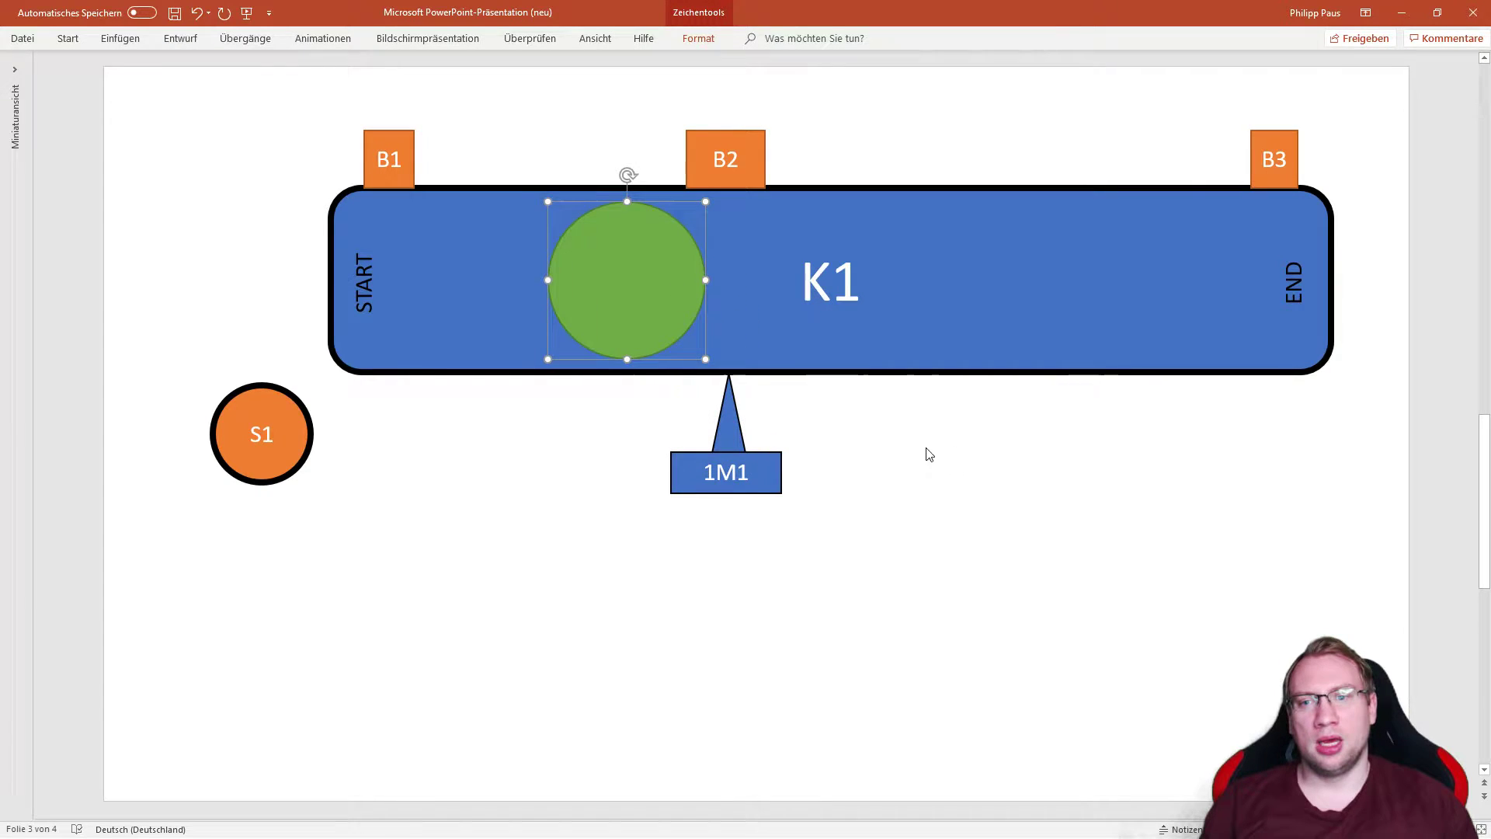
{"action": "key", "text": "Right"}
{"action": "key", "text": "Right"}
{"action": "key", "text": "Right"}
{"action": "key", "text": "Right"}
{"action": "key", "text": "Right"}
{"action": "key", "text": "Right"}
{"action": "key", "text": "Right"}
{"action": "key", "text": "Right"}
{"action": "key", "text": "Right"}
{"action": "key", "text": "Right"}
{"action": "key", "text": "Right"}
{"action": "key", "text": "Right"}
{"action": "key", "text": "Right"}
{"action": "key", "text": "Right"}
{"action": "key", "text": "Right"}
{"action": "key", "text": "Right"}
{"action": "key", "text": "Right"}
{"action": "key", "text": "Right"}
{"action": "key", "text": "Right"}
{"action": "key", "text": "Right"}
{"action": "key", "text": "Right"}
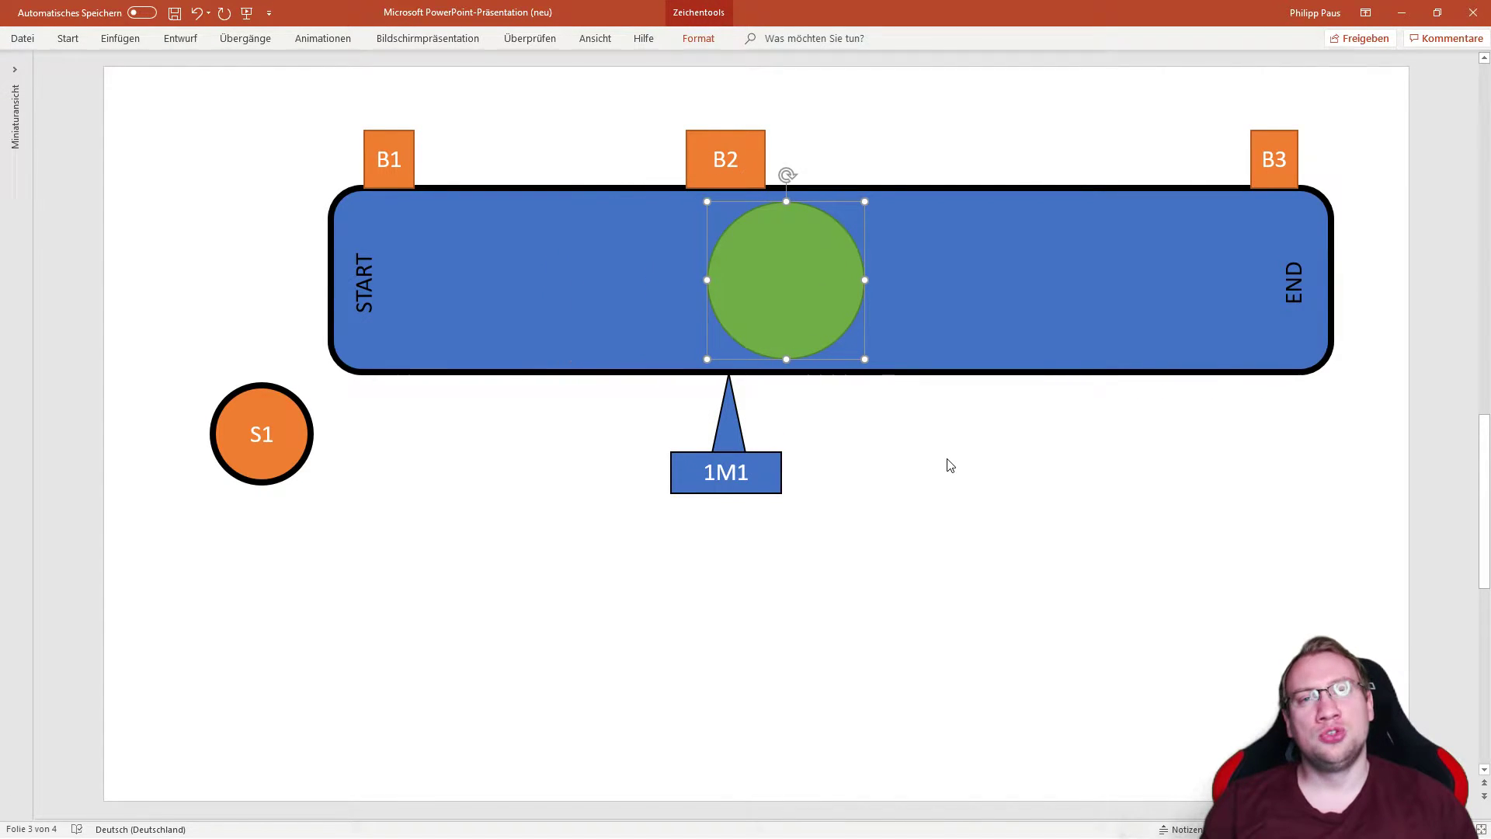
{"action": "key", "text": "Right"}
{"action": "key", "text": "Right"}
{"action": "key", "text": "Right"}
{"action": "key", "text": "Right"}
{"action": "key", "text": "Right"}
{"action": "key", "text": "Right"}
{"action": "key", "text": "Right"}
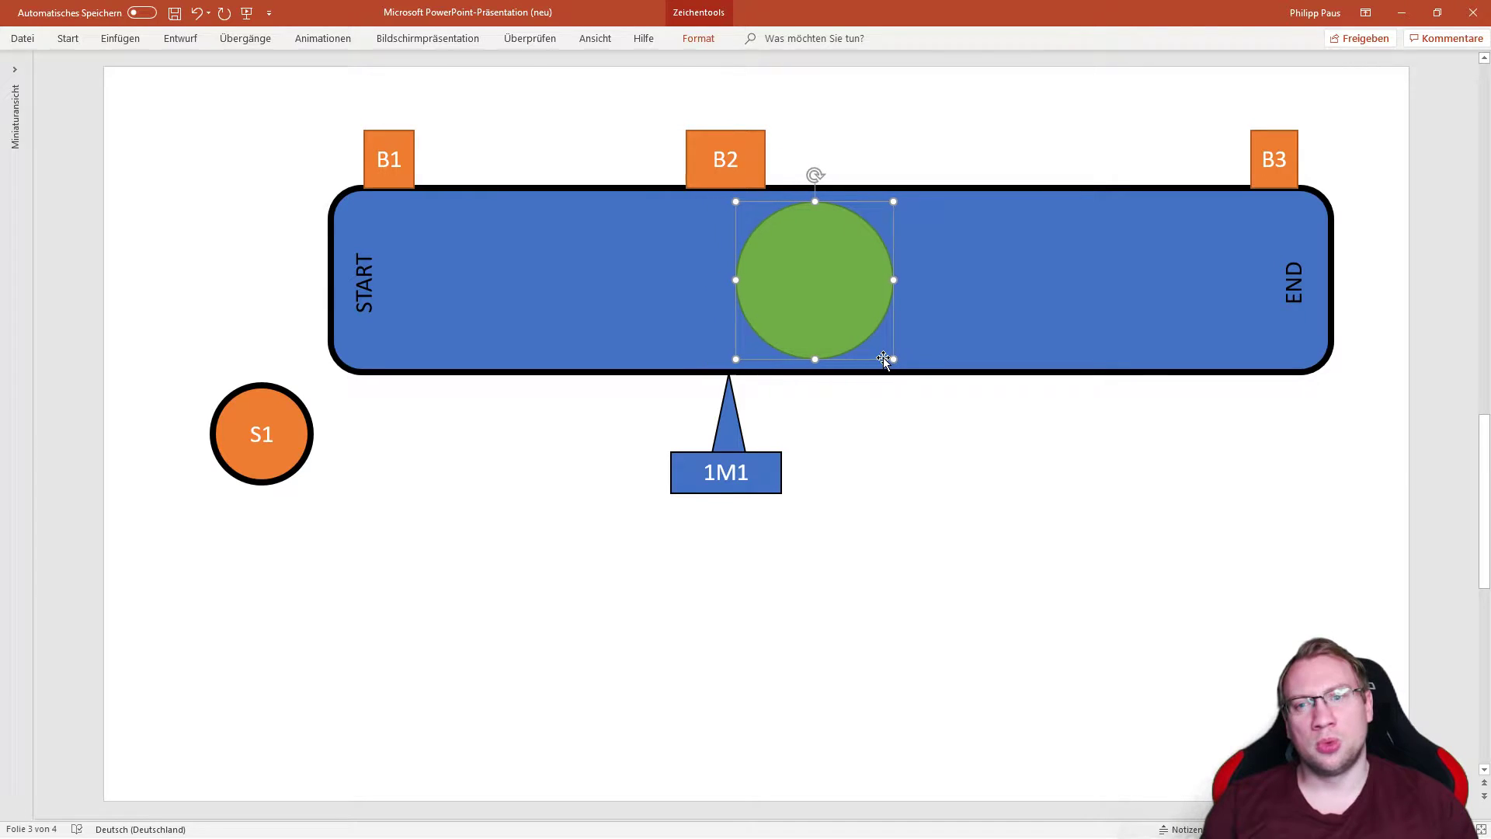
{"action": "key", "text": "ctrl+Right"}
{"action": "key", "text": "ctrl+Right"}
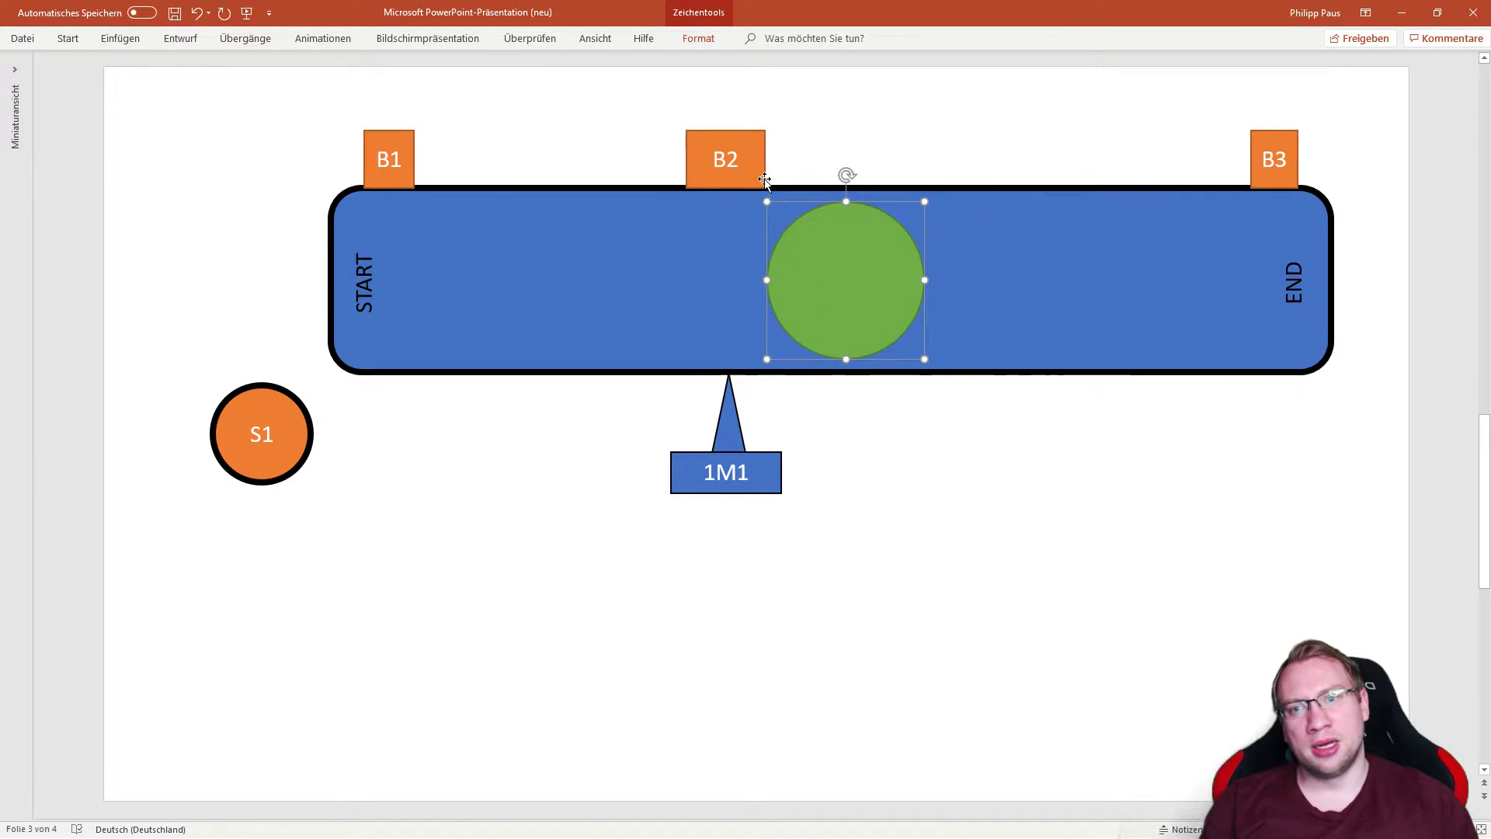
{"action": "left_click_drag", "start_coordinate": [804, 544], "coordinate": [619, 342]}
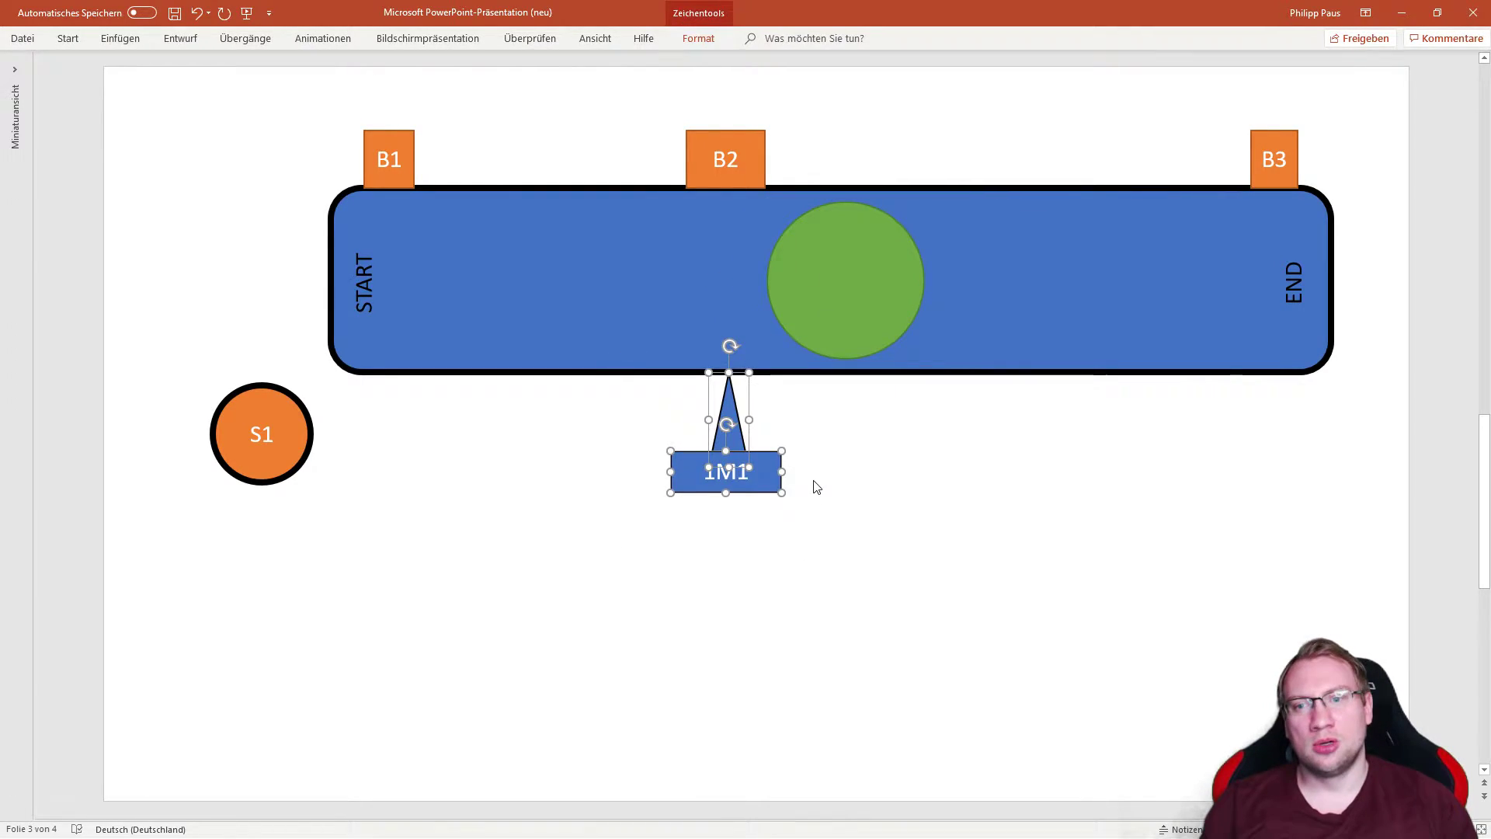
{"action": "key", "text": "Up"}
{"action": "key", "text": "Up"}
{"action": "key", "text": "Up"}
{"action": "key", "text": "Up"}
{"action": "key", "text": "Up"}
{"action": "key", "text": "Up"}
{"action": "key", "text": "Up"}
{"action": "key", "text": "Up"}
{"action": "key", "text": "ctrl+Up"}
{"action": "key", "text": "ctrl+Up"}
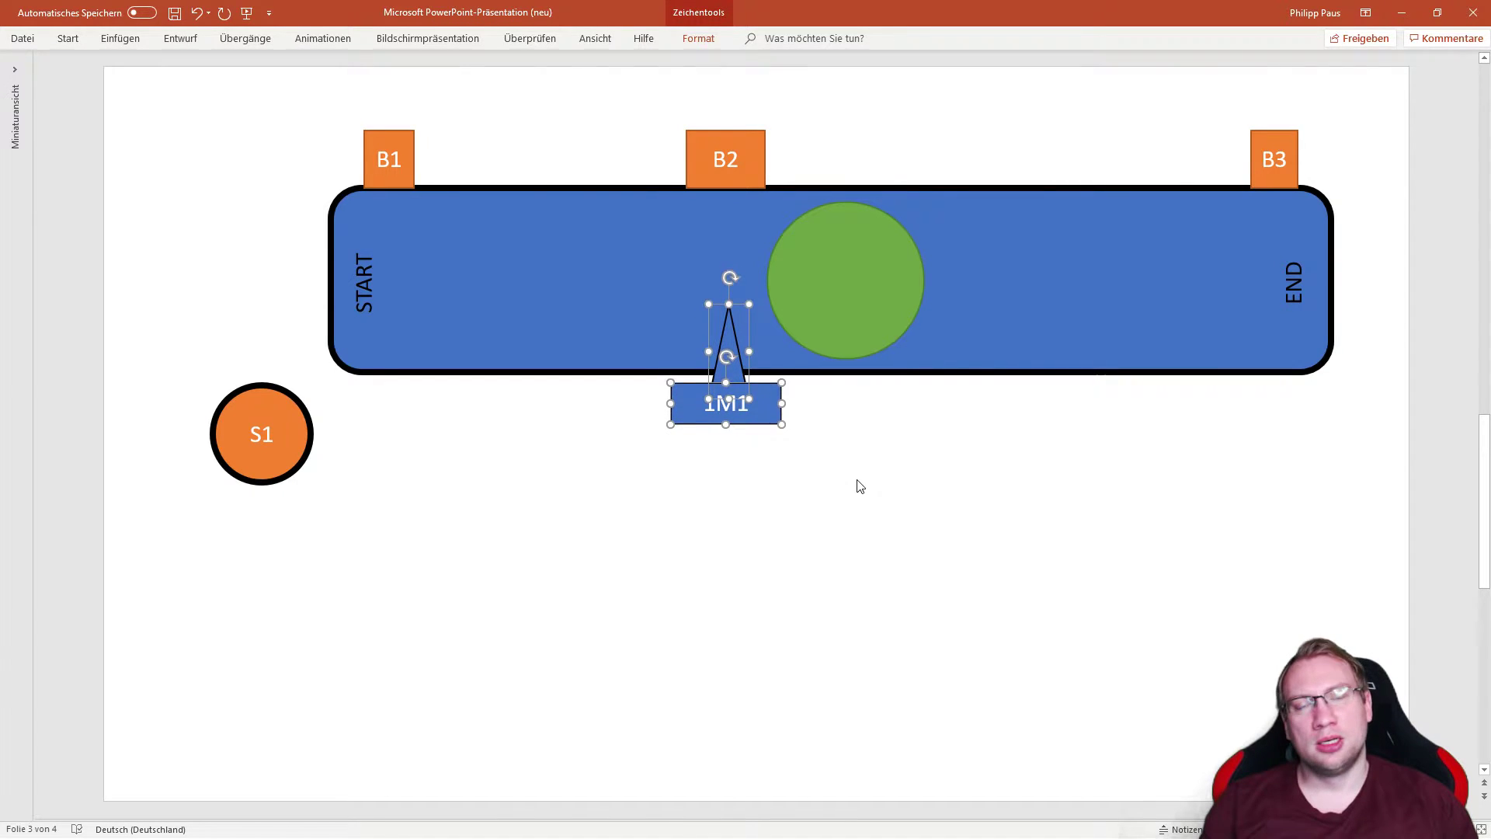
{"action": "key", "text": "Escape"}
Step: Slide the circle to the right end of K1 beneath B3, covering the END label
{"action": "left_click", "coordinate": [873, 234]}
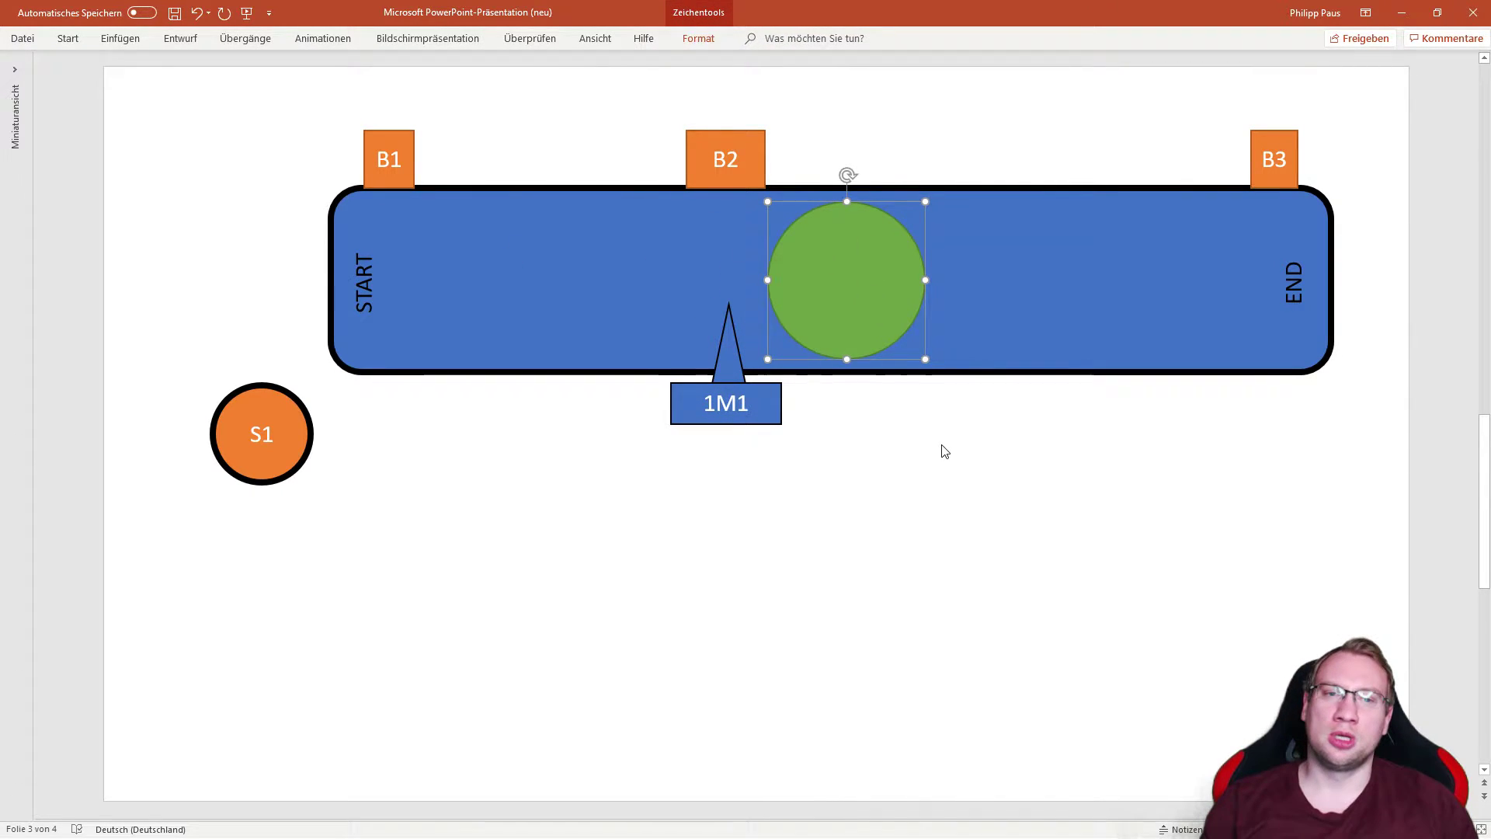
{"action": "key", "text": "Right"}
{"action": "key", "text": "Right"}
{"action": "key", "text": "Right"}
{"action": "key", "text": "Right"}
{"action": "key", "text": "Right"}
{"action": "key", "text": "Right"}
{"action": "key", "text": "Right"}
{"action": "key", "text": "Right"}
{"action": "key", "text": "Right"}
{"action": "key", "text": "Right"}
{"action": "key", "text": "Right"}
{"action": "key", "text": "Right"}
{"action": "key", "text": "Right"}
{"action": "key", "text": "Right"}
{"action": "key", "text": "Right"}
{"action": "key", "text": "Right"}
{"action": "key", "text": "Right"}
{"action": "key", "text": "Right"}
{"action": "key", "text": "Right"}
{"action": "key", "text": "Right"}
{"action": "key", "text": "Right"}
{"action": "key", "text": "Right"}
{"action": "key", "text": "Right"}
{"action": "key", "text": "Right"}
{"action": "key", "text": "Right"}
{"action": "key", "text": "Right"}
{"action": "key", "text": "Right"}
{"action": "key", "text": "Right"}
{"action": "key", "text": "Right"}
{"action": "key", "text": "Right"}
{"action": "key", "text": "Right"}
{"action": "key", "text": "Right"}
{"action": "key", "text": "Right"}
{"action": "key", "text": "Right"}
{"action": "key", "text": "Right"}
{"action": "key", "text": "Right"}
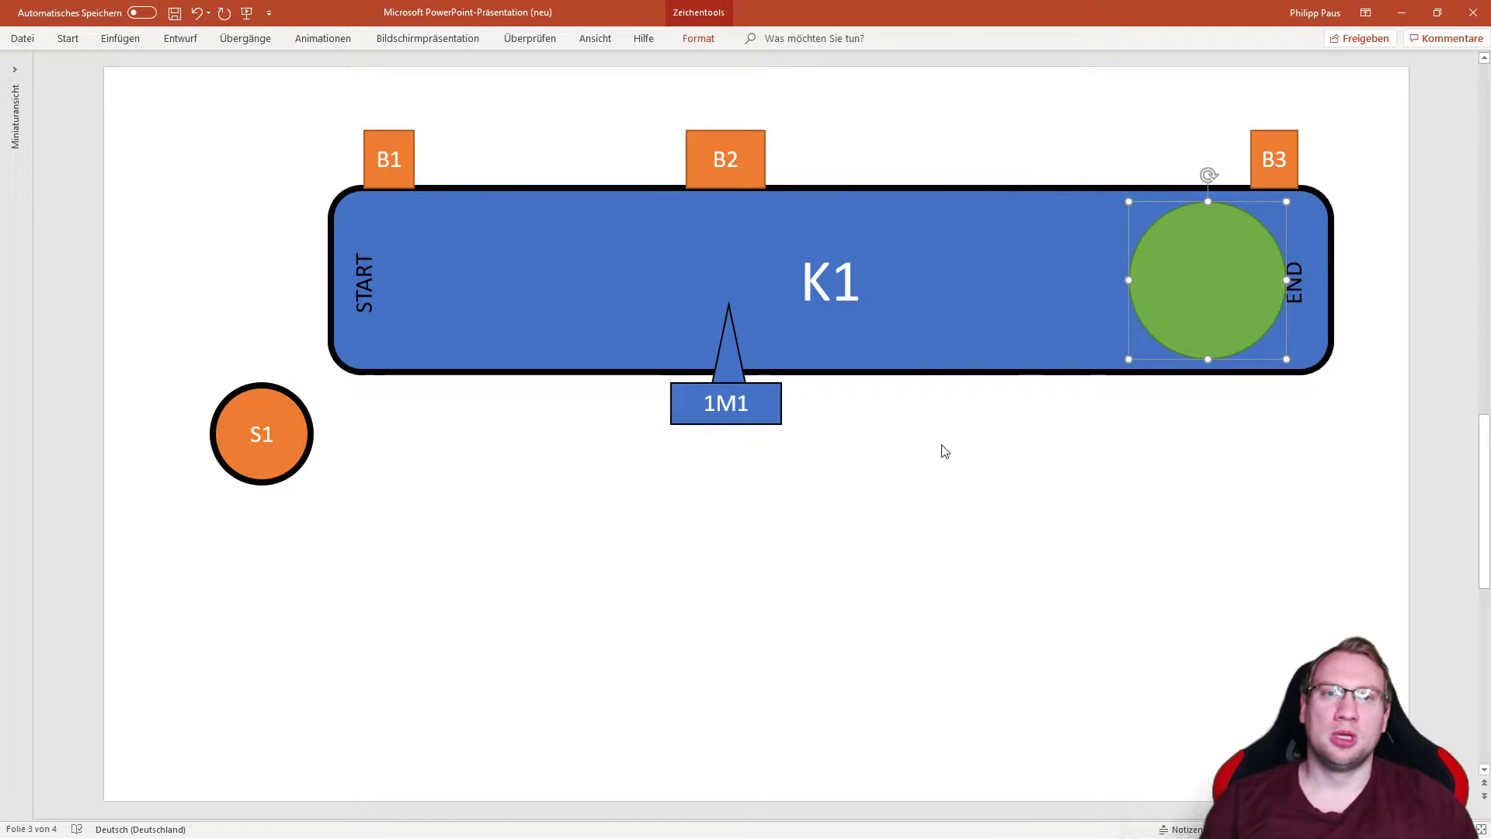
{"action": "key", "text": "ctrl+Right"}
{"action": "key", "text": "ctrl+Right"}
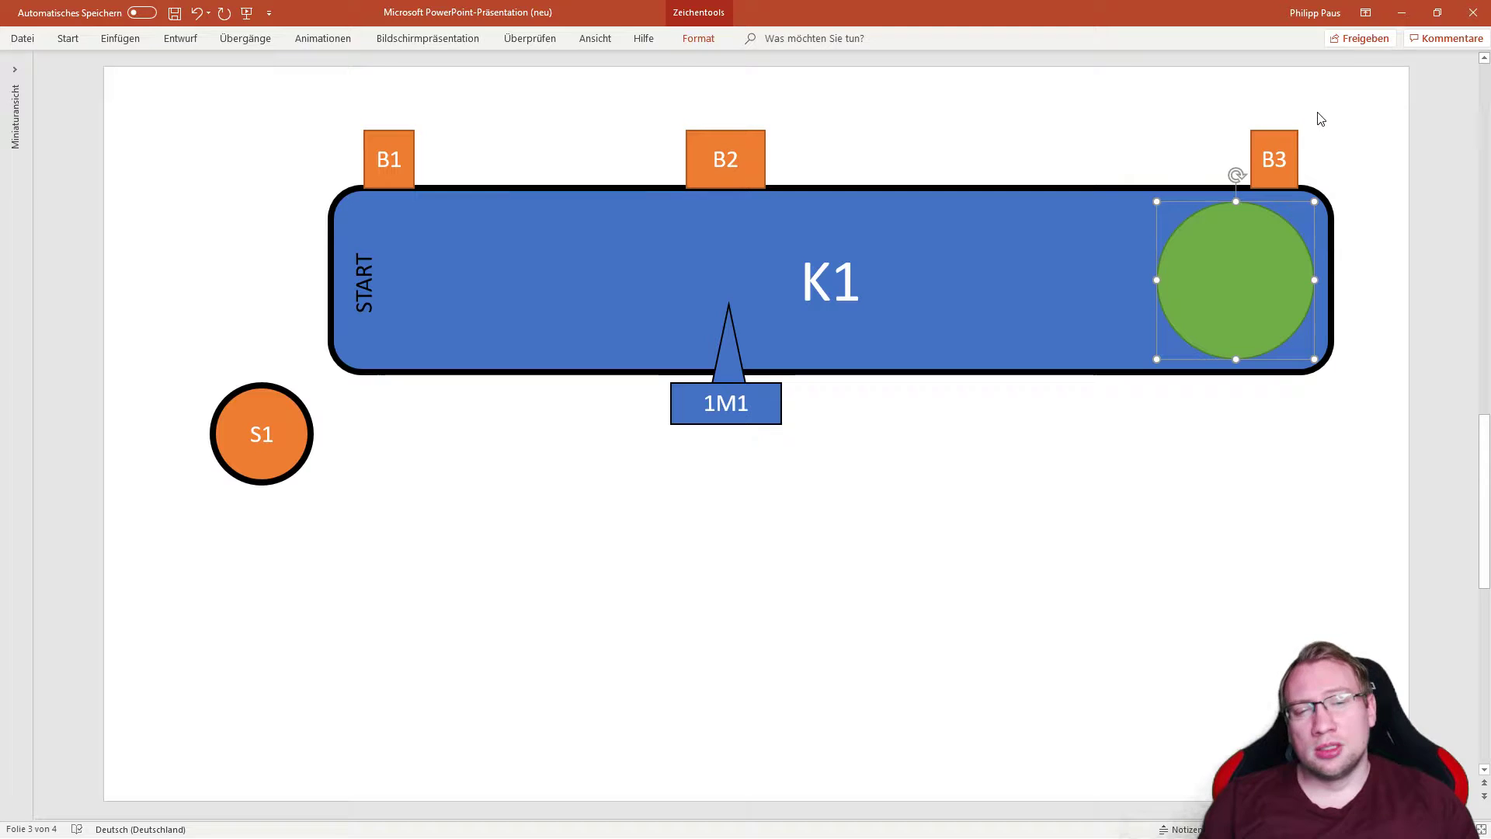
{"action": "left_click_drag", "start_coordinate": [1320, 118], "coordinate": [1218, 202]}
{"action": "left_click_drag", "start_coordinate": [494, 96], "coordinate": [325, 222]}
{"action": "left_click", "coordinate": [906, 140]}
{"action": "left_click", "coordinate": [1234, 311]}
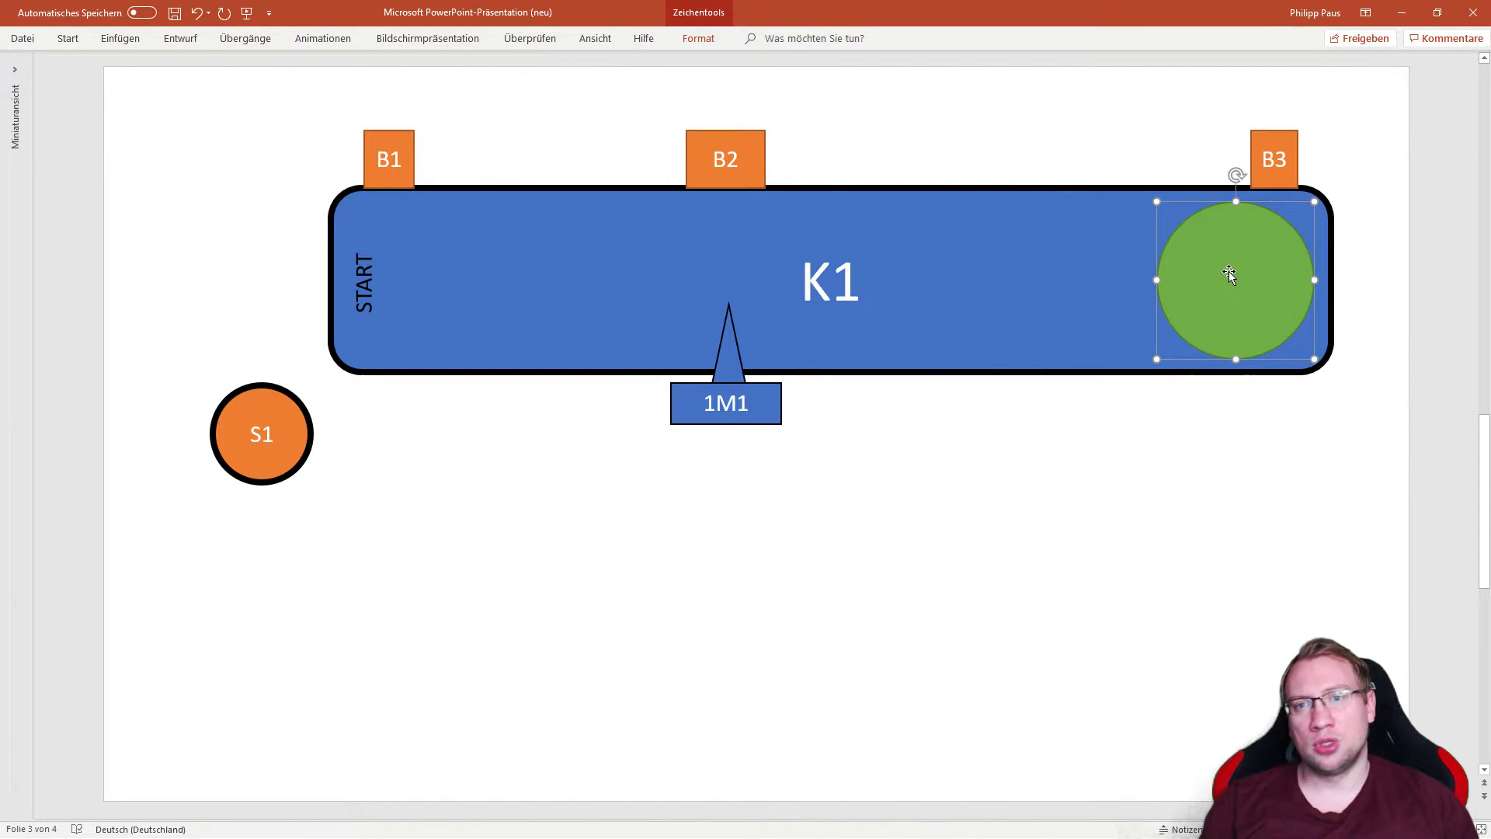
Step: Drag the workpiece back to the START end of K1 and step it along past START
{"action": "left_click_drag", "start_coordinate": [1229, 271], "coordinate": [417, 278]}
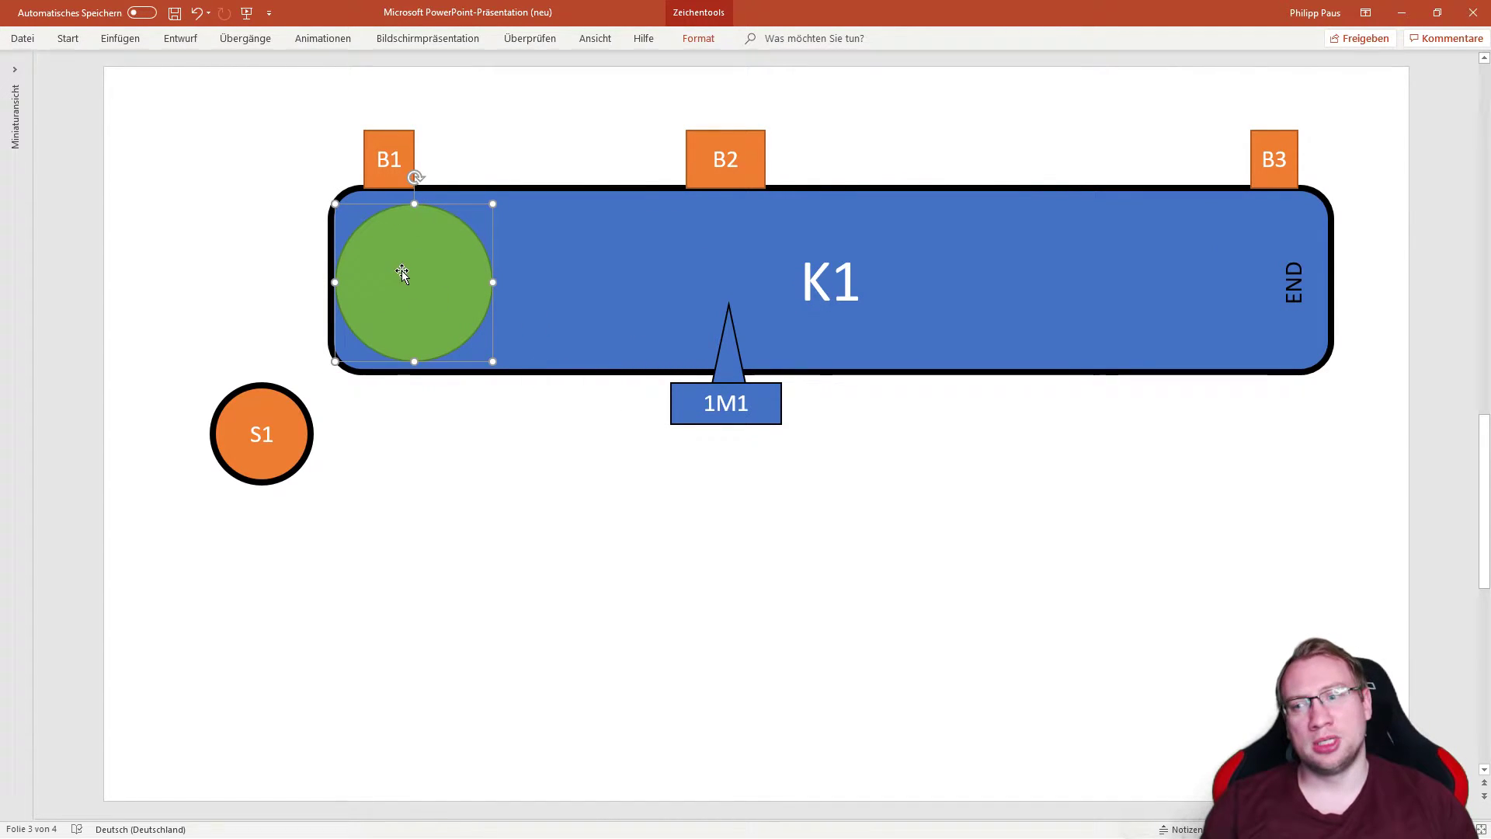
{"action": "left_click_drag", "start_coordinate": [386, 518], "coordinate": [180, 362]}
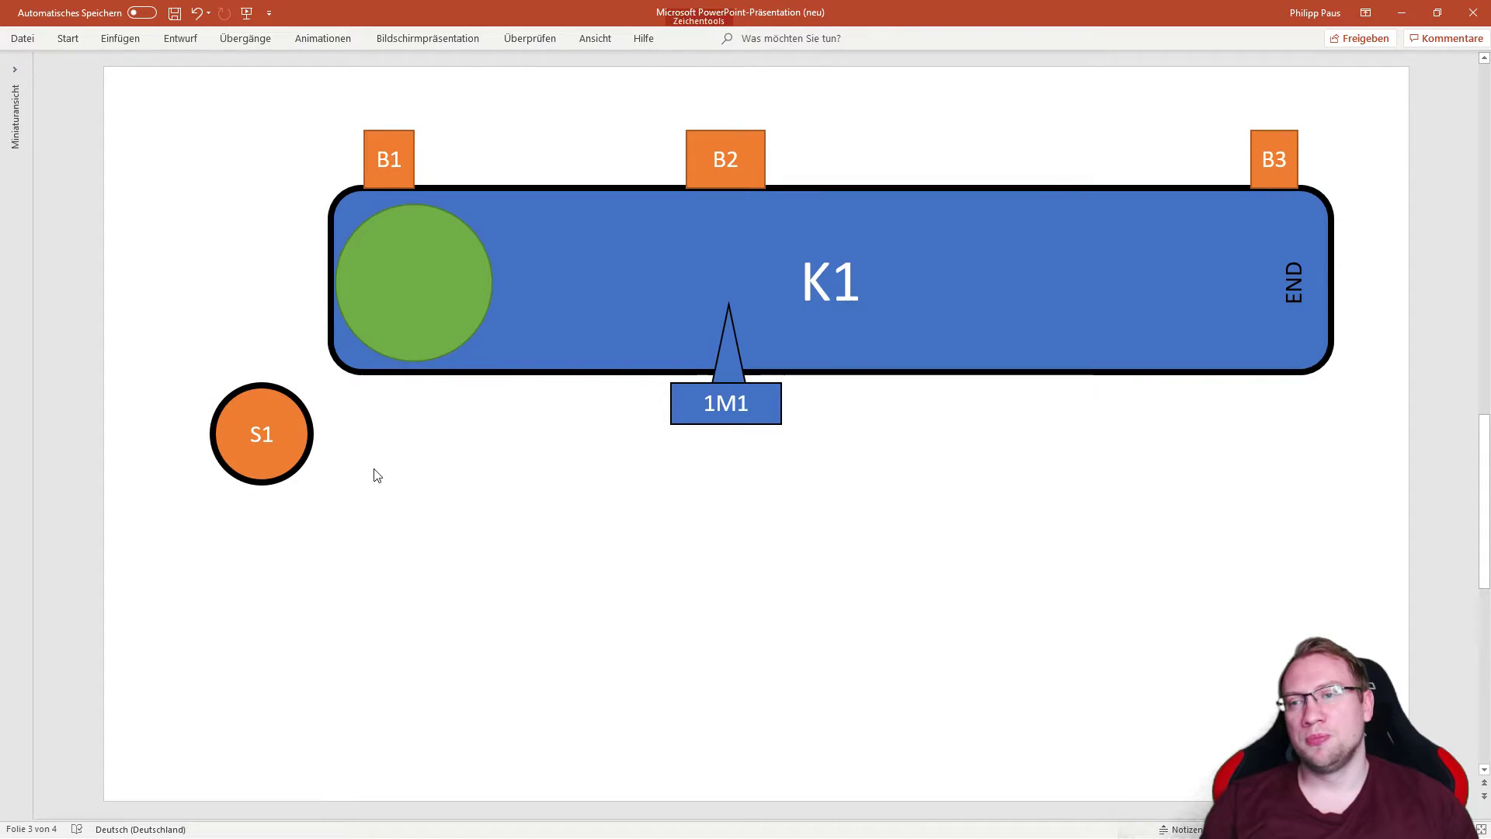
{"action": "left_click", "coordinate": [386, 187]}
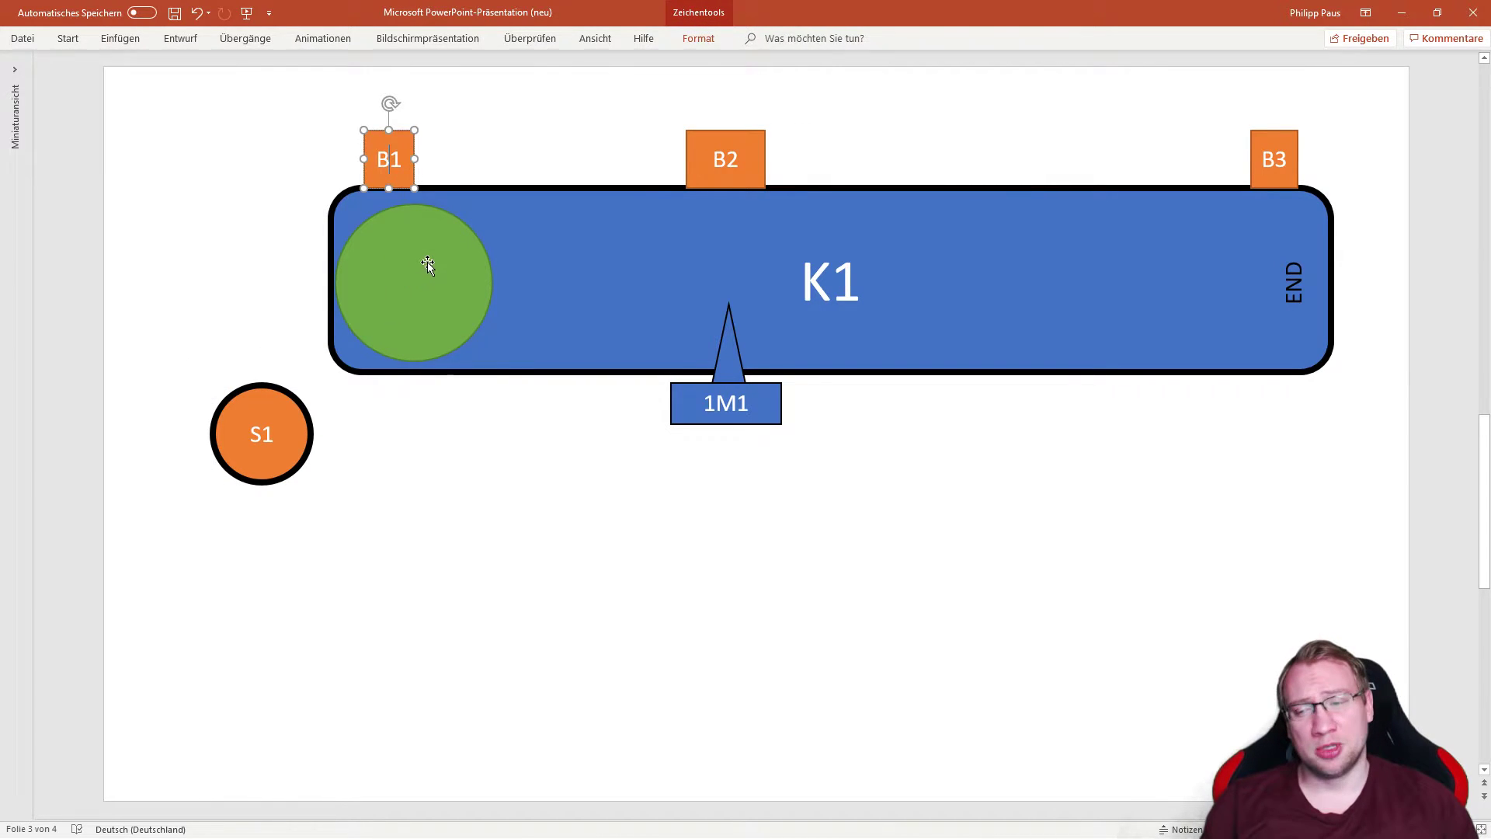
{"action": "left_click", "coordinate": [268, 404]}
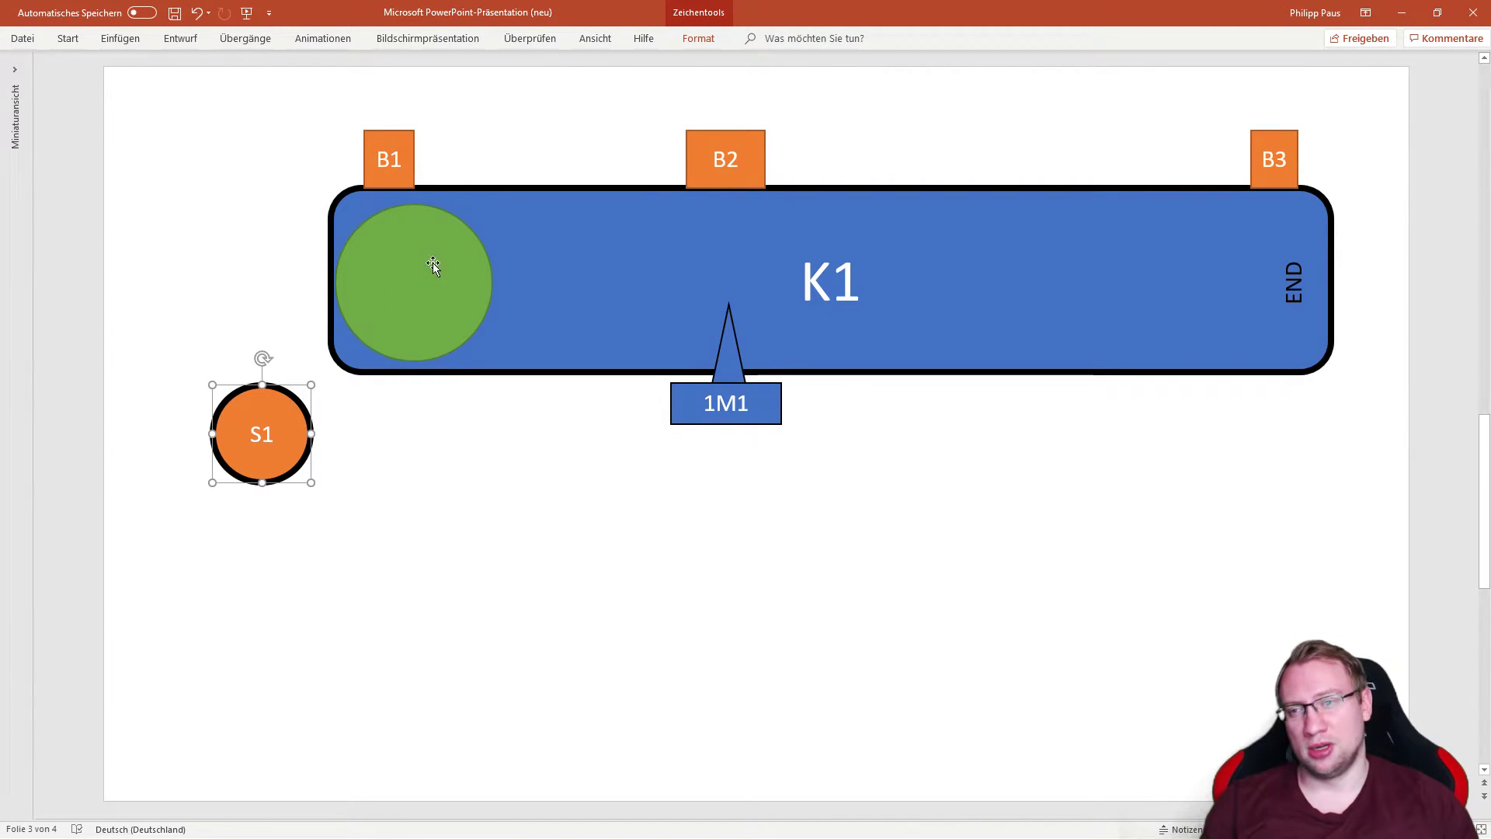
{"action": "key", "text": "ctrl+z"}
{"action": "key", "text": "ctrl+z"}
{"action": "key", "text": "ctrl+z"}
{"action": "key", "text": "ctrl+z"}
{"action": "key", "text": "ctrl+z"}
{"action": "key", "text": "ctrl+z"}
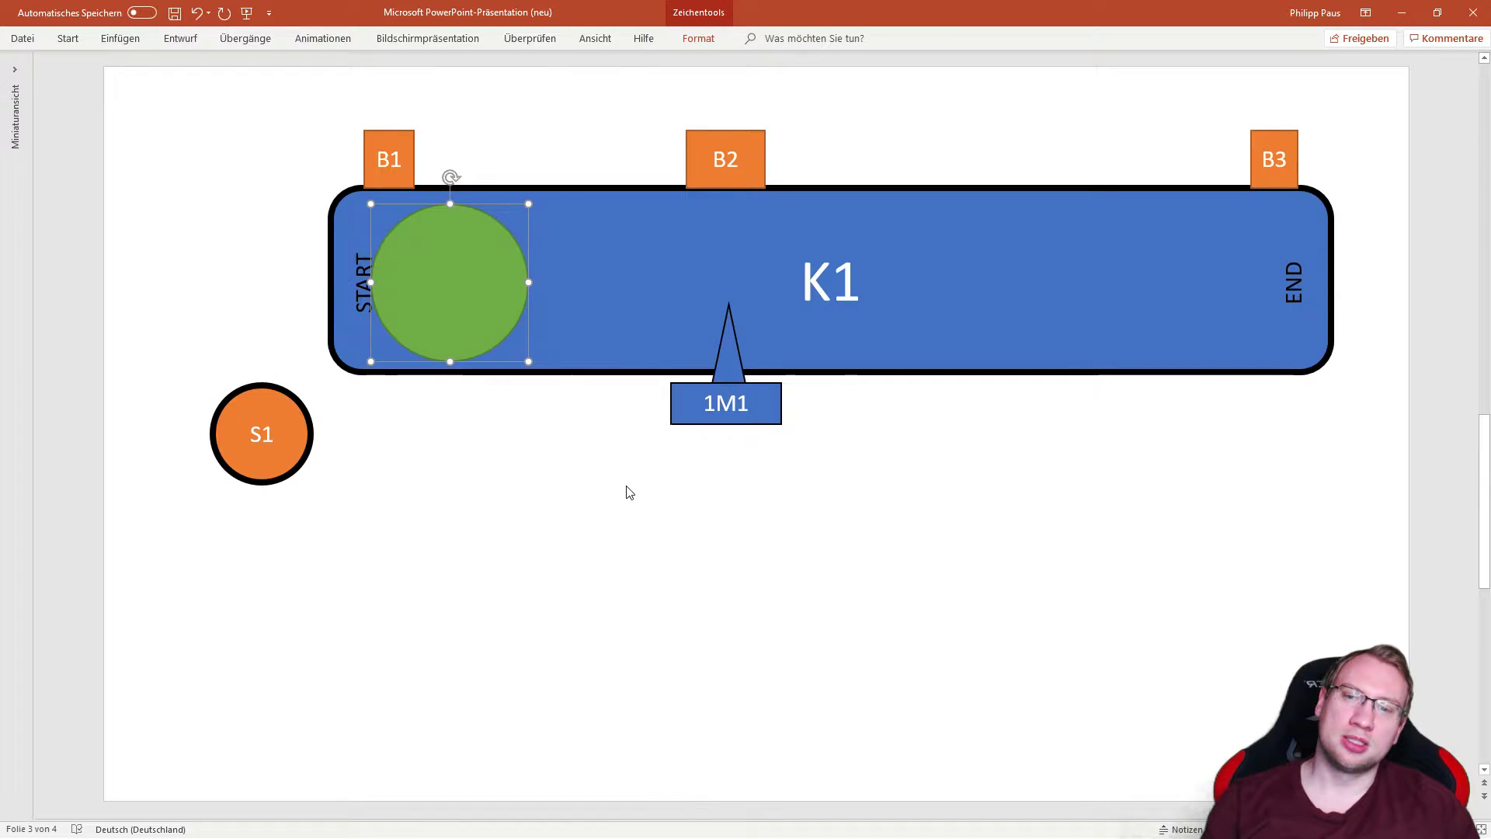
{"action": "key", "text": "ctrl+z"}
Step: Lower the 1M1 stopper, advance the workpiece toward B3, and raise the stopper back onto K1
{"action": "left_click_drag", "start_coordinate": [579, 509], "coordinate": [823, 295]}
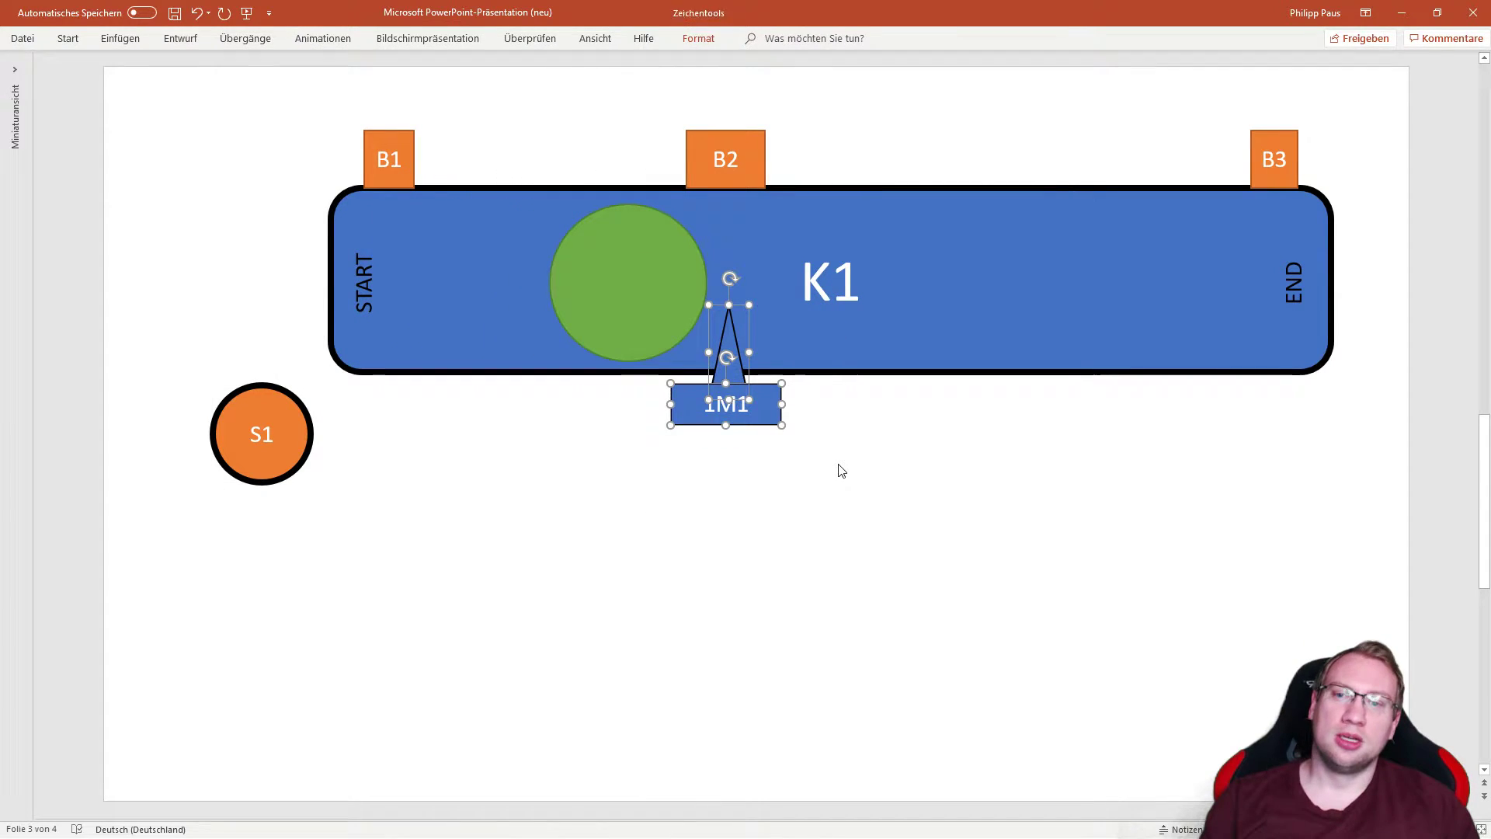
{"action": "key", "text": "Down"}
{"action": "key", "text": "ctrl+z"}
{"action": "key", "text": "ctrl+z"}
{"action": "left_click", "coordinate": [683, 331]}
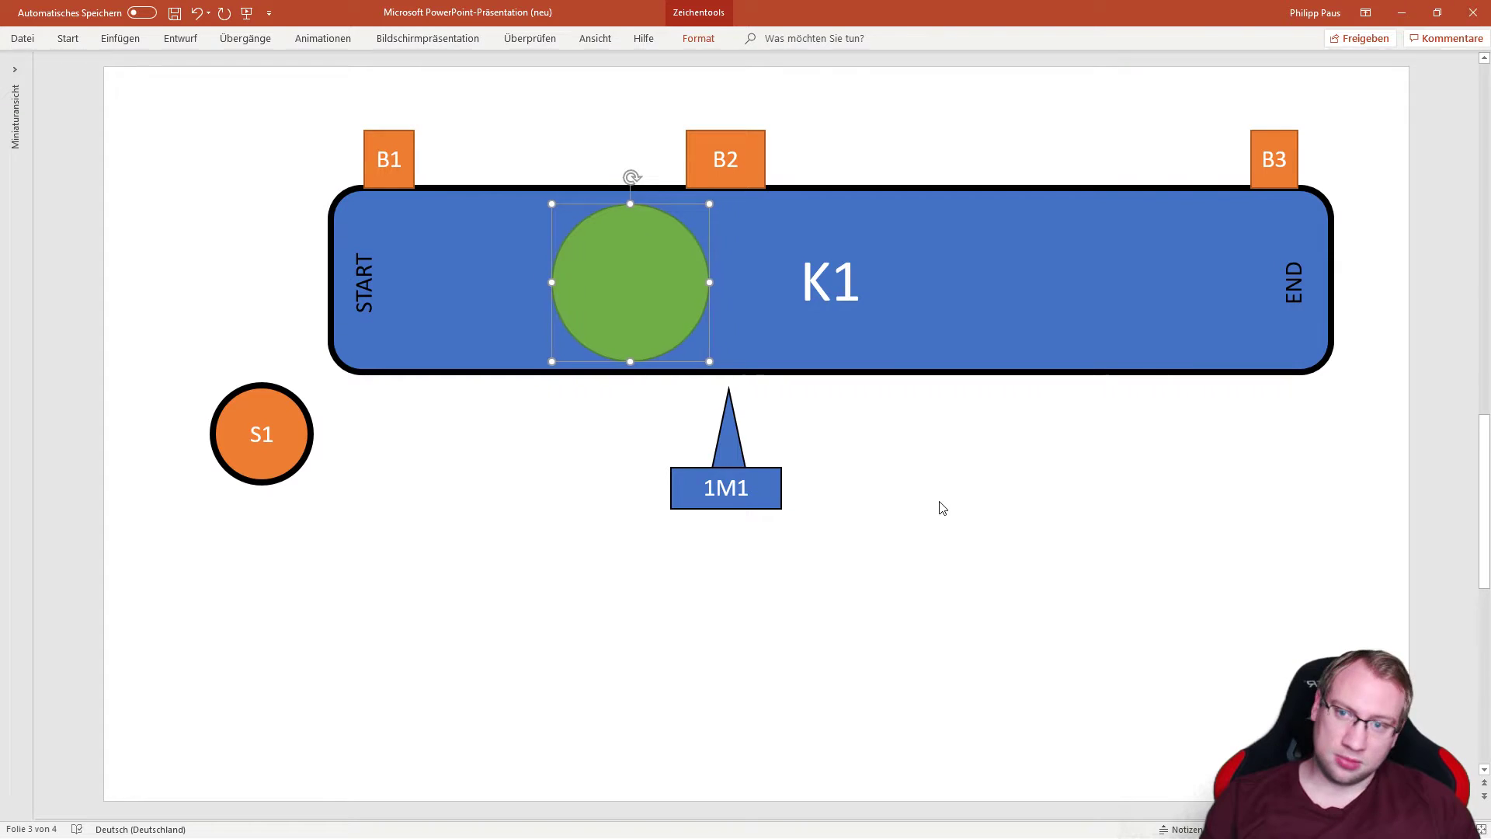
{"action": "key", "text": "ctrl+z"}
{"action": "key", "text": "ctrl+z"}
{"action": "key", "text": "ctrl+z"}
{"action": "key", "text": "ctrl+z"}
{"action": "key", "text": "ctrl+z"}
{"action": "key", "text": "ctrl+z"}
{"action": "key", "text": "ctrl+z"}
{"action": "key", "text": "ctrl+z"}
{"action": "key", "text": "ctrl+z"}
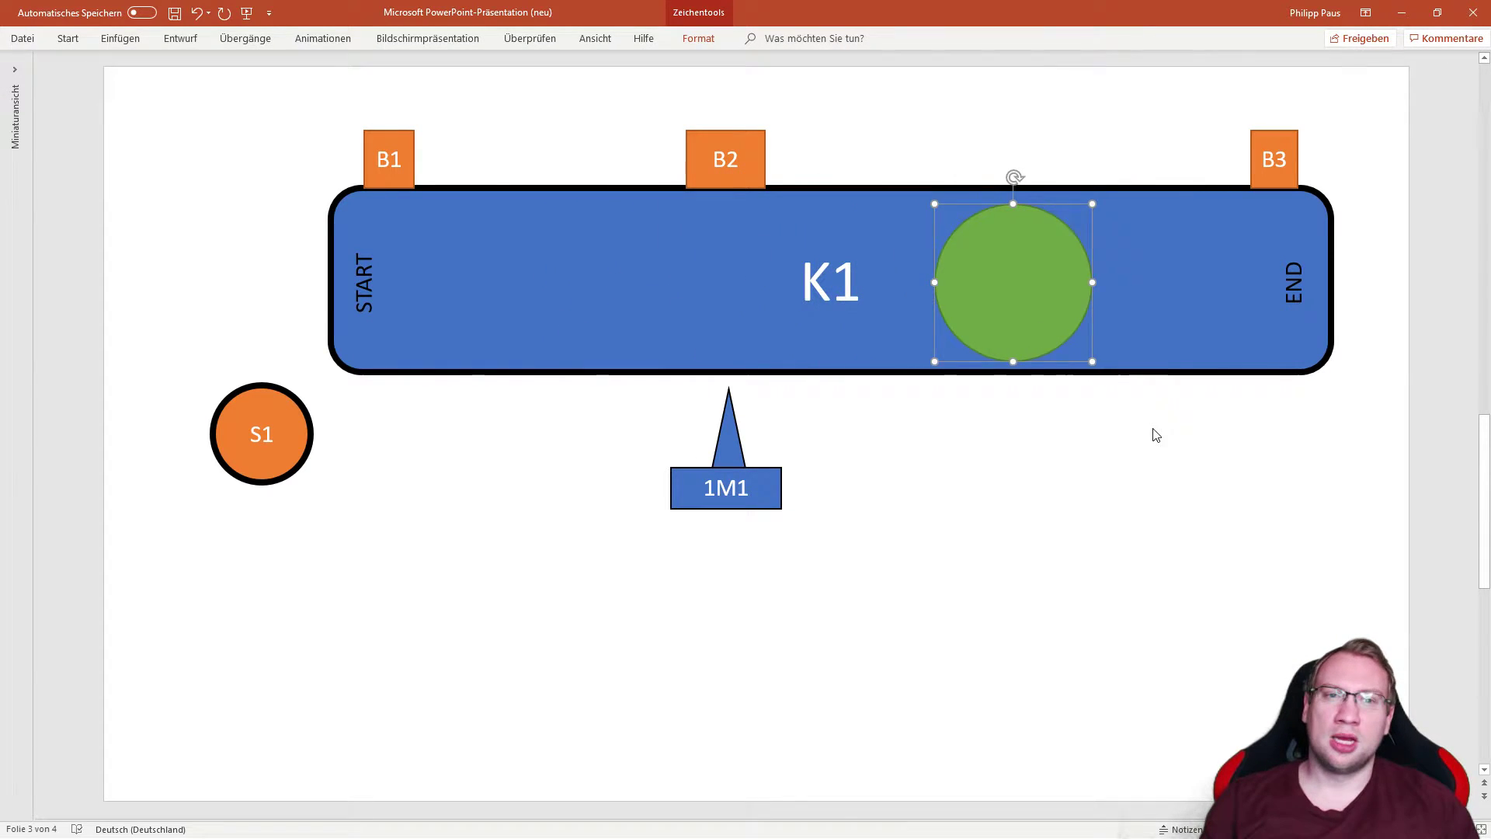
{"action": "key", "text": "ctrl+z"}
{"action": "key", "text": "ctrl+z"}
{"action": "key", "text": "ctrl+z"}
{"action": "key", "text": "ctrl+z"}
{"action": "key", "text": "ctrl+z"}
{"action": "key", "text": "ctrl+z"}
{"action": "key", "text": "ctrl+z"}
{"action": "key", "text": "ctrl+z"}
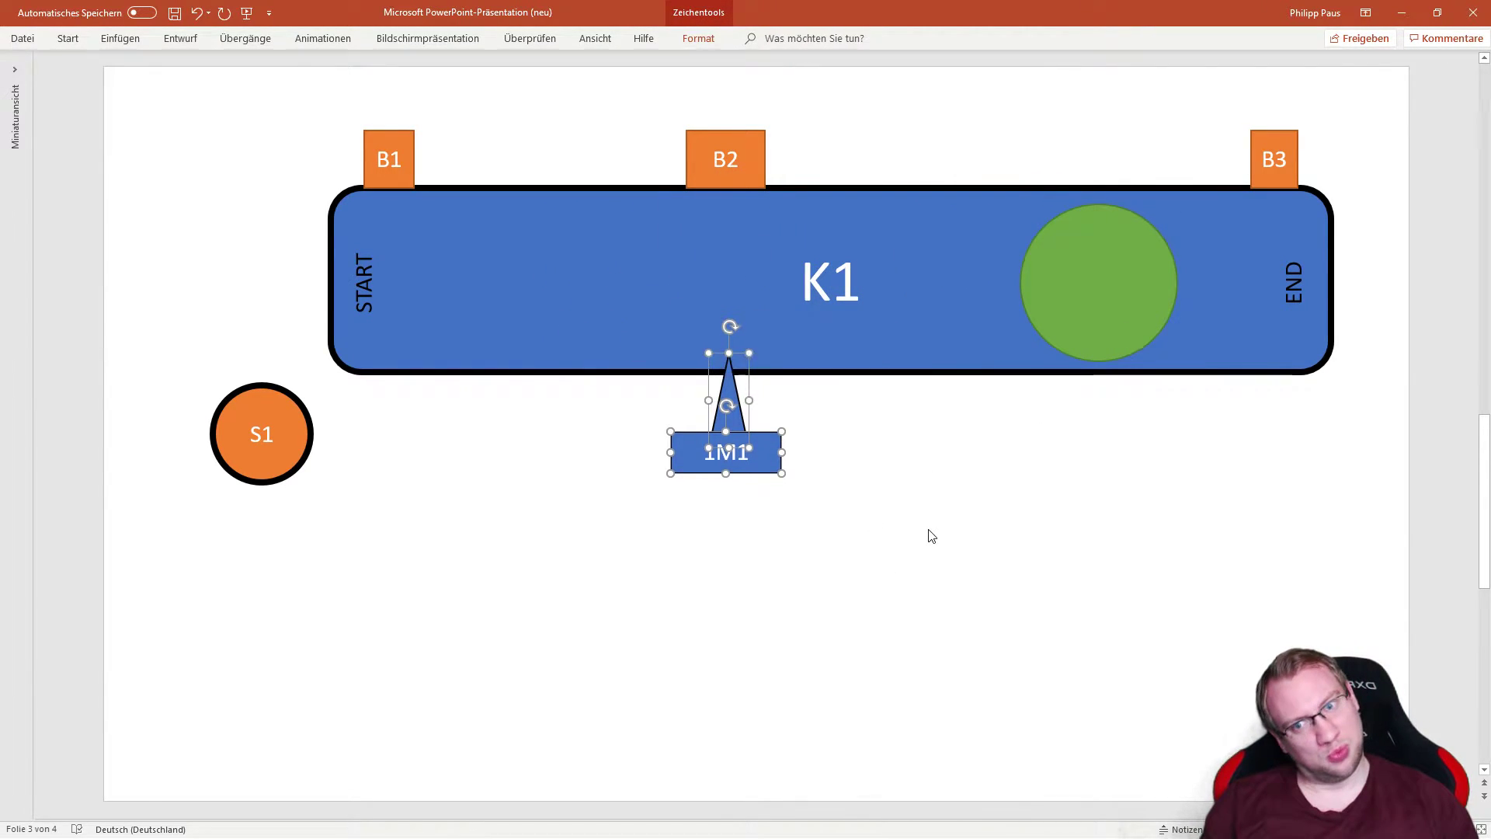
{"action": "key", "text": "ctrl+z"}
{"action": "key", "text": "ctrl+z"}
{"action": "key", "text": "ctrl+z"}
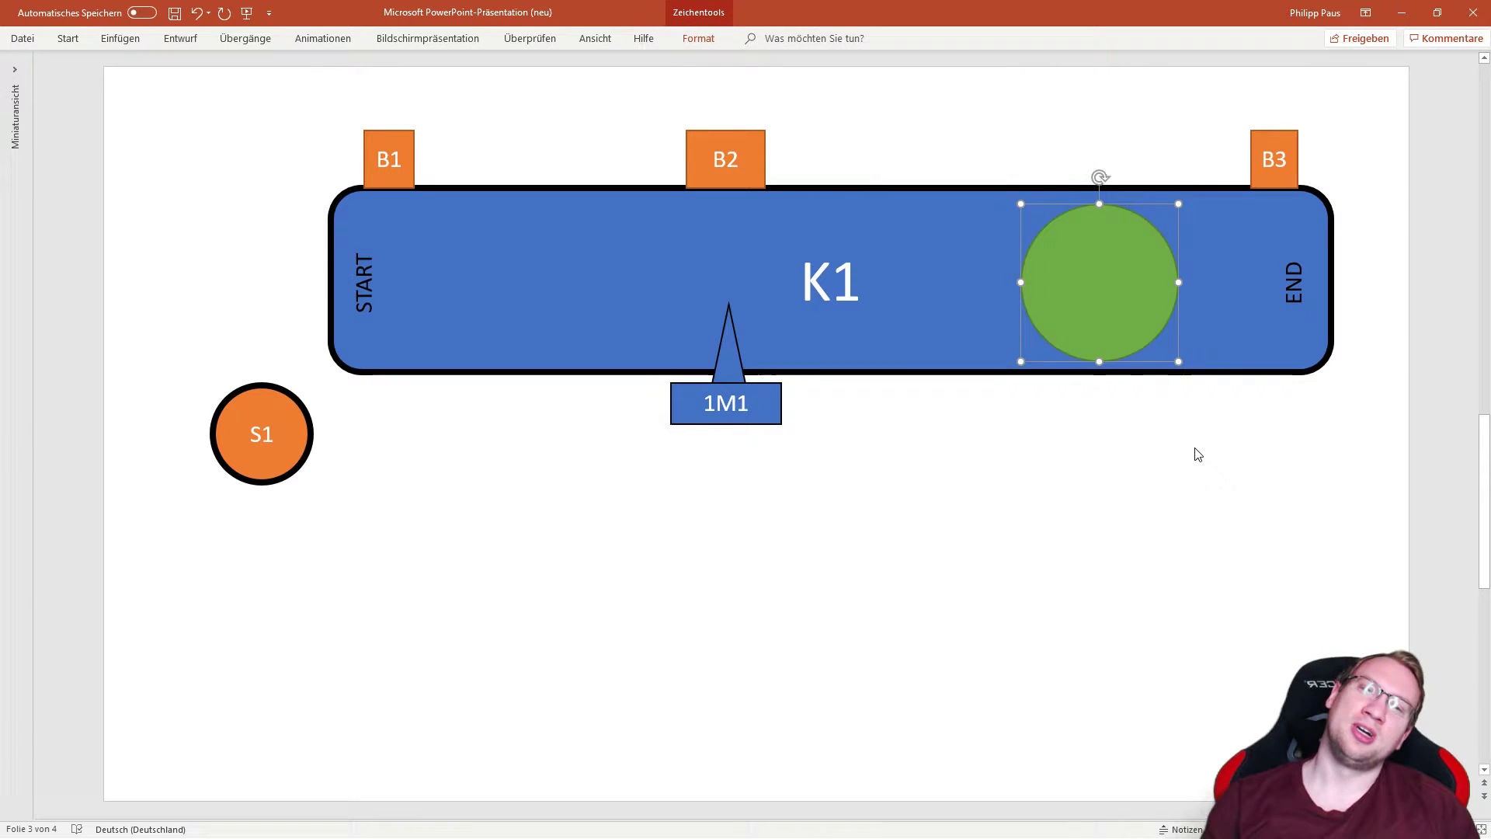
{"action": "key", "text": "ctrl+z"}
{"action": "key", "text": "ctrl+z"}
{"action": "key", "text": "ctrl+z"}
{"action": "key", "text": "ctrl+z"}
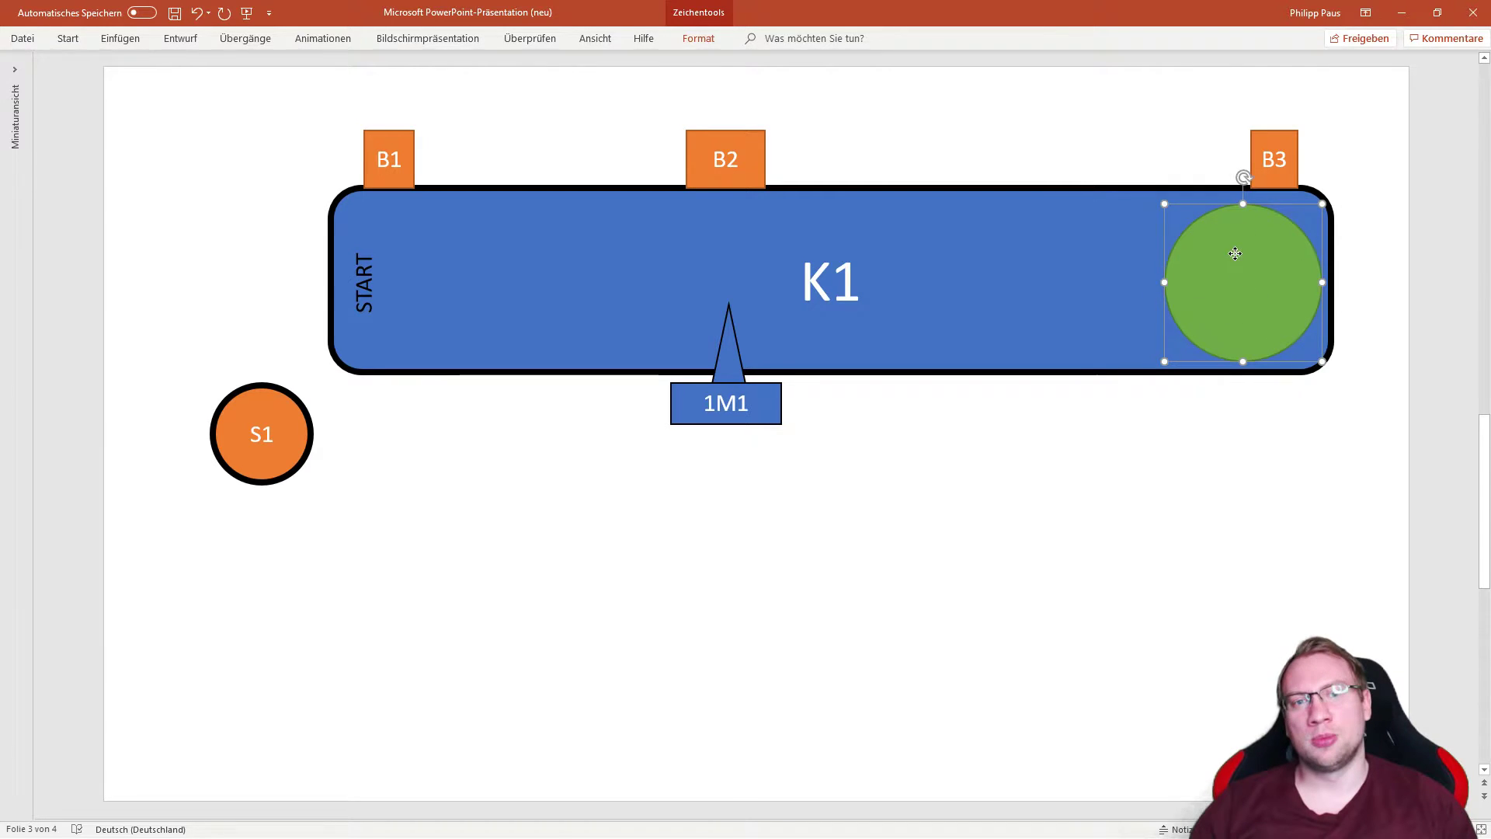
Step: Return the workpiece to the start of K1 and nudge it just past START
{"action": "left_click_drag", "start_coordinate": [1232, 252], "coordinate": [432, 259]}
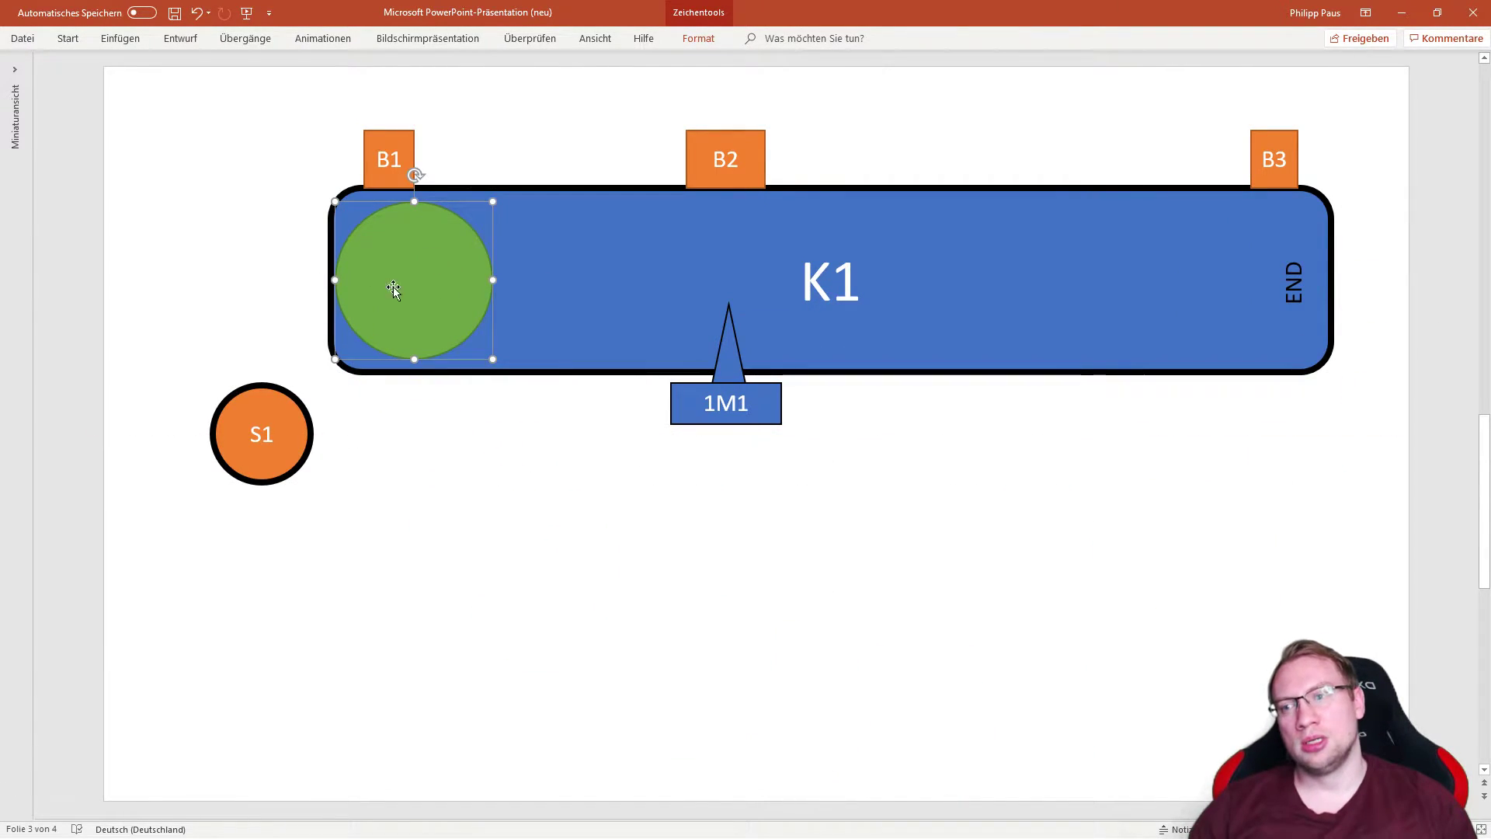
{"action": "left_click", "coordinate": [241, 433]}
{"action": "left_click", "coordinate": [440, 269]}
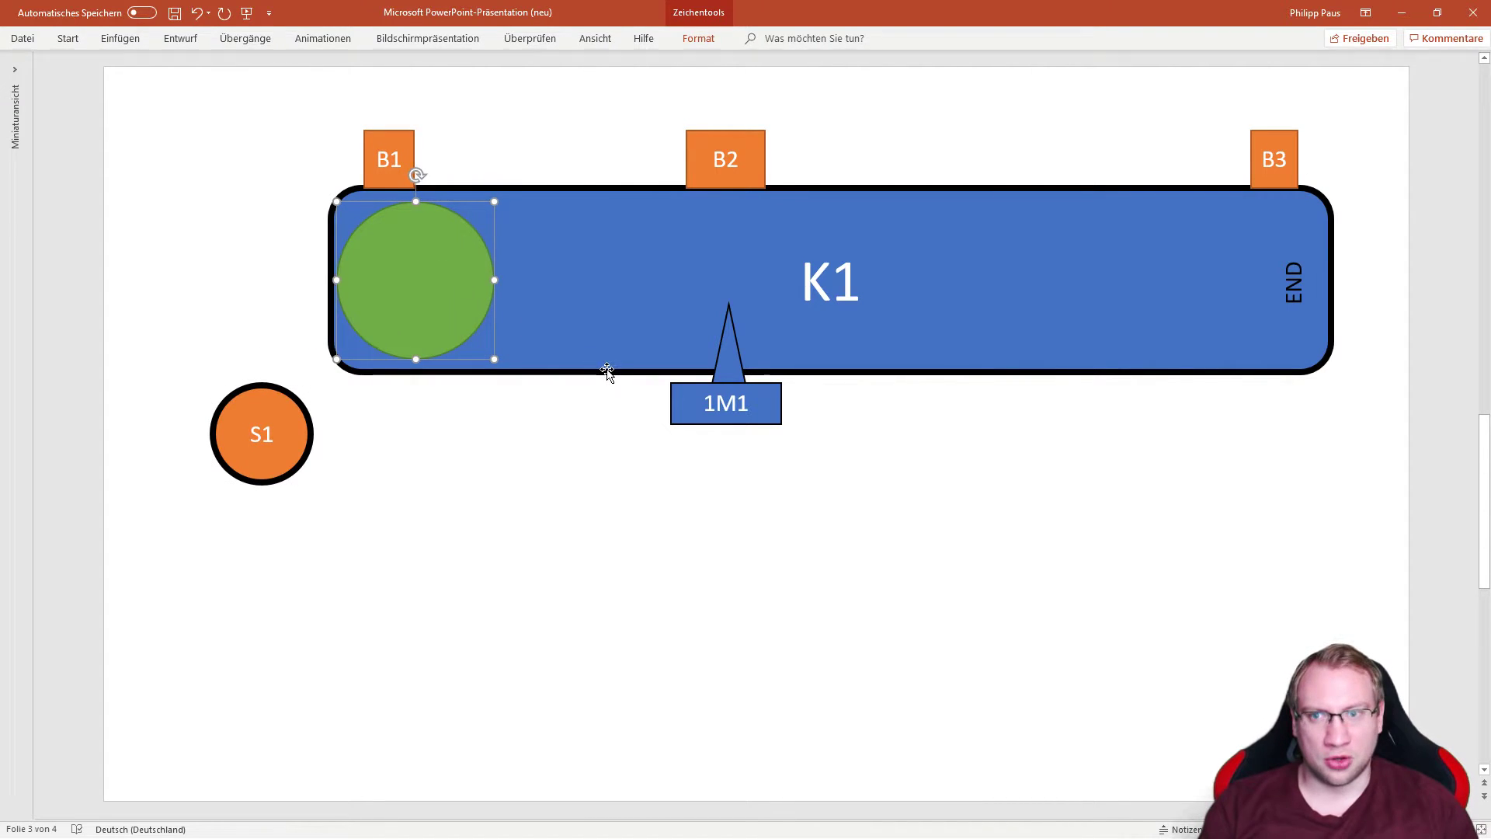
{"action": "key", "text": "Right"}
{"action": "key", "text": "Right"}
{"action": "key", "text": "Right"}
{"action": "key", "text": "Right"}
{"action": "key", "text": "Right"}
{"action": "key", "text": "Right"}
{"action": "key", "text": "Right"}
{"action": "key", "text": "Right"}
{"action": "key", "text": "Right"}
{"action": "key", "text": "Right"}
{"action": "key", "text": "Right"}
{"action": "key", "text": "Right"}
{"action": "left_click", "coordinate": [673, 493]}
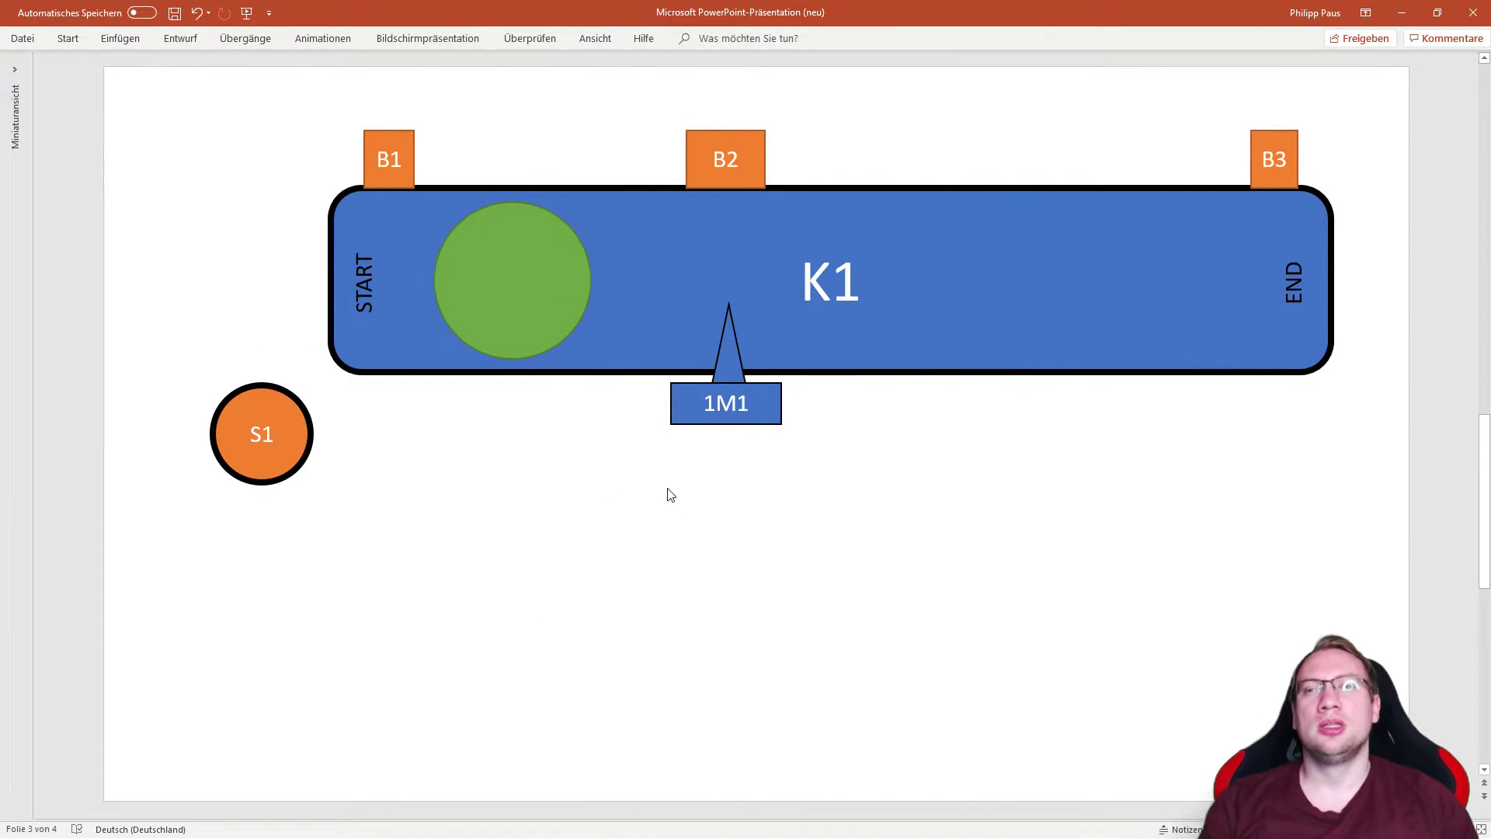
Step: Save the presentation and place the workpiece at the START end of K1
{"action": "left_click", "coordinate": [174, 14]}
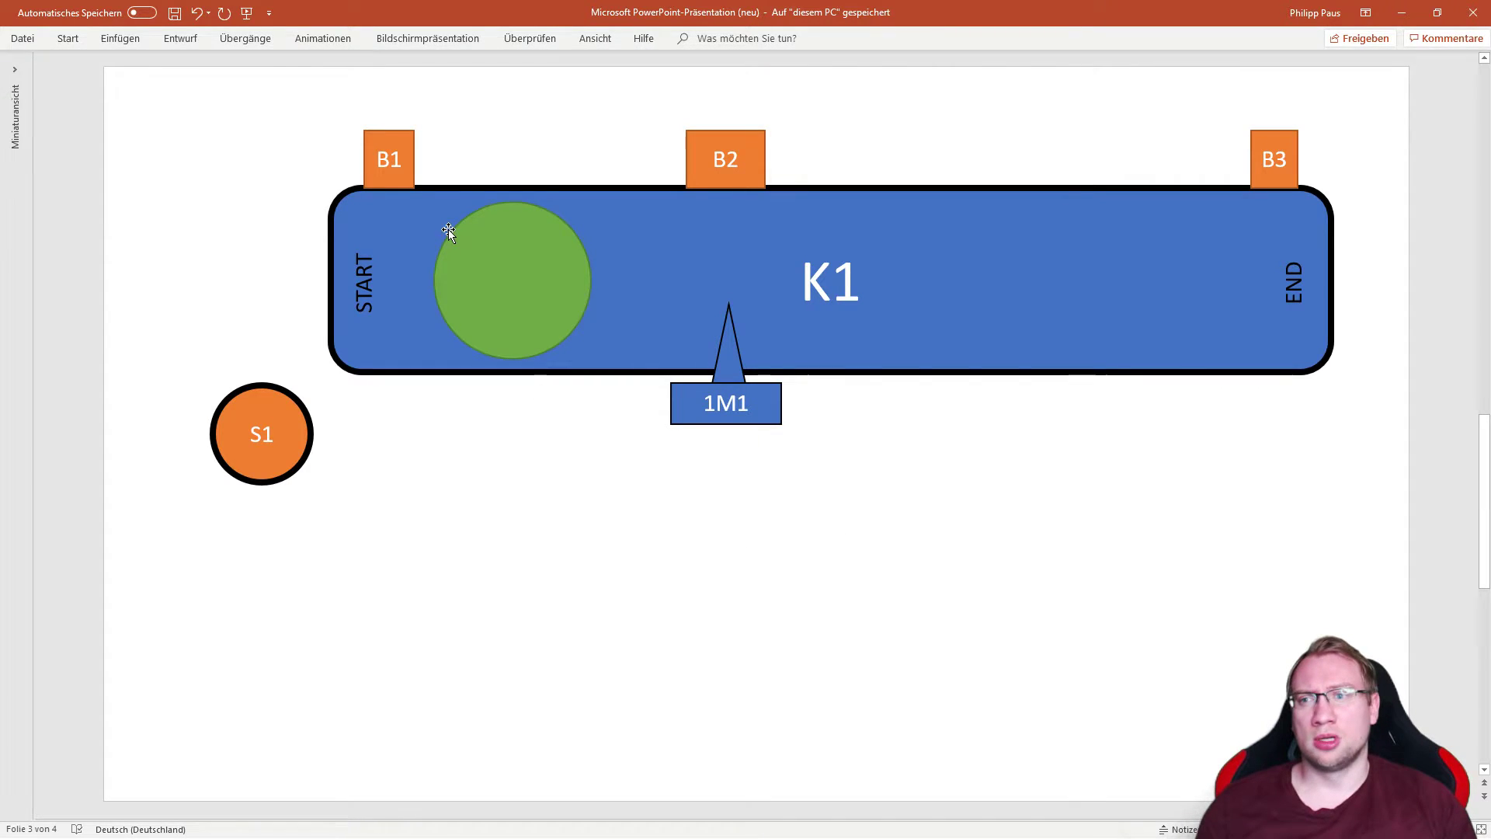
{"action": "left_click", "coordinate": [407, 143]}
{"action": "left_click", "coordinate": [486, 273]}
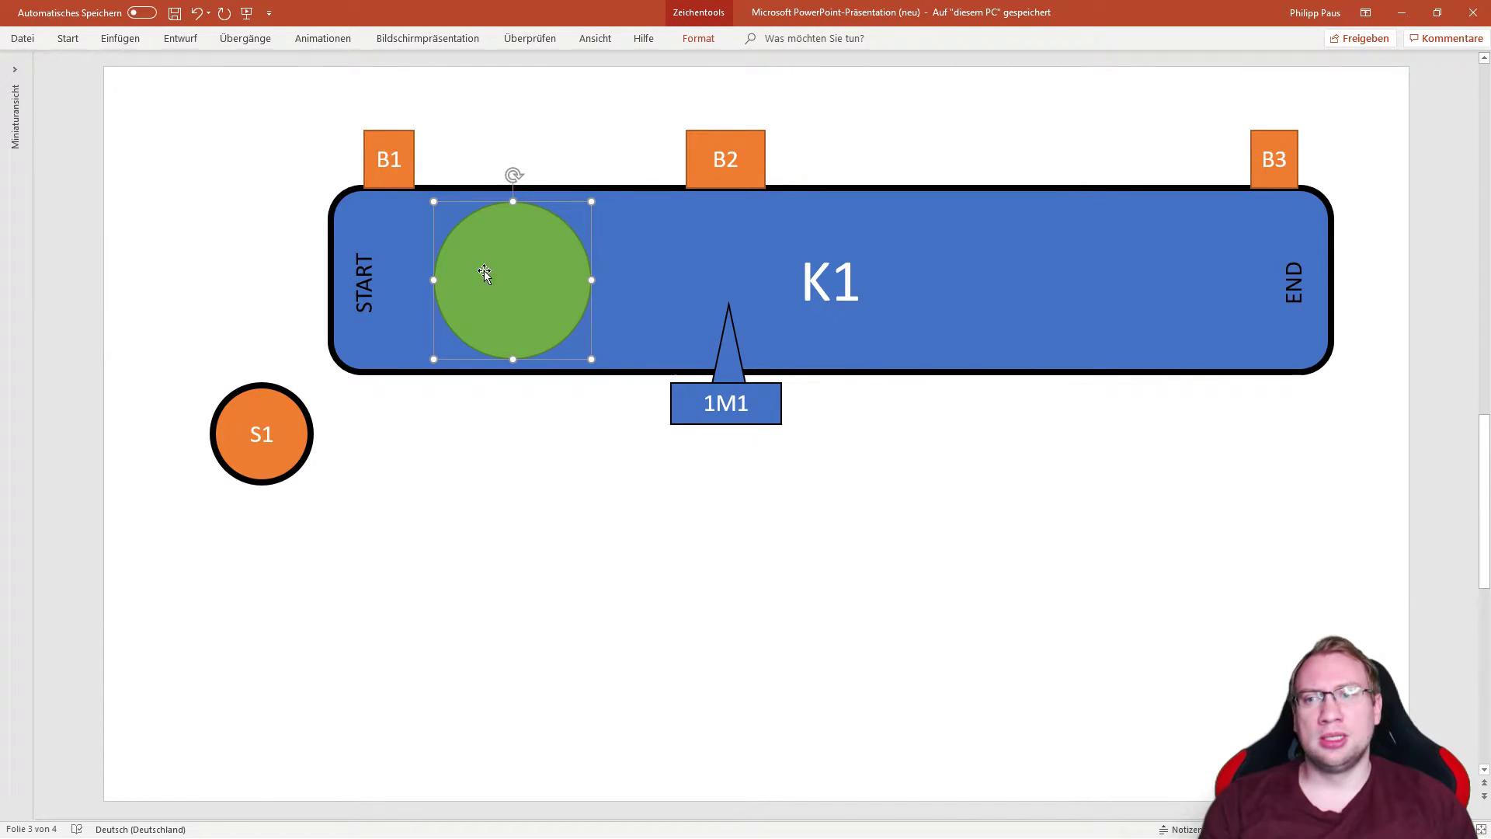
{"action": "left_click_drag", "start_coordinate": [480, 273], "coordinate": [377, 272]}
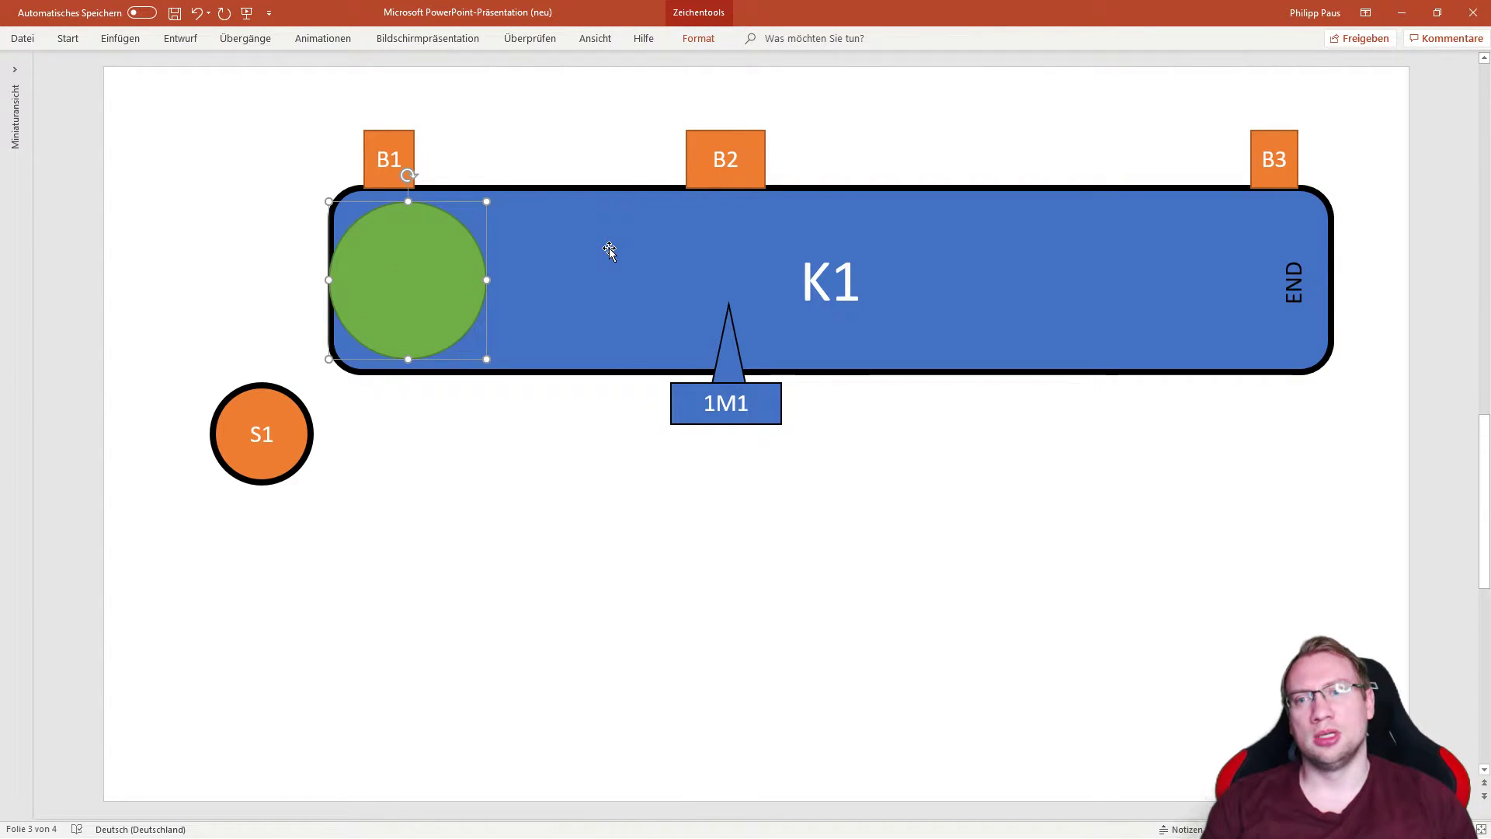
{"action": "key", "text": "Right"}
{"action": "key", "text": "Right"}
Step: Slide the workpiece right along K1 past B2 to the B3 end
{"action": "left_click", "coordinate": [273, 437]}
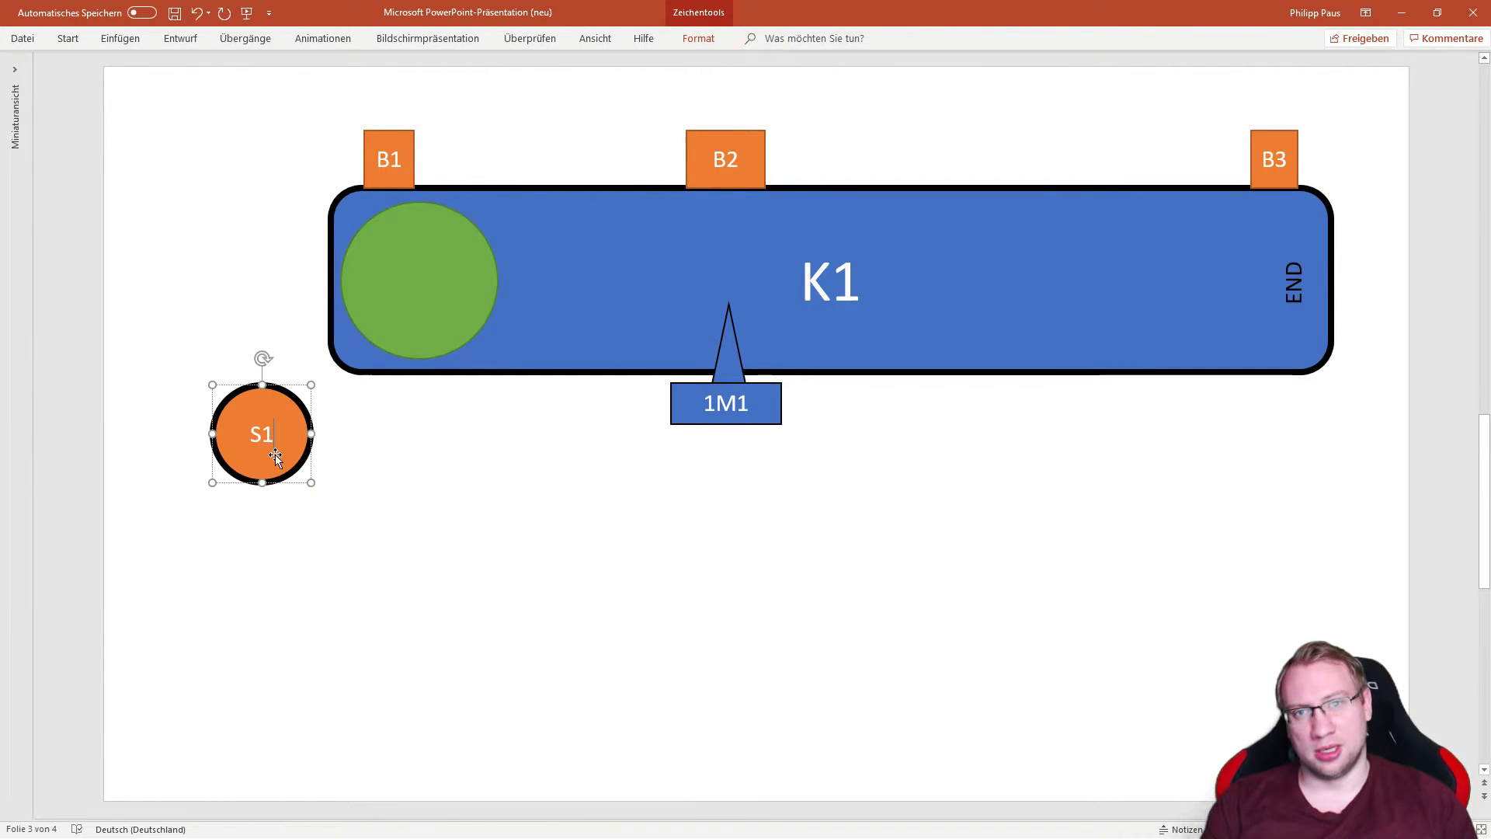
{"action": "left_click", "coordinate": [430, 286]}
{"action": "key", "text": "Right"}
{"action": "key", "text": "Right"}
{"action": "key", "text": "Right"}
{"action": "key", "text": "Right"}
{"action": "key", "text": "Right"}
{"action": "key", "text": "Right"}
{"action": "key", "text": "Right"}
{"action": "key", "text": "Right"}
{"action": "key", "text": "Right"}
{"action": "key", "text": "Right"}
{"action": "key", "text": "Right"}
{"action": "key", "text": "Right"}
{"action": "key", "text": "Right"}
{"action": "key", "text": "Right"}
{"action": "key", "text": "Right"}
{"action": "key", "text": "Right"}
{"action": "key", "text": "Right"}
{"action": "key", "text": "Right"}
{"action": "key", "text": "Right"}
{"action": "key", "text": "Right"}
{"action": "key", "text": "Right"}
{"action": "key", "text": "Right"}
{"action": "key", "text": "Right"}
{"action": "key", "text": "Right"}
{"action": "key", "text": "Right"}
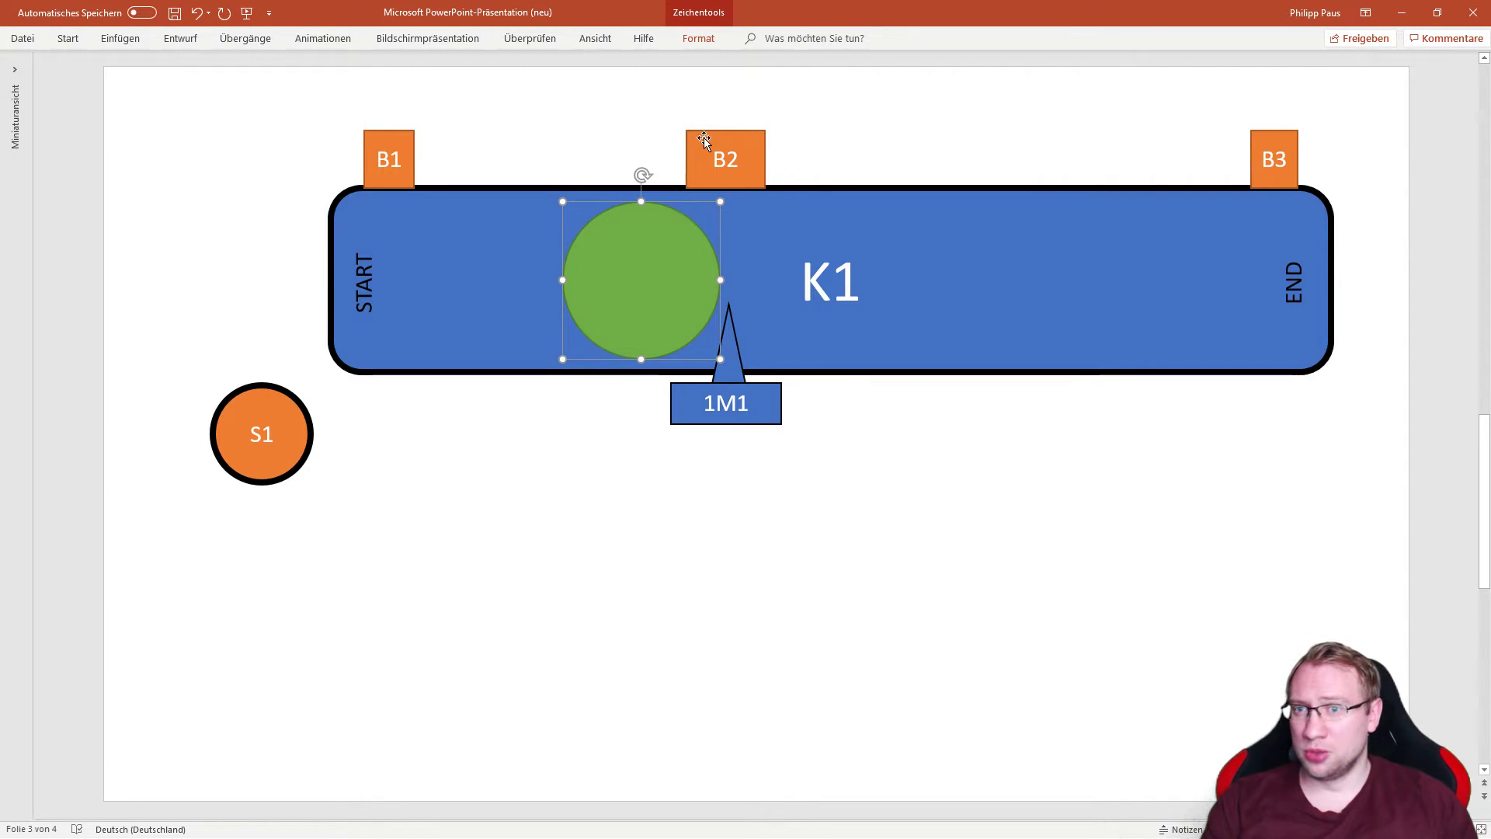
{"action": "key", "text": "Right"}
{"action": "key", "text": "Right"}
{"action": "key", "text": "Right"}
{"action": "key", "text": "Right"}
{"action": "key", "text": "Right"}
{"action": "key", "text": "Right"}
{"action": "key", "text": "Right"}
{"action": "key", "text": "Right"}
{"action": "key", "text": "Right"}
{"action": "key", "text": "Right"}
{"action": "key", "text": "Right"}
{"action": "key", "text": "Right"}
{"action": "key", "text": "Right"}
{"action": "key", "text": "Right"}
{"action": "key", "text": "Right"}
{"action": "key", "text": "Right"}
{"action": "key", "text": "Right"}
{"action": "key", "text": "Right"}
{"action": "key", "text": "Right"}
{"action": "key", "text": "Right"}
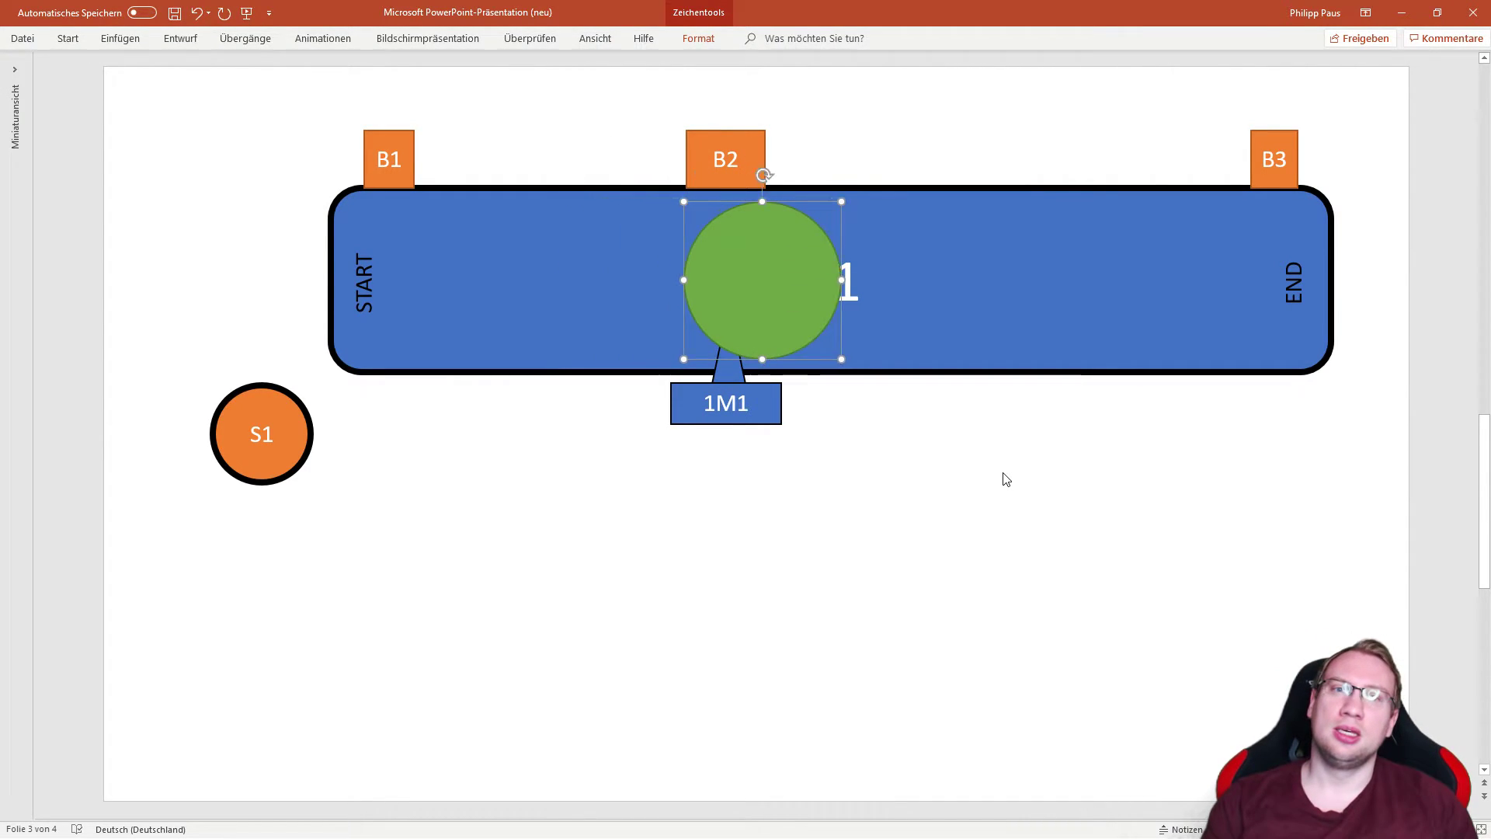
{"action": "key", "text": "Right"}
{"action": "key", "text": "Right"}
{"action": "key", "text": "Right"}
{"action": "key", "text": "Right"}
{"action": "key", "text": "Right"}
{"action": "key", "text": "Right"}
{"action": "key", "text": "Right"}
{"action": "key", "text": "Right"}
{"action": "key", "text": "Right"}
{"action": "key", "text": "Right"}
{"action": "key", "text": "Right"}
{"action": "key", "text": "Right"}
{"action": "key", "text": "Right"}
{"action": "key", "text": "Right"}
{"action": "key", "text": "Right"}
{"action": "key", "text": "Right"}
{"action": "key", "text": "Right"}
{"action": "key", "text": "Right"}
{"action": "key", "text": "Right"}
{"action": "key", "text": "Right"}
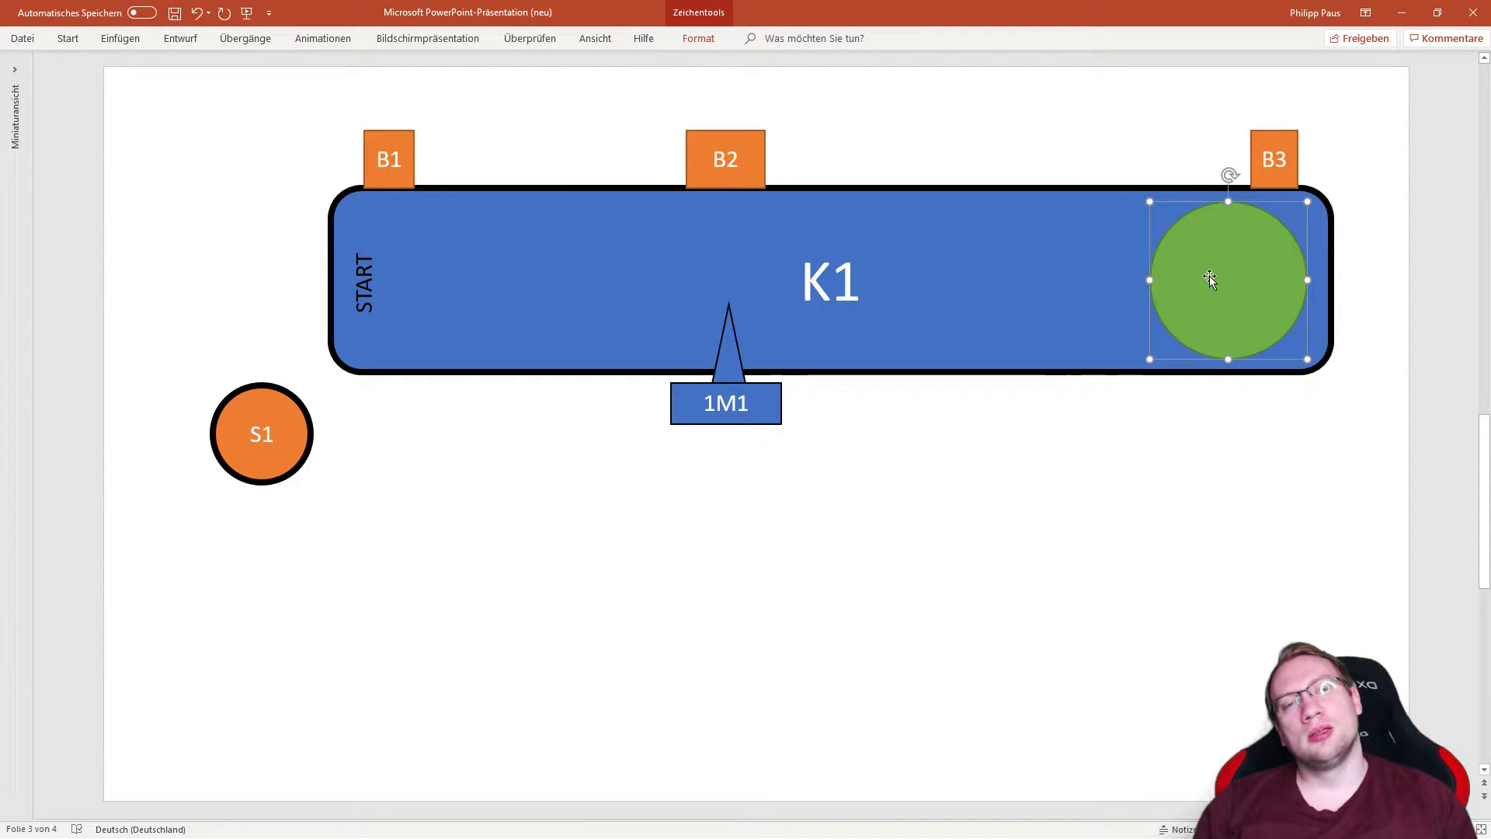
Step: Drag the workpiece back to the START end of K1 beneath sensor B1
{"action": "left_click", "coordinate": [379, 159]}
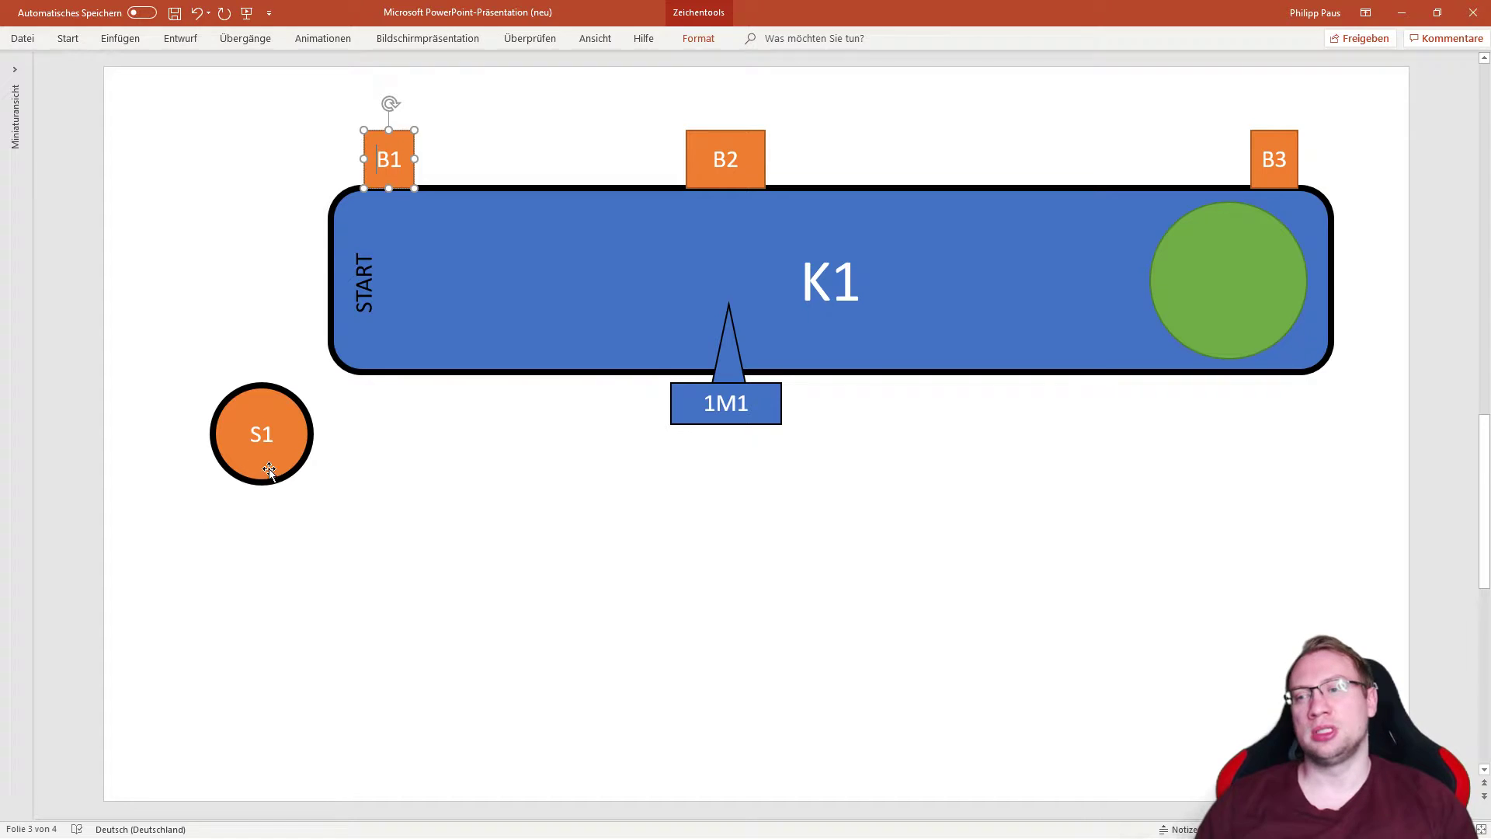
{"action": "left_click_drag", "start_coordinate": [328, 523], "coordinate": [191, 349]}
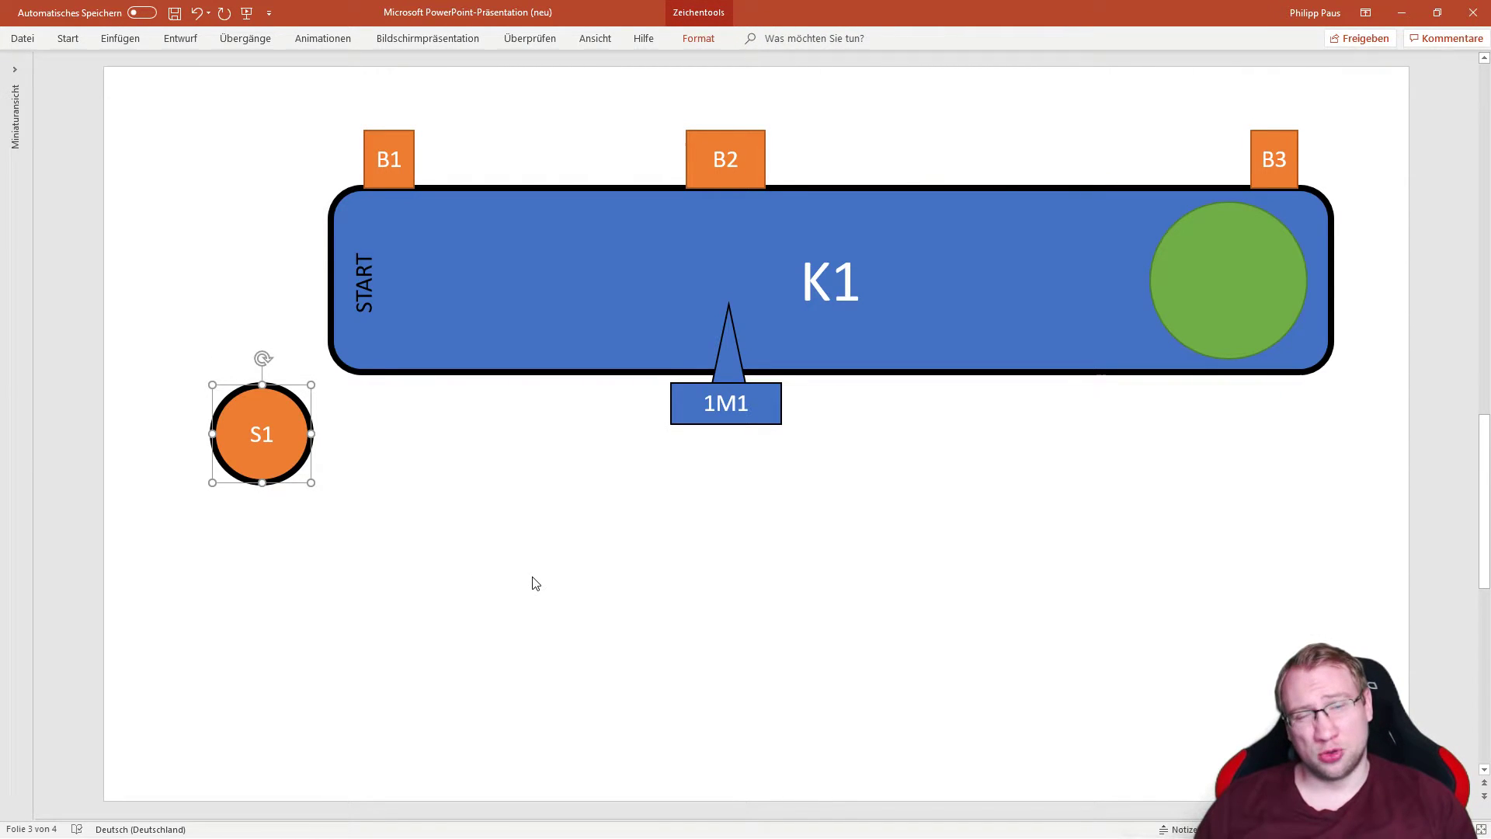
{"action": "left_click", "coordinate": [535, 584]}
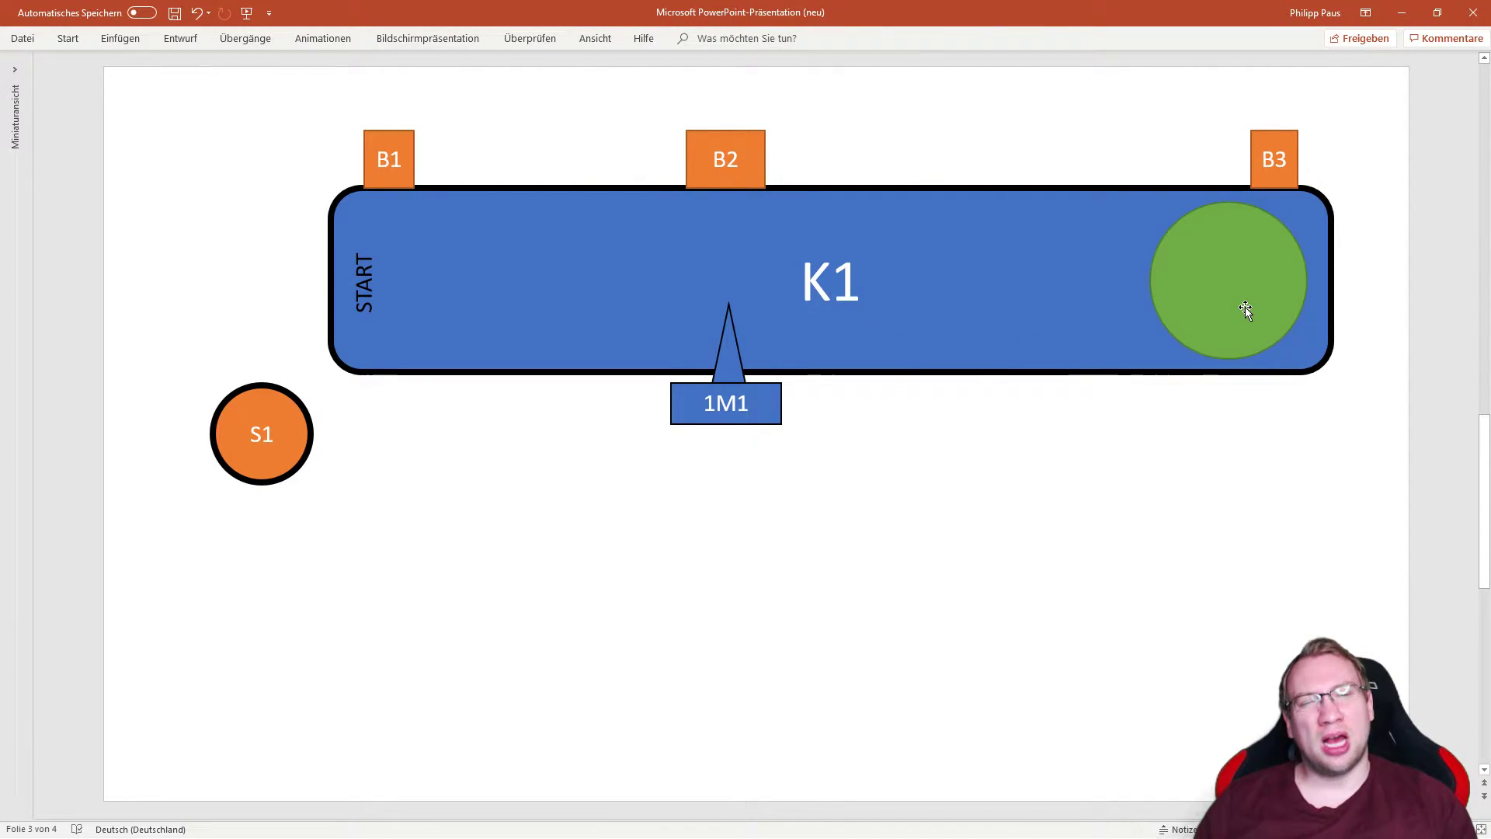
{"action": "left_click_drag", "start_coordinate": [1245, 309], "coordinate": [432, 308]}
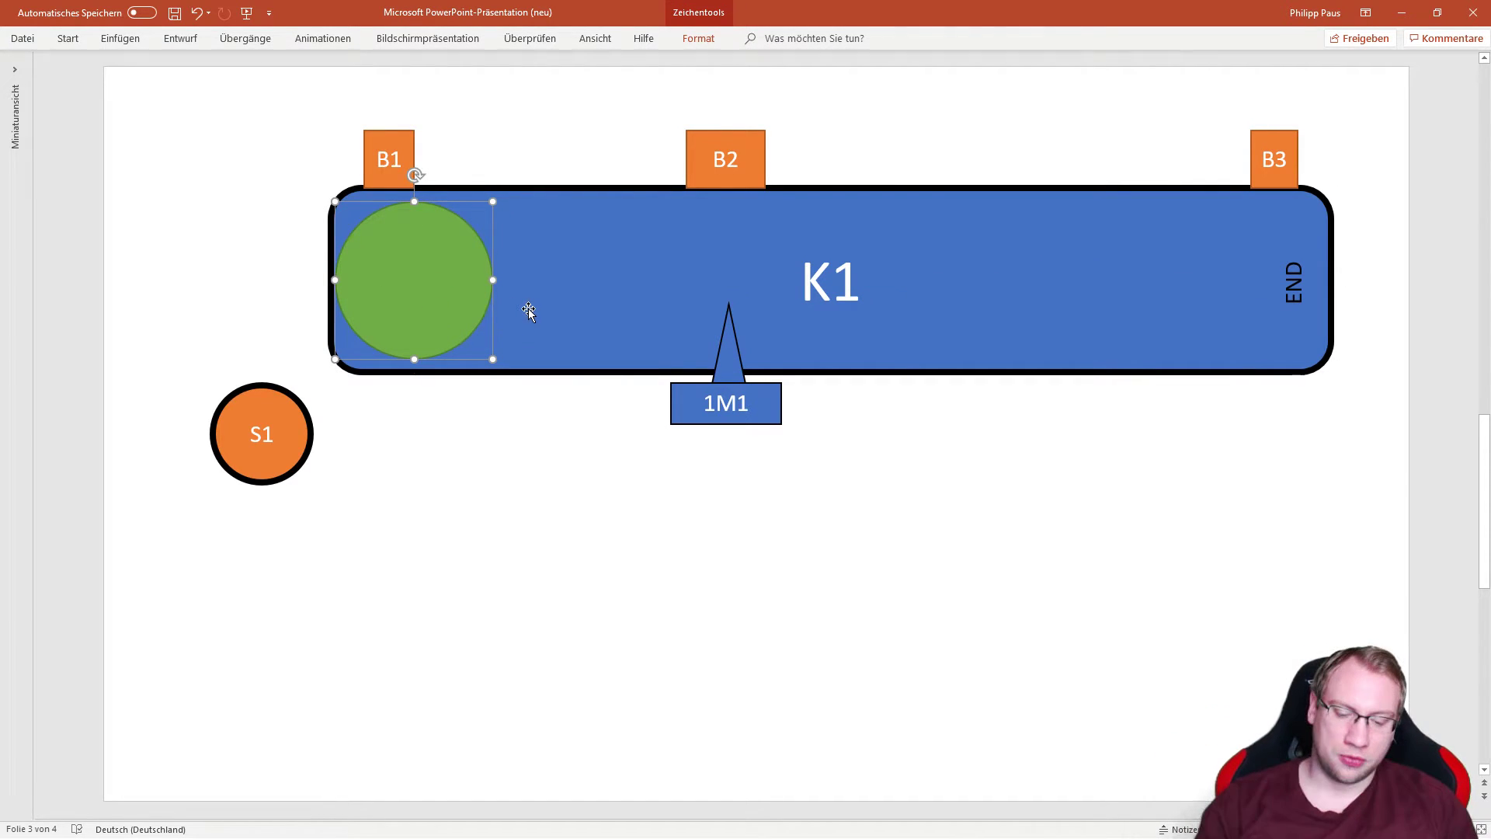
Step: Move the workpiece just right of START, then drop the 1M1 stopper and raise it back to K1
{"action": "key", "text": "Right"}
{"action": "key", "text": "Right"}
{"action": "key", "text": "Right"}
{"action": "key", "text": "Right"}
{"action": "key", "text": "Right"}
{"action": "key", "text": "Right"}
{"action": "key", "text": "Right"}
{"action": "key", "text": "Right"}
{"action": "key", "text": "Right"}
{"action": "key", "text": "Right"}
{"action": "key", "text": "Right"}
{"action": "key", "text": "Right"}
{"action": "key", "text": "Right"}
{"action": "key", "text": "Right"}
{"action": "key", "text": "Right"}
{"action": "key", "text": "Right"}
{"action": "key", "text": "Right"}
{"action": "key", "text": "Right"}
{"action": "key", "text": "Right"}
{"action": "key", "text": "Right"}
{"action": "key", "text": "Right"}
{"action": "key", "text": "Right"}
{"action": "key", "text": "Right"}
{"action": "key", "text": "Right"}
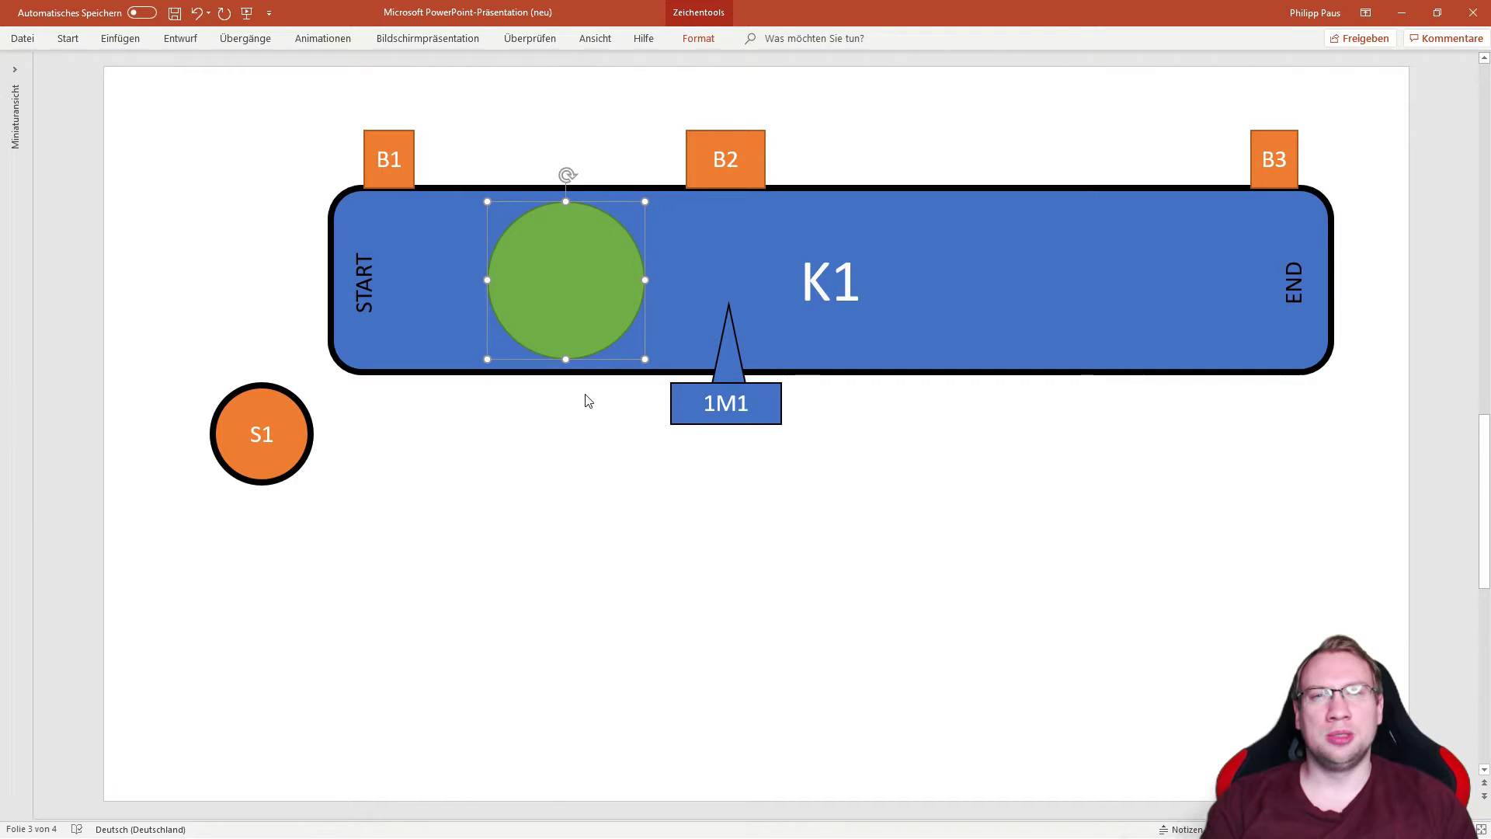
{"action": "key", "text": "Left"}
{"action": "key", "text": "Left"}
{"action": "key", "text": "Left"}
{"action": "key", "text": "Left"}
{"action": "key", "text": "Left"}
{"action": "key", "text": "Left"}
{"action": "key", "text": "Left"}
{"action": "key", "text": "Left"}
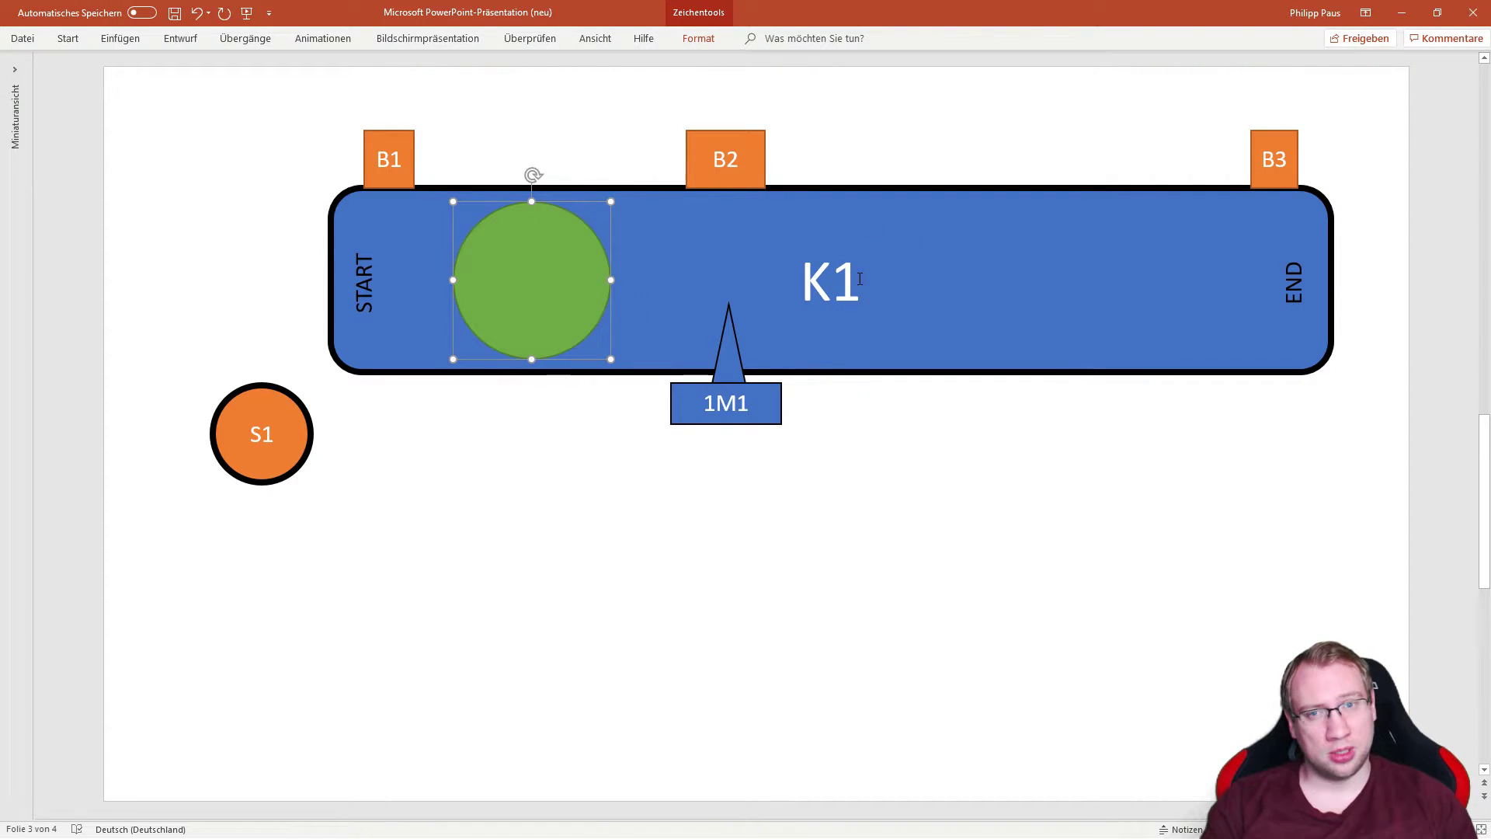
{"action": "left_click_drag", "start_coordinate": [847, 509], "coordinate": [643, 292]}
{"action": "key", "text": "Down"}
{"action": "key", "text": "Down"}
{"action": "key", "text": "Down"}
{"action": "key", "text": "Down"}
{"action": "key", "text": "Down"}
{"action": "key", "text": "Down"}
{"action": "key", "text": "Down"}
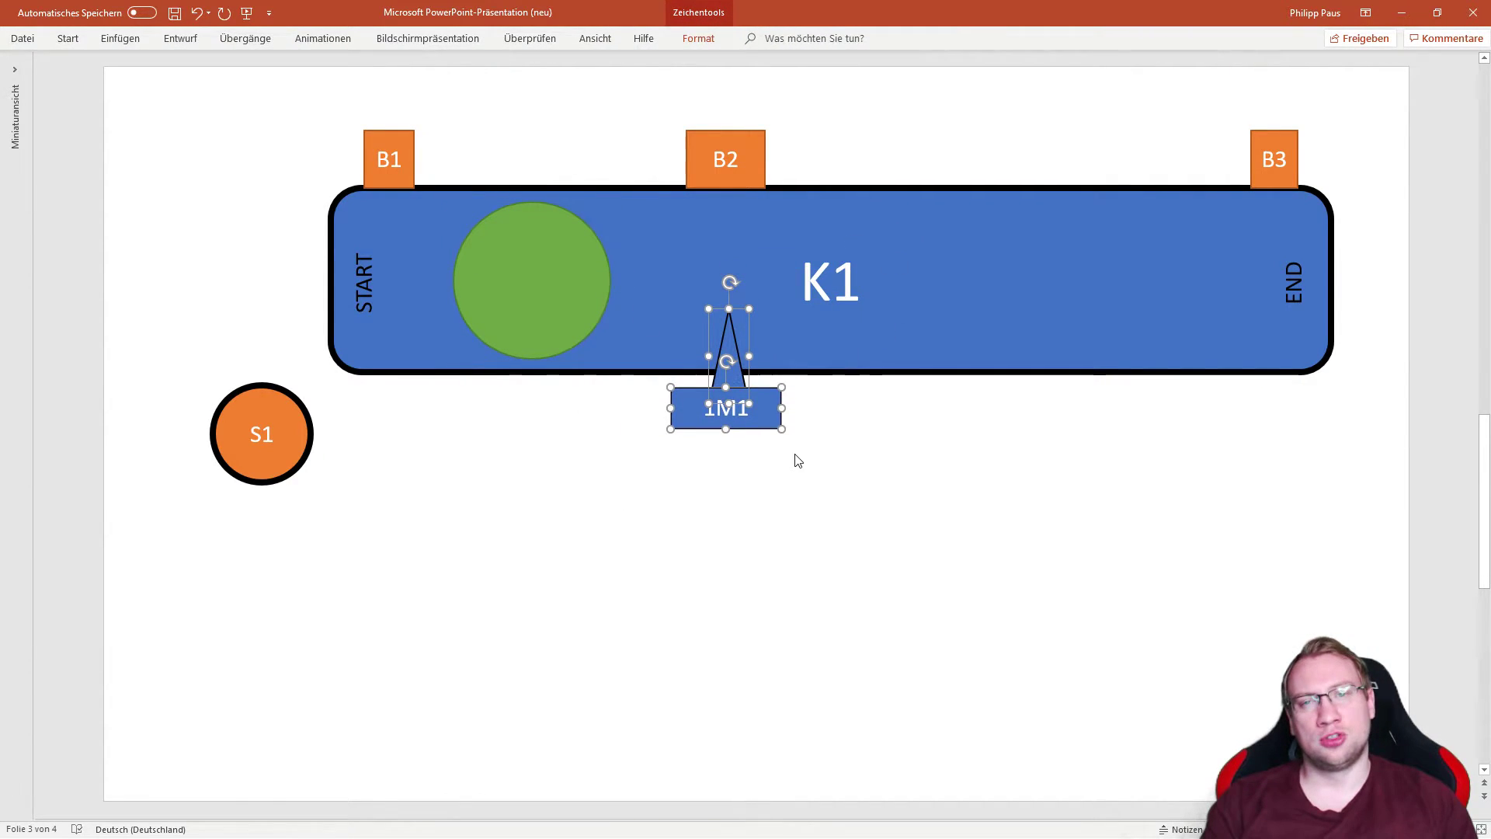
{"action": "key", "text": "Up"}
{"action": "key", "text": "Up"}
{"action": "key", "text": "Up"}
{"action": "key", "text": "Up"}
{"action": "key", "text": "Up"}
{"action": "key", "text": "Up"}
{"action": "key", "text": "Up"}
{"action": "key", "text": "Up"}
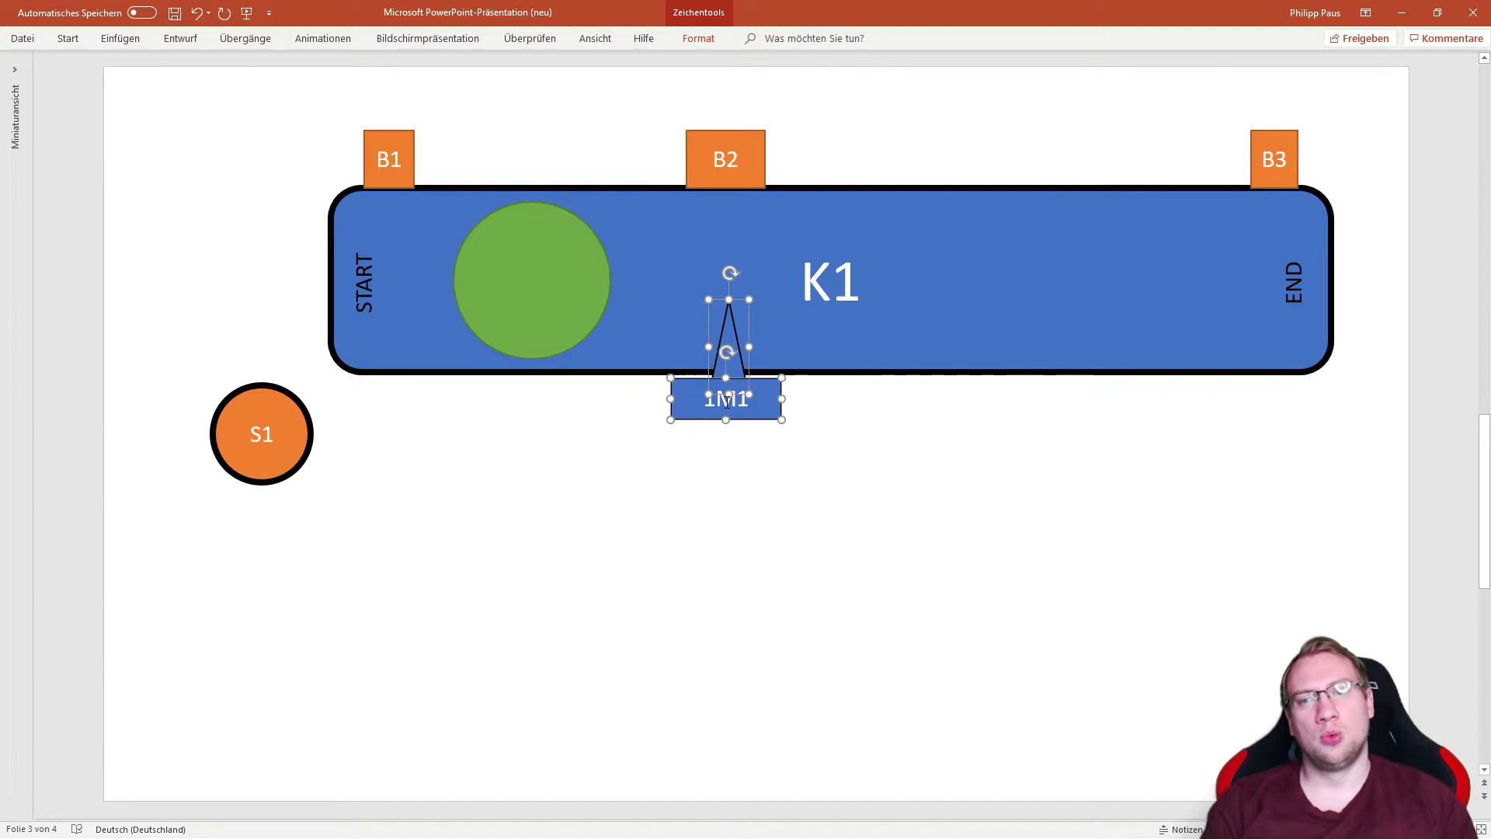
{"action": "left_click", "coordinate": [811, 498]}
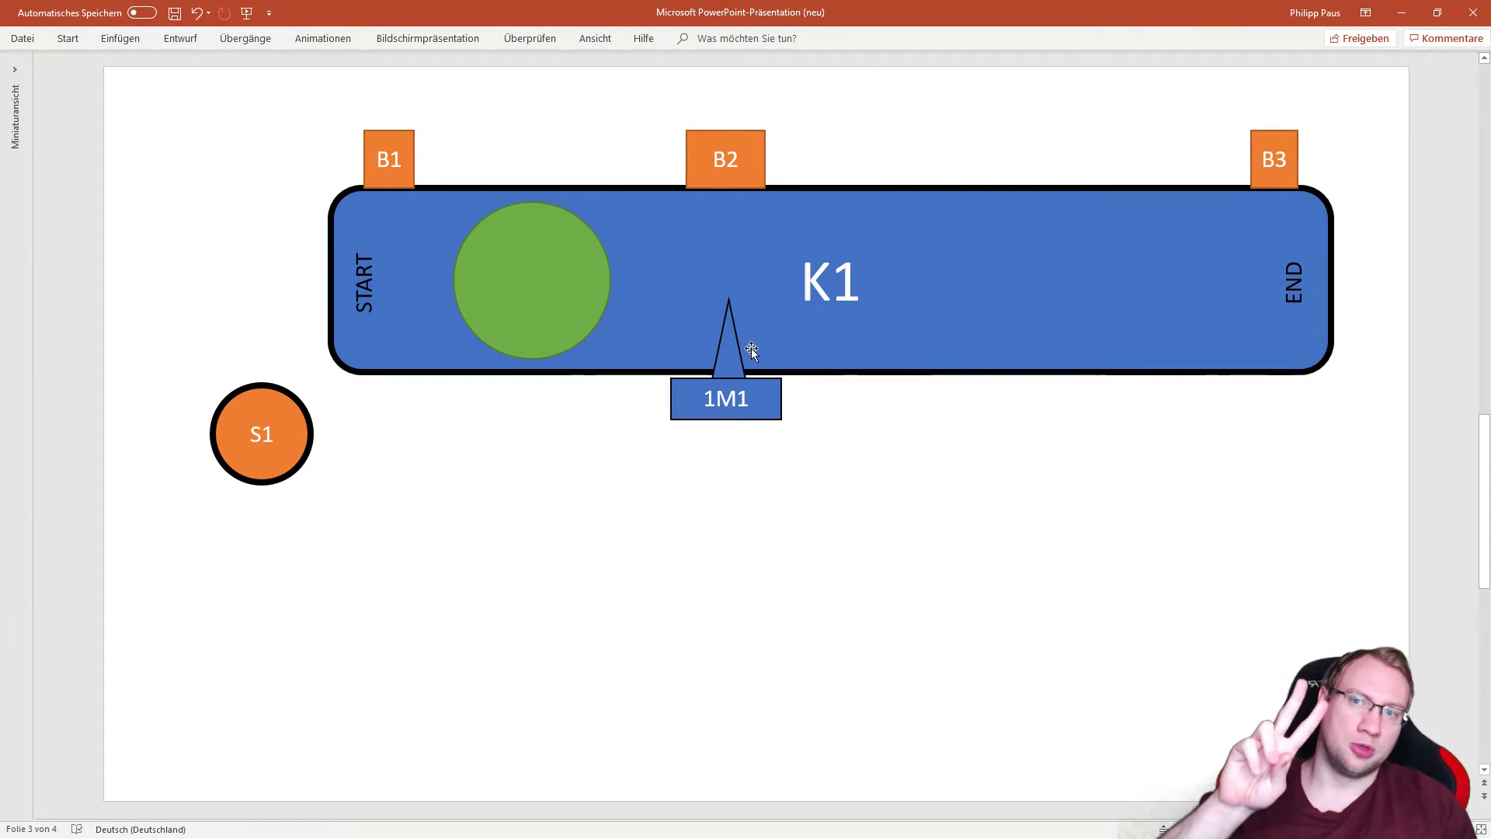
{"action": "left_click", "coordinate": [175, 12]}
{"action": "scroll", "coordinate": [622, 534], "scroll_direction": "down", "scroll_amount": 1}
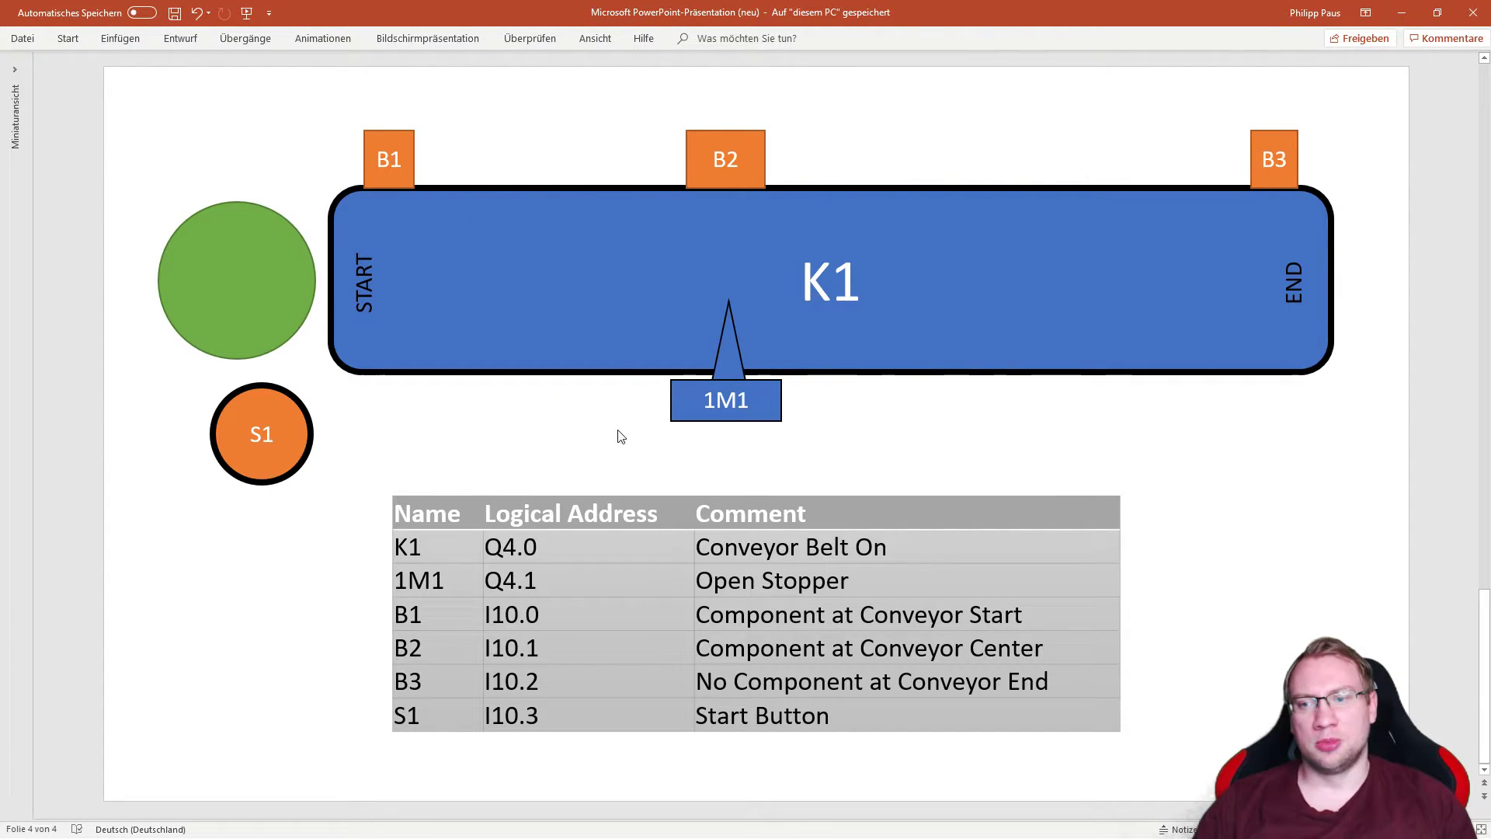
{"action": "double_click", "coordinate": [399, 547]}
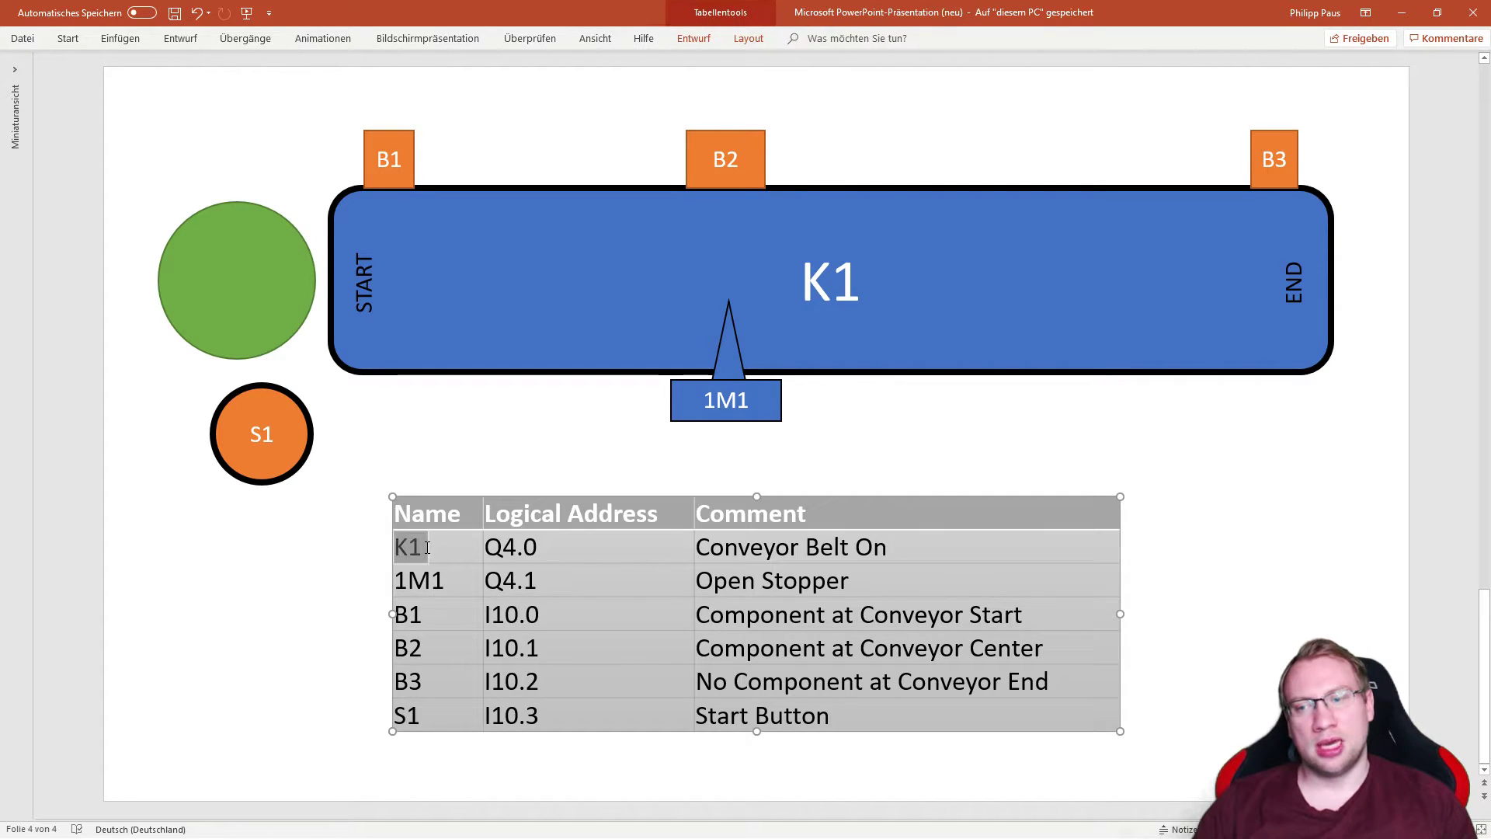
{"action": "left_click", "coordinate": [536, 547]}
{"action": "double_click", "coordinate": [536, 546]}
{"action": "key", "text": "shift+Tab"}
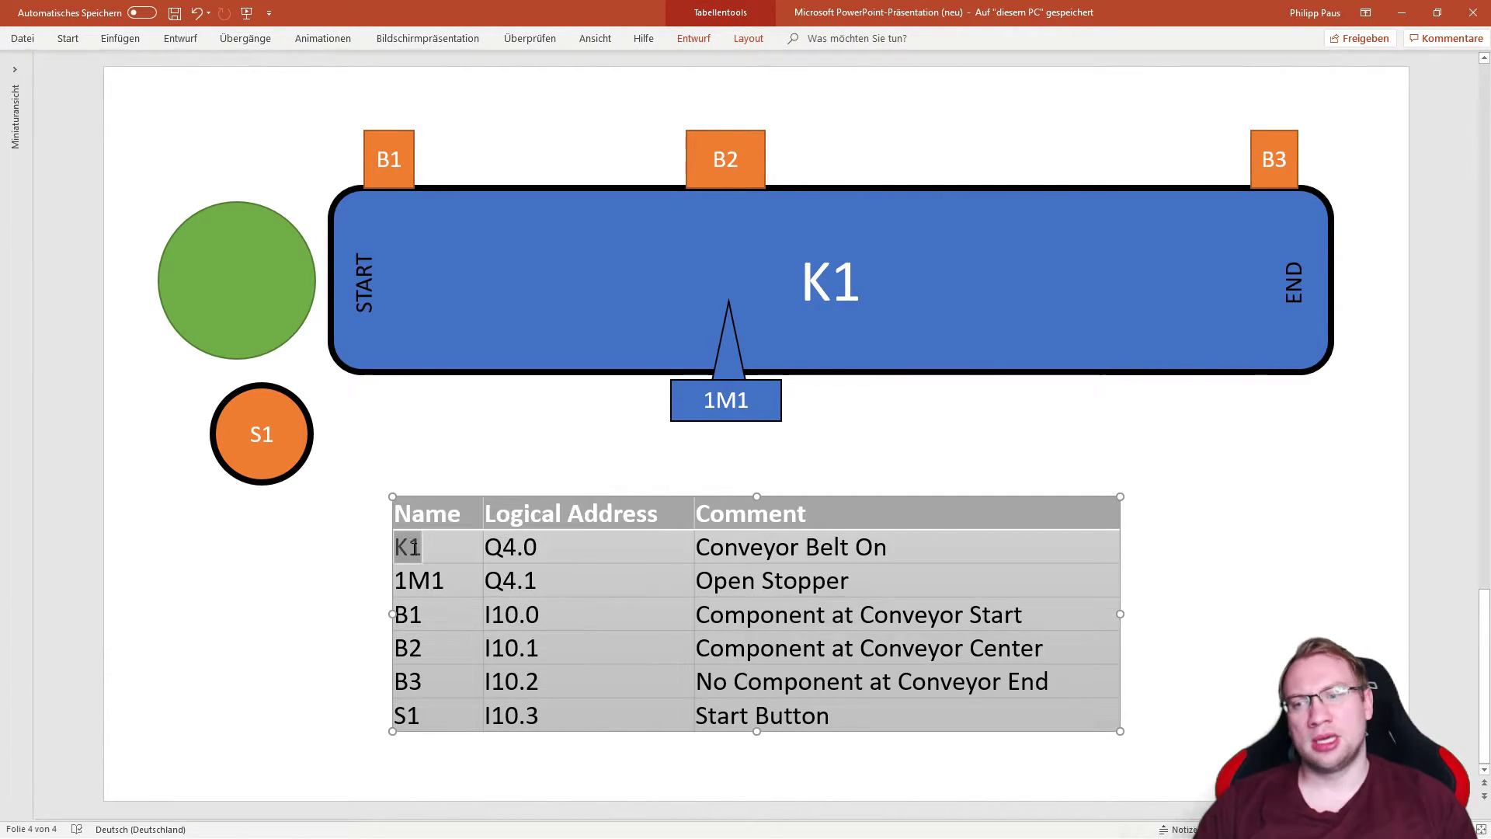
{"action": "double_click", "coordinate": [769, 550]}
{"action": "double_click", "coordinate": [418, 583]}
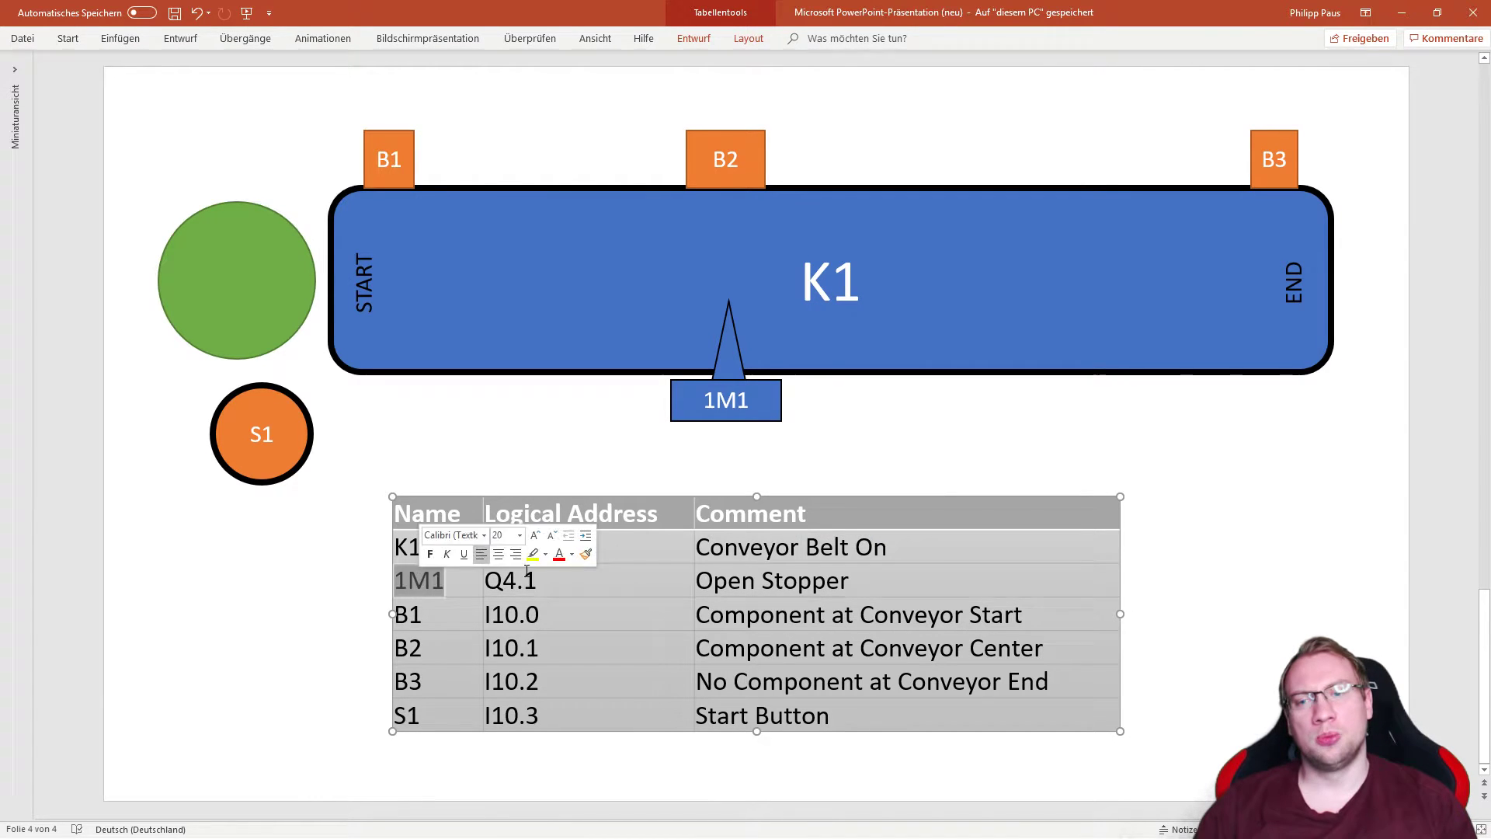
{"action": "double_click", "coordinate": [770, 584]}
{"action": "left_click_drag", "start_coordinate": [726, 576], "coordinate": [459, 552]}
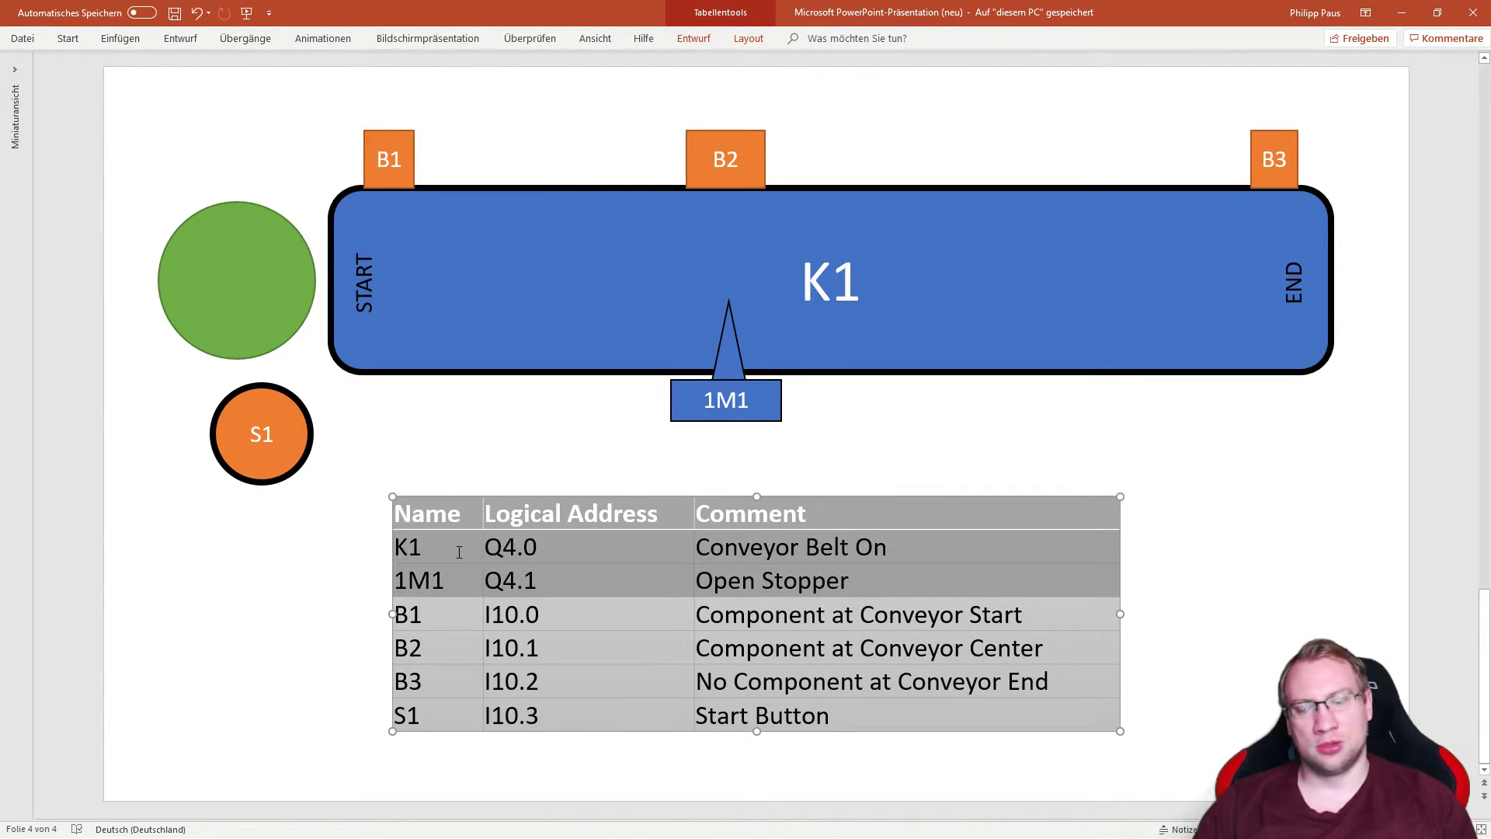
{"action": "double_click", "coordinate": [425, 616]}
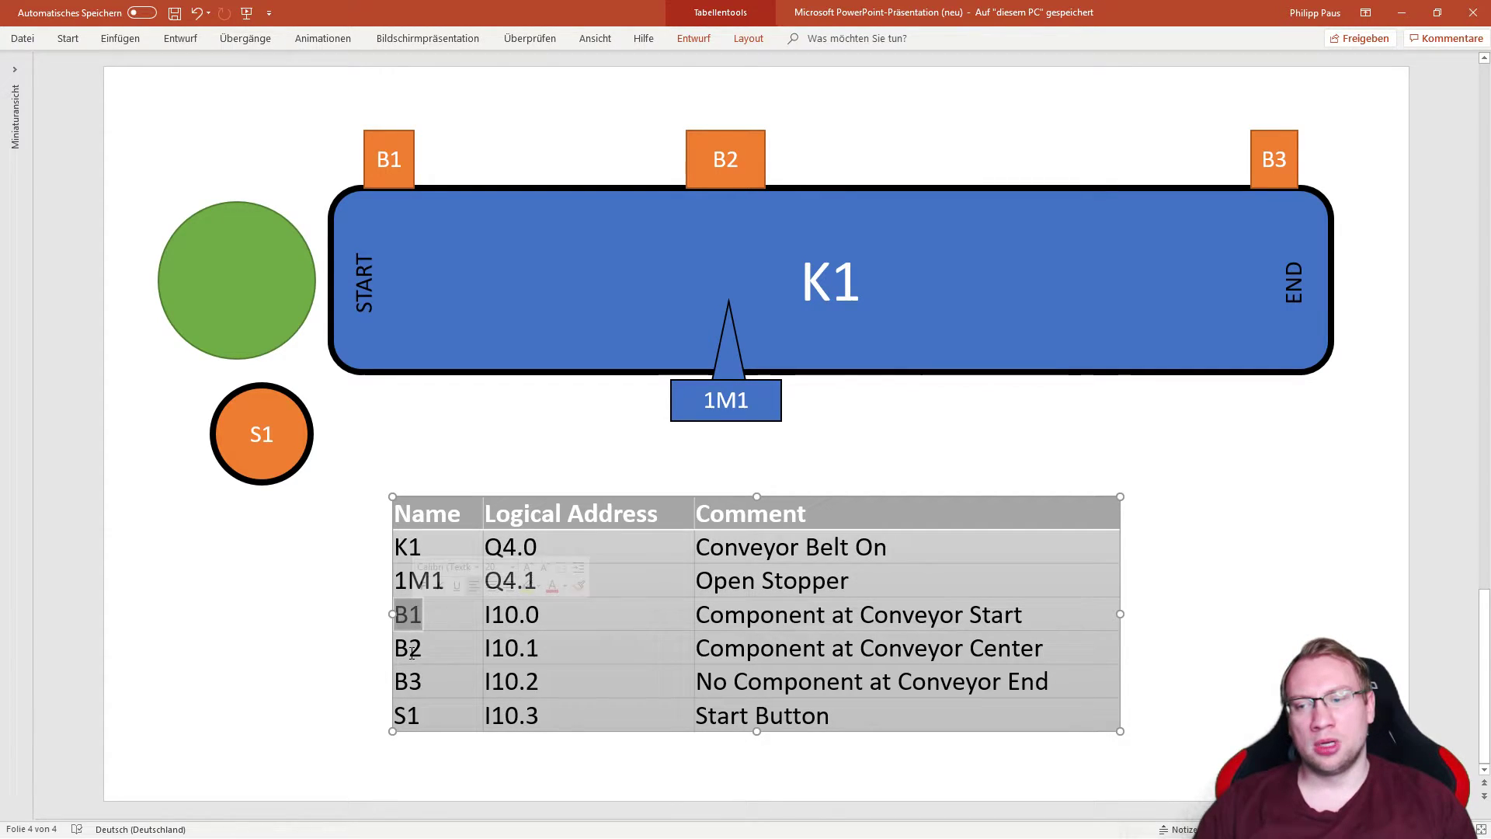
{"action": "double_click", "coordinate": [407, 682]}
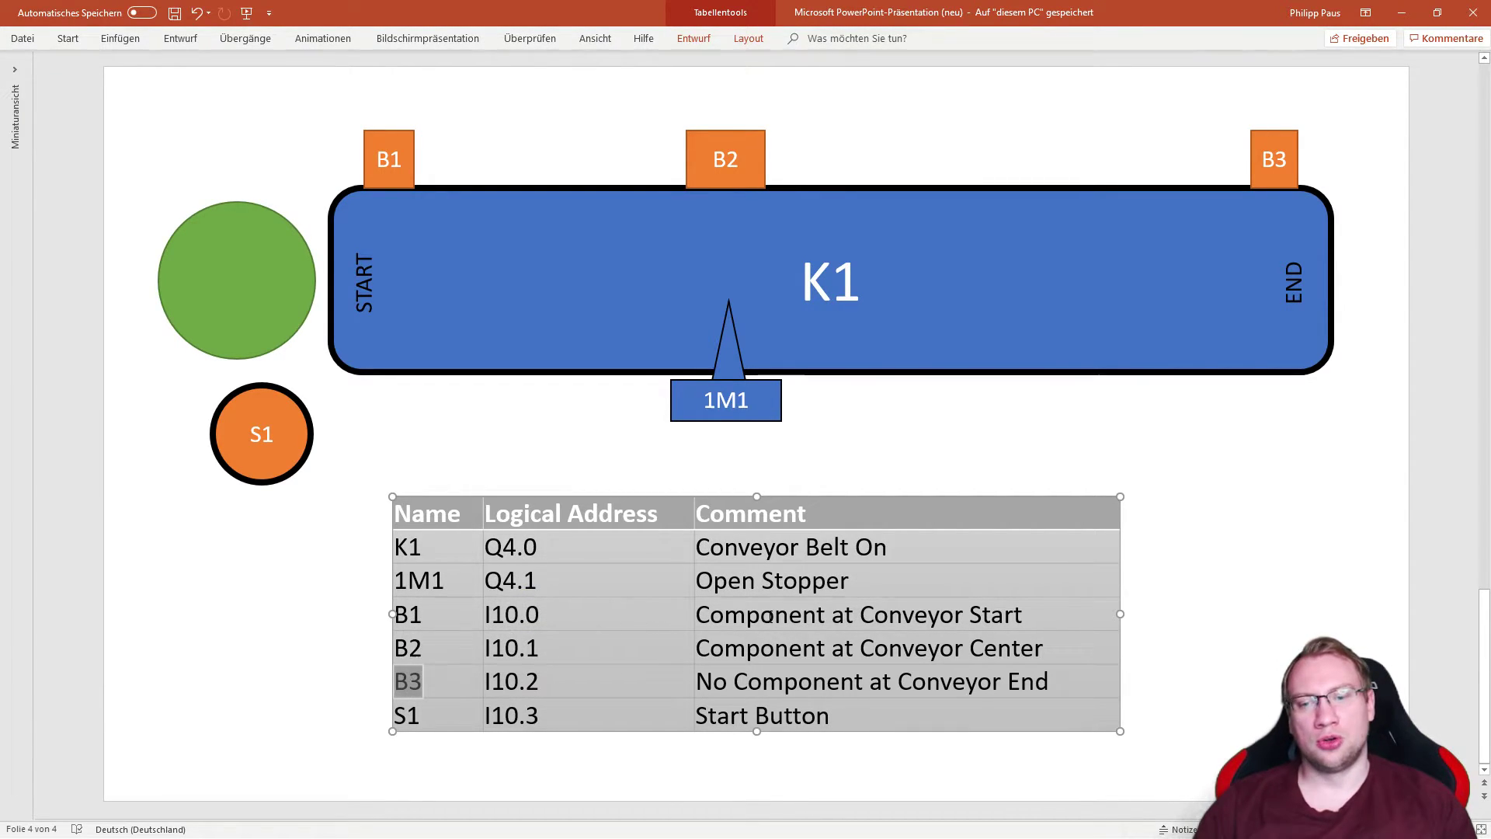
{"action": "left_click_drag", "start_coordinate": [776, 615], "coordinate": [831, 674]}
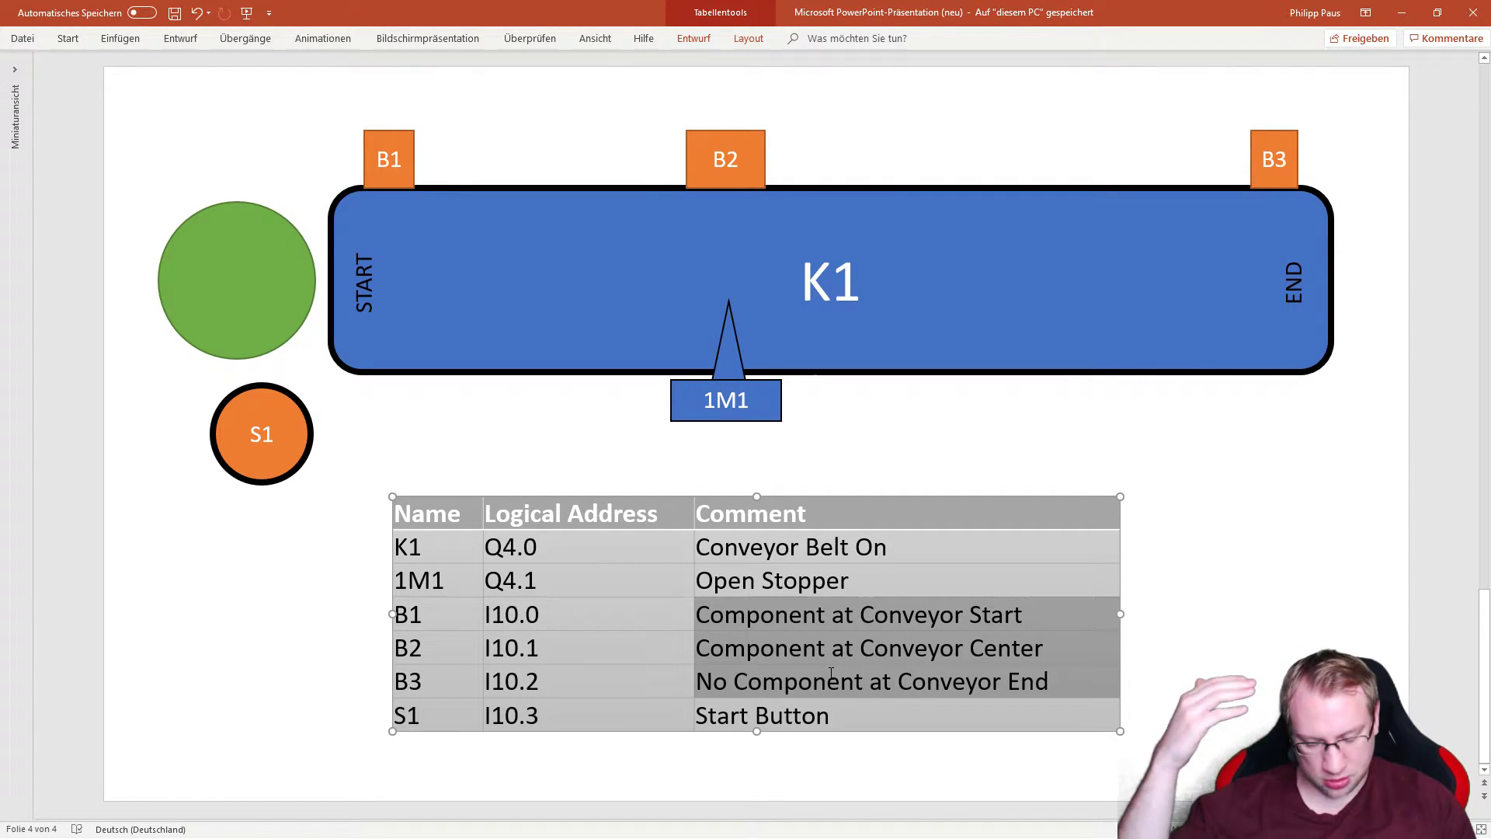
{"action": "left_click", "coordinate": [425, 713]}
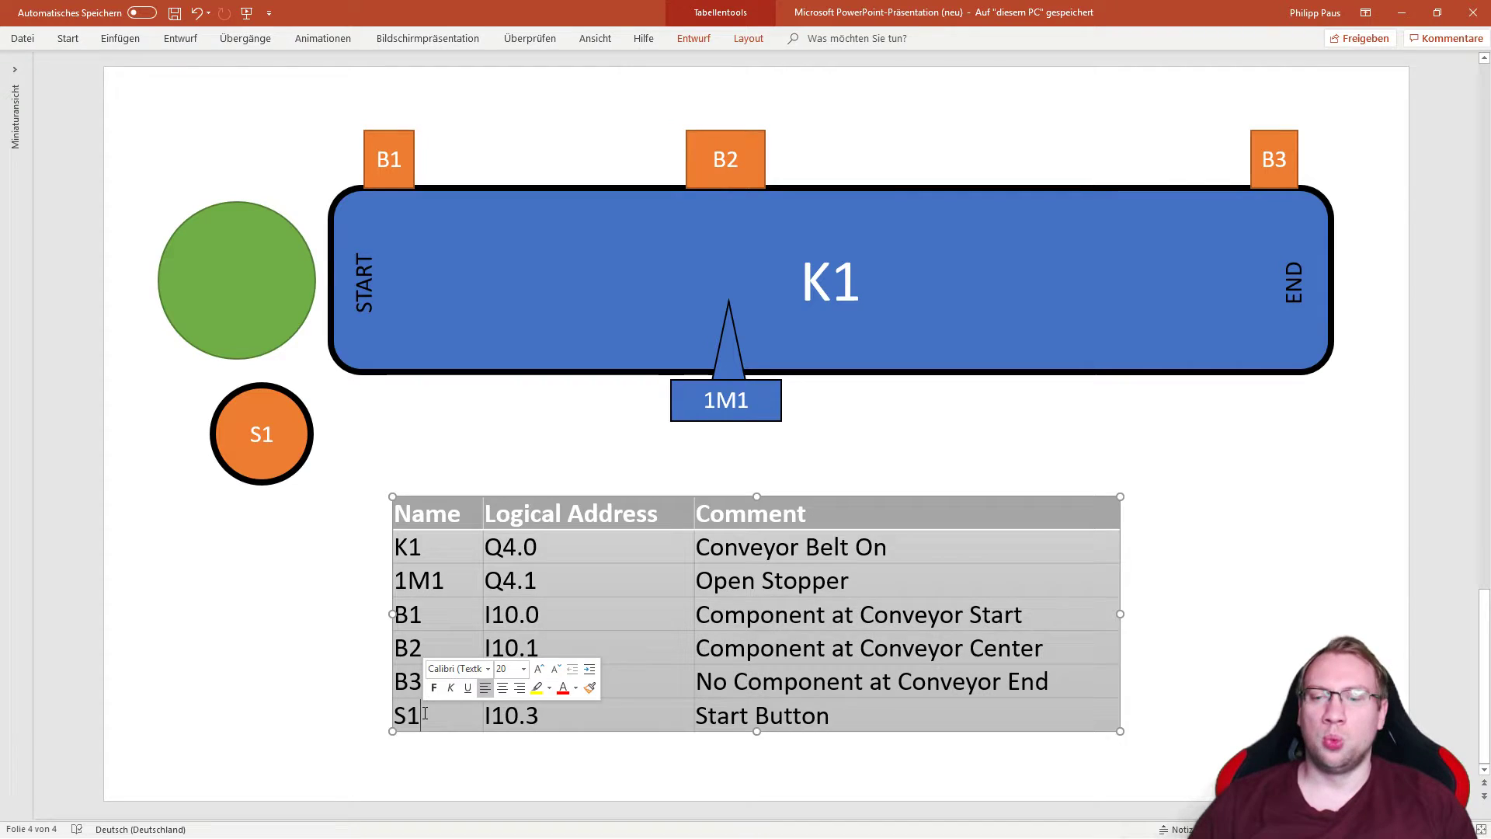
{"action": "double_click", "coordinate": [784, 716]}
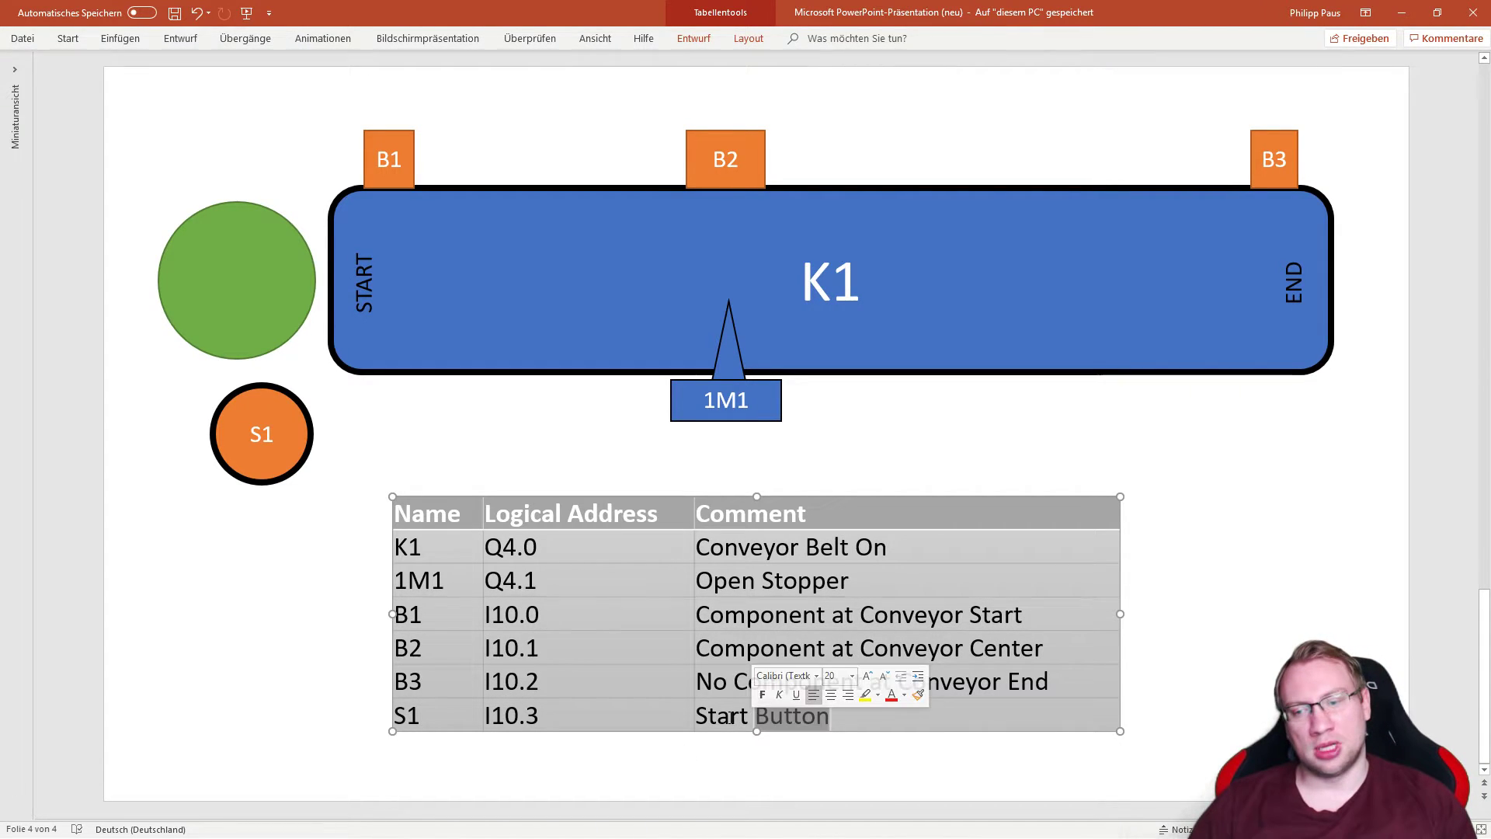
{"action": "double_click", "coordinate": [721, 717]}
{"action": "left_click", "coordinate": [777, 713]}
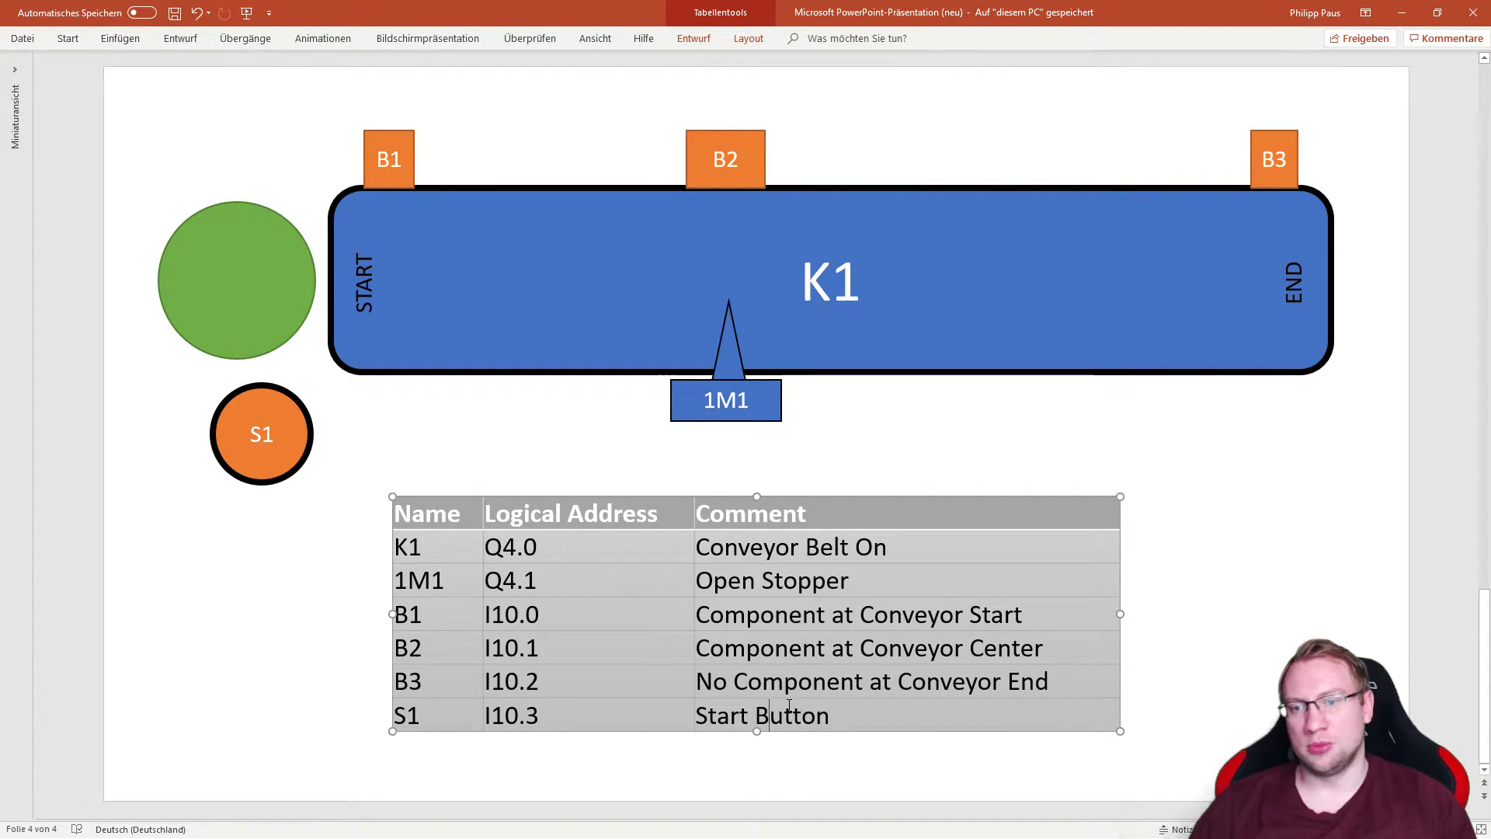
{"action": "double_click", "coordinate": [714, 681]}
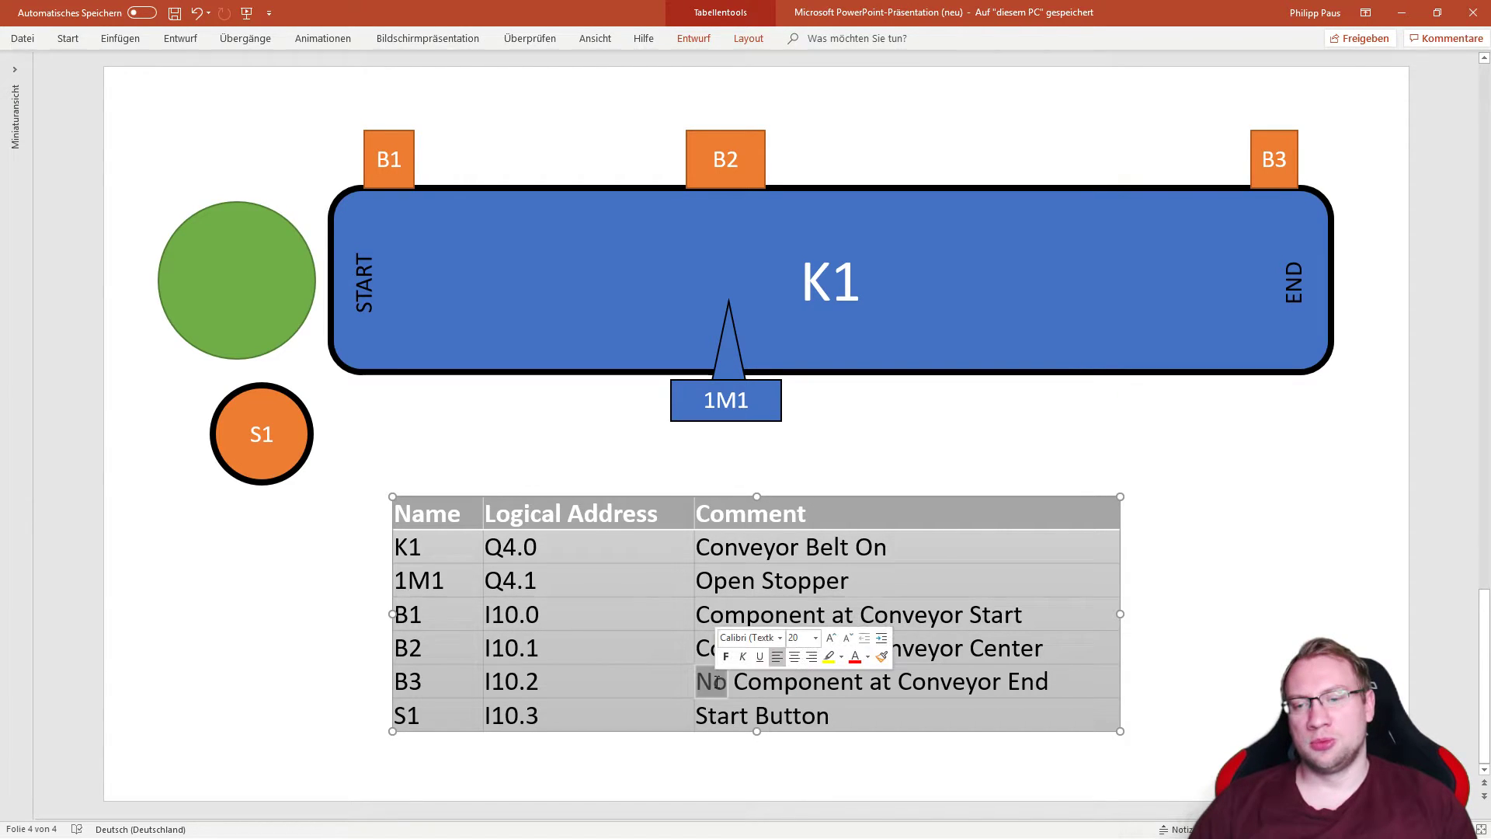
{"action": "double_click", "coordinate": [760, 615]}
{"action": "double_click", "coordinate": [724, 684]}
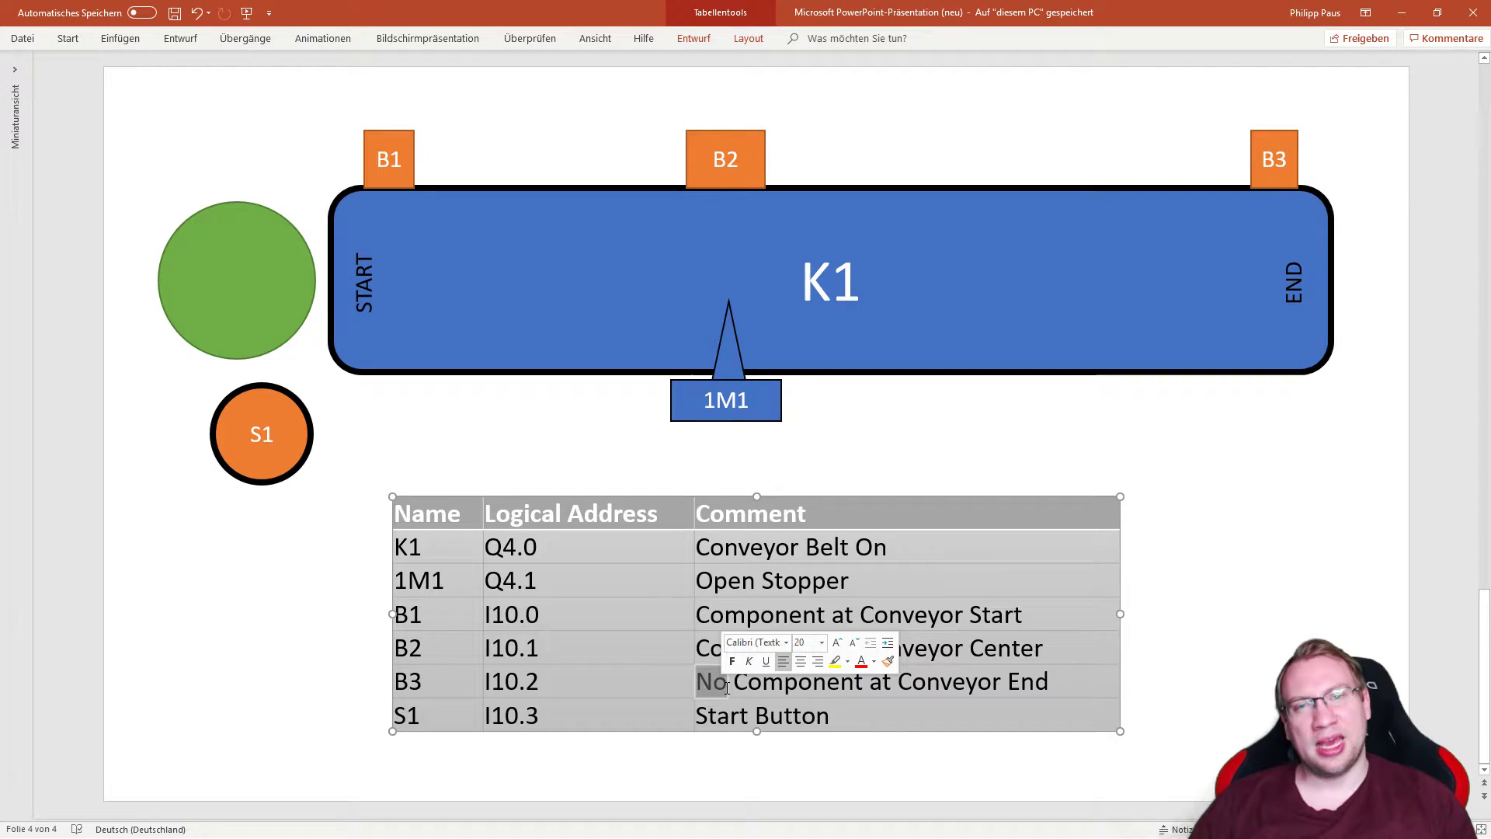
{"action": "key", "text": "Left"}
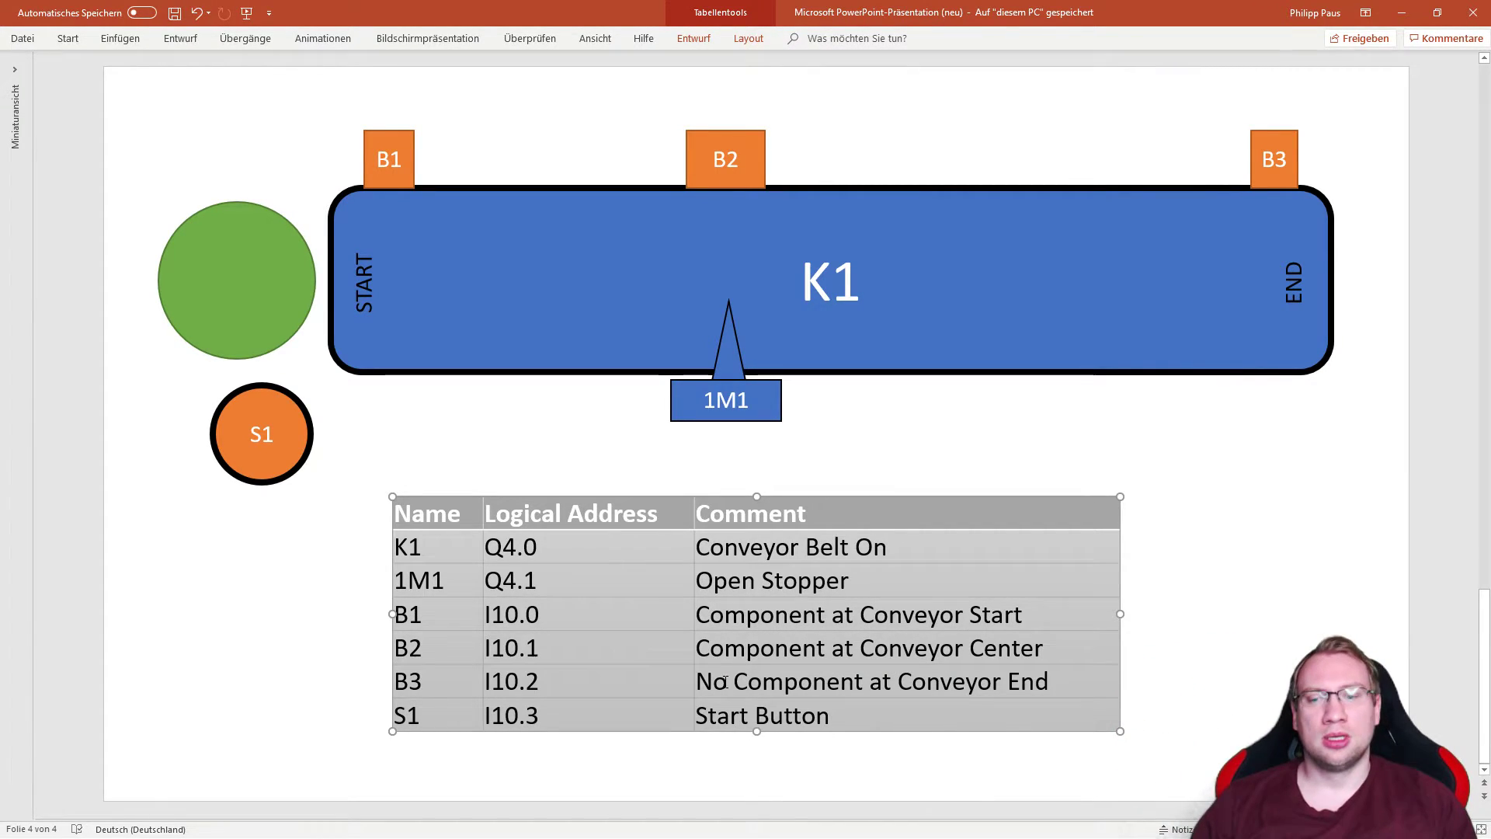
{"action": "double_click", "coordinate": [723, 683]}
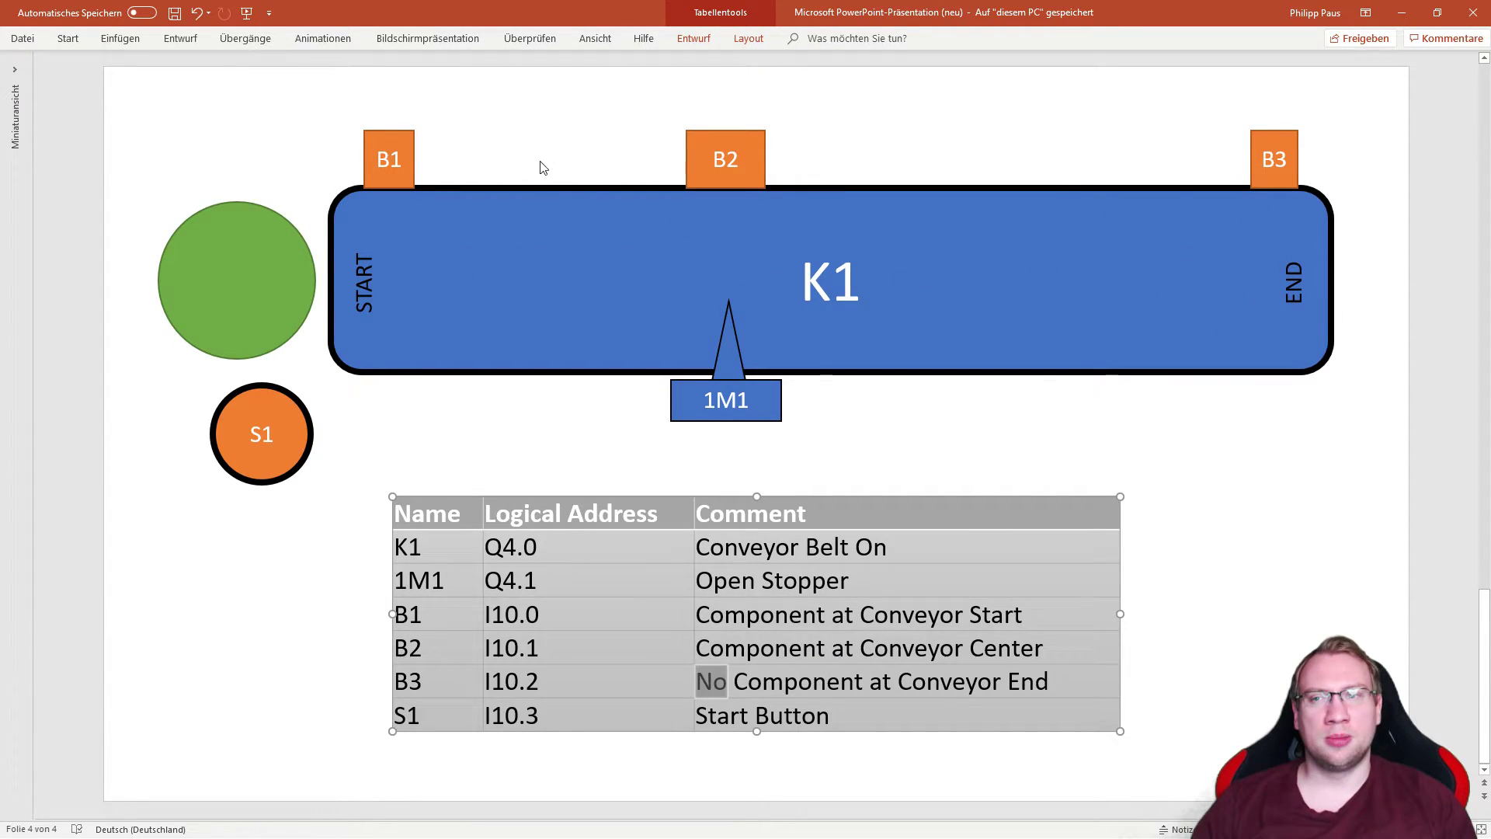
{"action": "left_click_drag", "start_coordinate": [459, 98], "coordinate": [342, 205]}
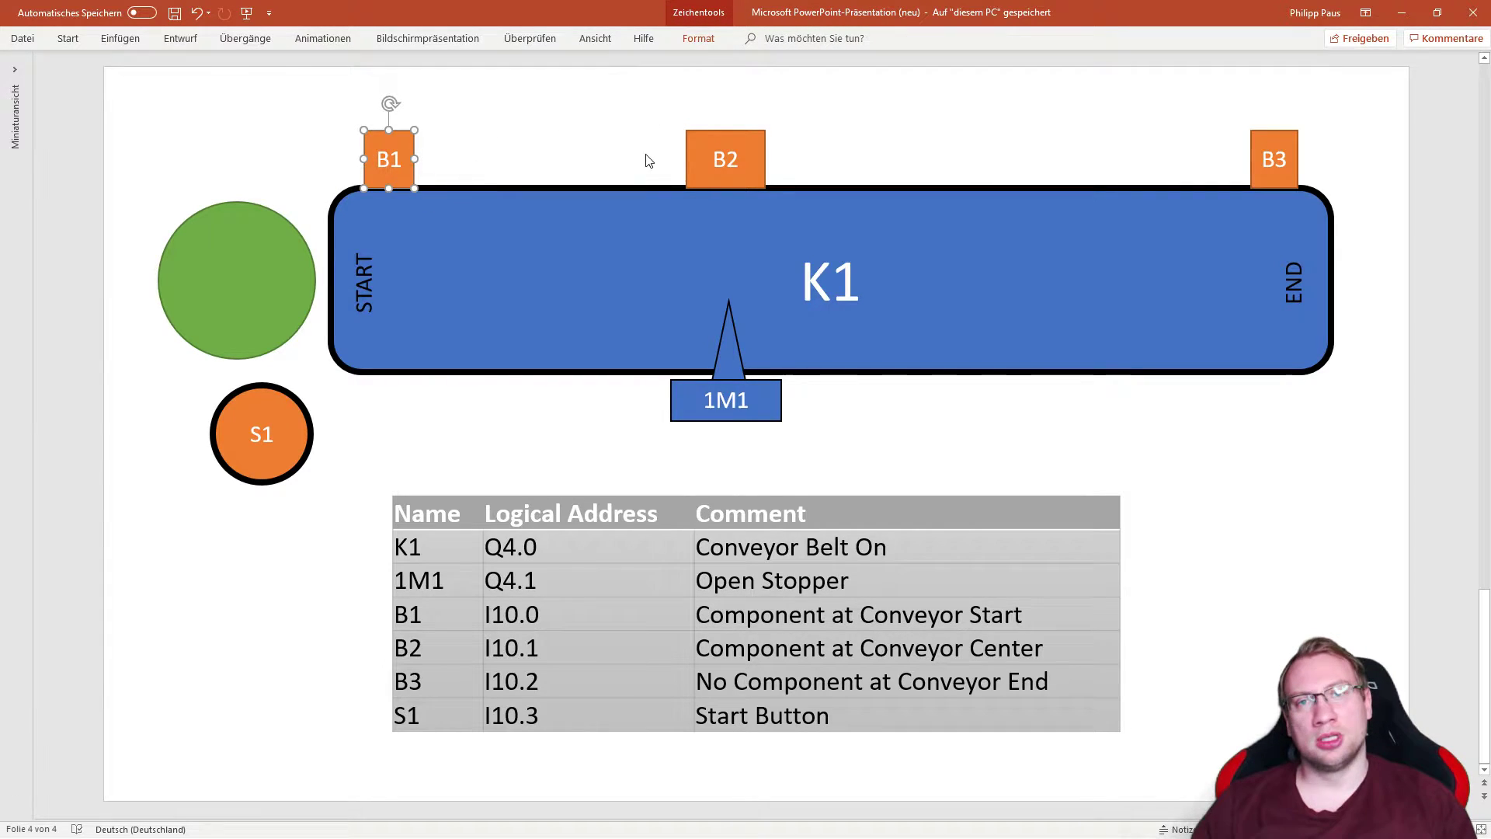
{"action": "left_click_drag", "start_coordinate": [673, 111], "coordinate": [814, 210]}
{"action": "left_click", "coordinate": [1146, 125]}
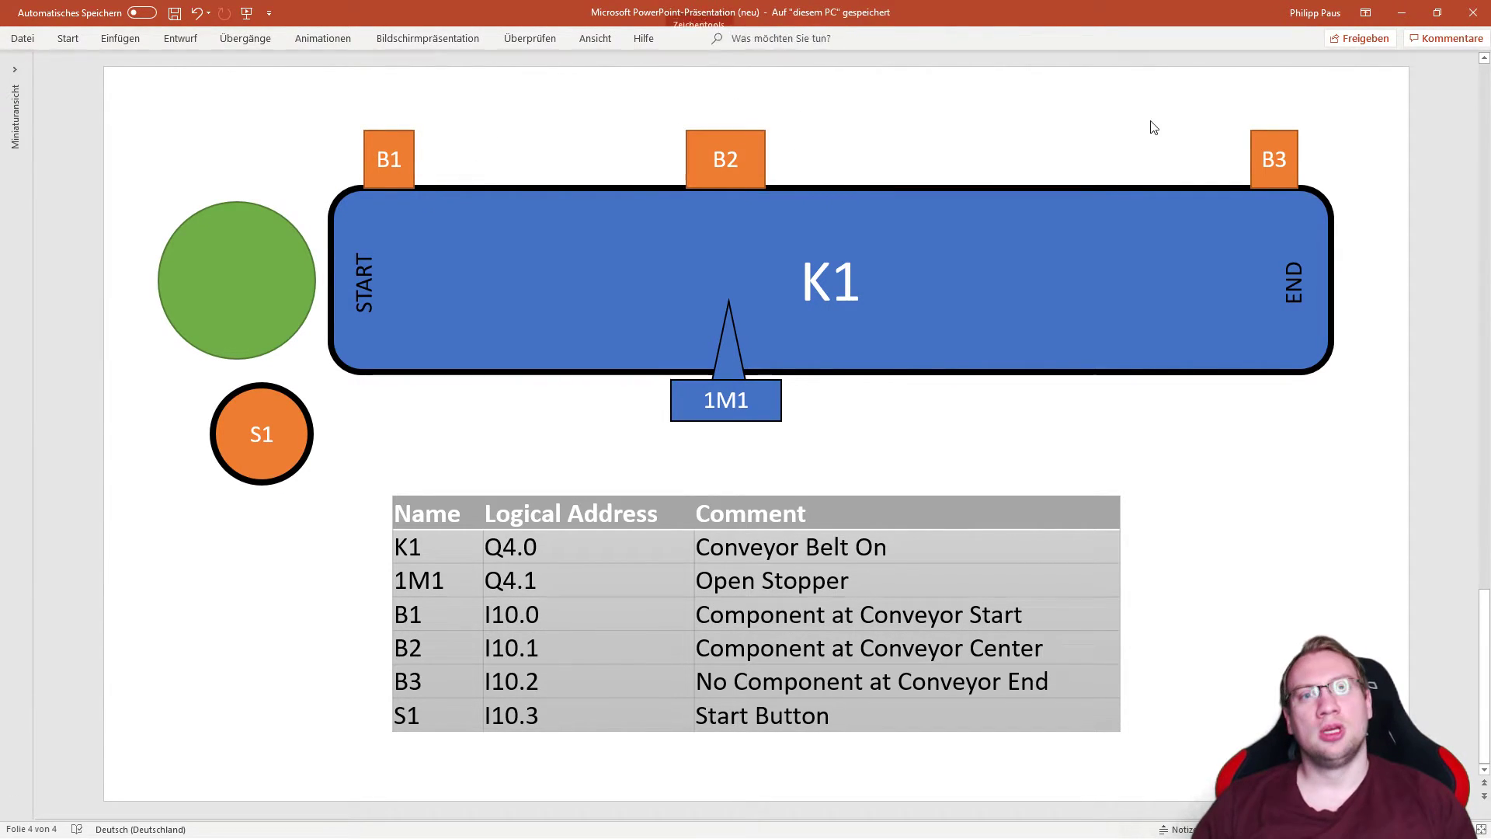
{"action": "left_click_drag", "start_coordinate": [1201, 111], "coordinate": [1325, 223]}
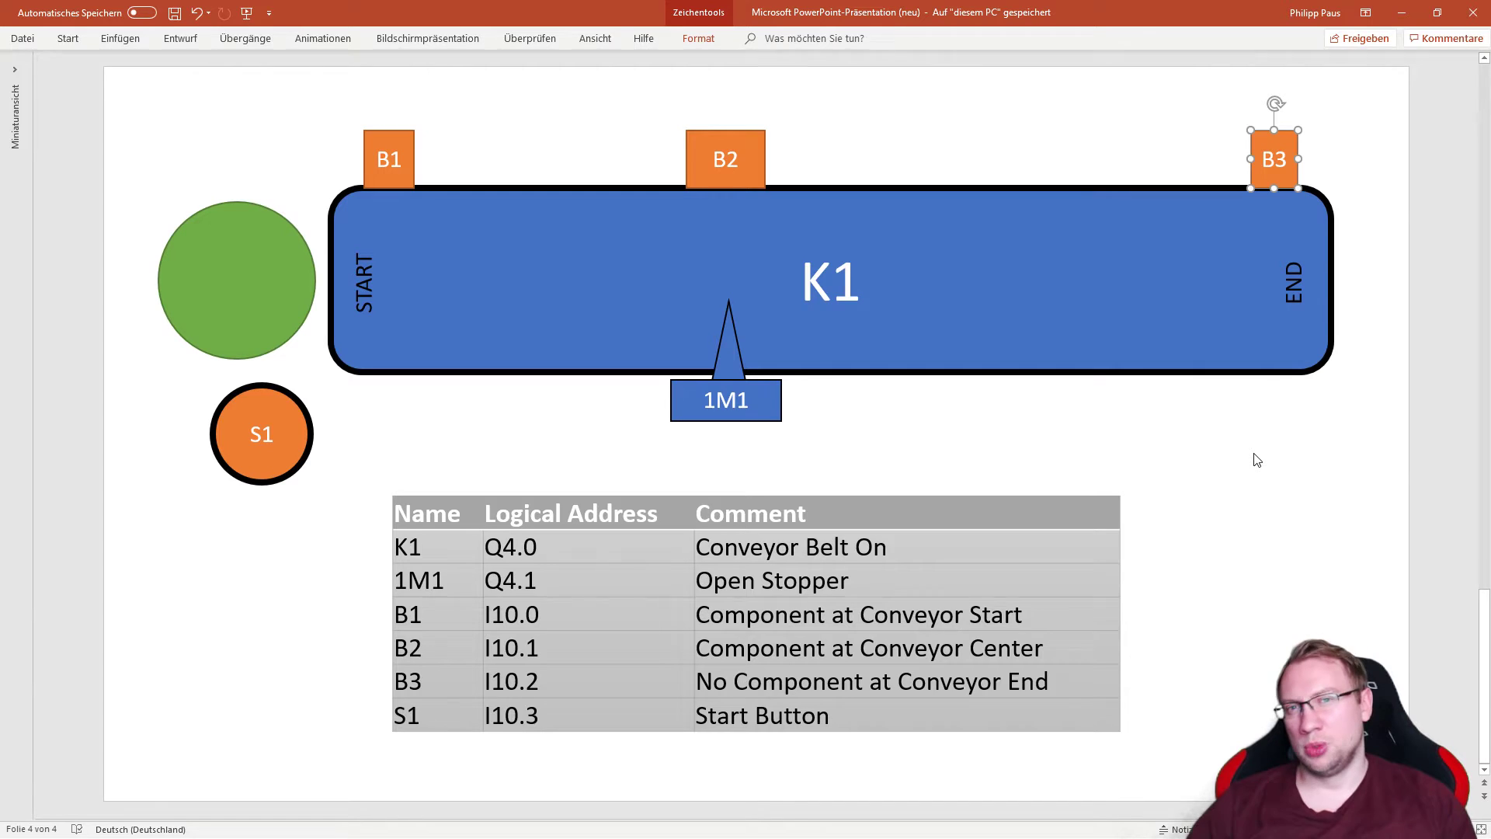
{"action": "left_click", "coordinate": [1087, 454]}
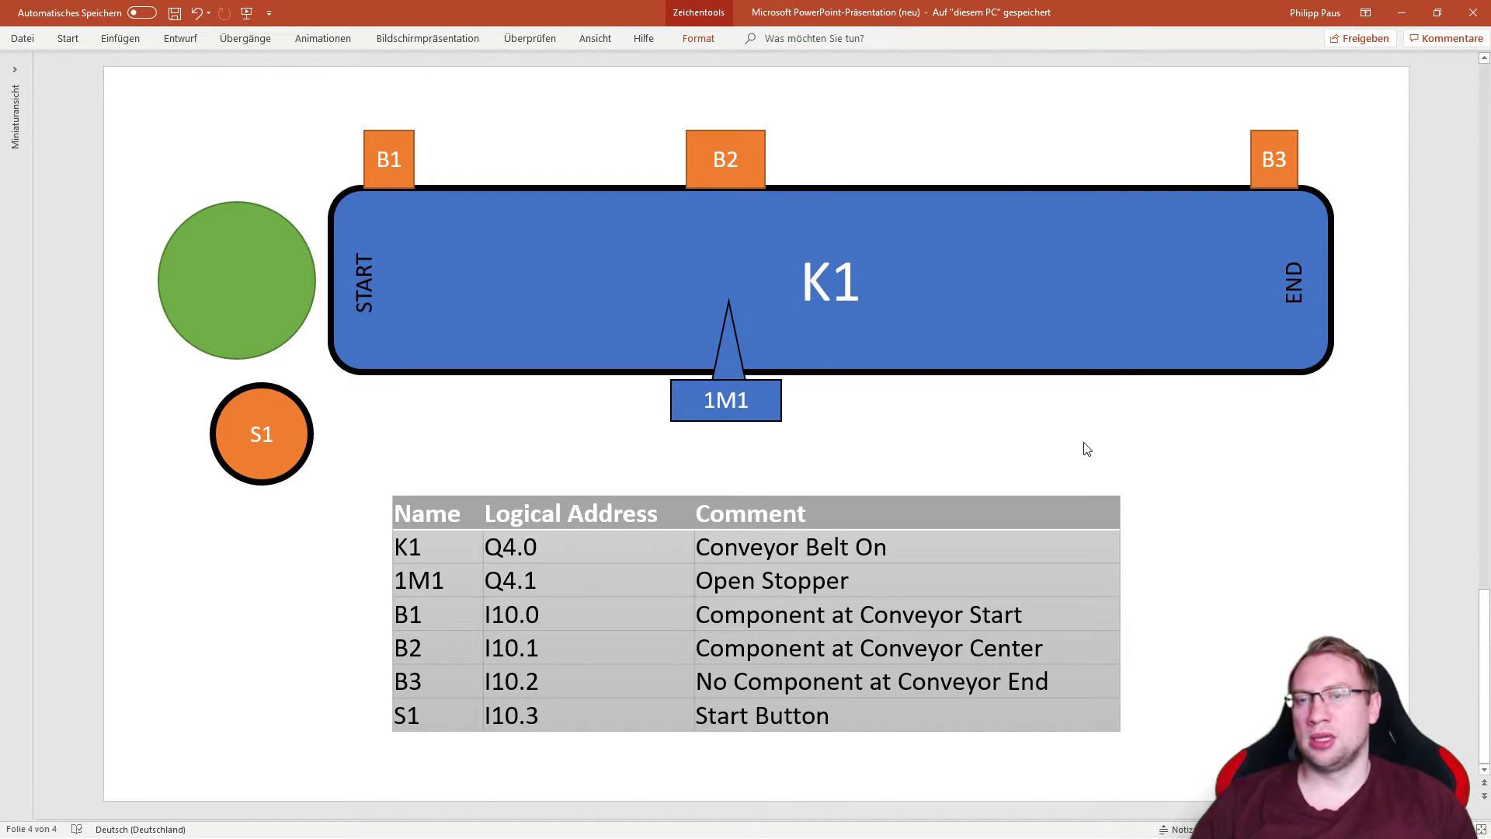
{"action": "left_click", "coordinate": [290, 443]}
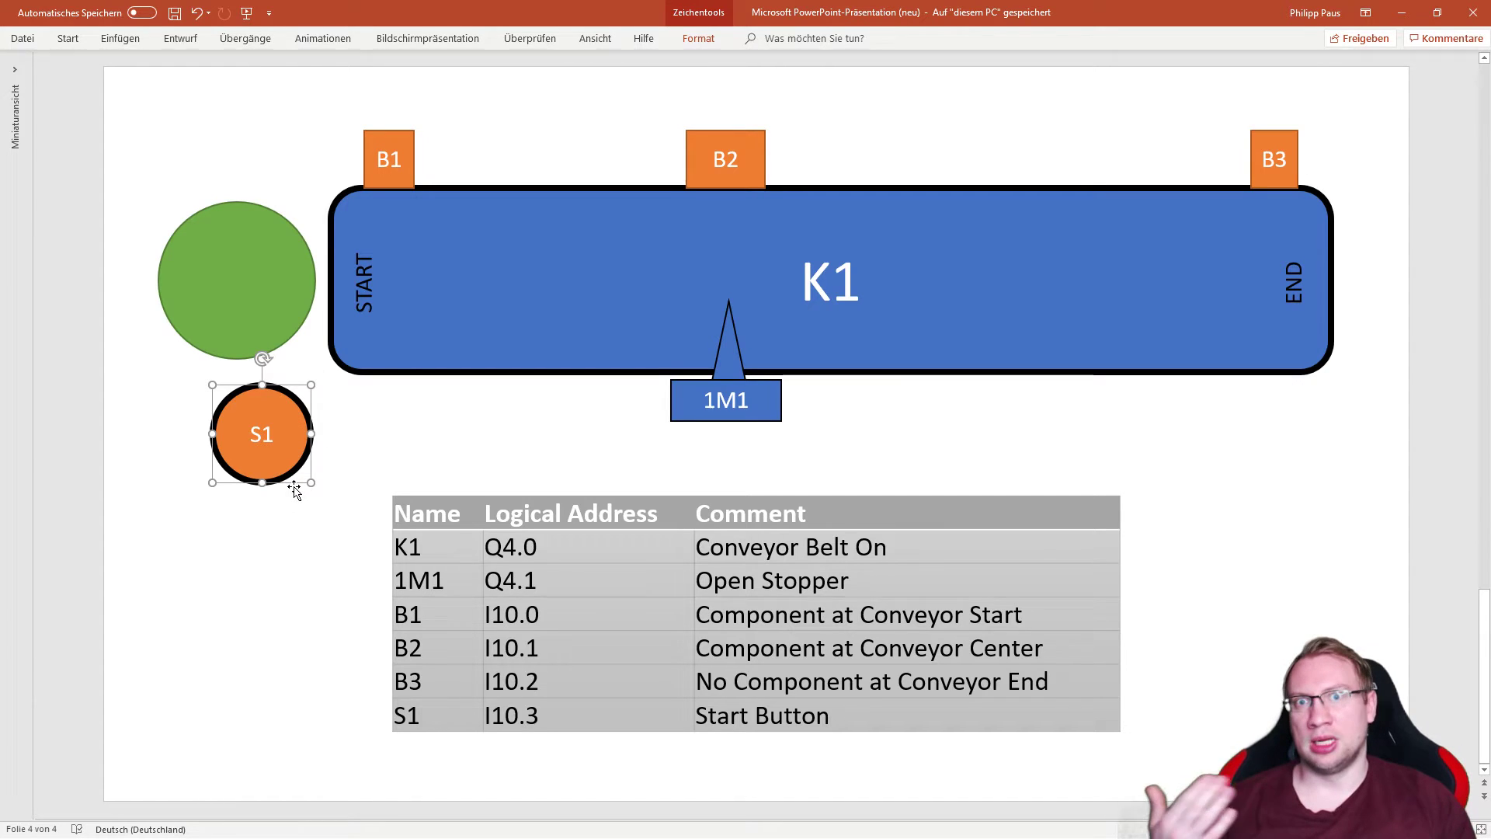
{"action": "left_click", "coordinate": [443, 444]}
{"action": "left_click", "coordinate": [195, 13]}
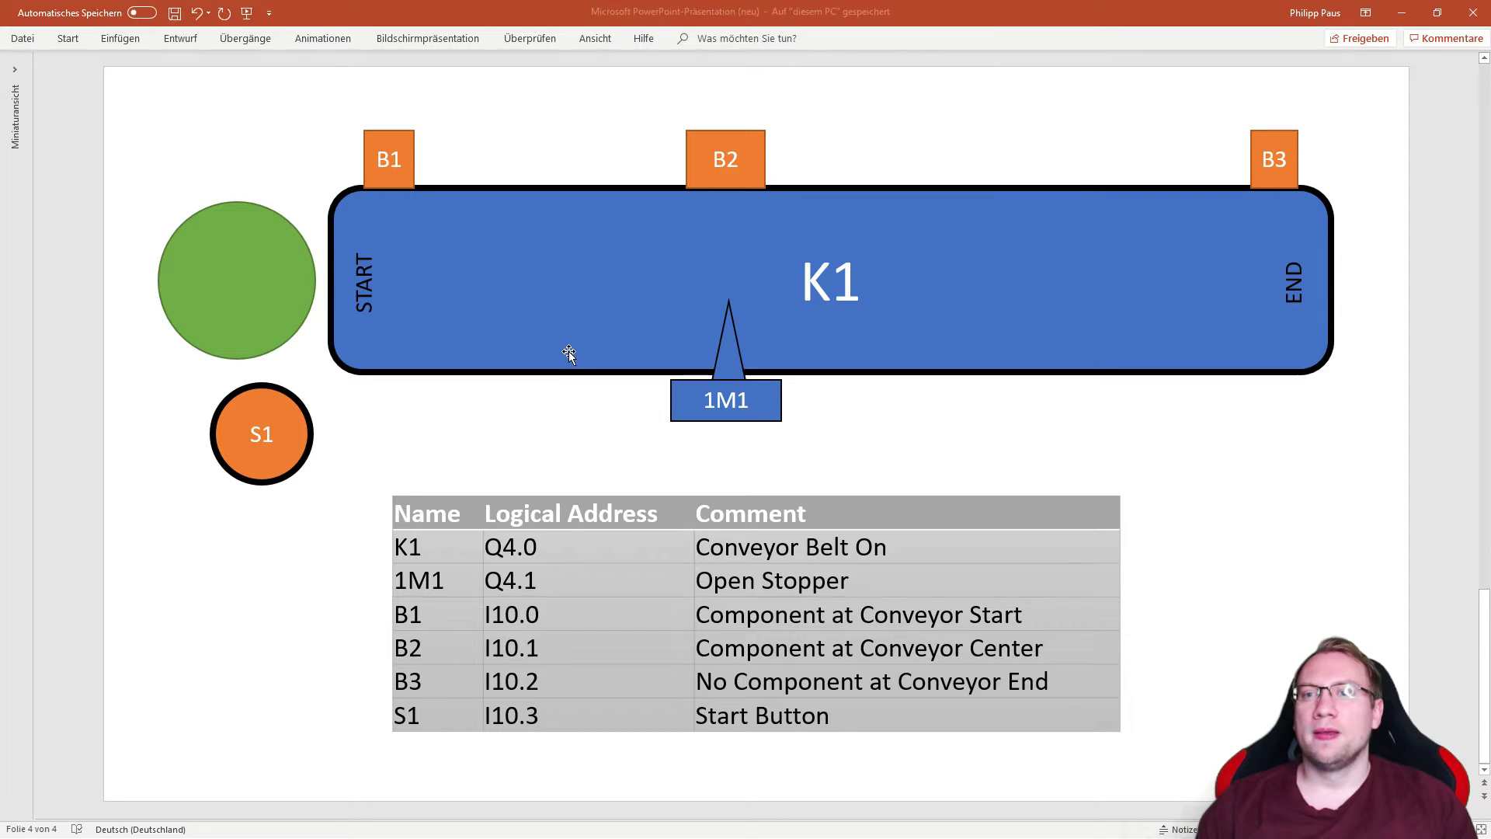
{"action": "left_click_drag", "start_coordinate": [1141, 468], "coordinate": [350, 765]}
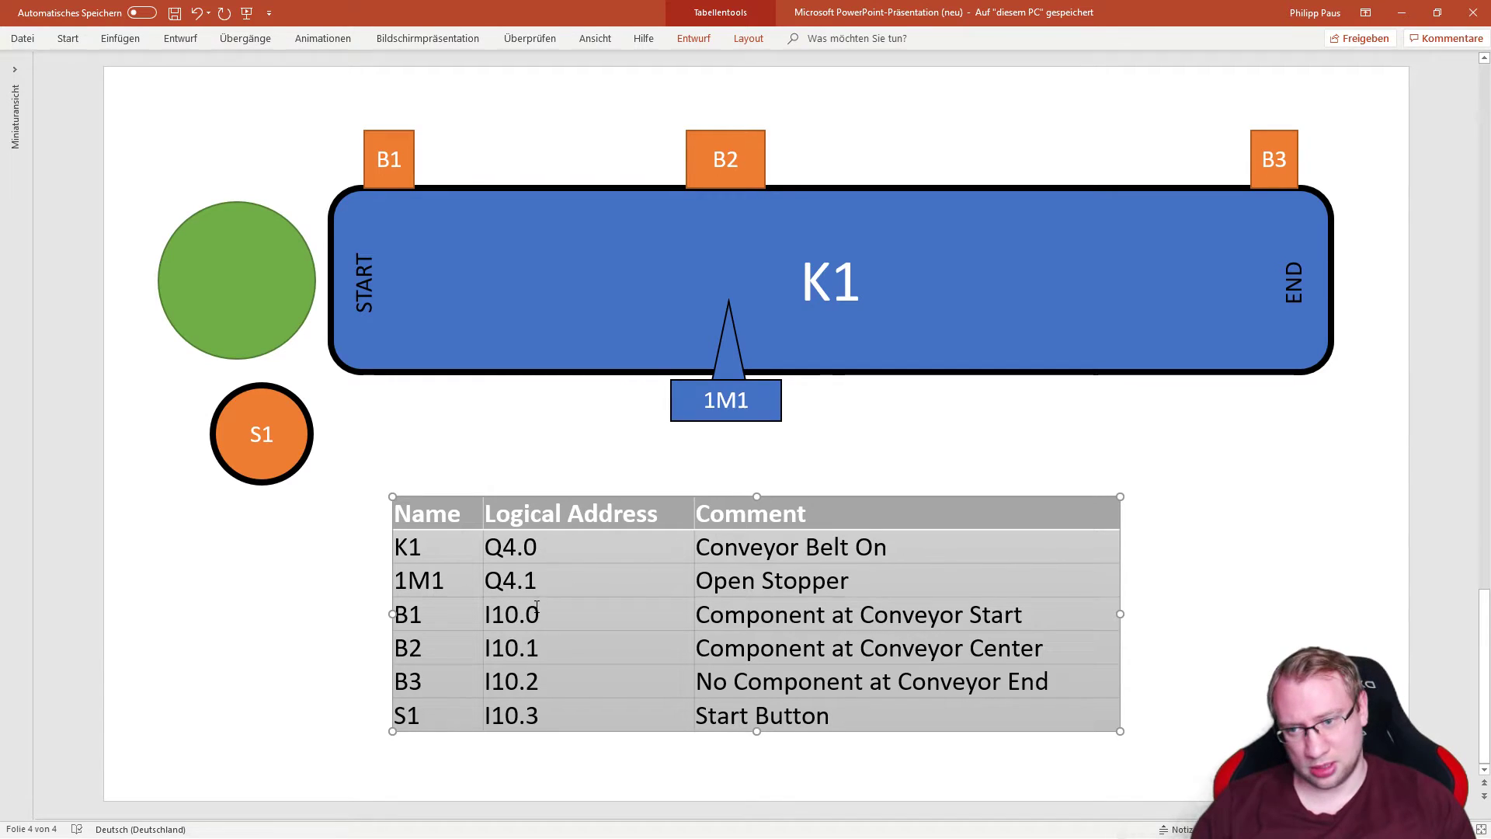
{"action": "double_click", "coordinate": [544, 549]}
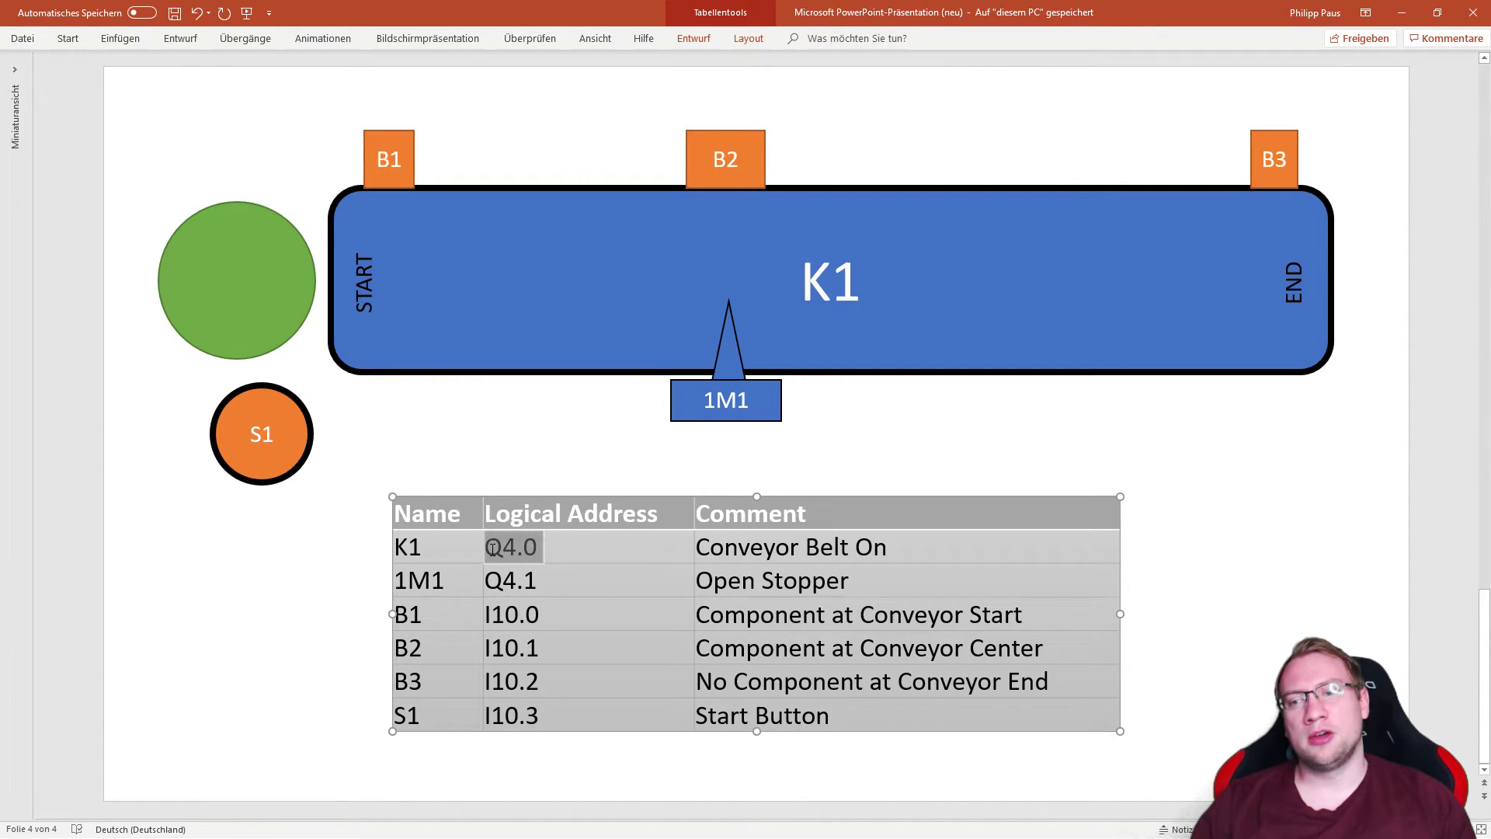
{"action": "left_click", "coordinate": [529, 459]}
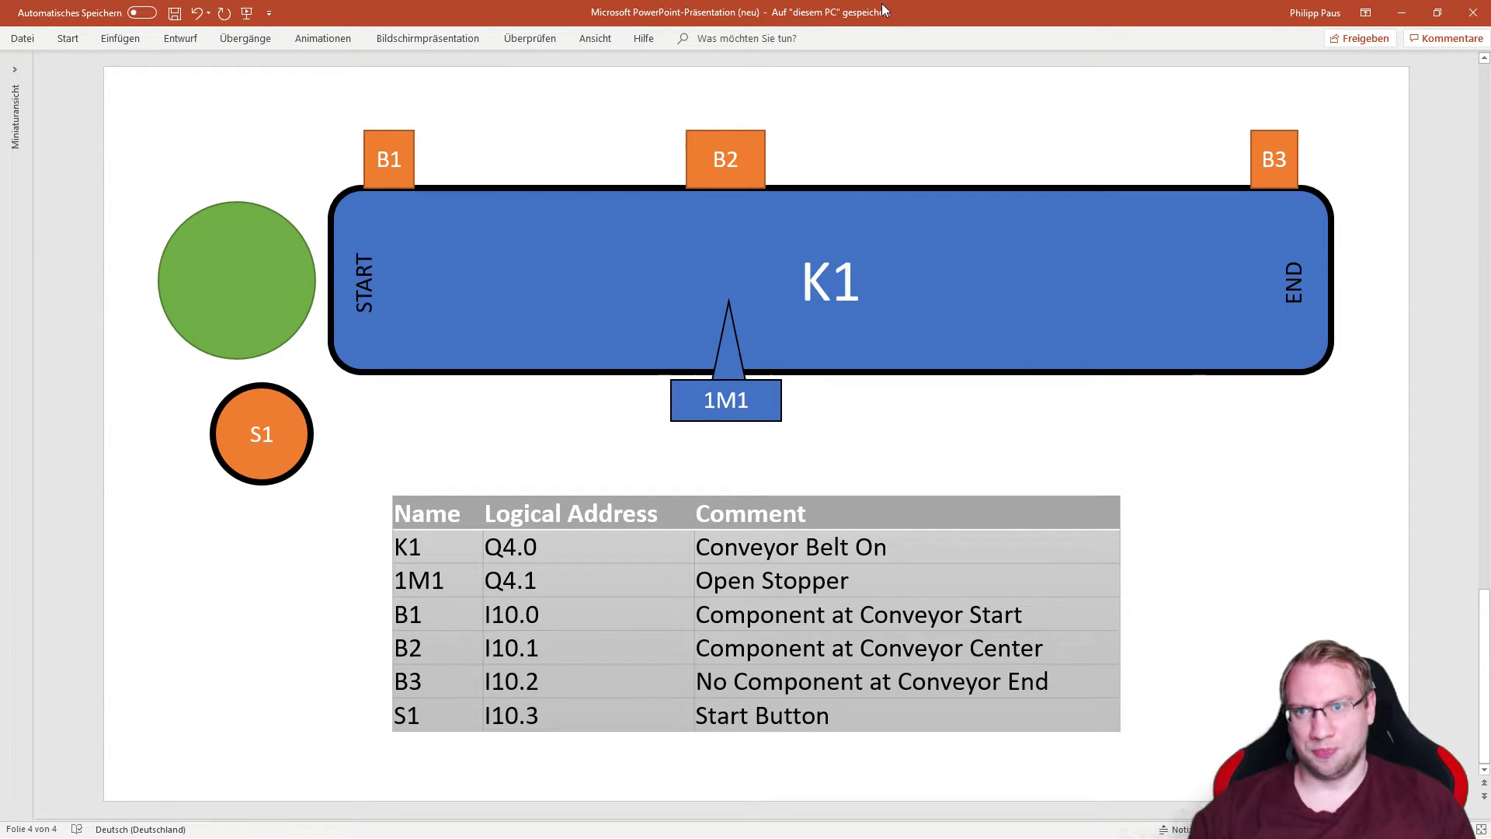
Step: Shrink the slide window over the Brain CPU view and check input channels %I10.0–%I10.2
{"action": "left_click_drag", "start_coordinate": [882, 7], "coordinate": [0, 199]}
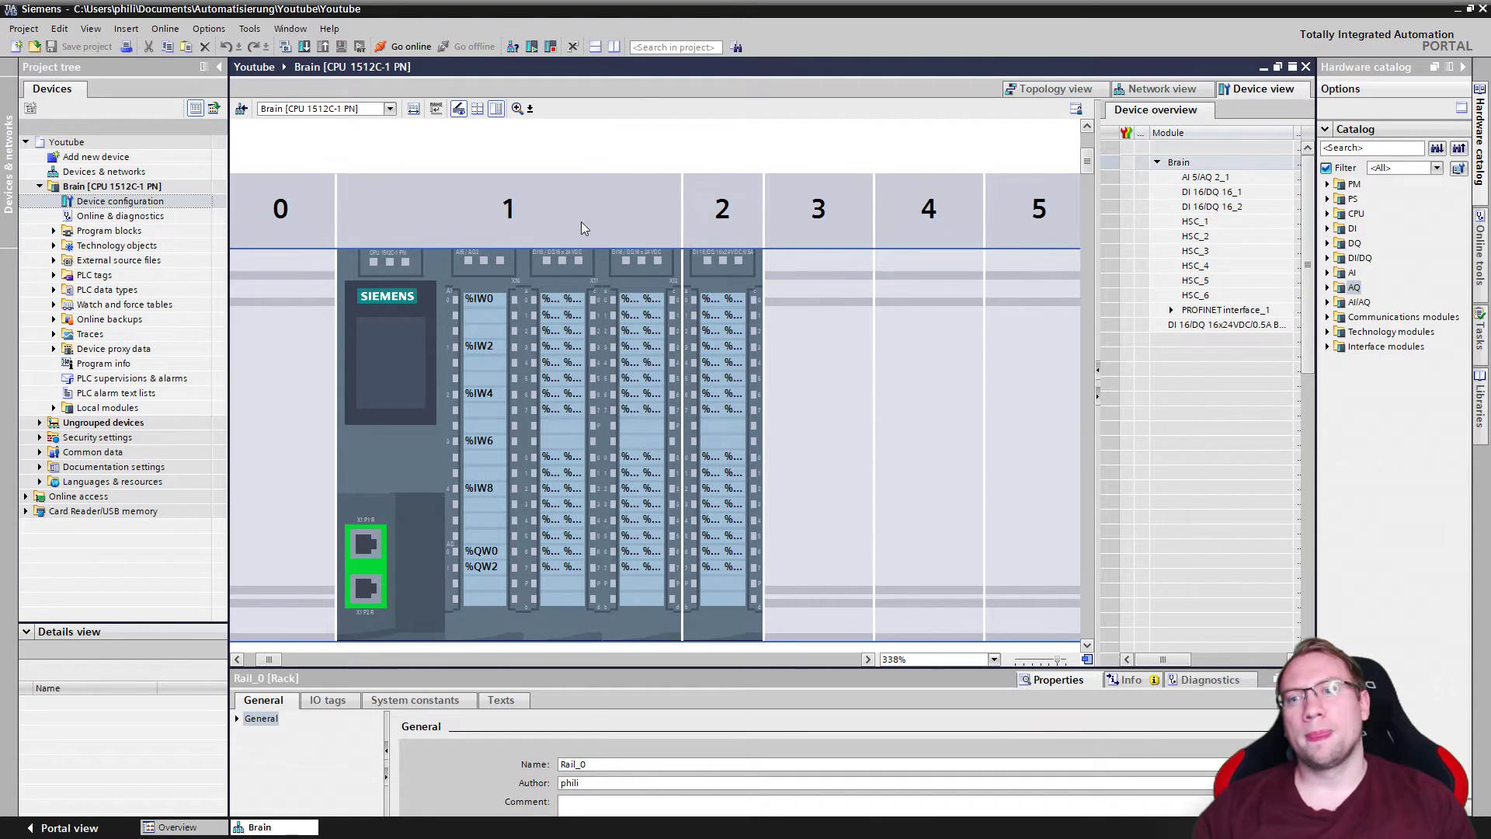
{"action": "left_click", "coordinate": [548, 300]}
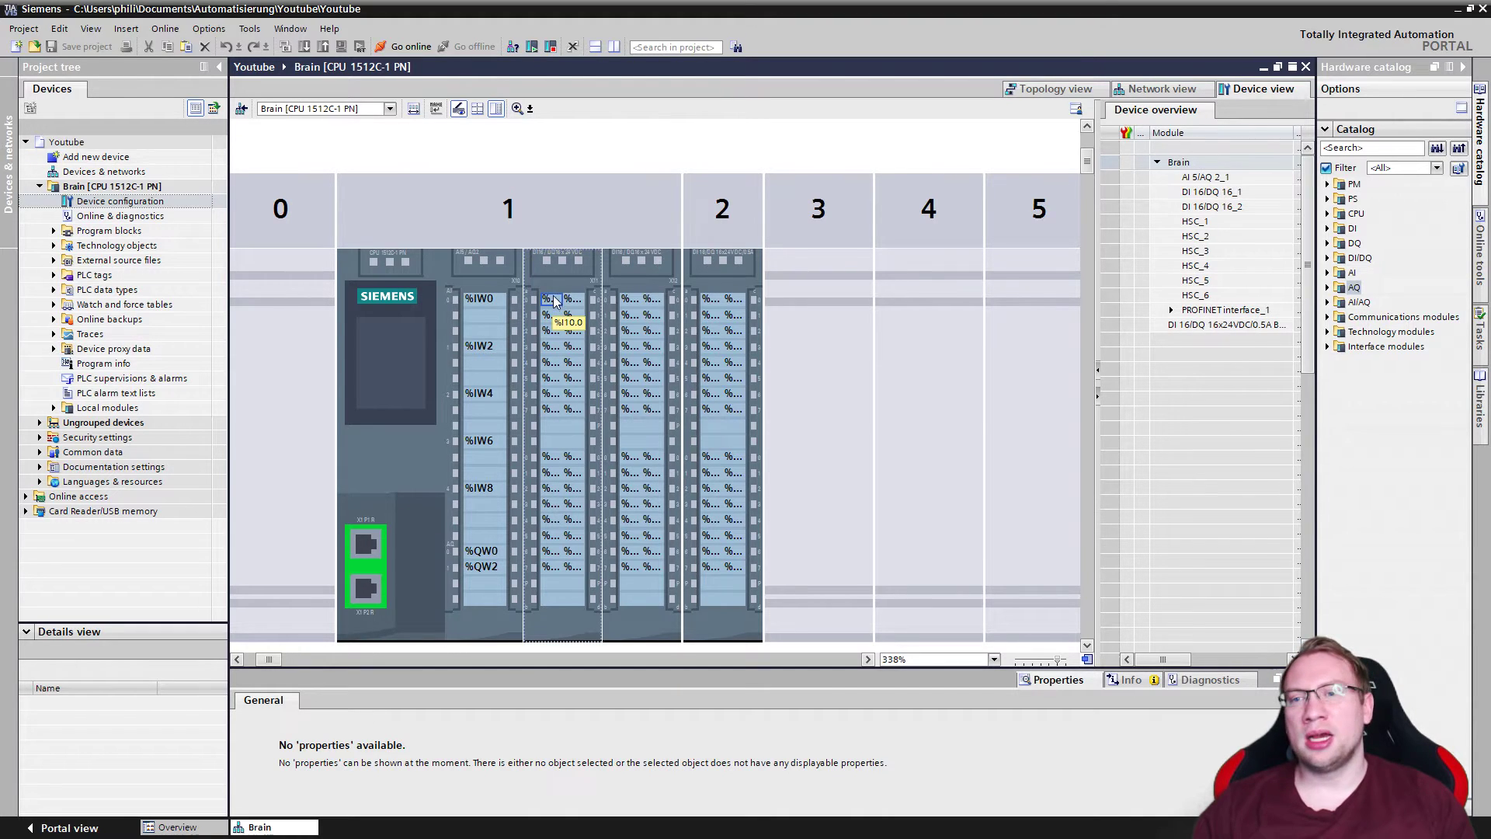
{"action": "left_click", "coordinate": [553, 316]}
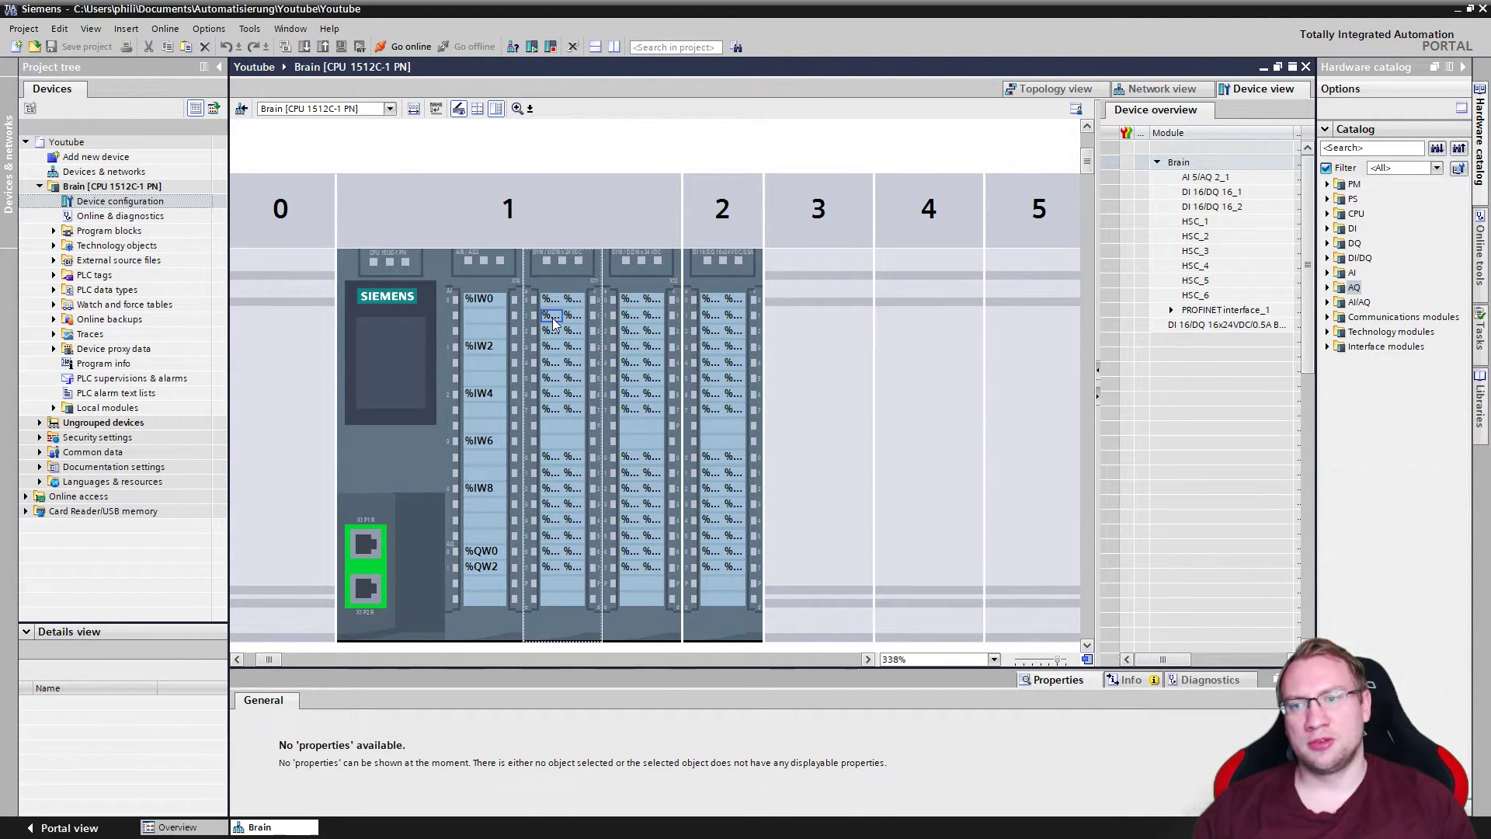
{"action": "left_click", "coordinate": [551, 332]}
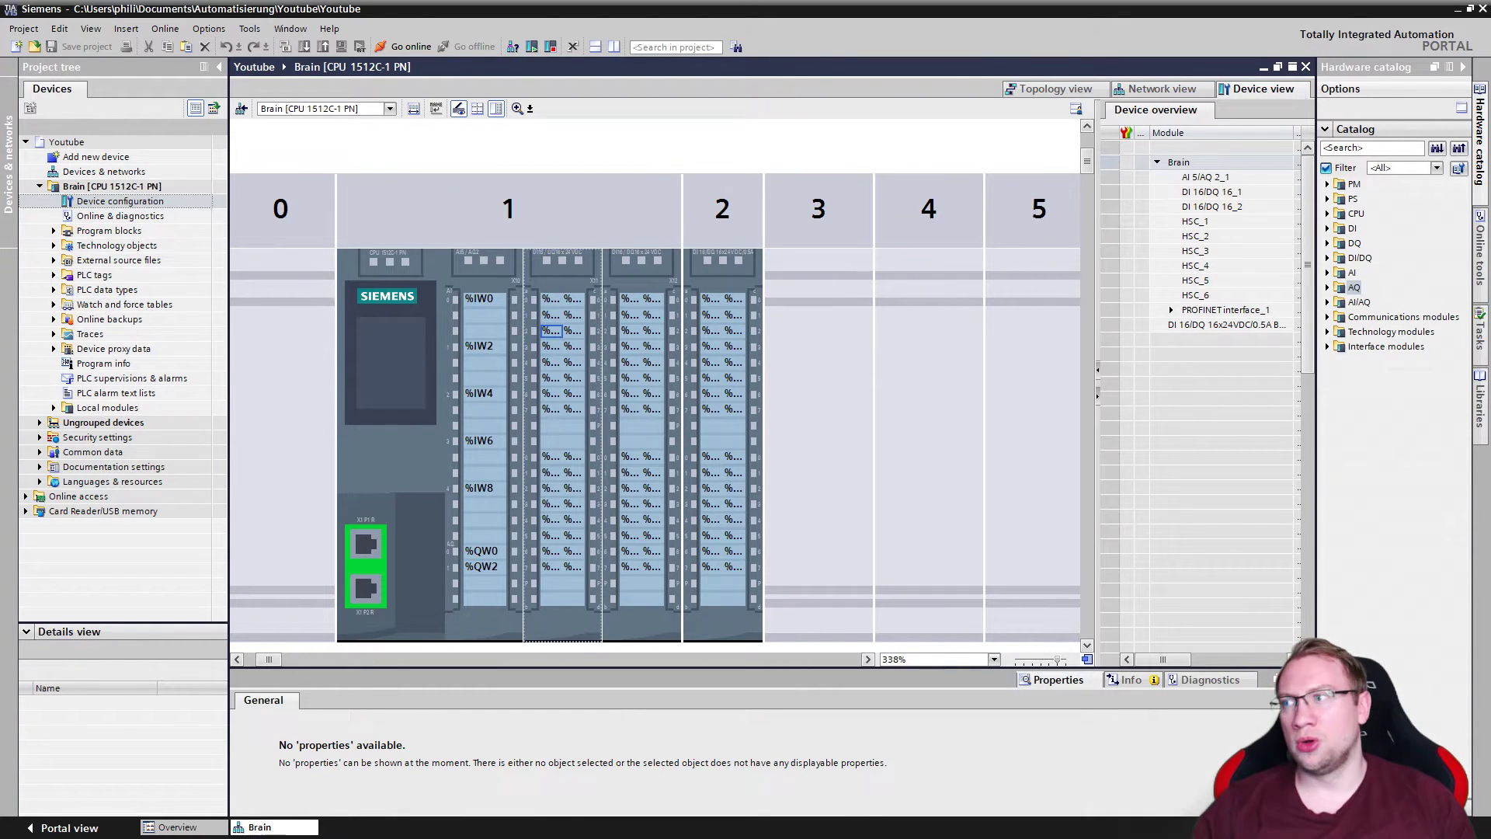
{"action": "key", "text": "alt+Tab"}
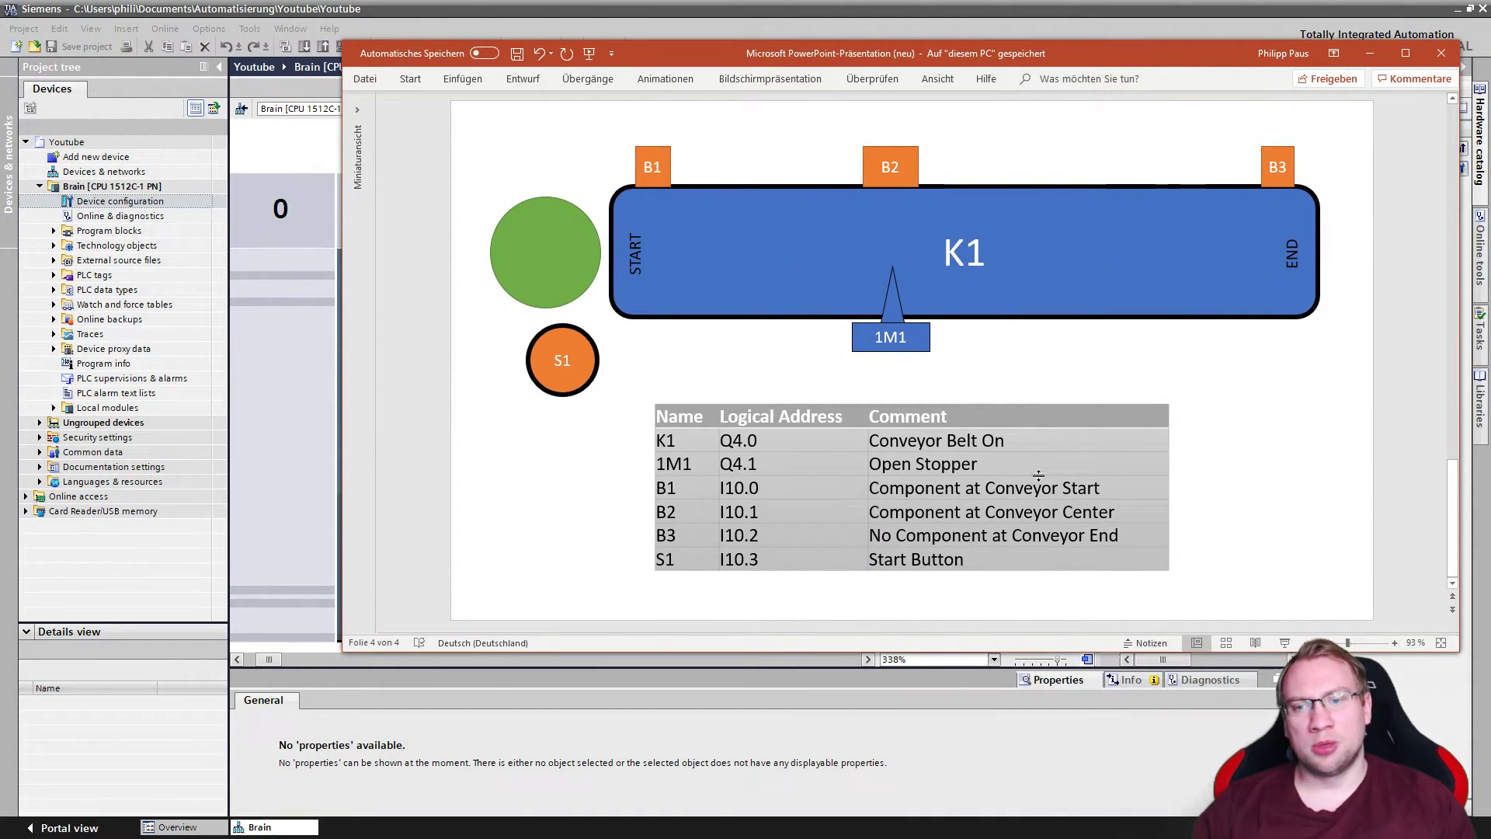
Step: Compare address I10.0 on the slide with the DI 16/DQ 16 module in slot 1, then bring TIA Portal forward
{"action": "left_click", "coordinate": [729, 489]}
{"action": "double_click", "coordinate": [733, 491]}
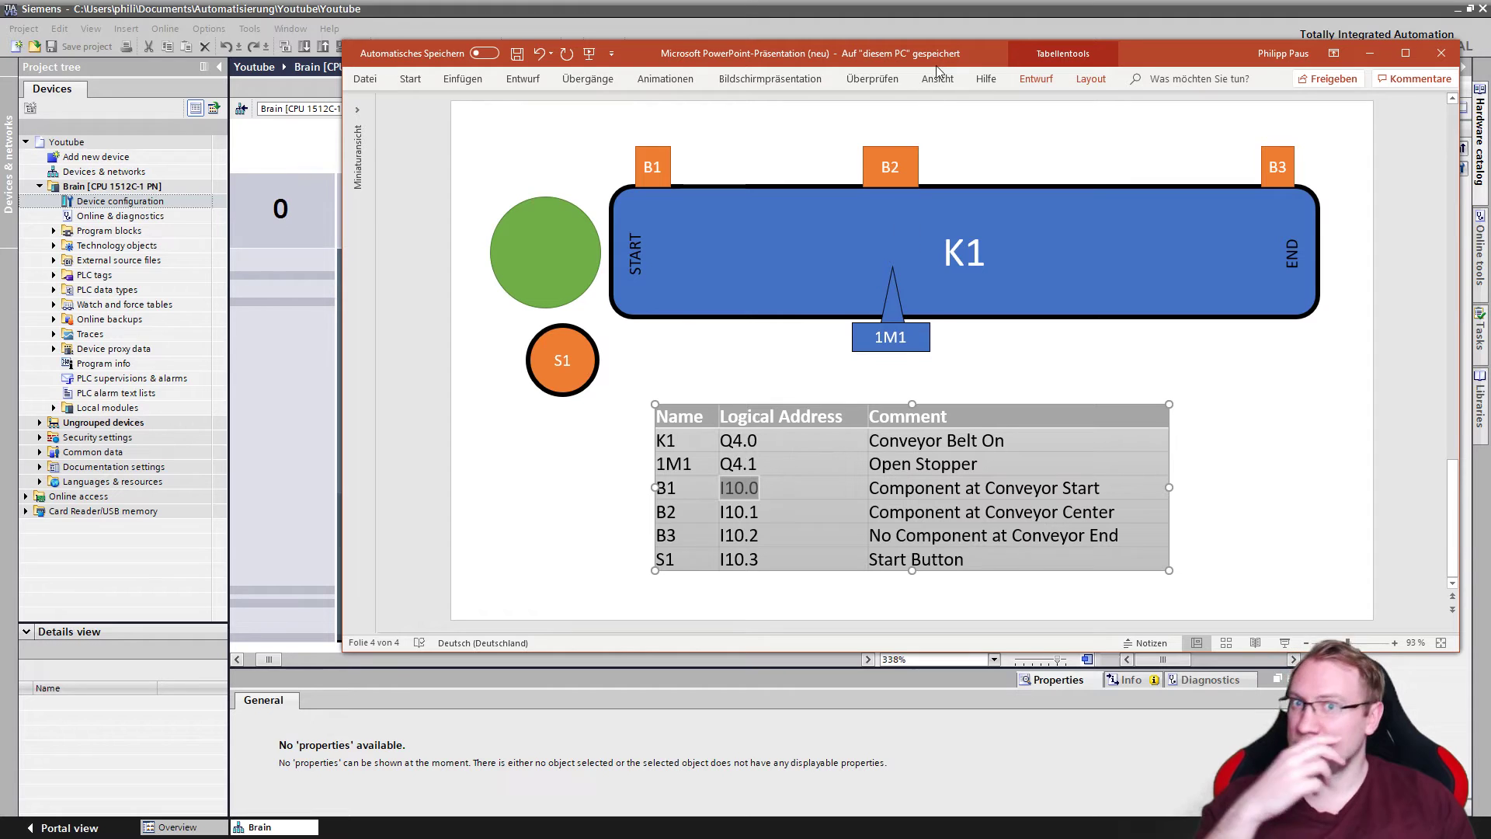
{"action": "left_click", "coordinate": [1370, 52]}
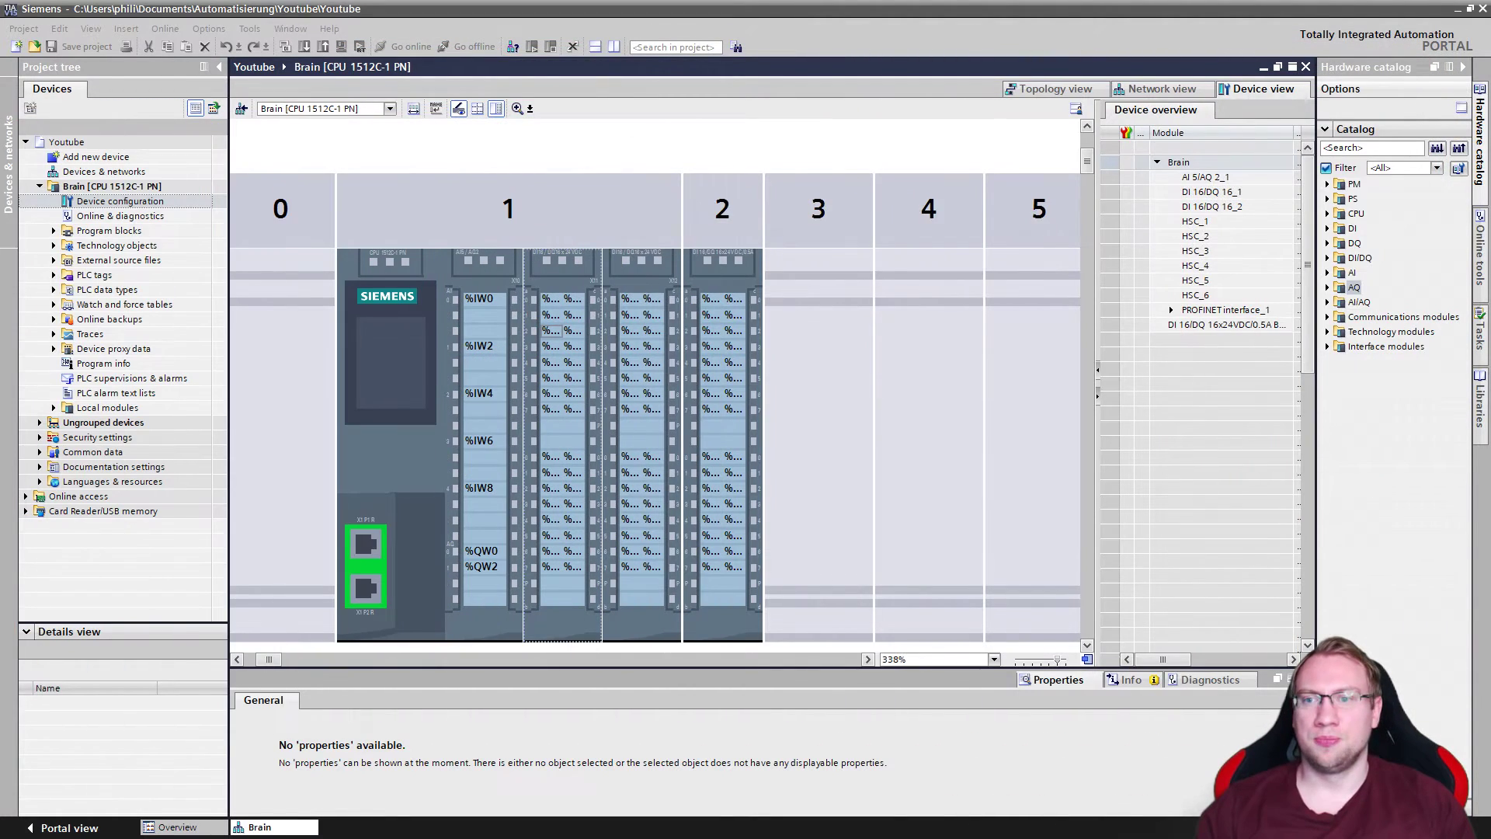
{"action": "left_click", "coordinate": [557, 303]}
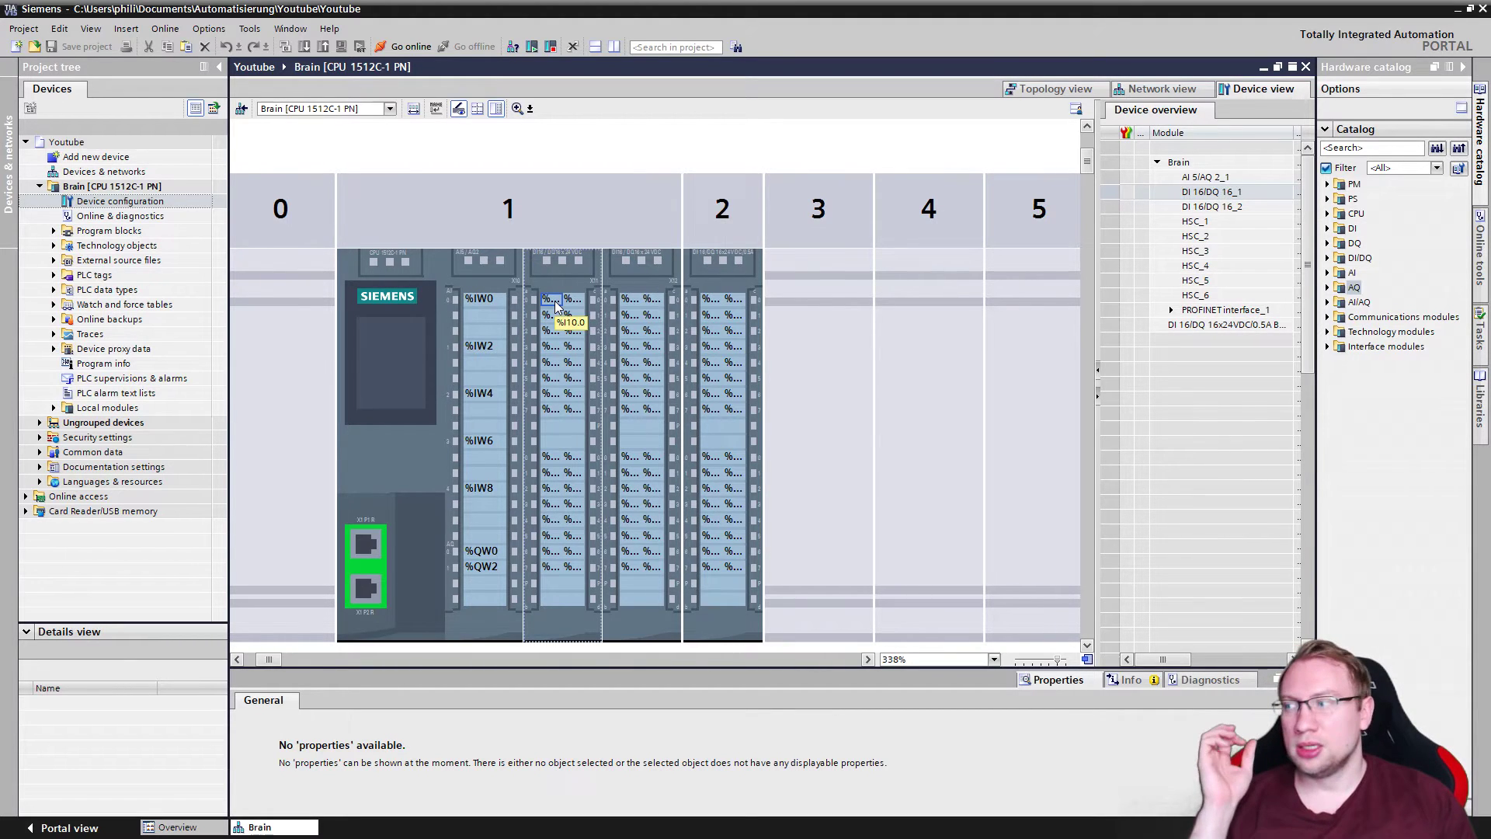
{"action": "key", "text": "alt+Tab"}
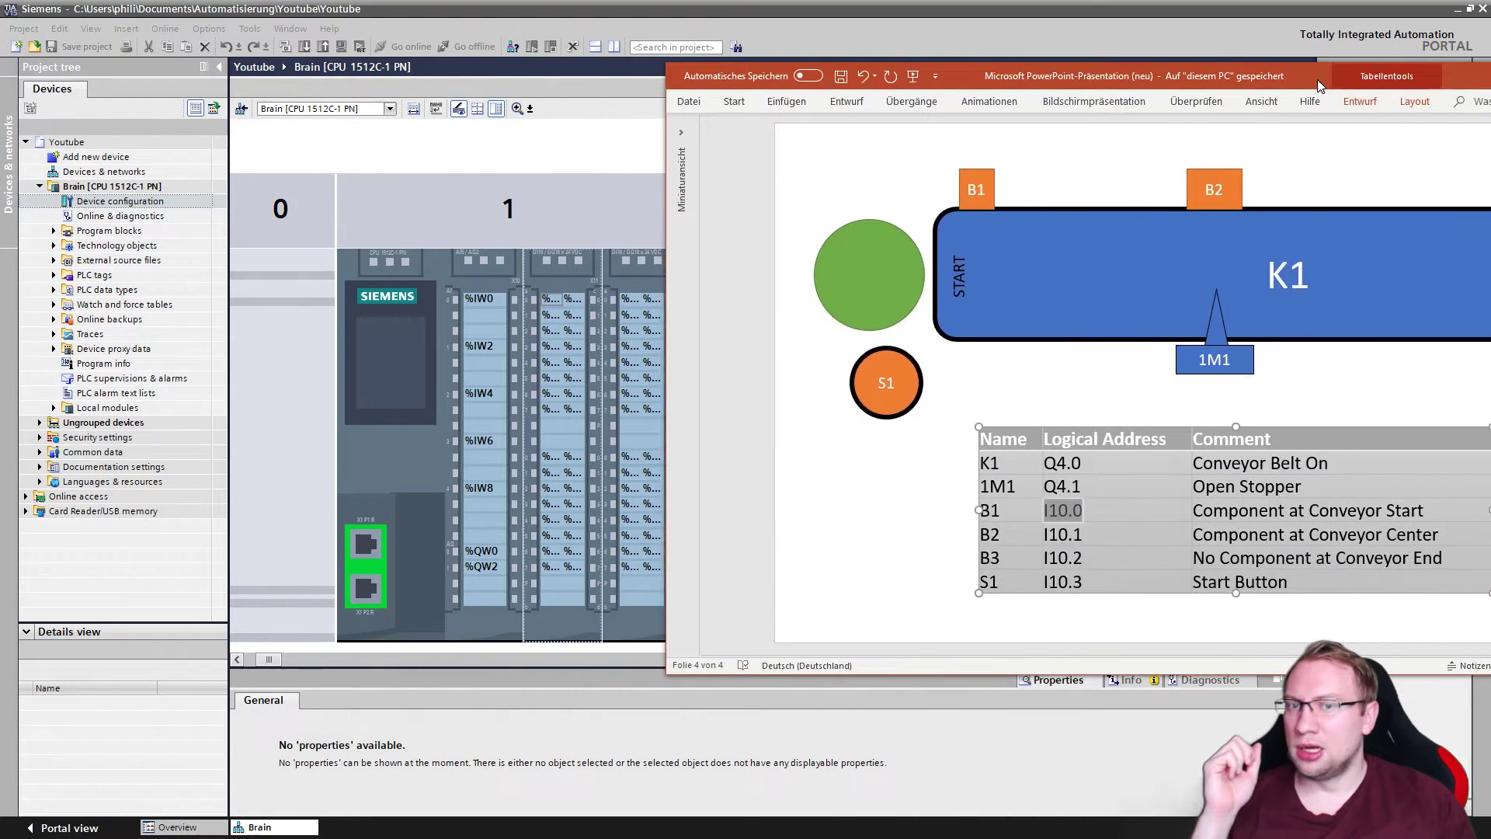
{"action": "left_click_drag", "start_coordinate": [1369, 87], "coordinate": [1332, 90]}
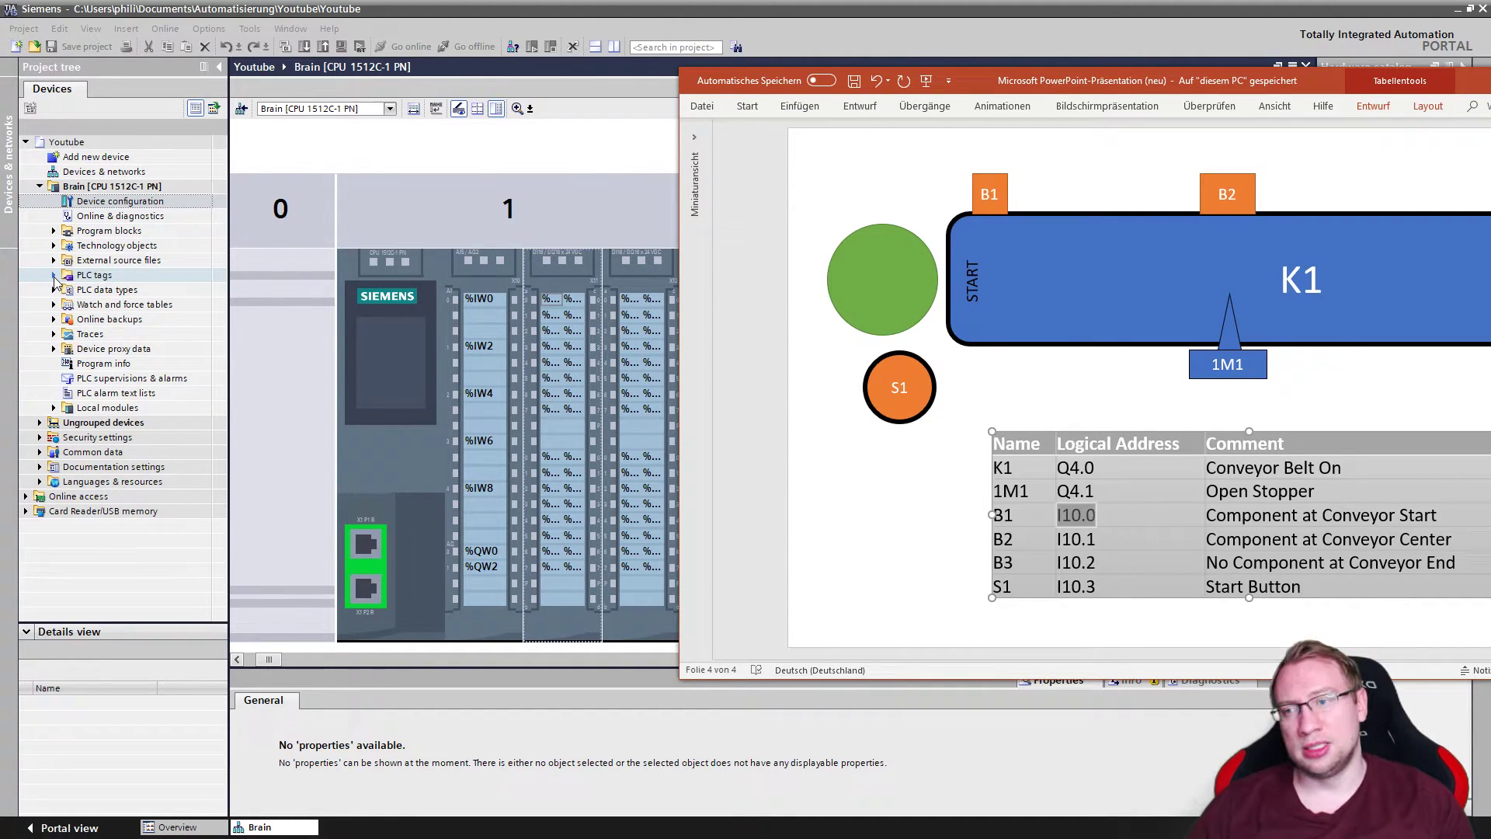
{"action": "left_click", "coordinate": [54, 277]}
Step: Expand PLC tags and open the Default tag table, checking it against the conveyor slide
{"action": "left_click", "coordinate": [94, 275]}
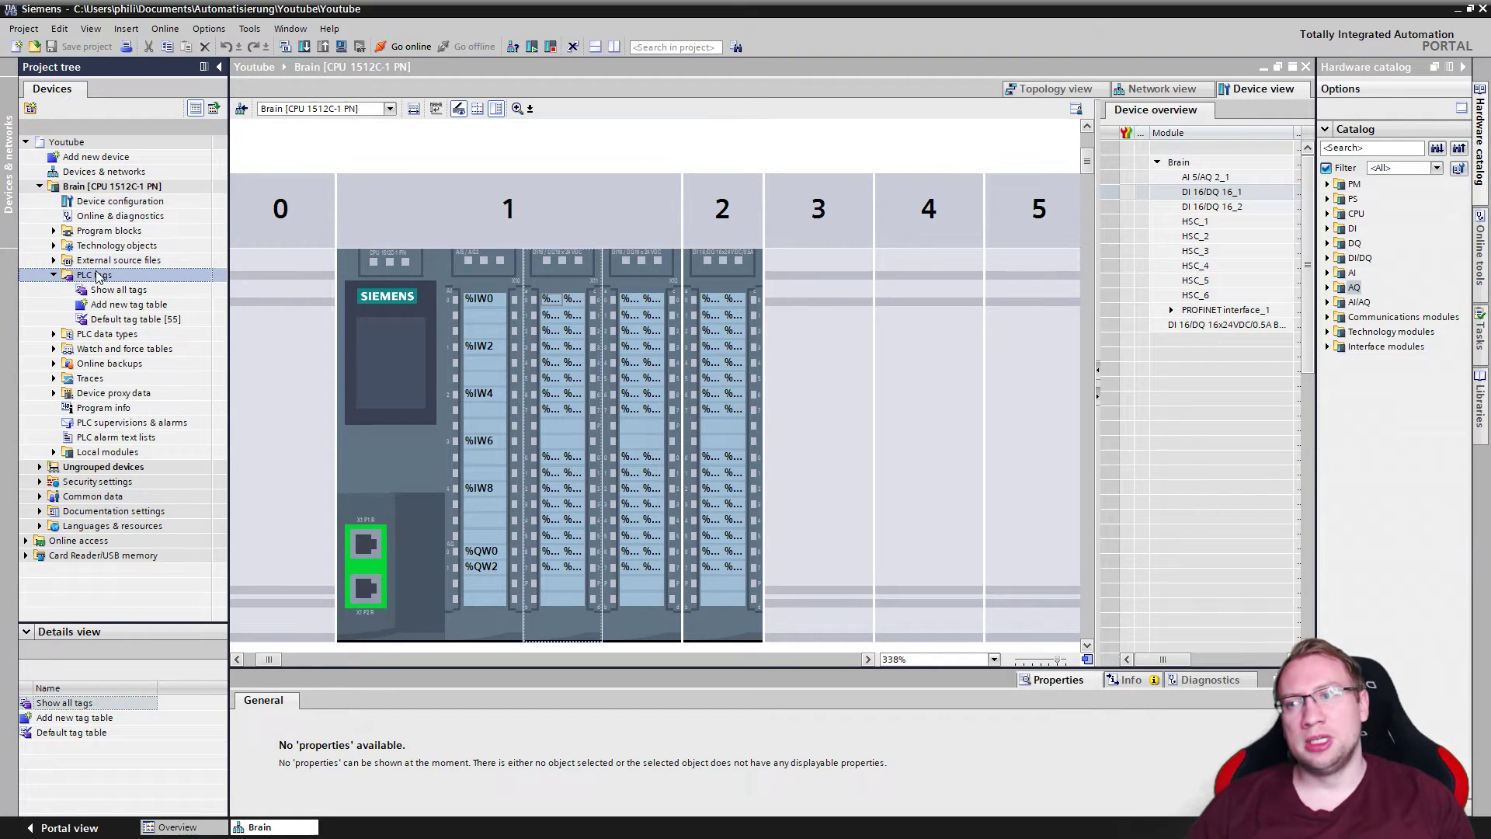
{"action": "left_click", "coordinate": [116, 291]}
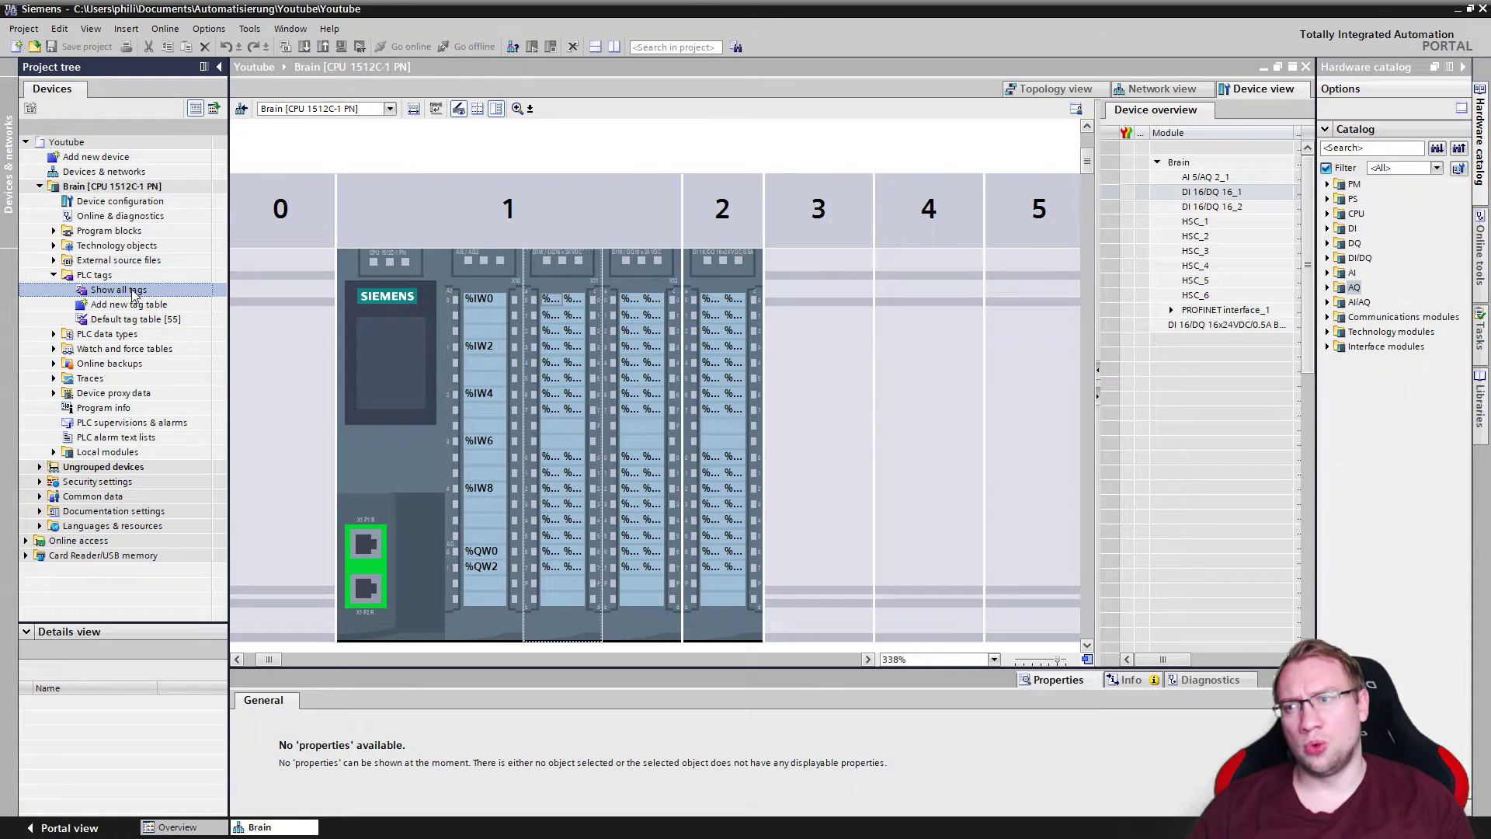
{"action": "double_click", "coordinate": [132, 290]}
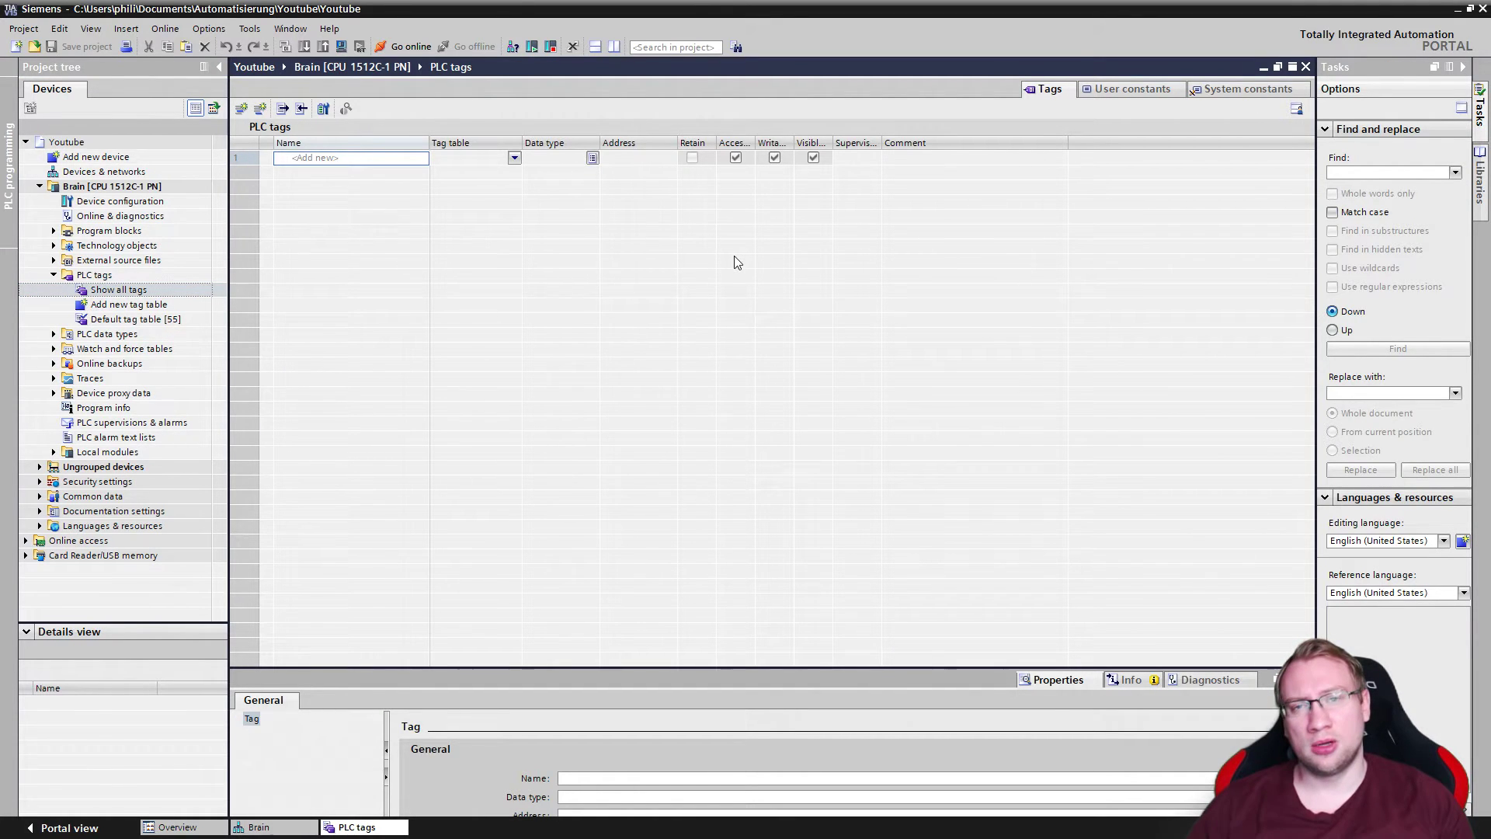
{"action": "double_click", "coordinate": [191, 319]}
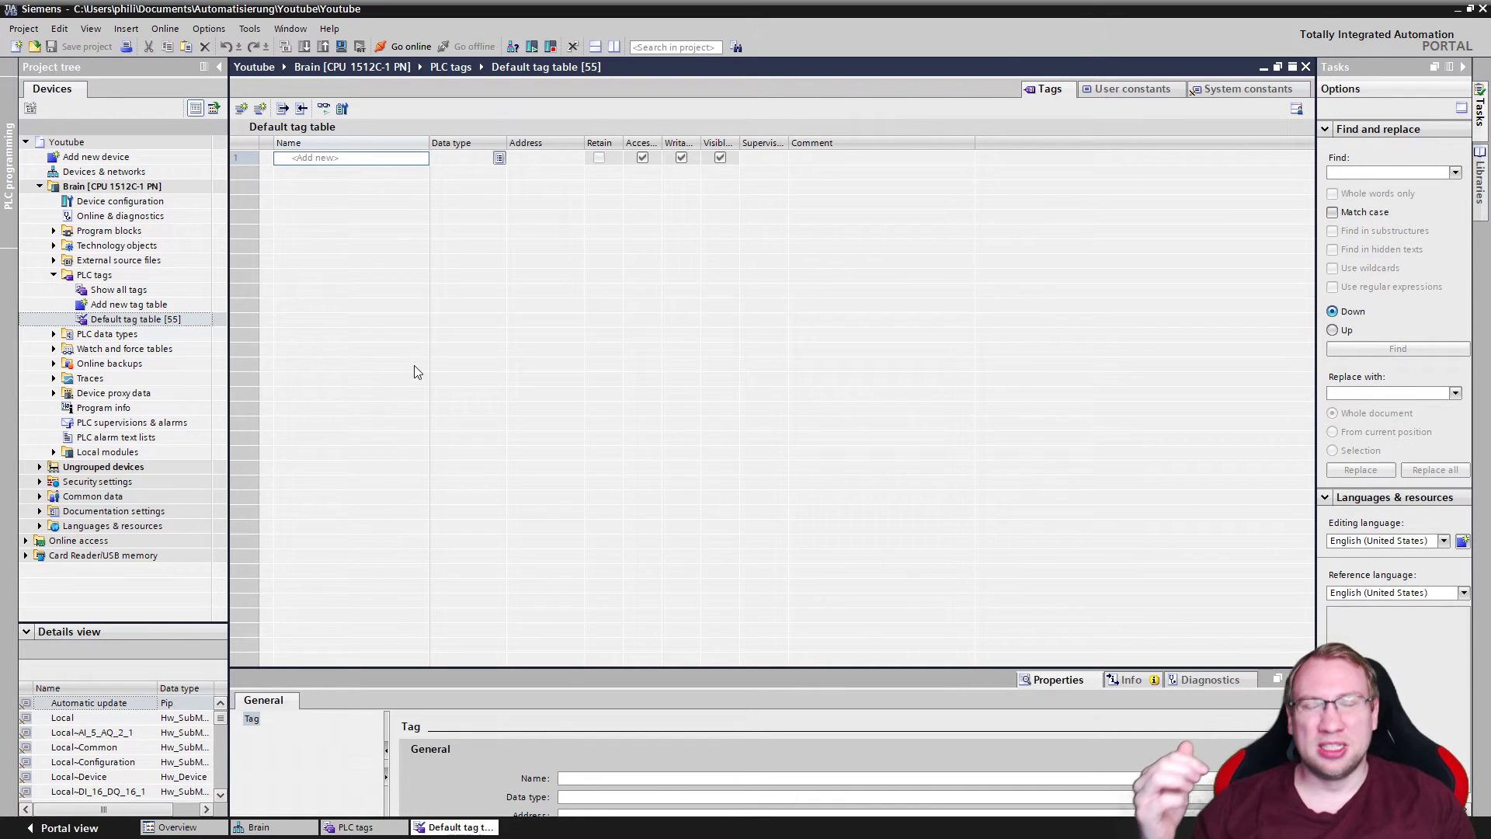
{"action": "key", "text": "alt+Tab"}
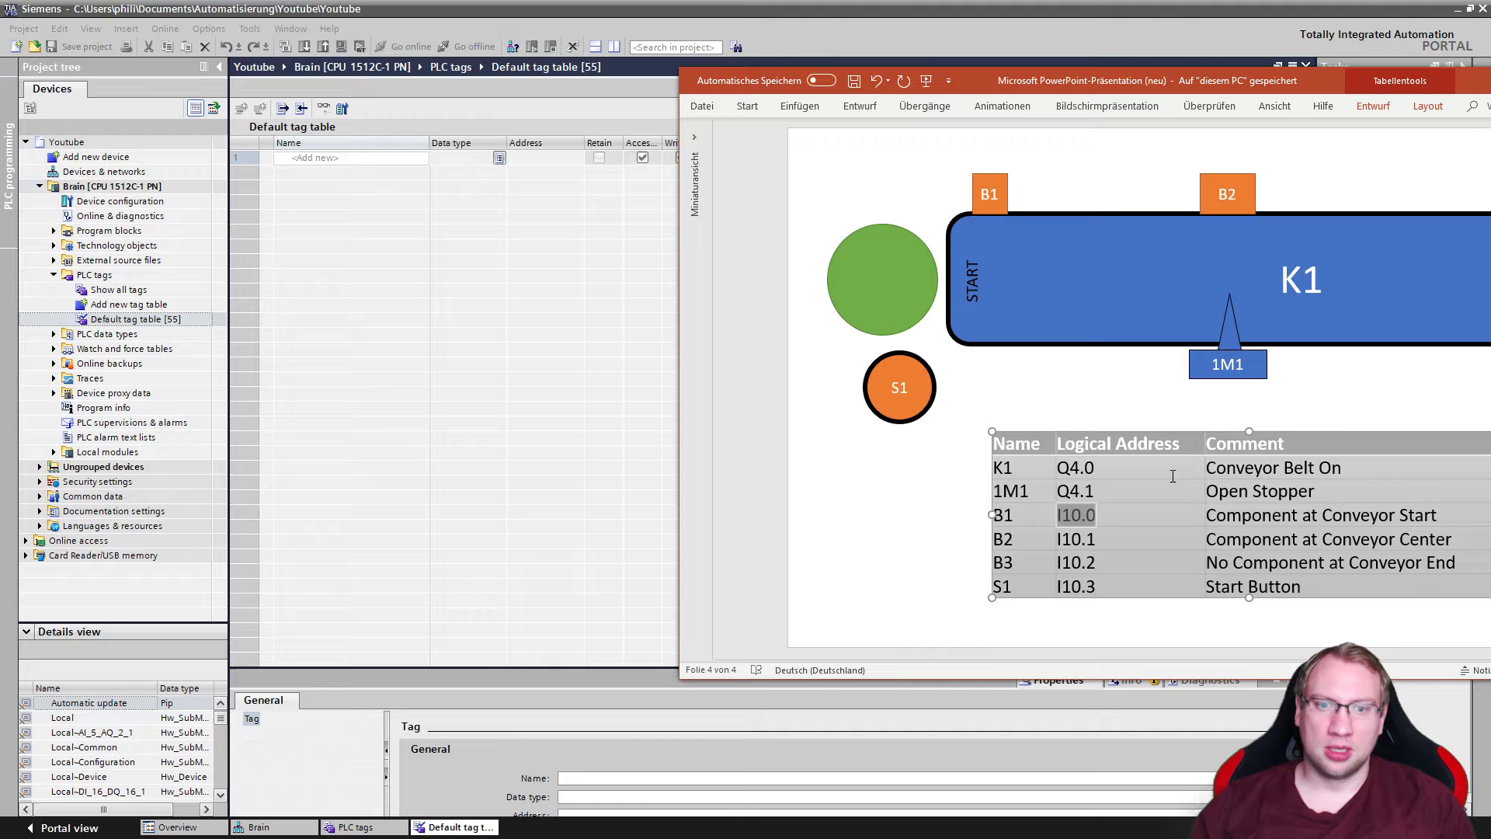
{"action": "key", "text": "alt+Tab"}
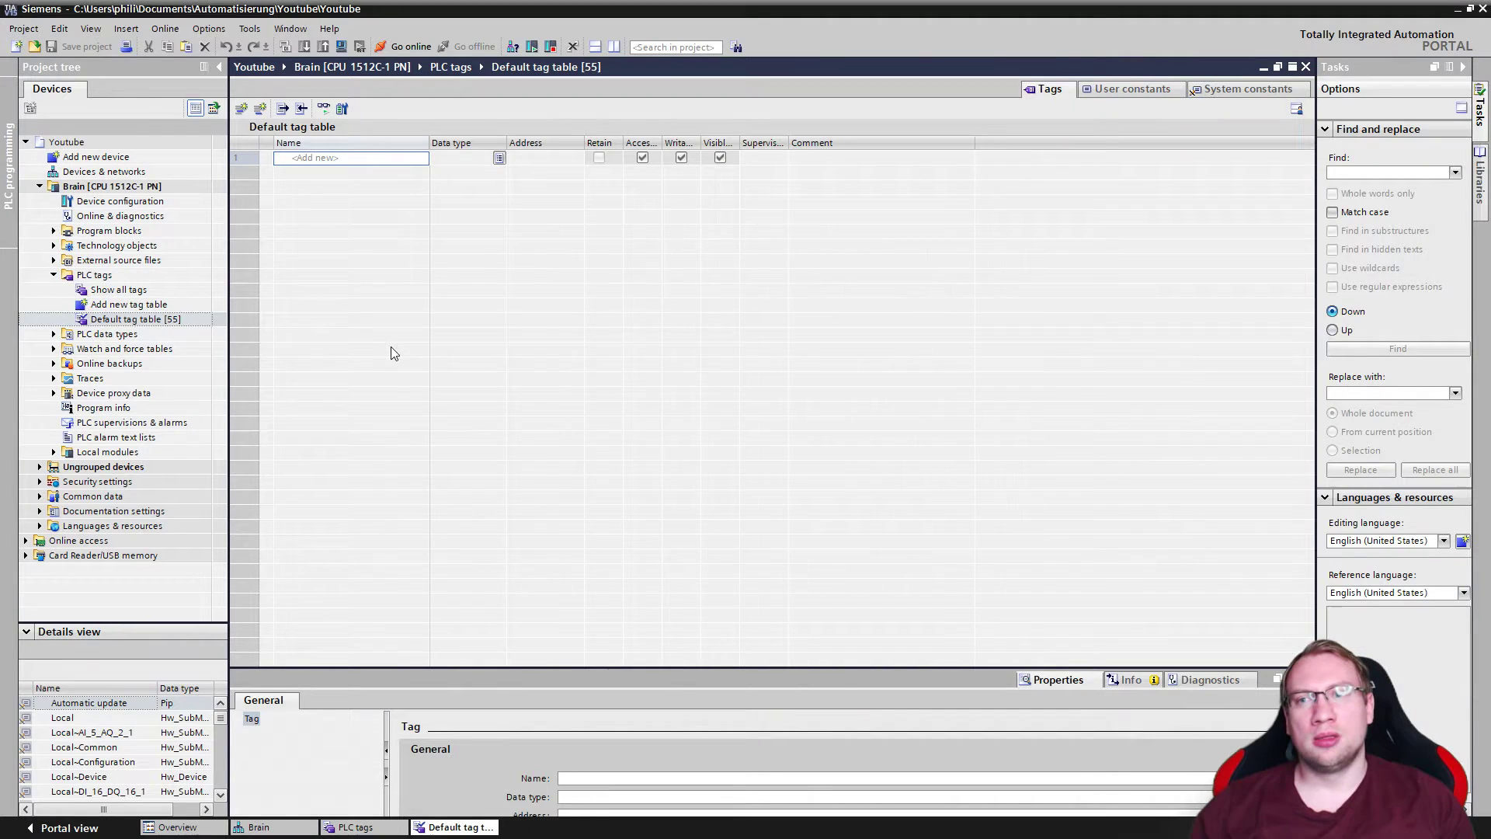
{"action": "left_click", "coordinate": [139, 320]}
{"action": "double_click", "coordinate": [140, 293]}
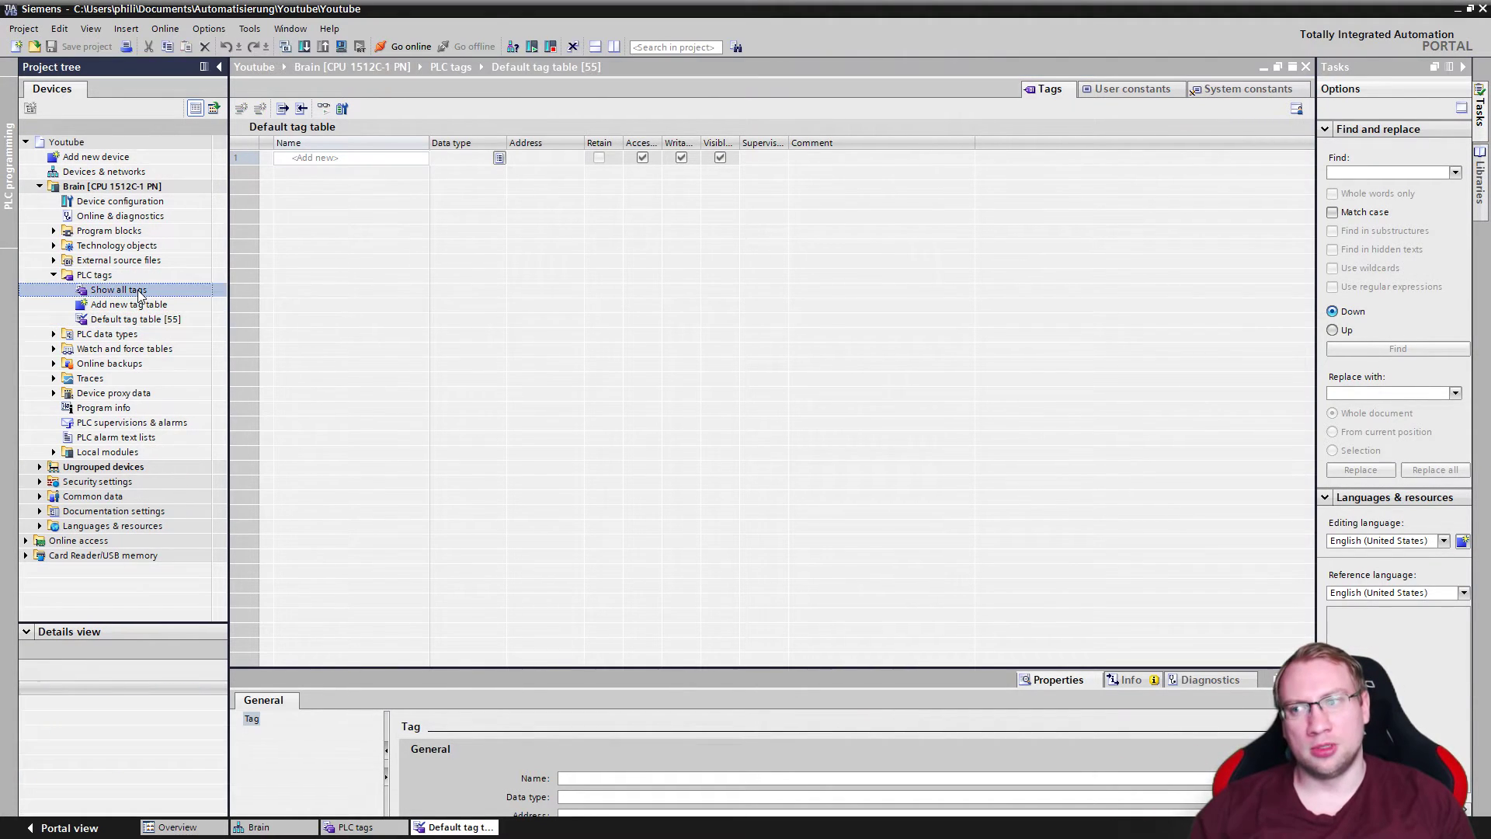
{"action": "double_click", "coordinate": [147, 320]}
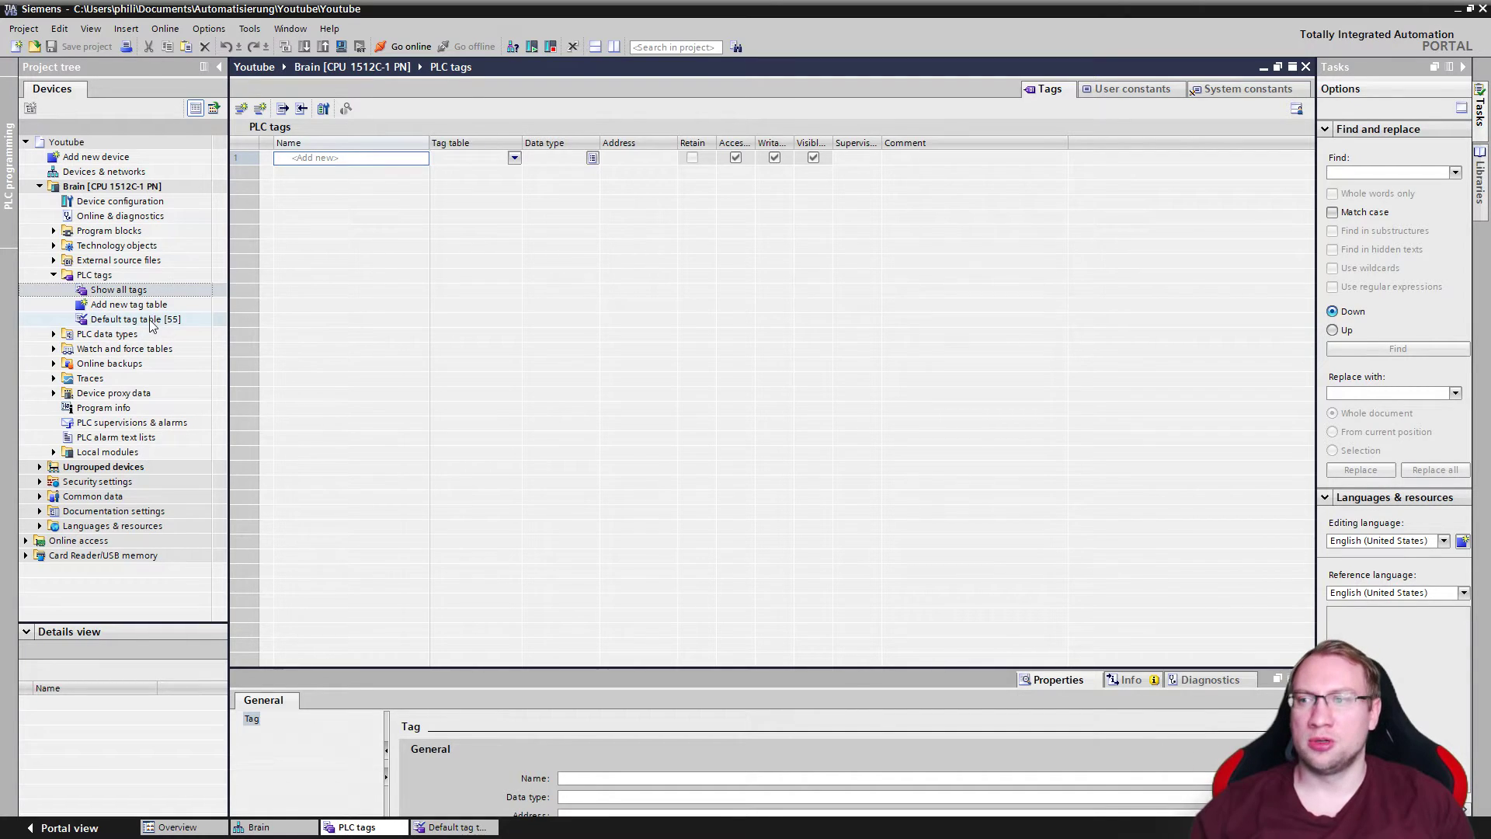
{"action": "left_click", "coordinate": [180, 323]}
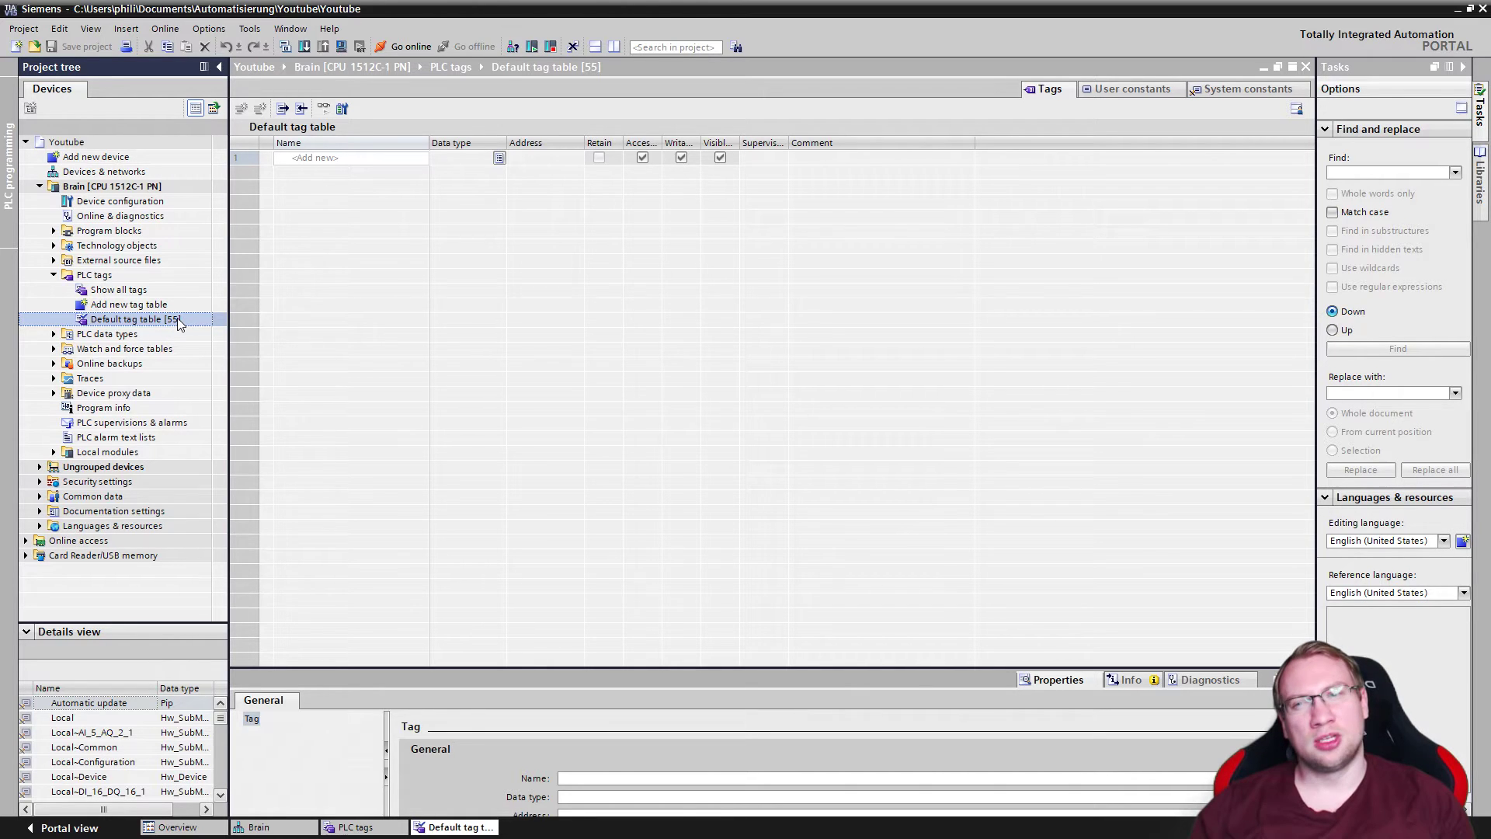
Step: Review the table's 55 system constants, then return to the empty Tags list
{"action": "left_click", "coordinate": [1229, 90]}
{"action": "scroll", "coordinate": [640, 328], "scroll_direction": "down", "scroll_amount": 9}
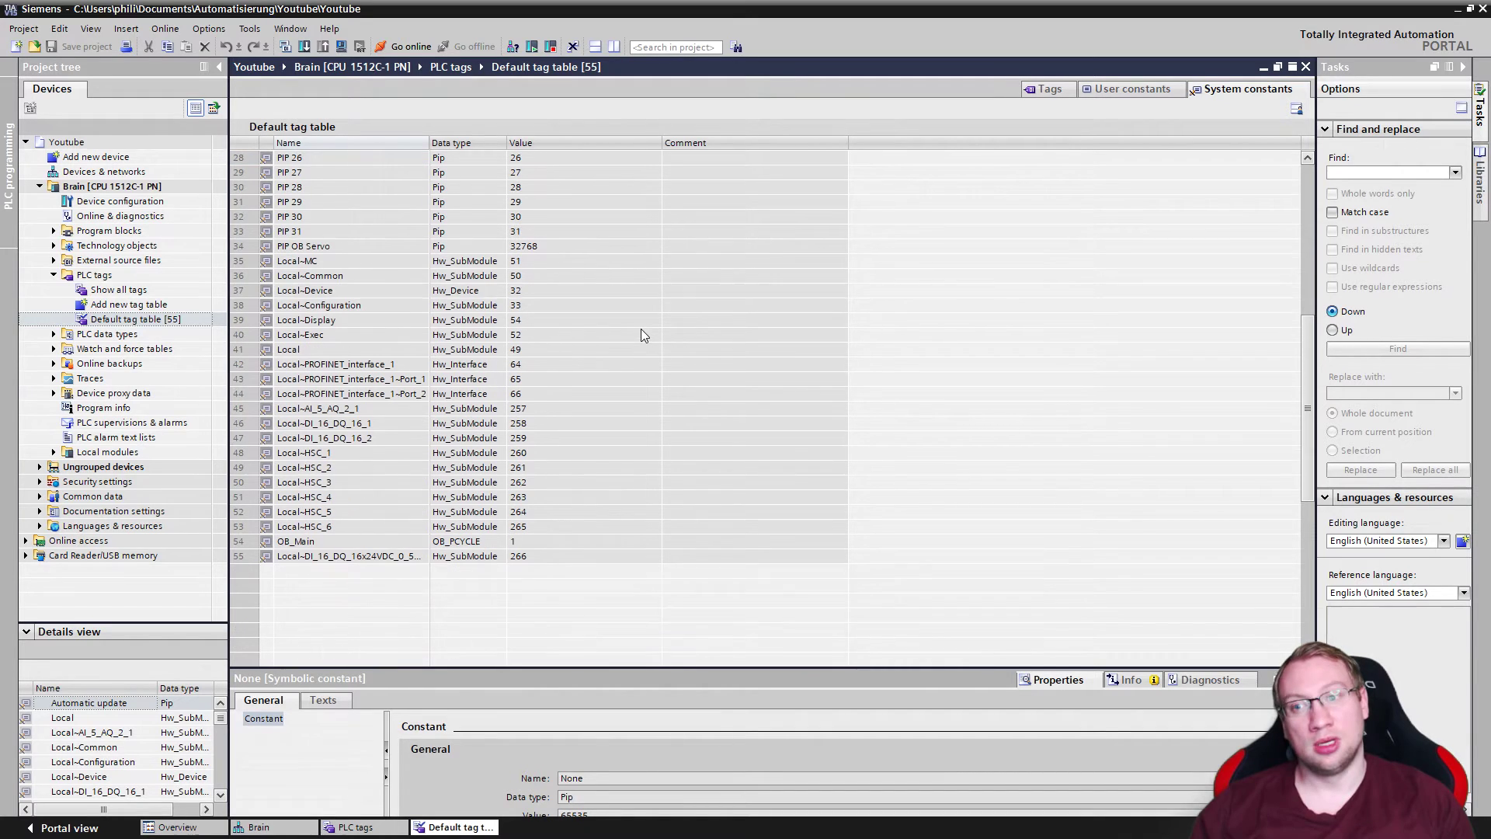
{"action": "left_click", "coordinate": [240, 556]}
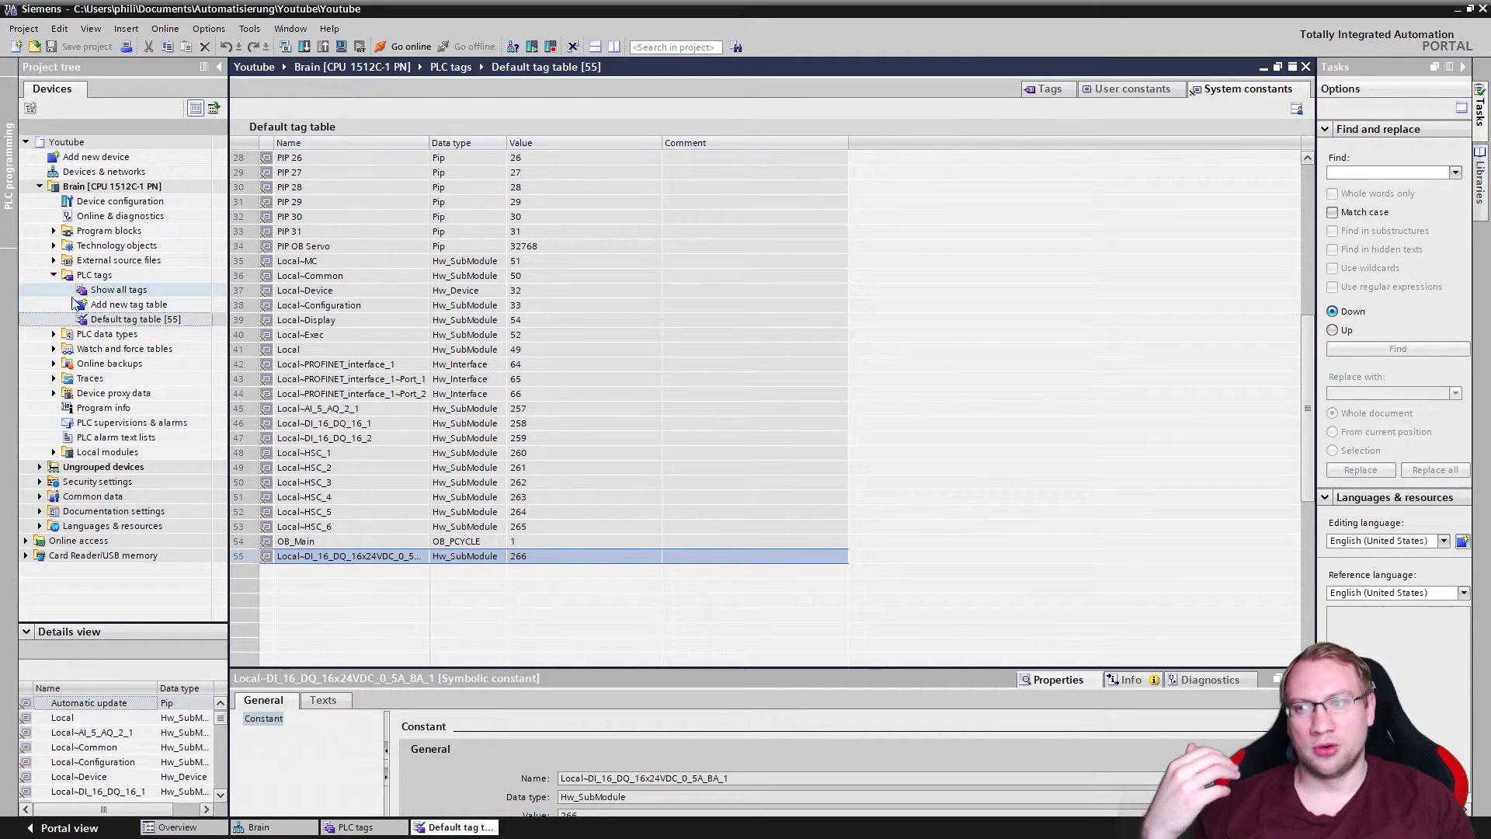
{"action": "left_click", "coordinate": [1052, 90]}
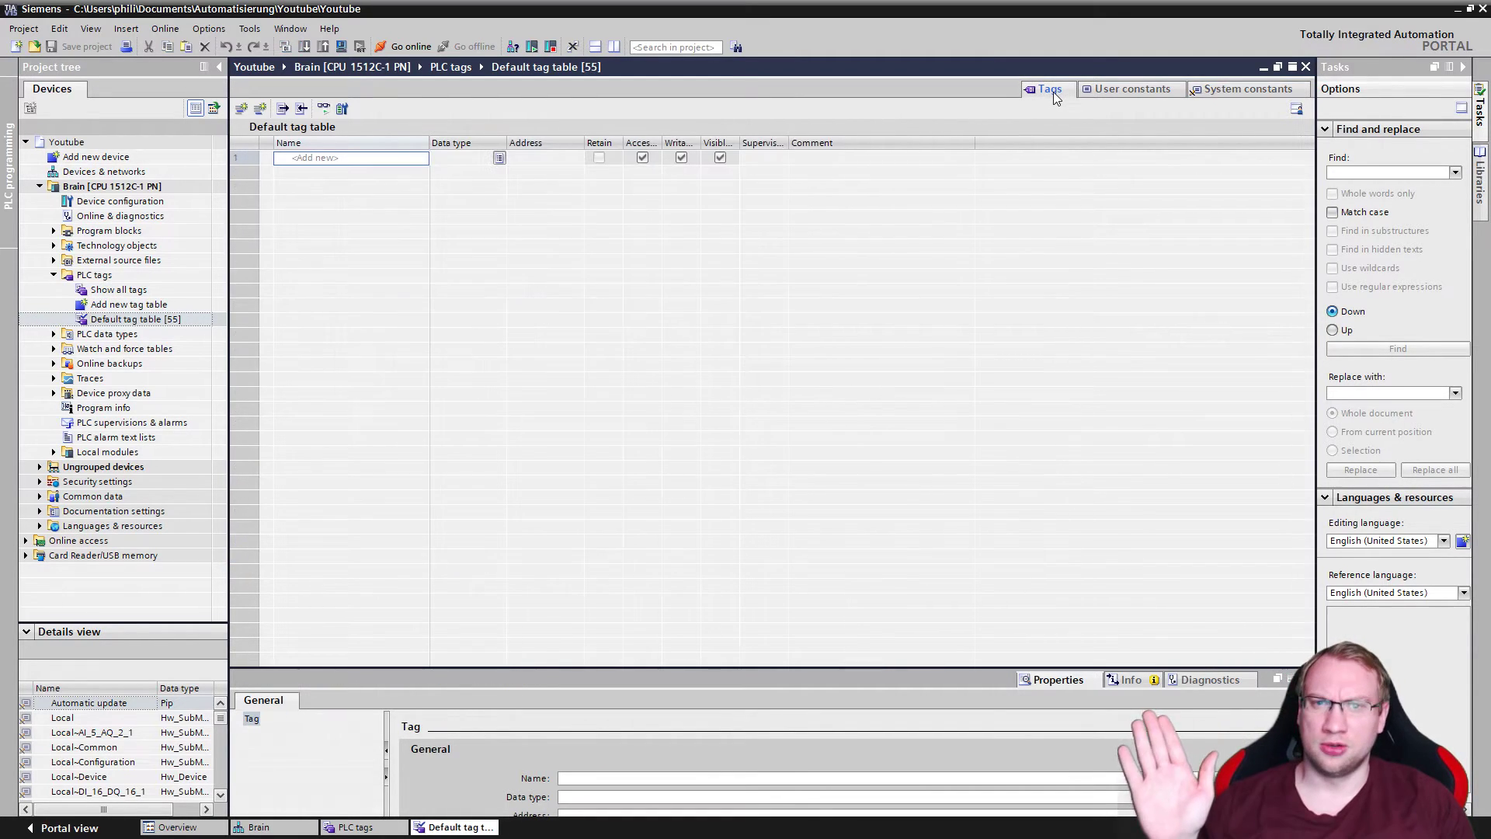
Step: Add a new tag table under PLC tags and rename it 'Sensors and Actuators'
{"action": "left_click", "coordinate": [128, 305]}
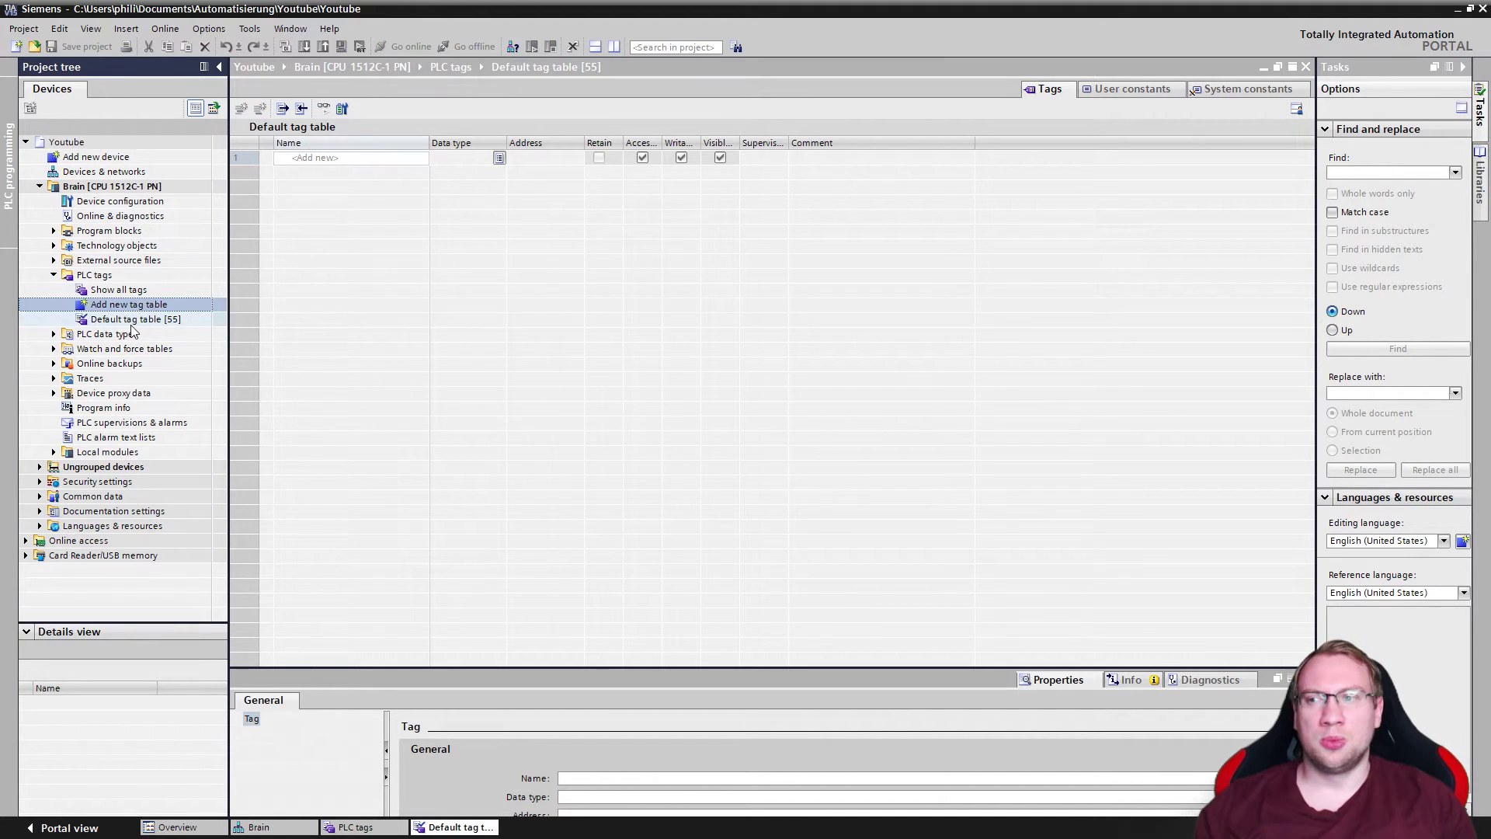
{"action": "left_click", "coordinate": [134, 320]}
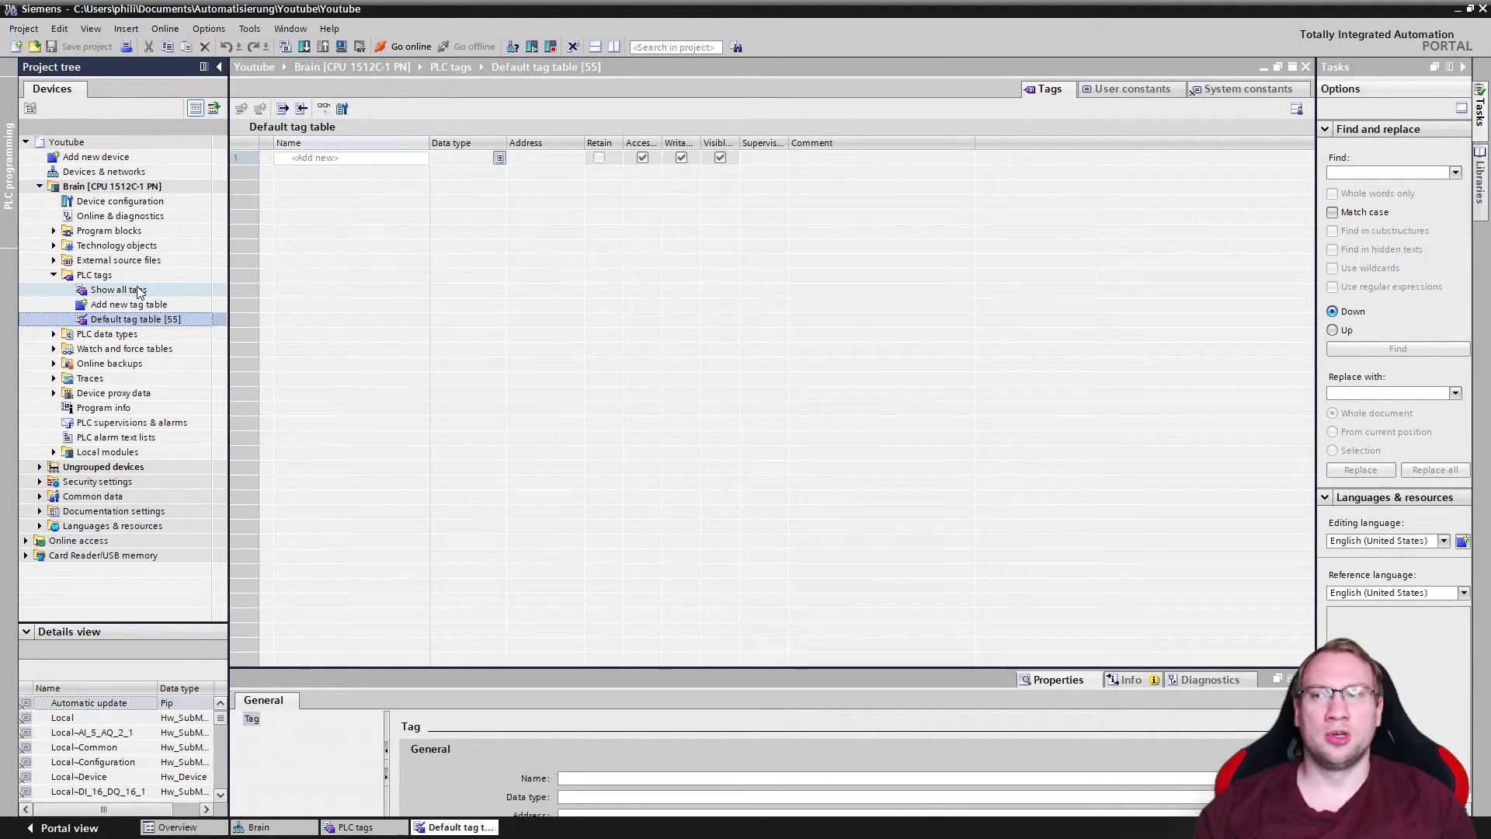
{"action": "left_click", "coordinate": [139, 291]}
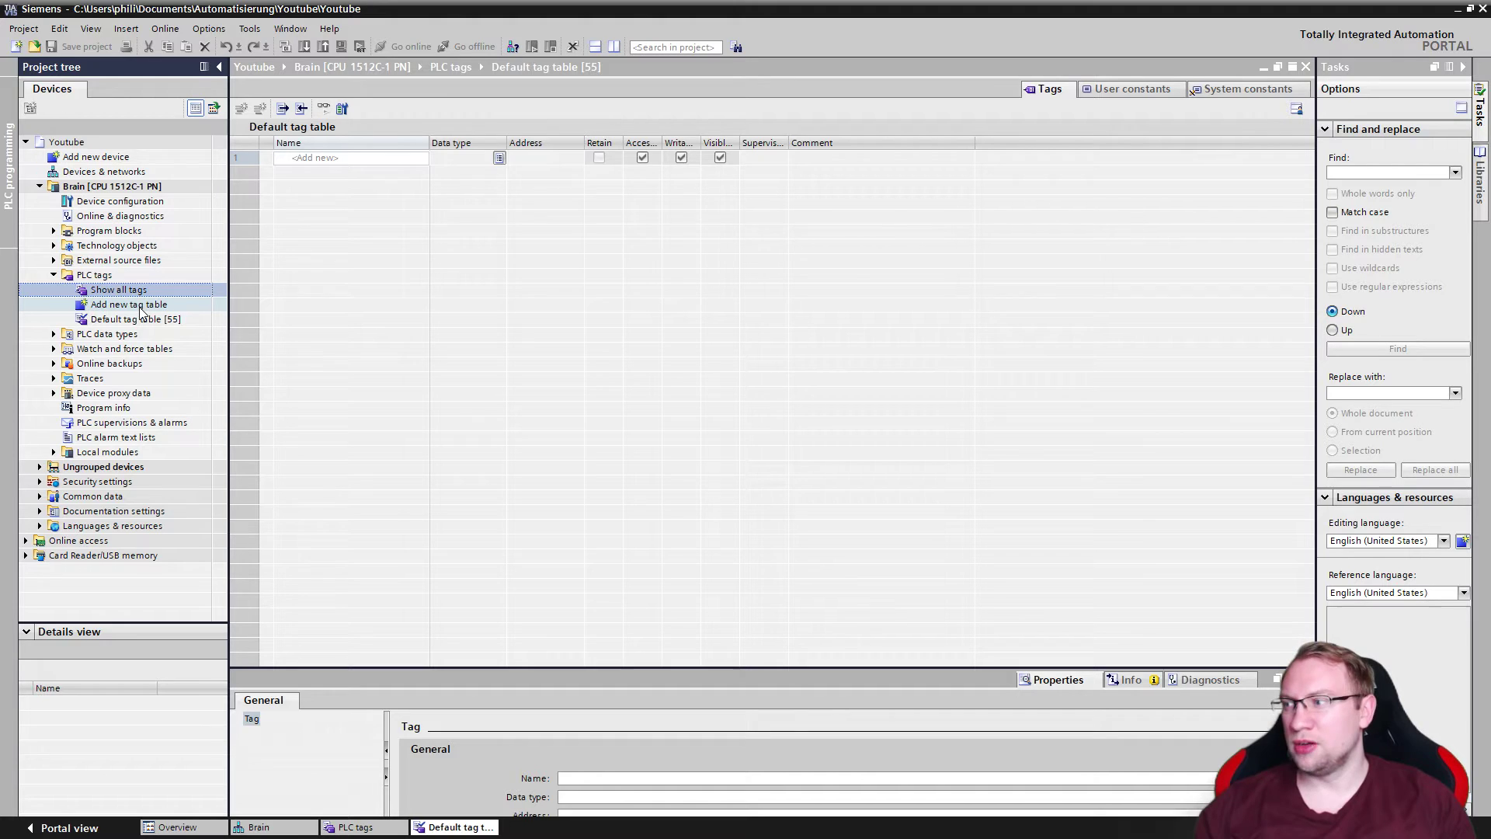
{"action": "double_click", "coordinate": [140, 306]}
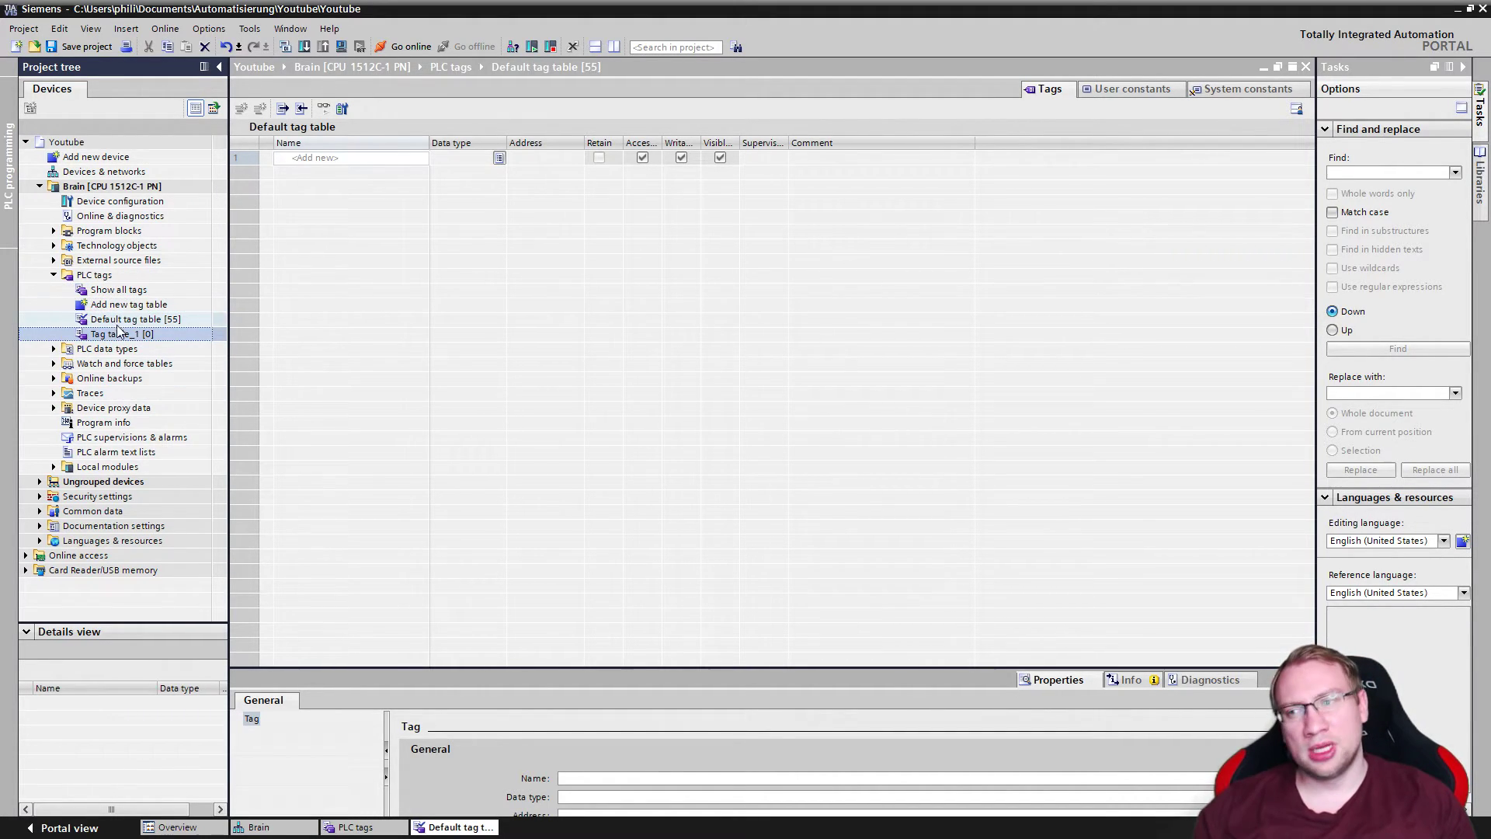
{"action": "right_click", "coordinate": [120, 336]}
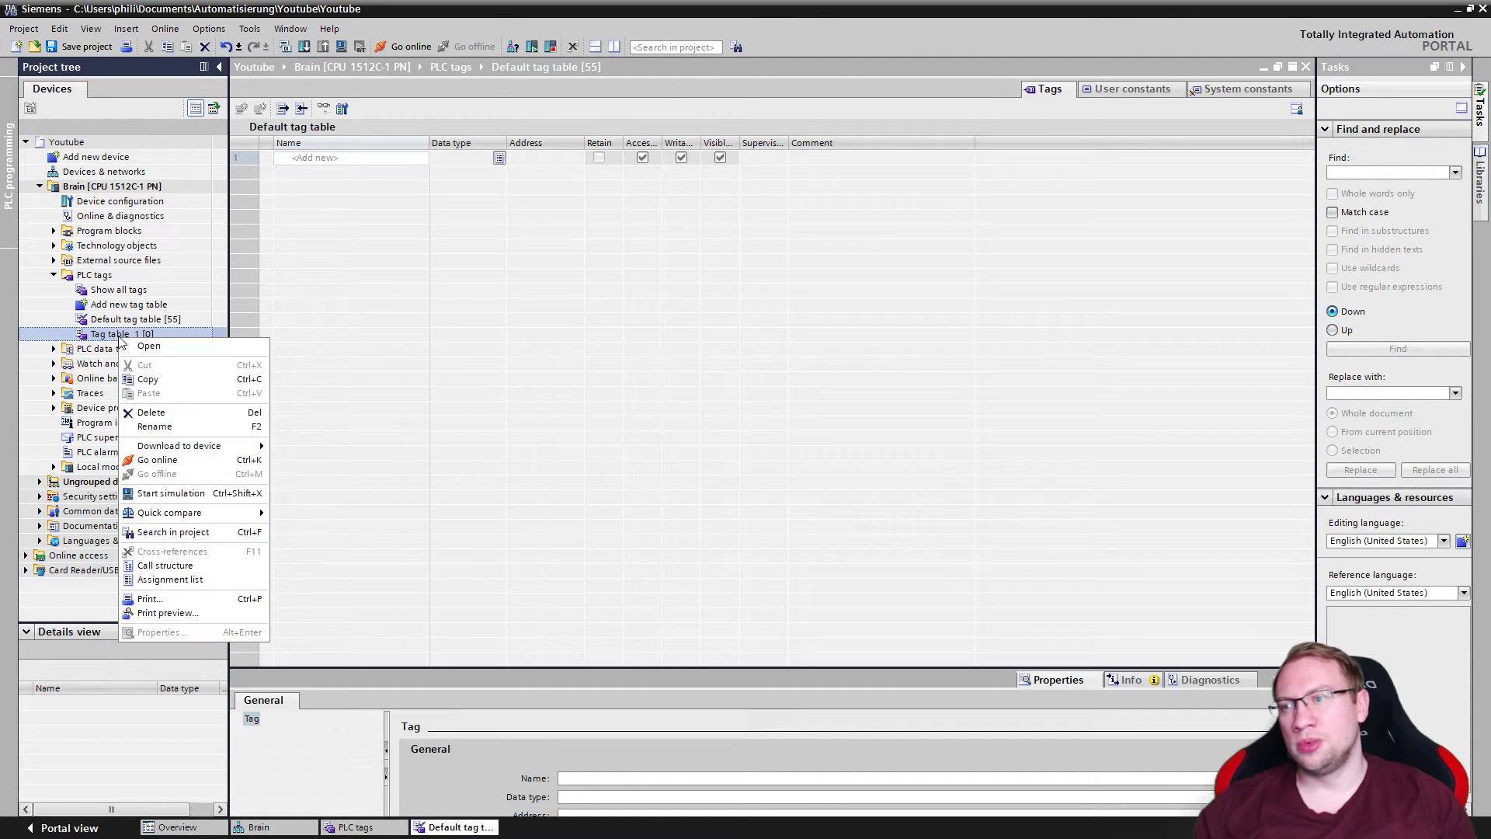
{"action": "left_click", "coordinate": [163, 427]}
{"action": "type", "text": "Sens"}
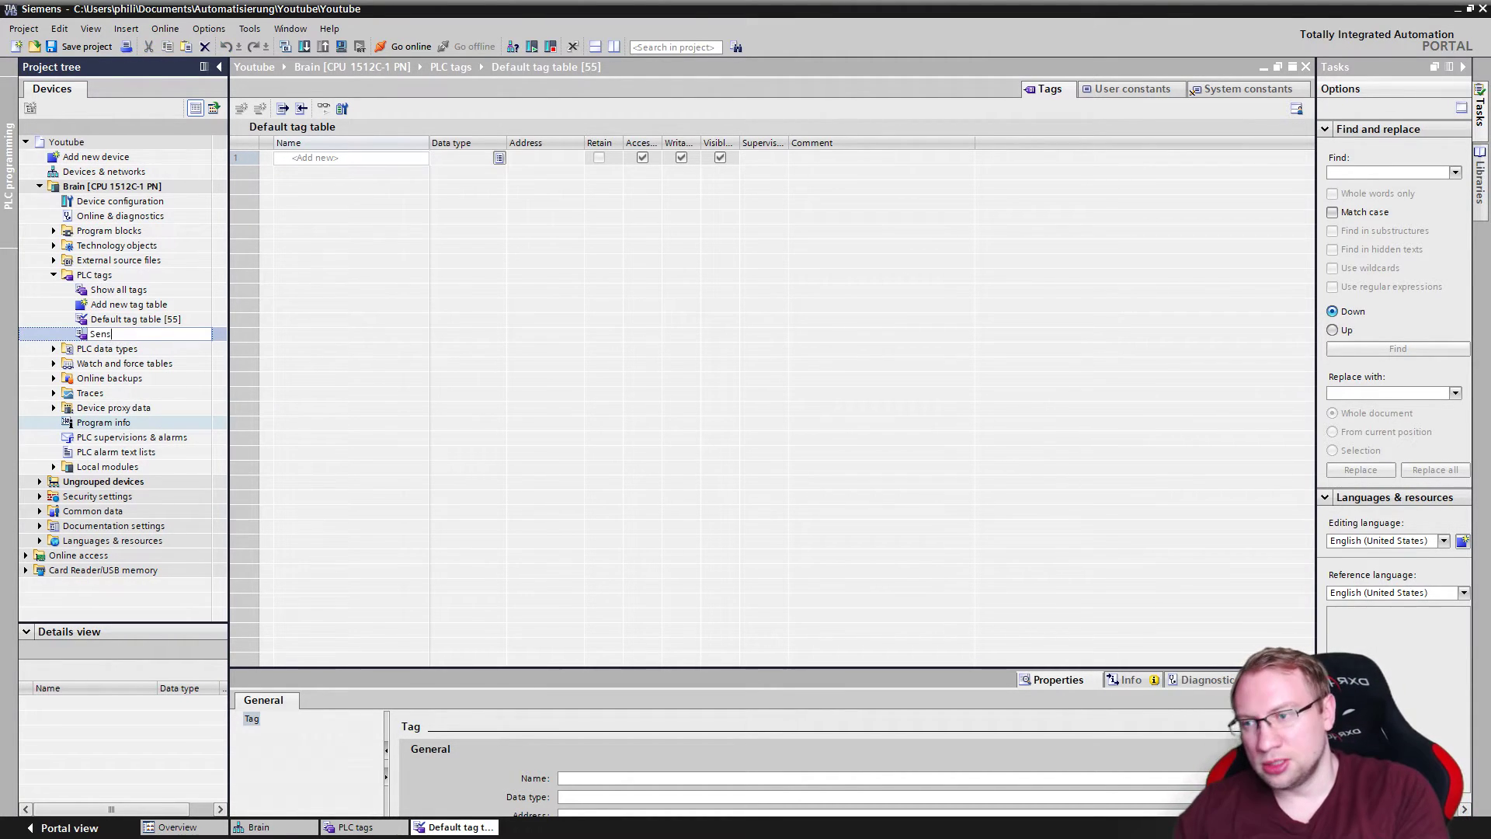
{"action": "type", "text": "ors and Ac"}
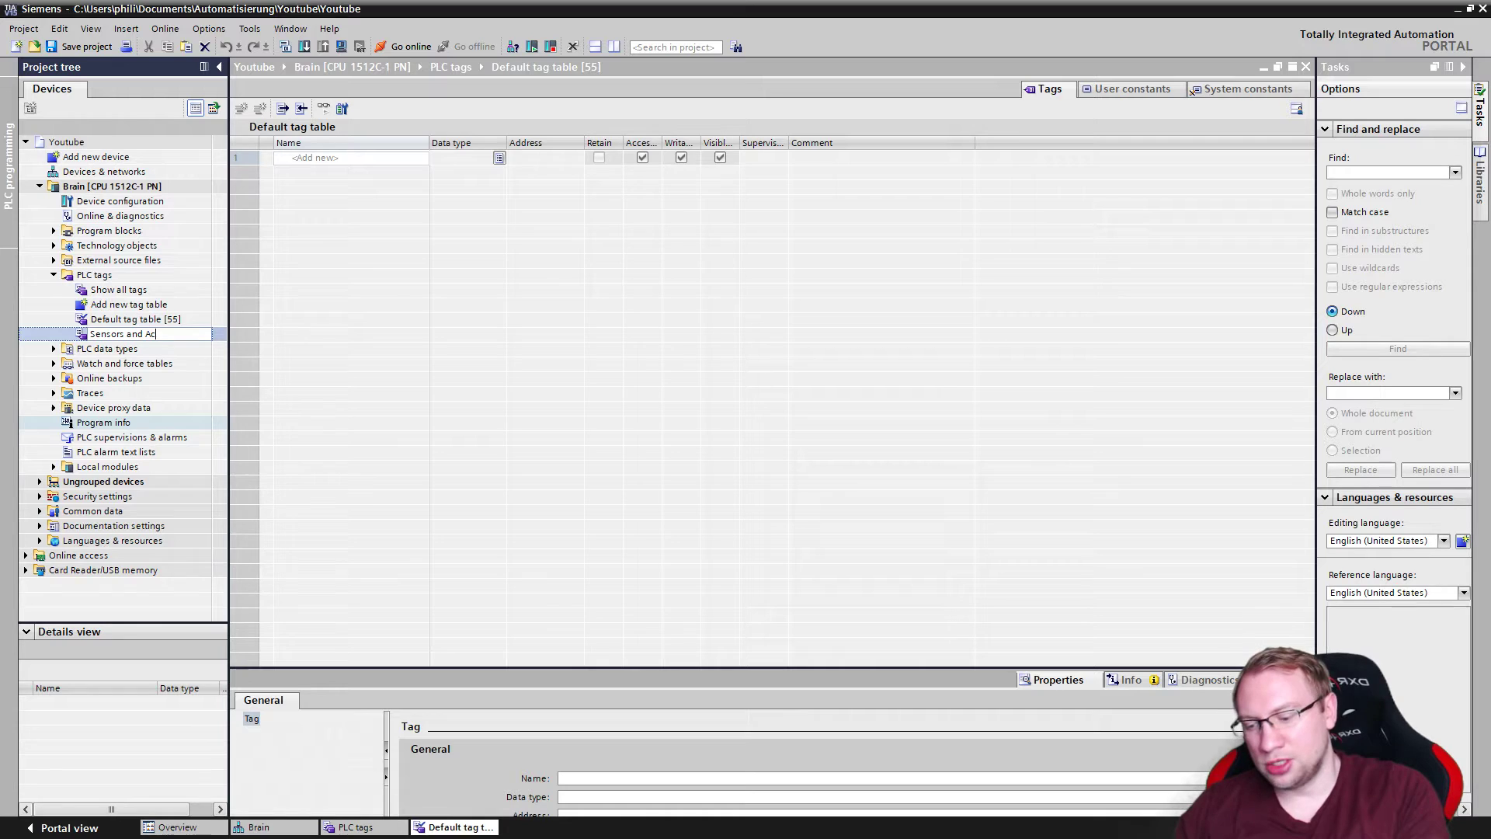
{"action": "type", "text": "tuators"}
{"action": "key", "text": "Return"}
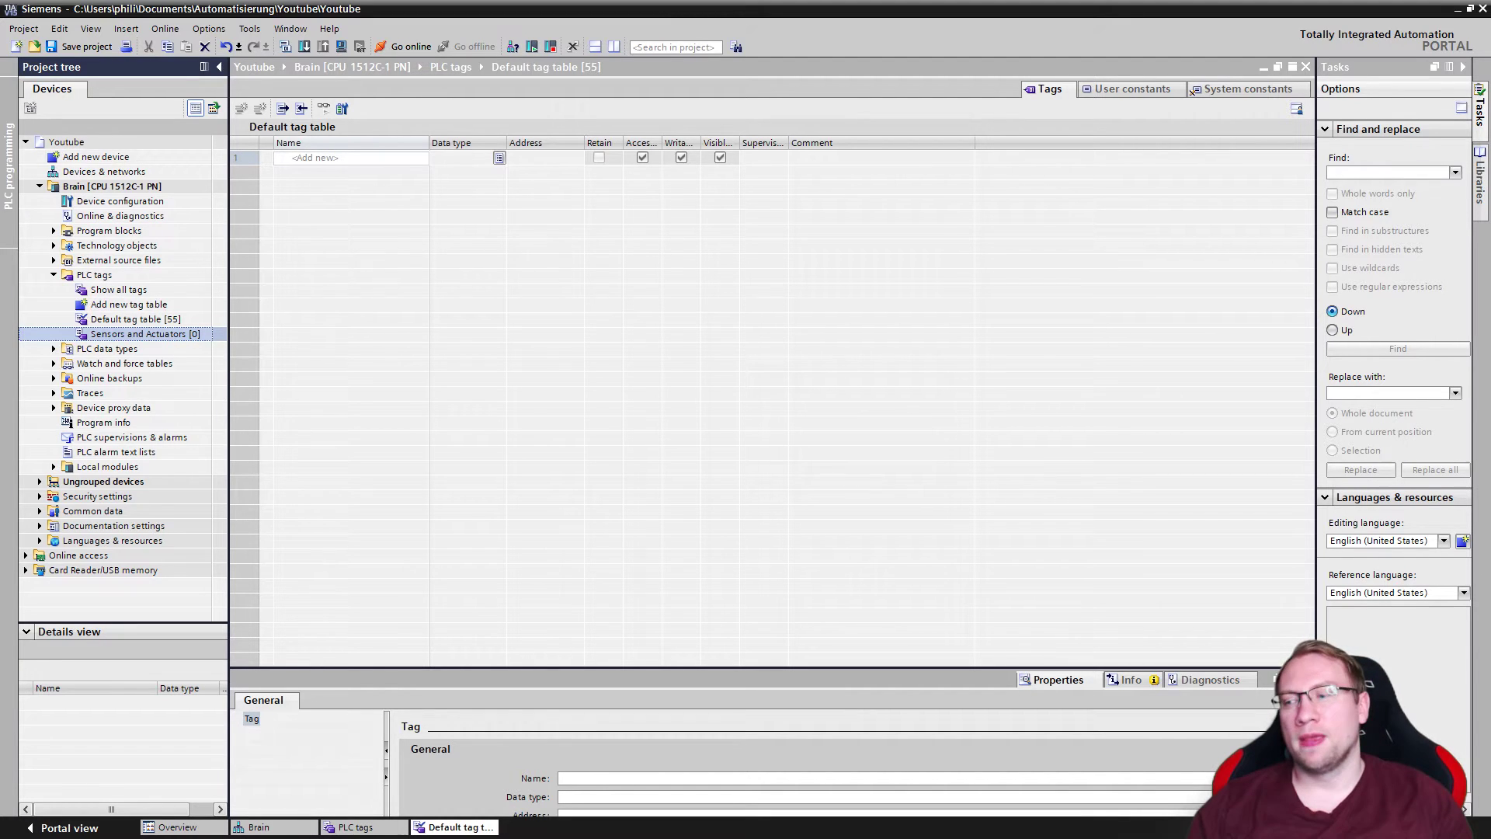
{"action": "key", "text": "alt+Tab"}
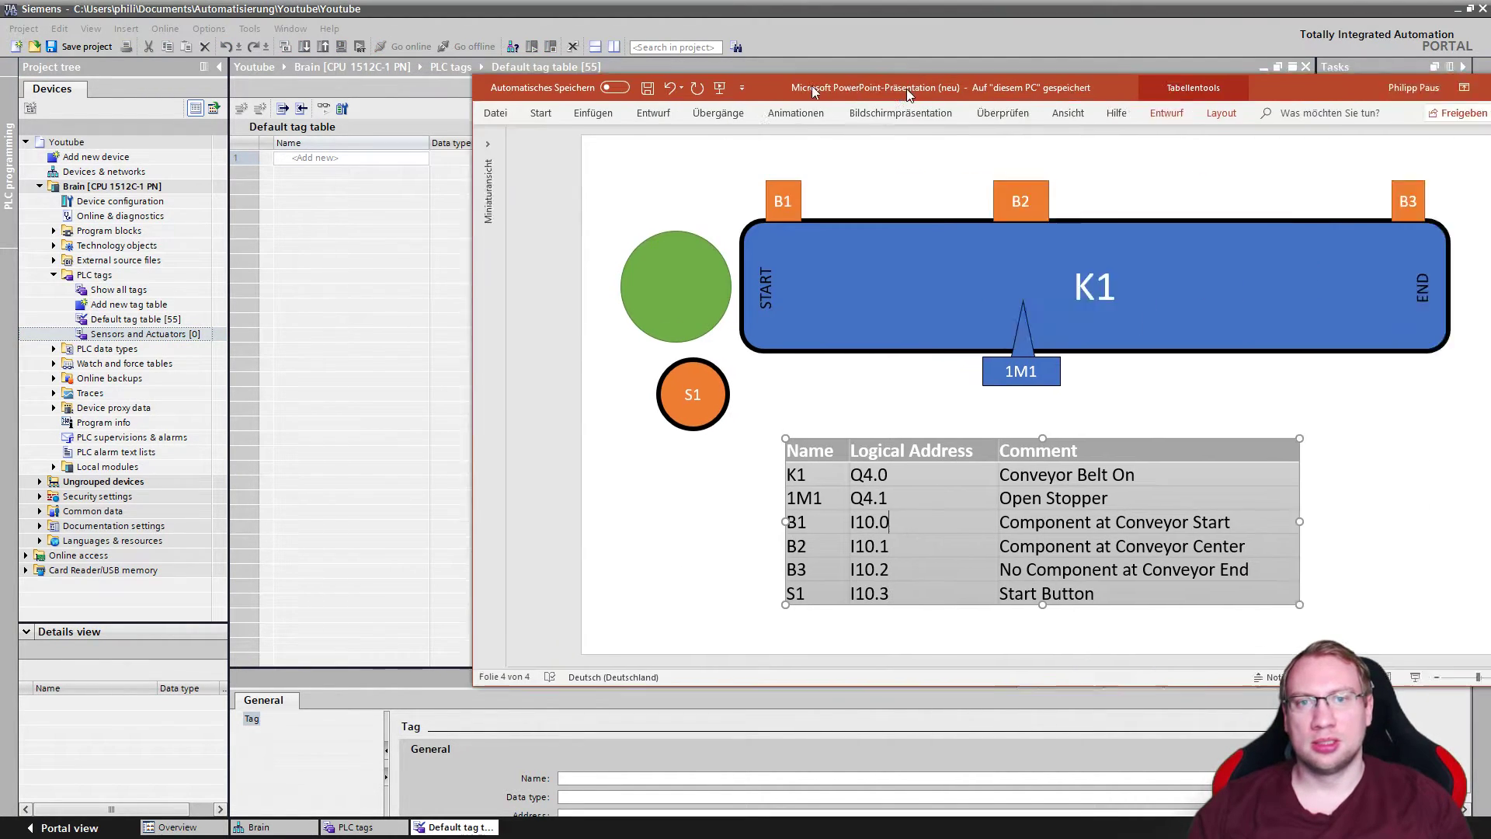
Step: Read sensor B1's address I10.0 and comment 'Component at Conveyor Start' from the PowerPoint slide
{"action": "left_click_drag", "start_coordinate": [909, 93], "coordinate": [768, 87]}
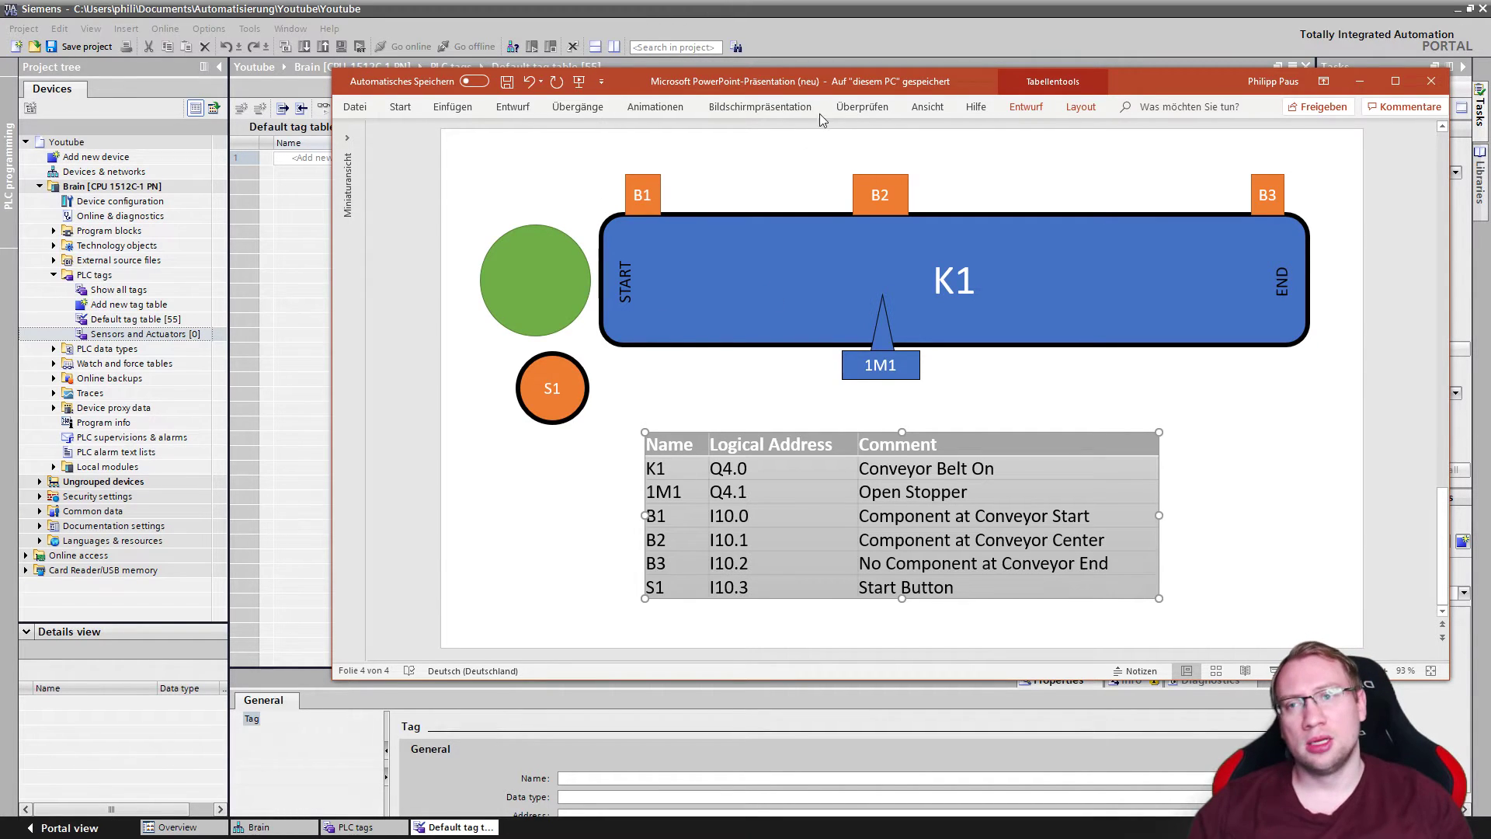
{"action": "double_click", "coordinate": [656, 517]}
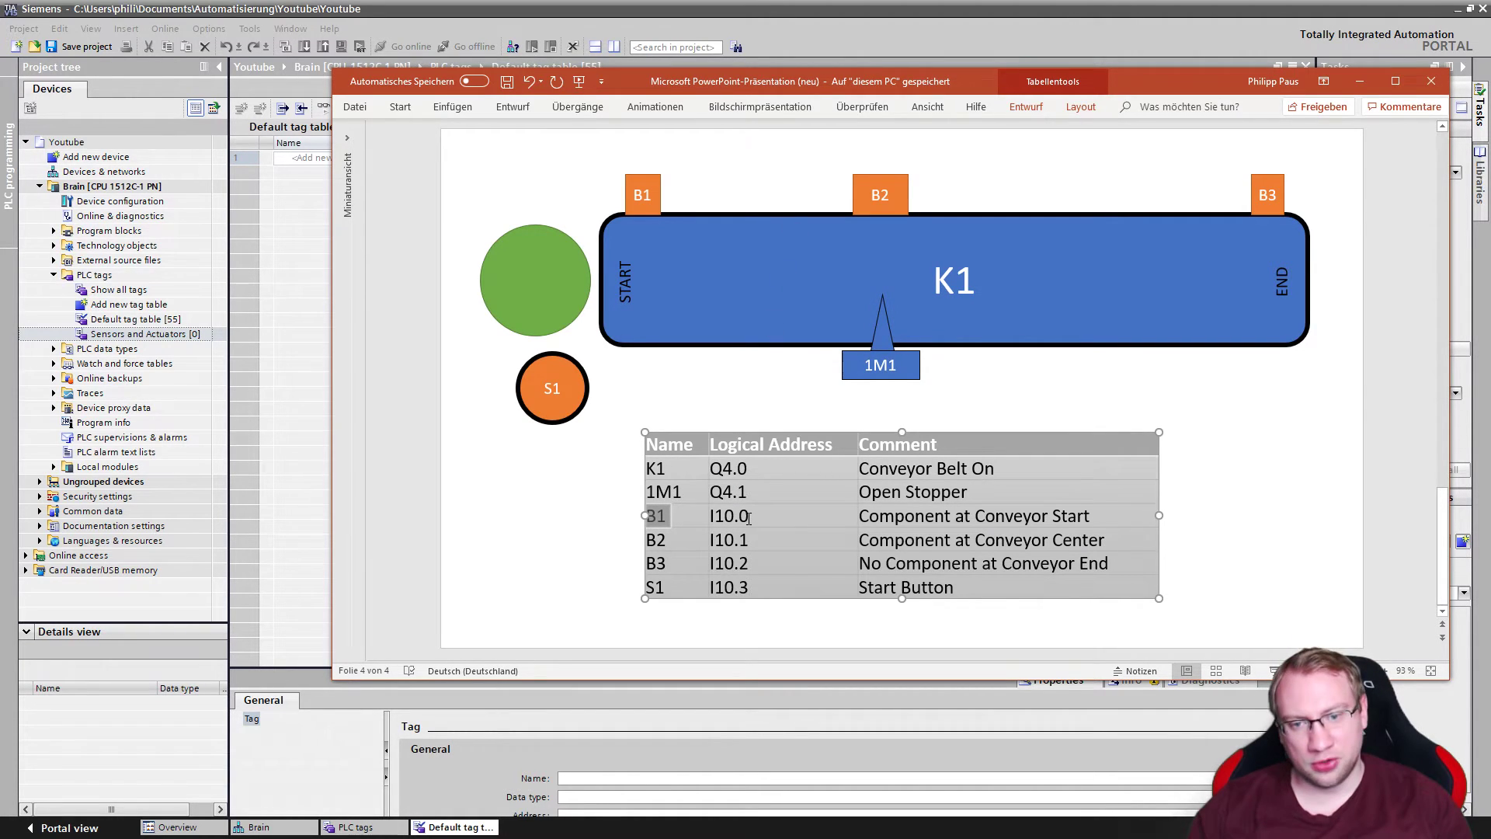
{"action": "left_click_drag", "start_coordinate": [893, 520], "coordinate": [1092, 516]}
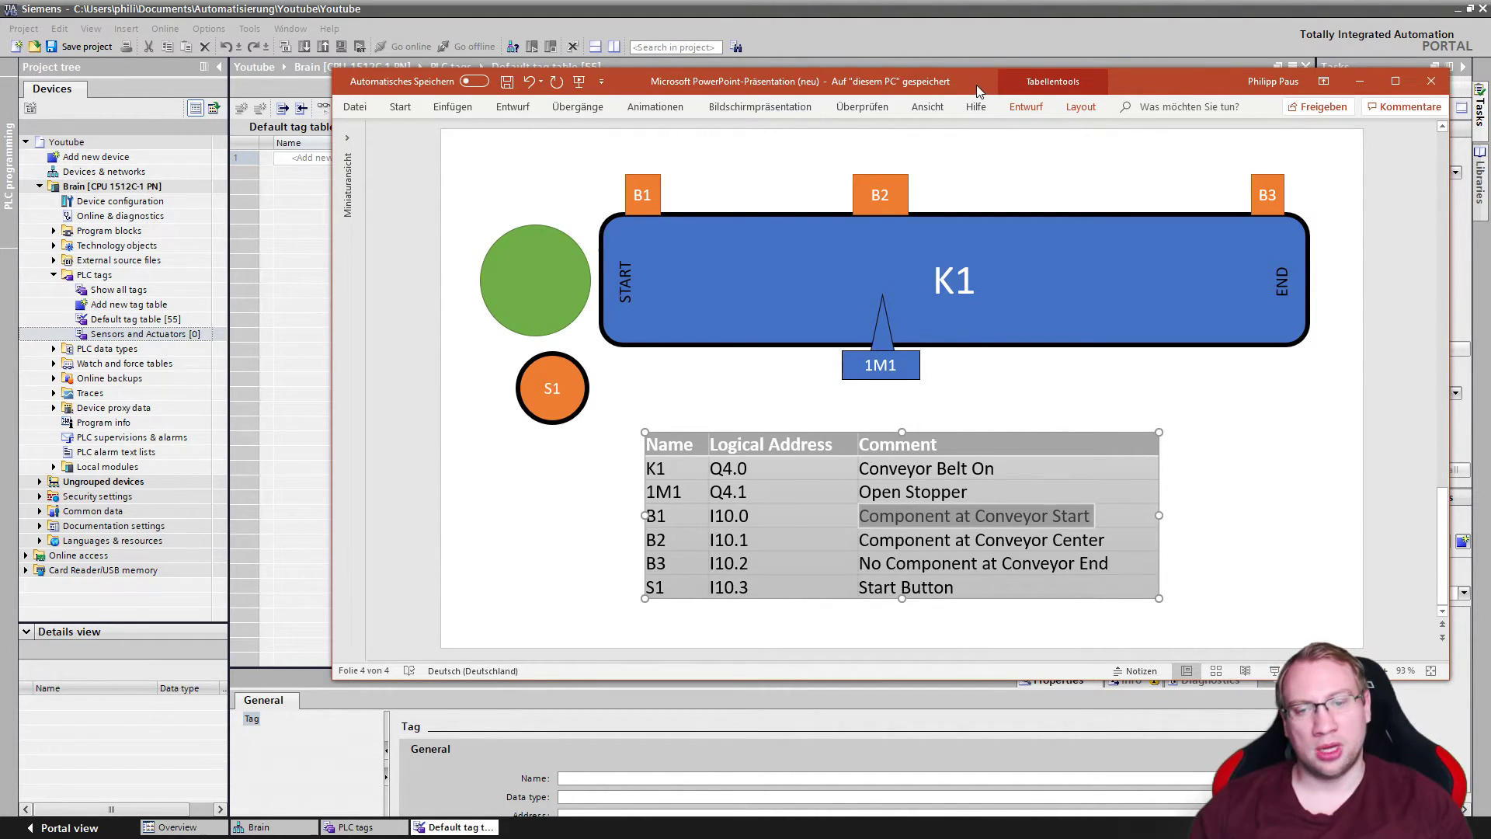
{"action": "key", "text": "alt+Tab"}
Step: Create tag B1 at address %I10.0 in the Default tag table
{"action": "left_click", "coordinate": [325, 158]}
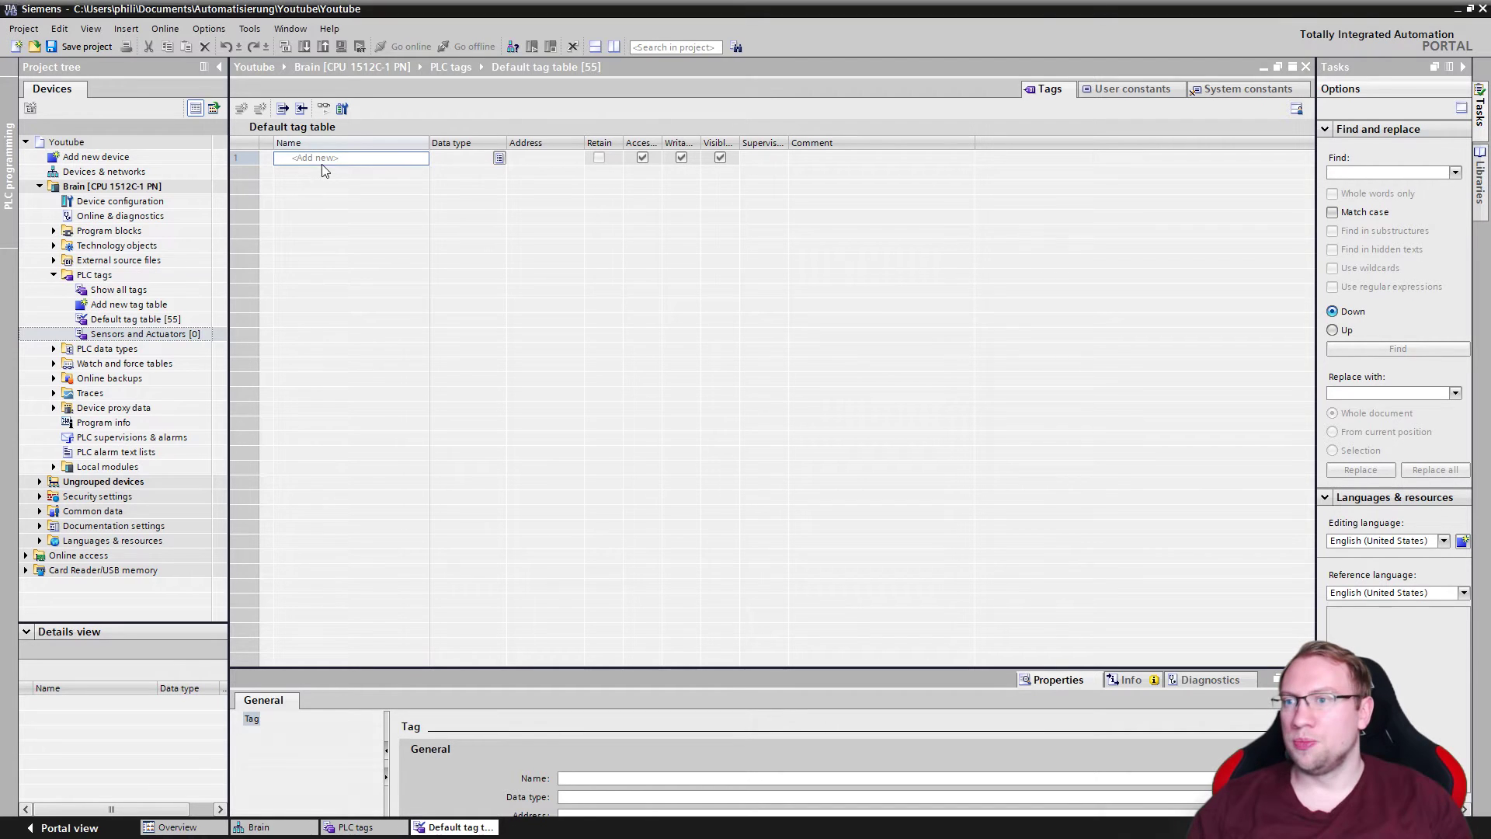
{"action": "type", "text": "B1"}
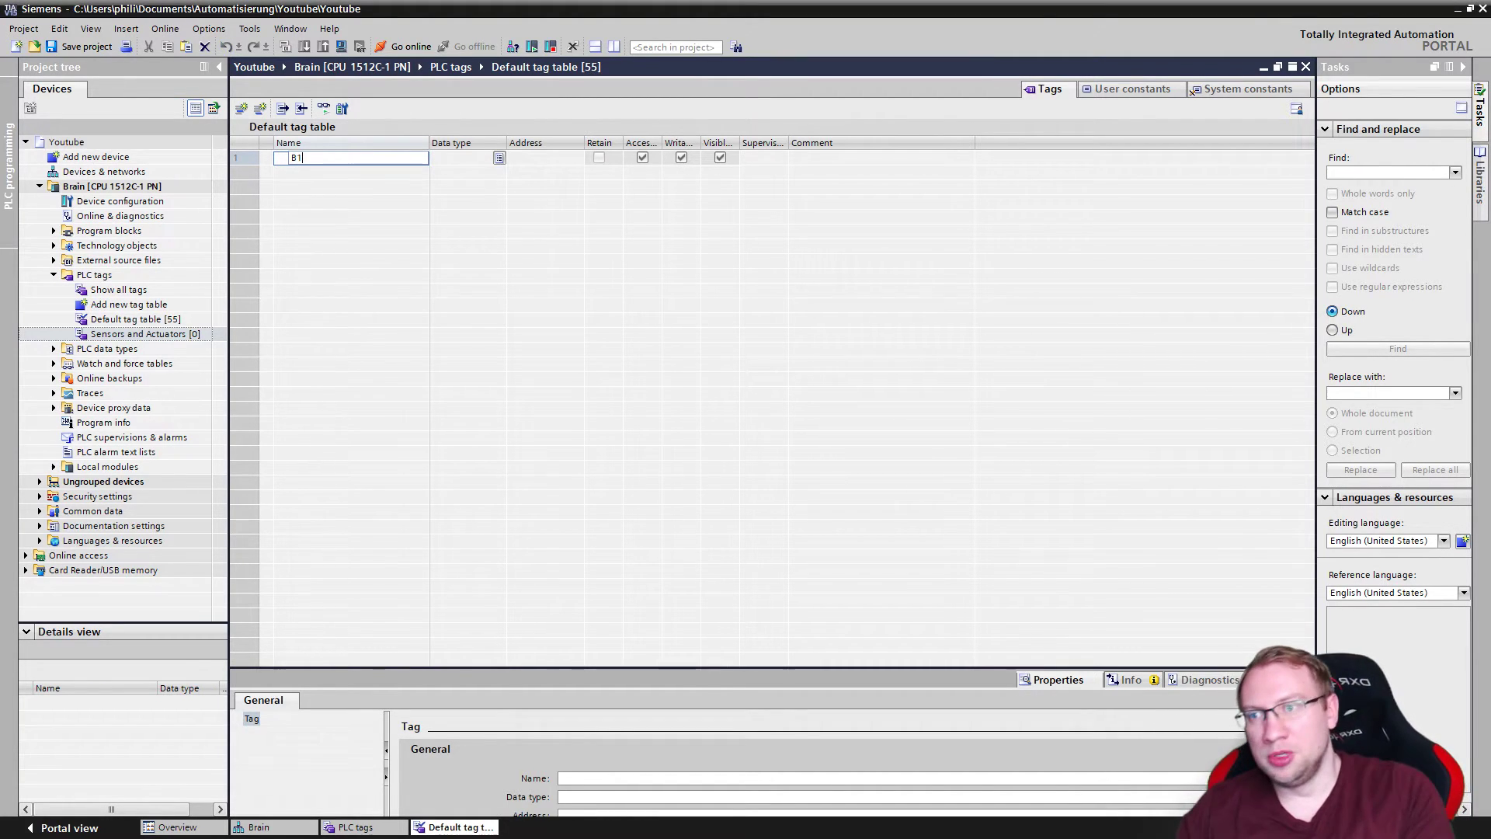
{"action": "key", "text": "Tab"}
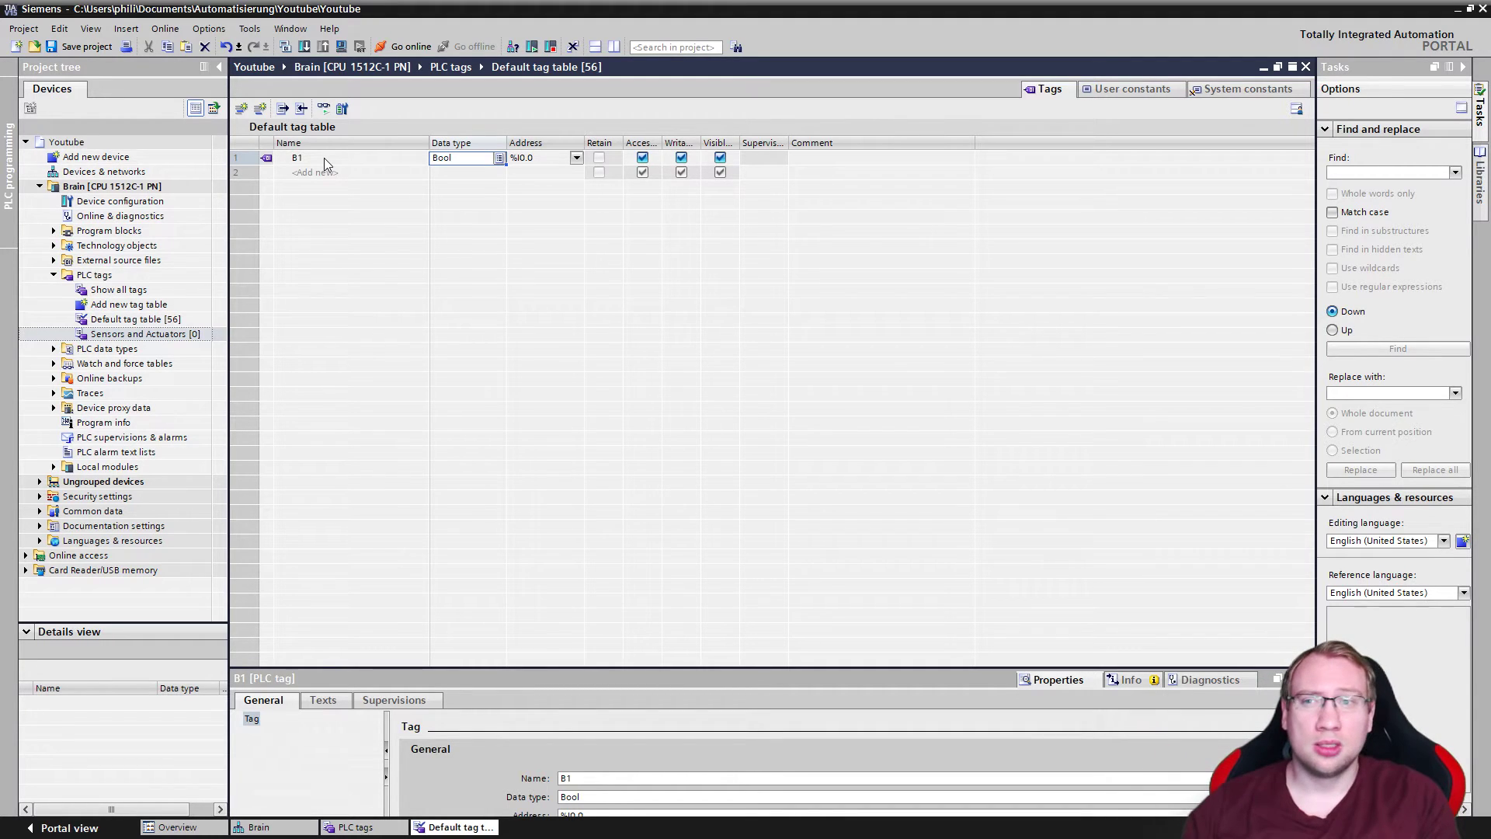
{"action": "key", "text": "Tab"}
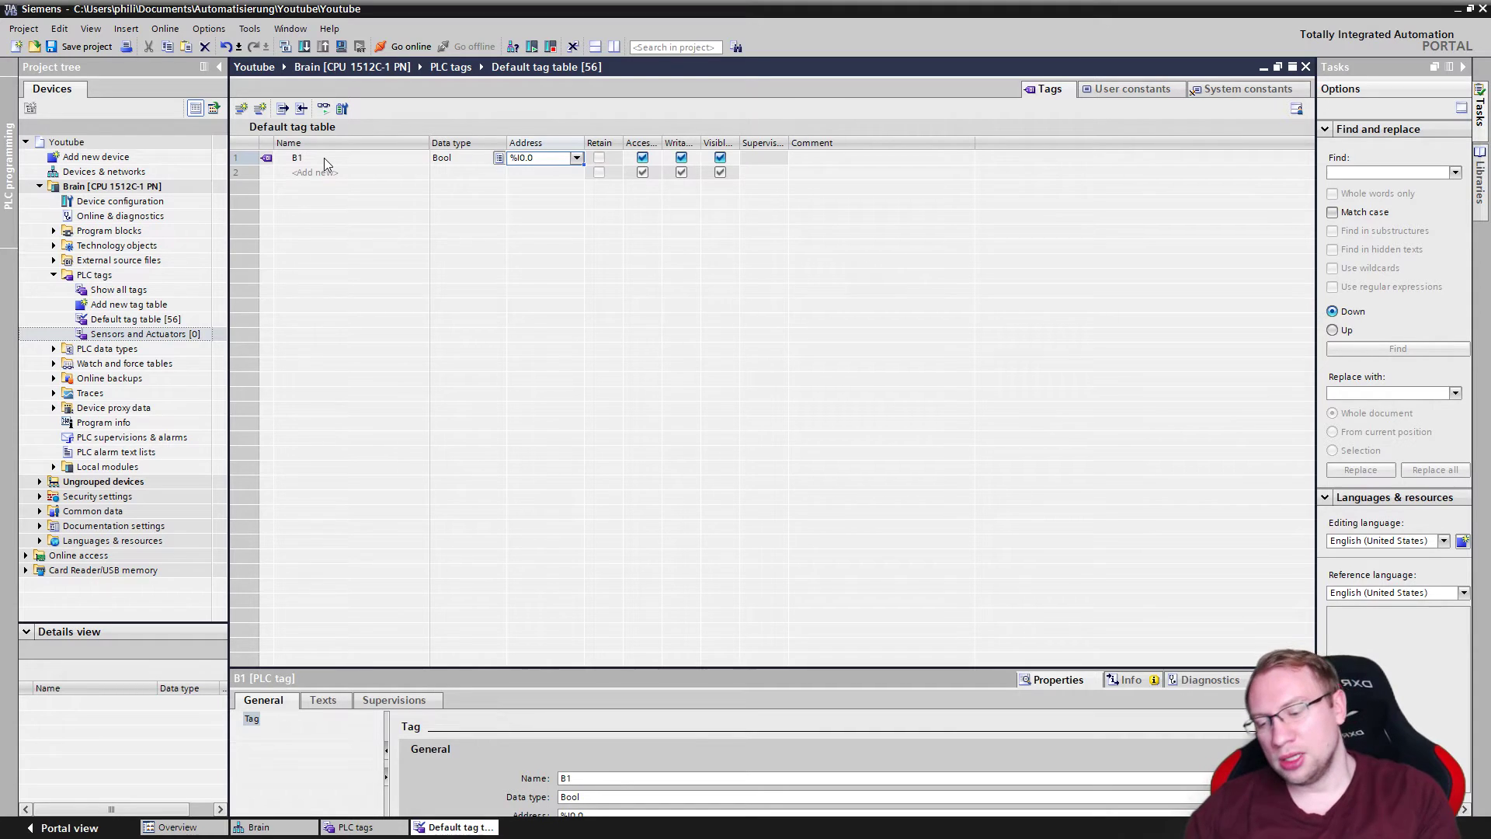
{"action": "type", "text": "I10.0"}
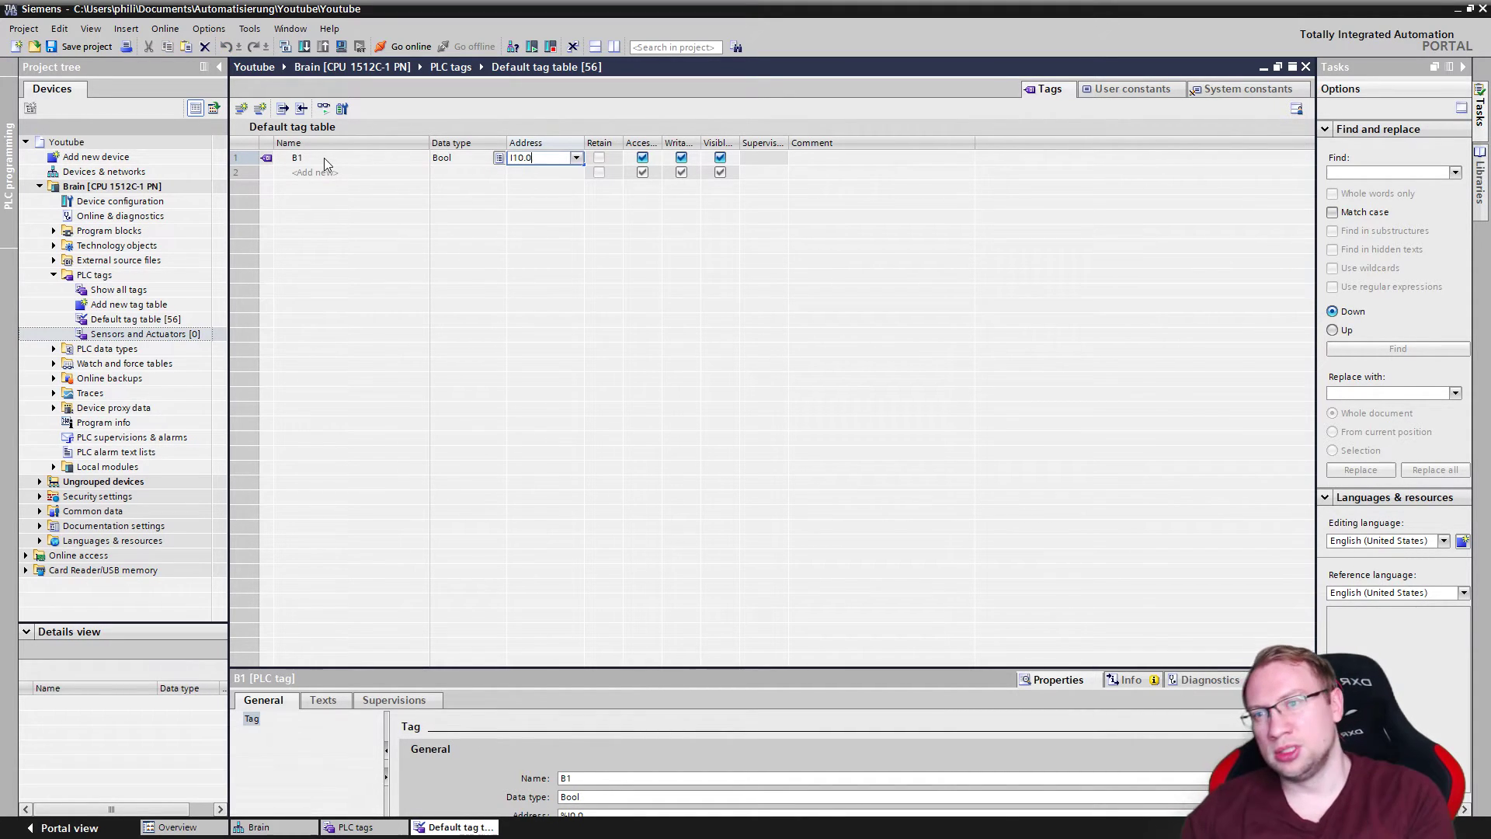
{"action": "key", "text": "Return"}
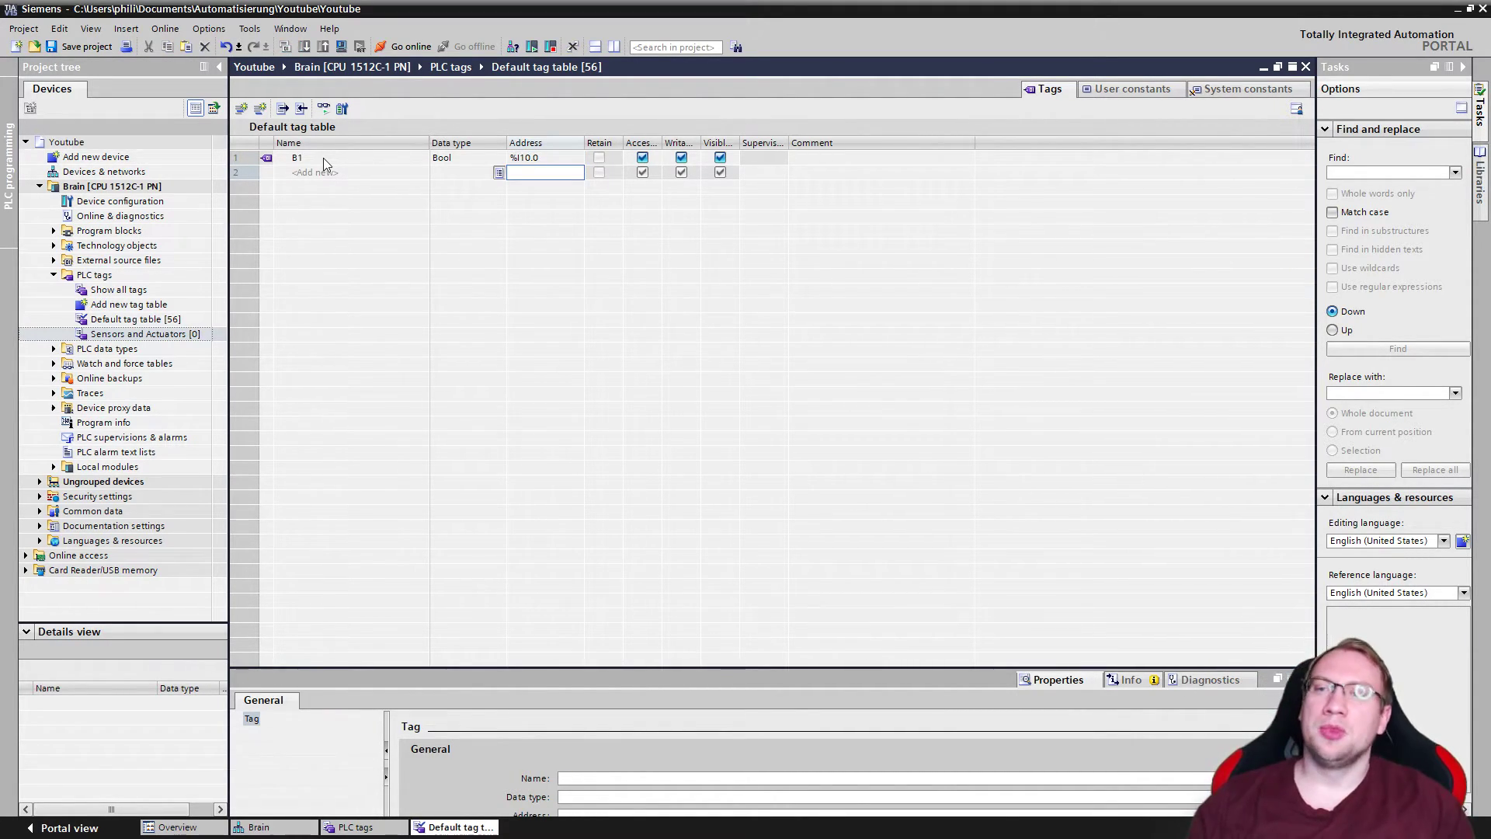
{"action": "left_click", "coordinate": [515, 158]}
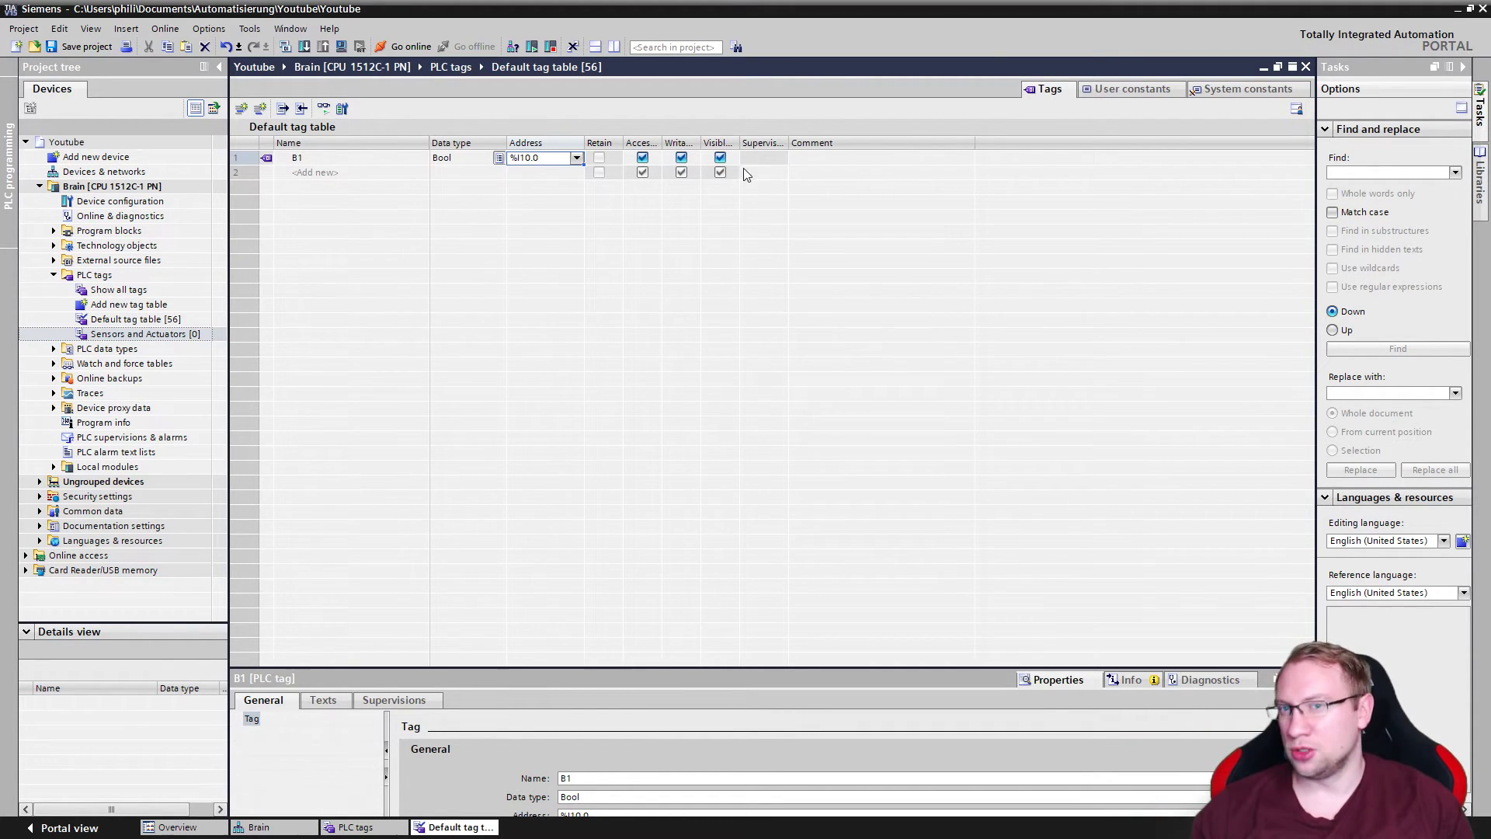
Step: Give B1 the comment 'Component at Conveyor Start' and save the project
{"action": "left_click", "coordinate": [812, 159]}
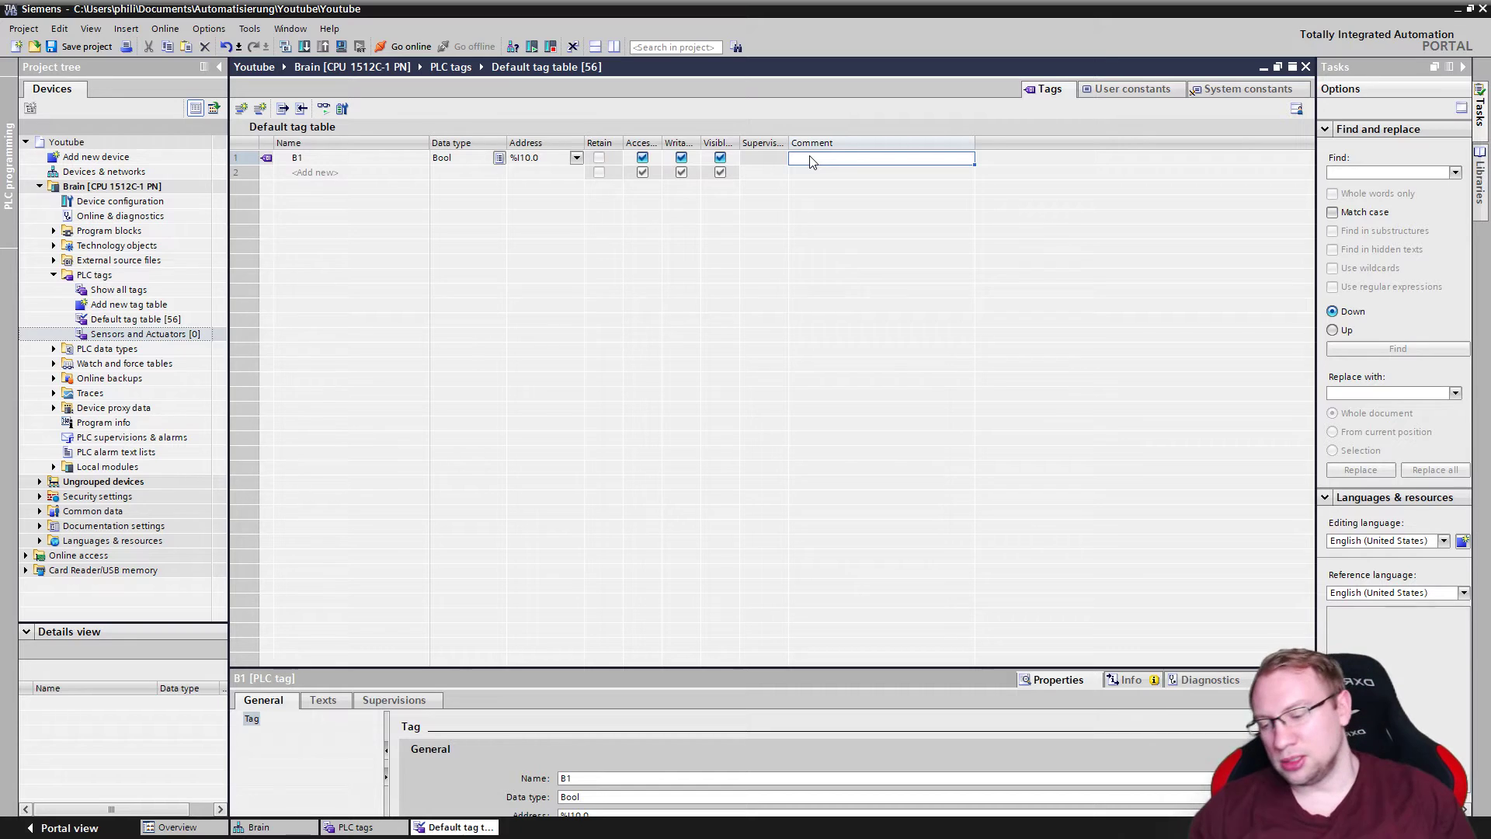
{"action": "type", "text": "Component at Conve"}
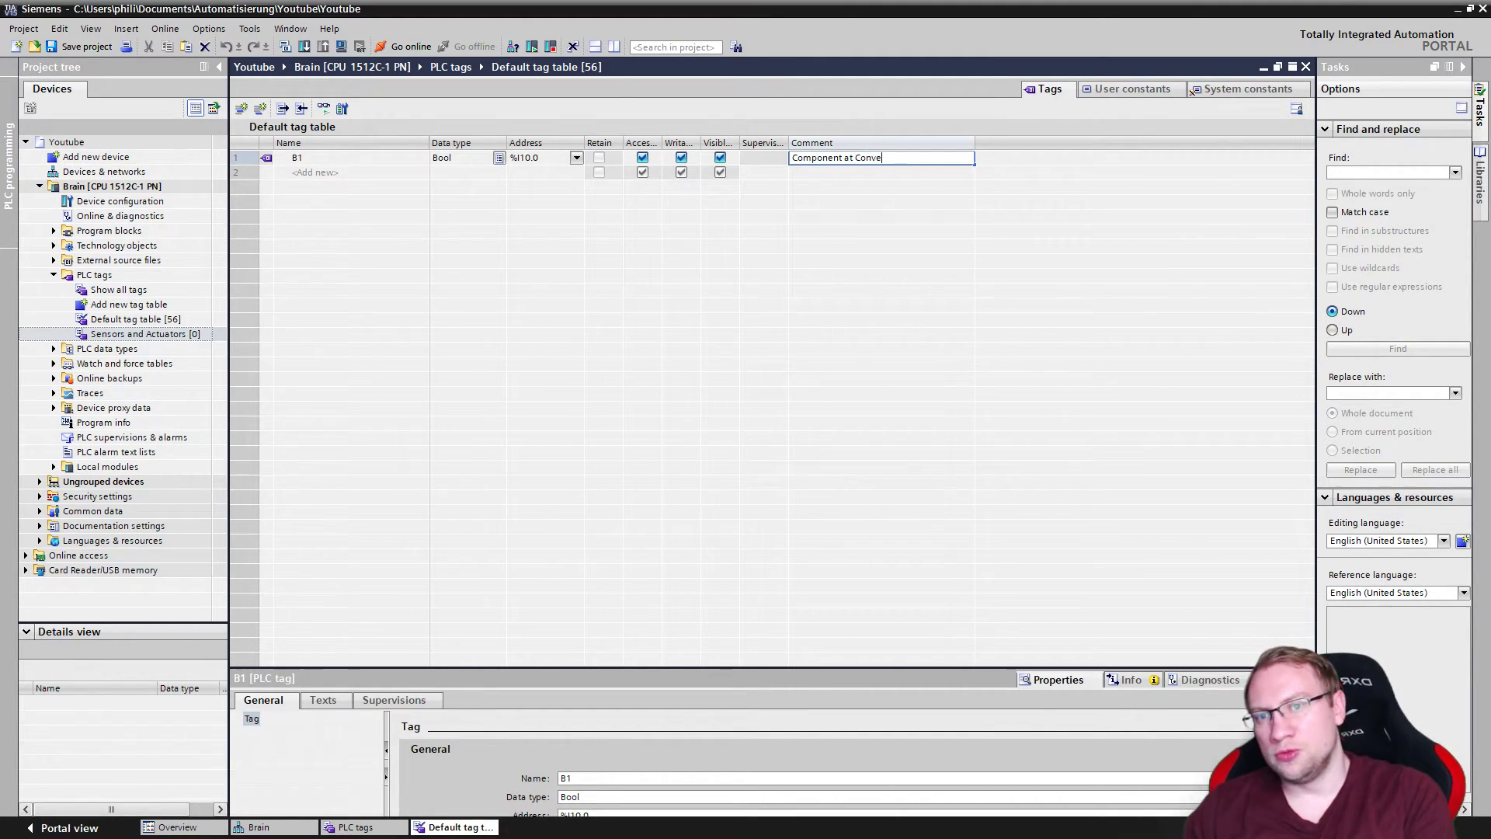
{"action": "type", "text": "yor Start"}
{"action": "key", "text": "Return"}
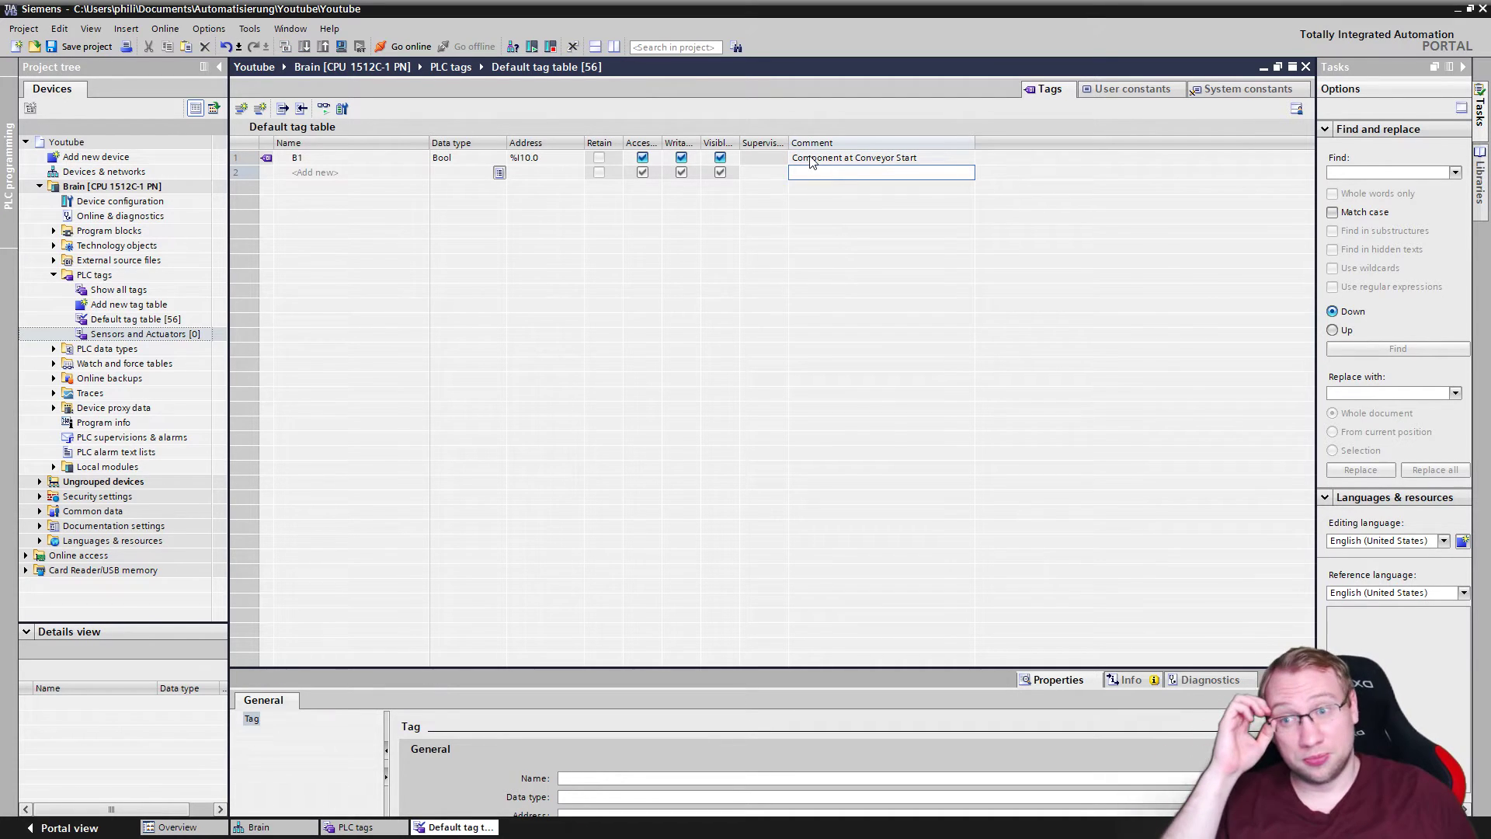
{"action": "left_click", "coordinate": [101, 48]}
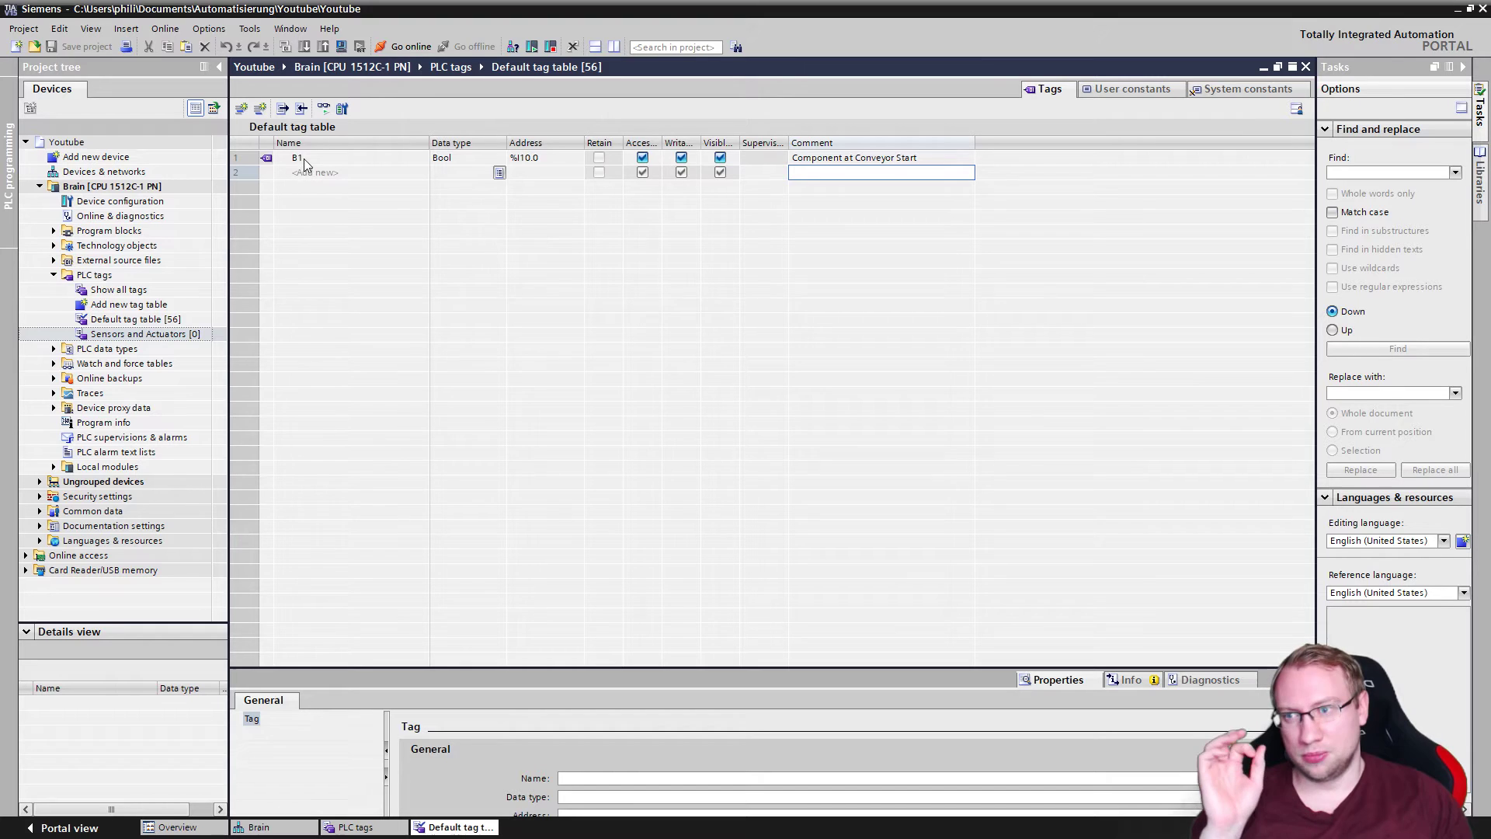
{"action": "left_click", "coordinate": [240, 156]}
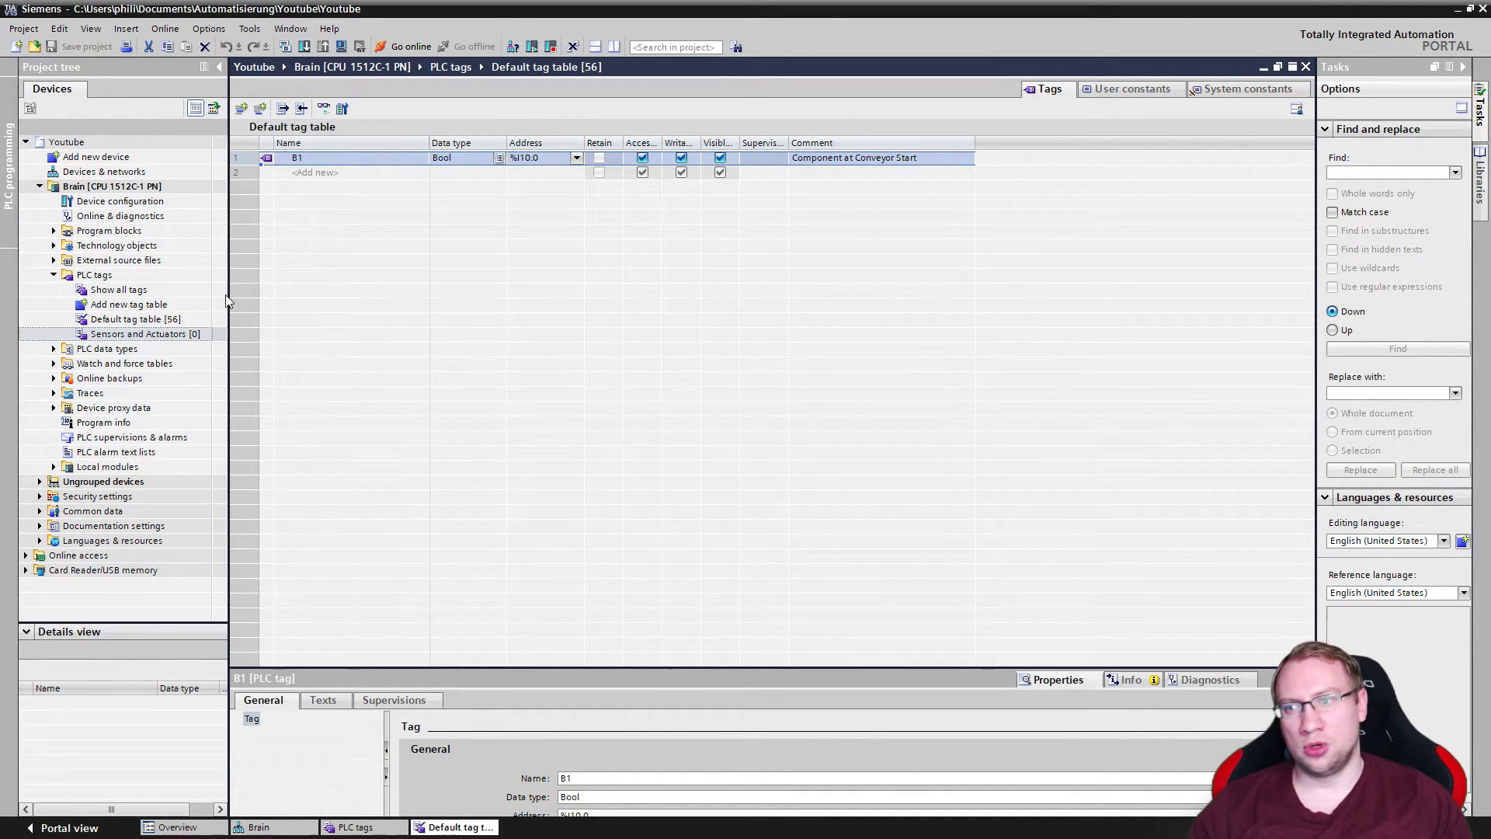
Step: Open the Brain device configuration and inspect B1 on input channel %I10.0 and the next module
{"action": "double_click", "coordinate": [120, 201]}
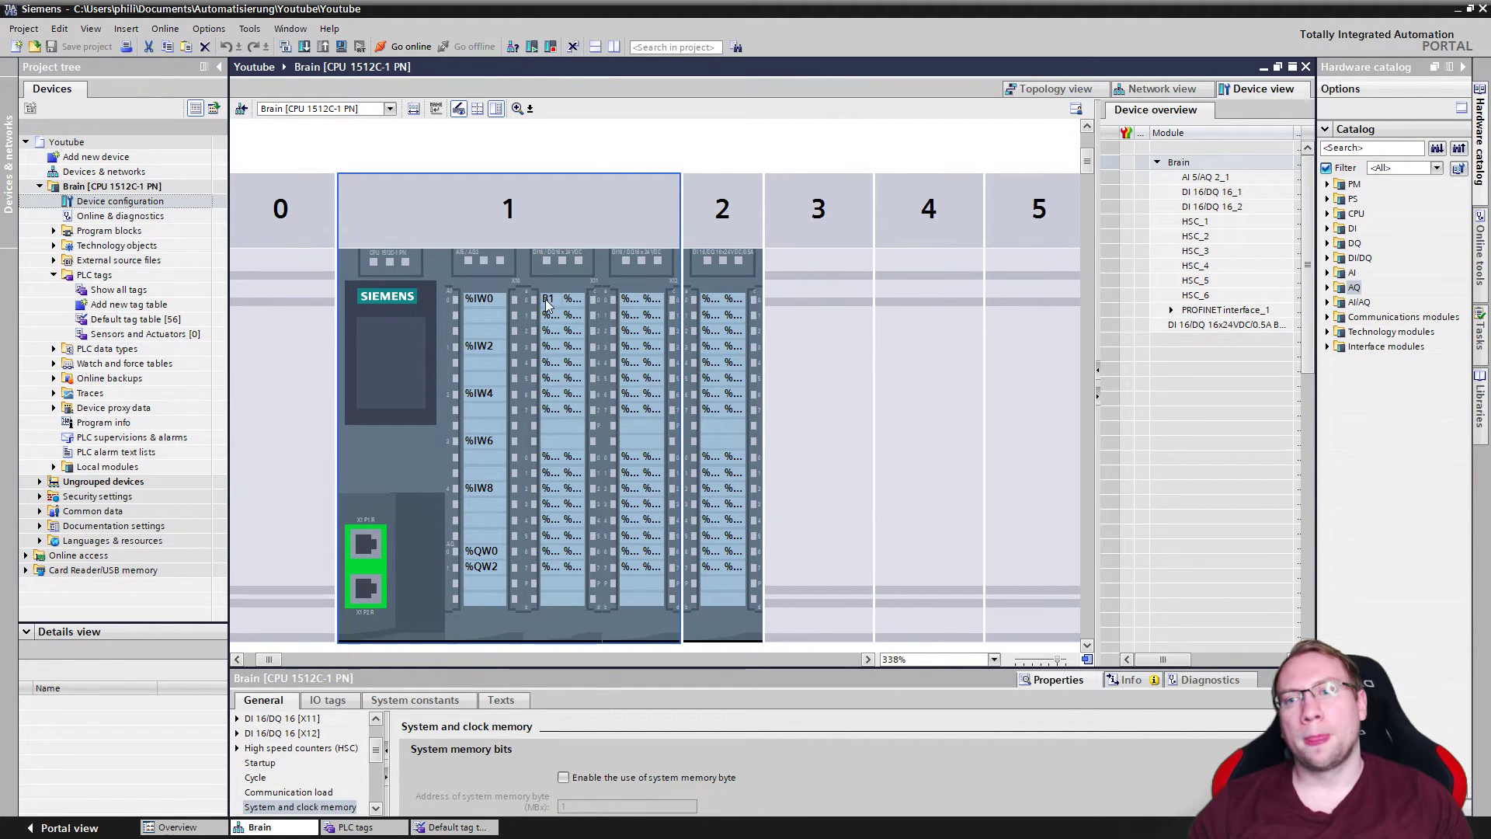
{"action": "left_click", "coordinate": [549, 302]}
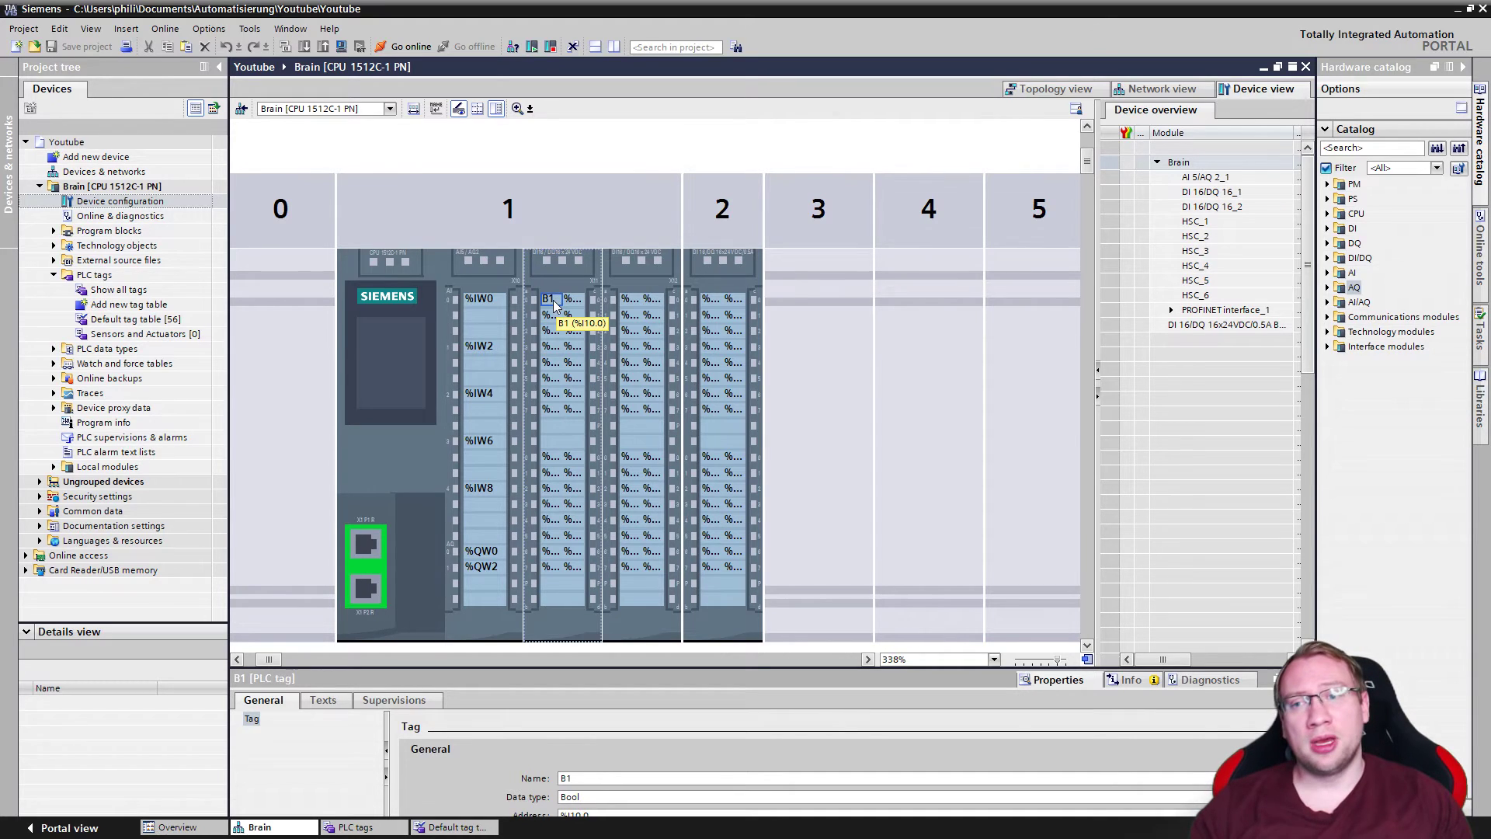
{"action": "left_click", "coordinate": [630, 301]}
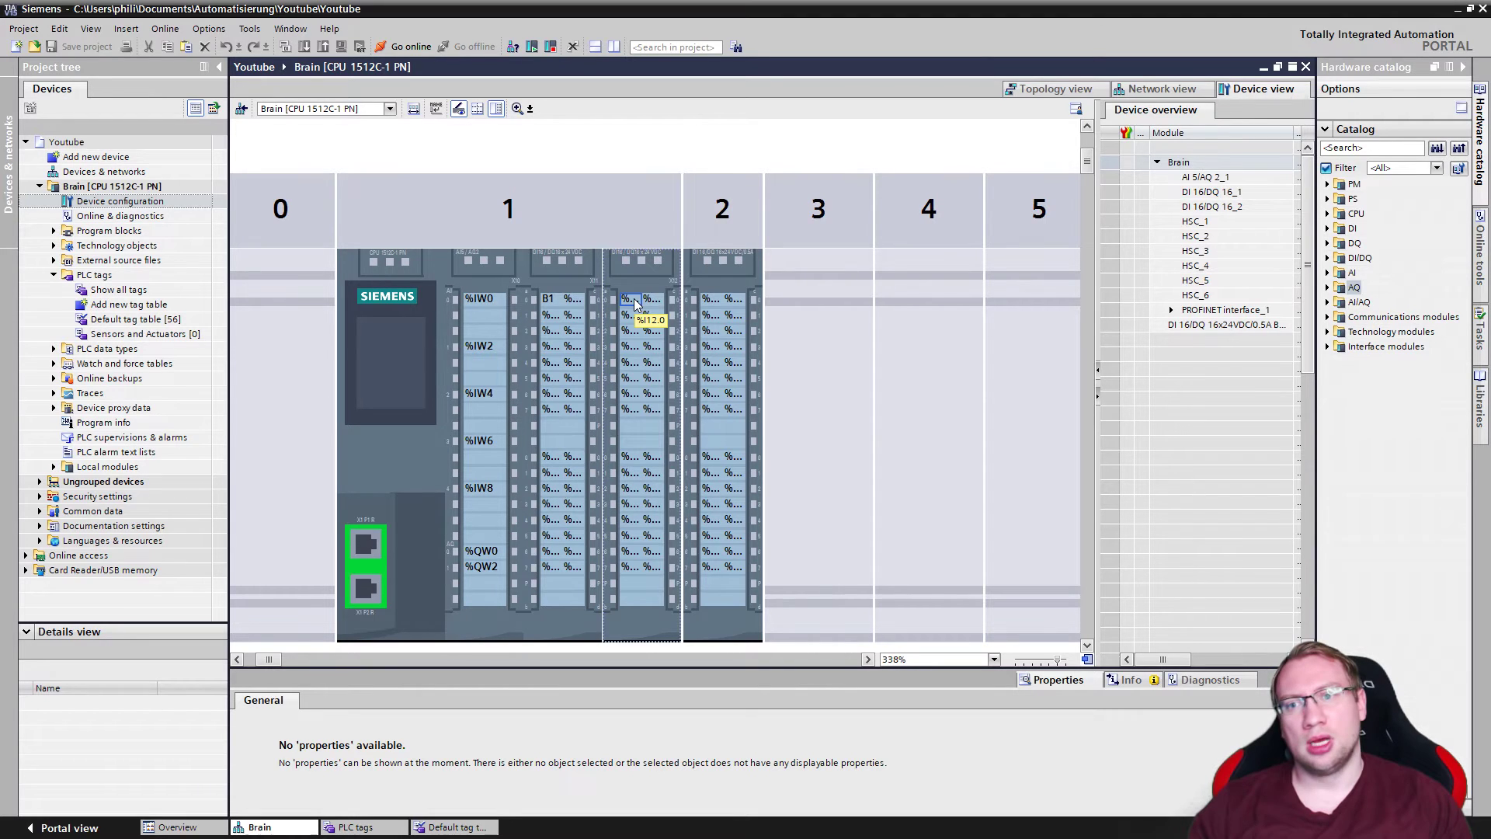
Step: Cut tag B1 from the Default tag table and paste it into Sensors and Actuators
{"action": "double_click", "coordinate": [129, 334]}
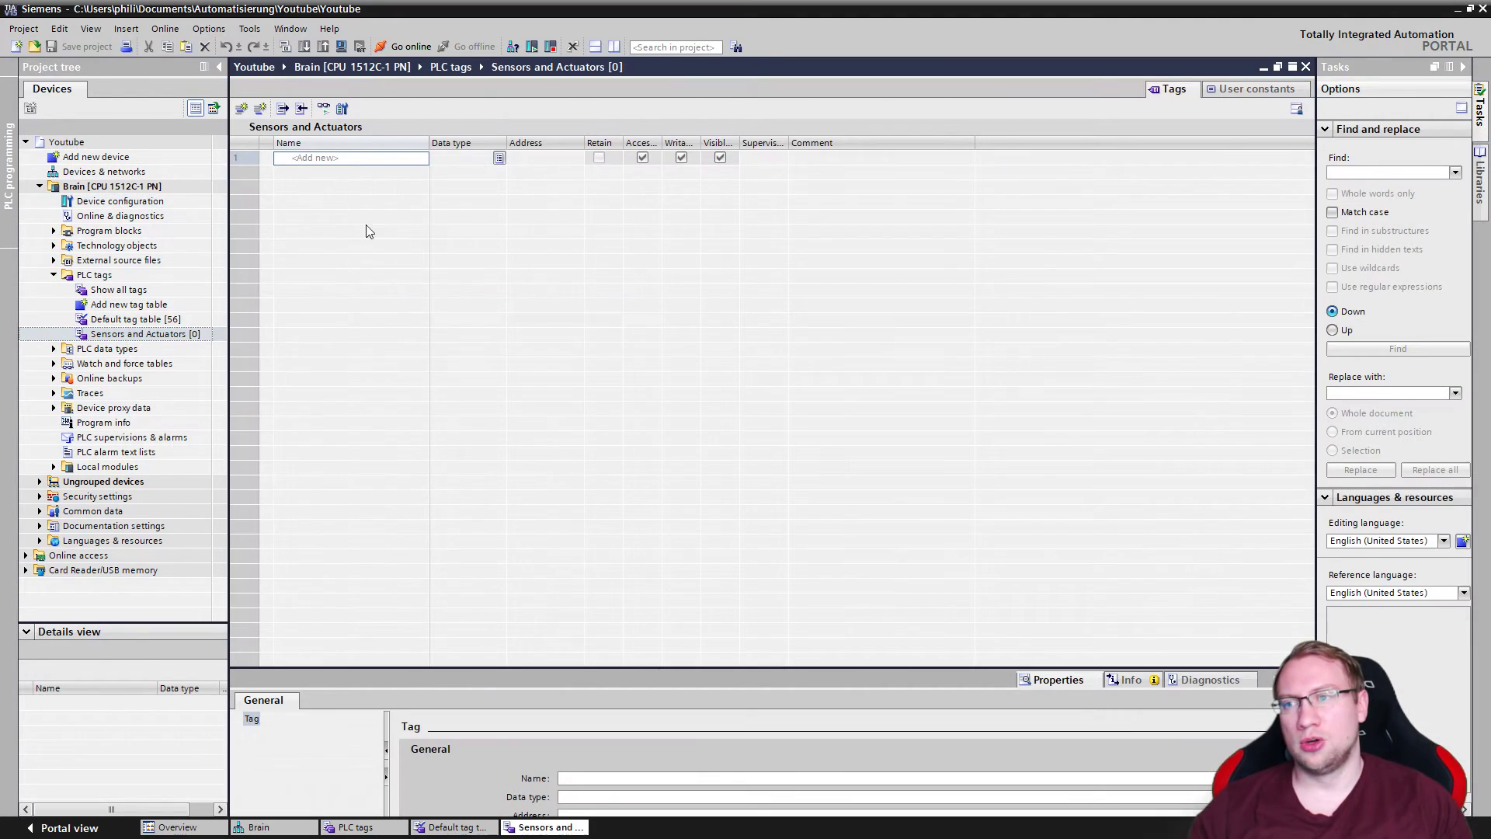
{"action": "double_click", "coordinate": [131, 319]}
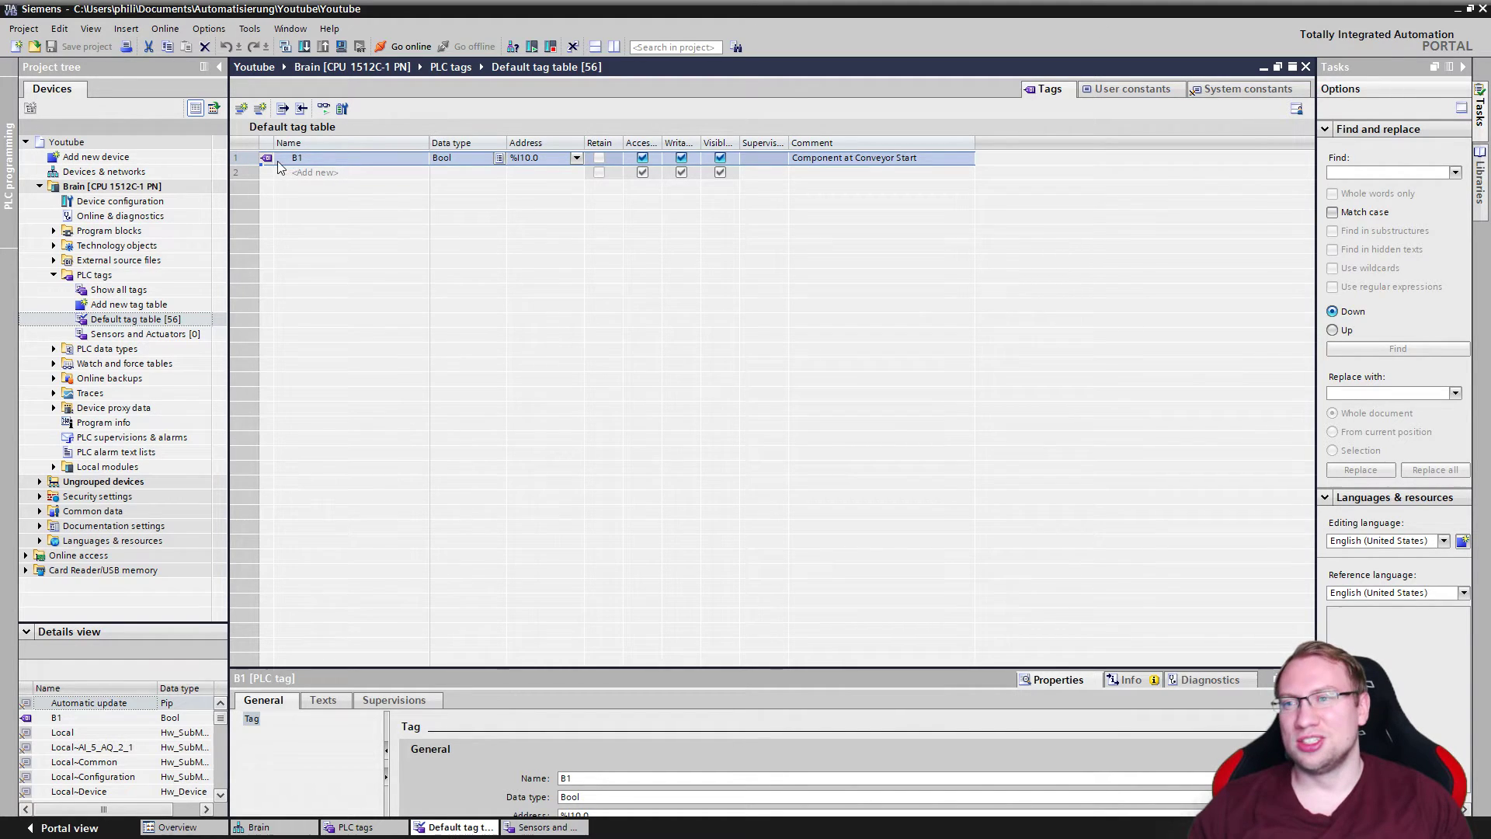
{"action": "right_click", "coordinate": [249, 159]}
{"action": "key", "text": "Escape"}
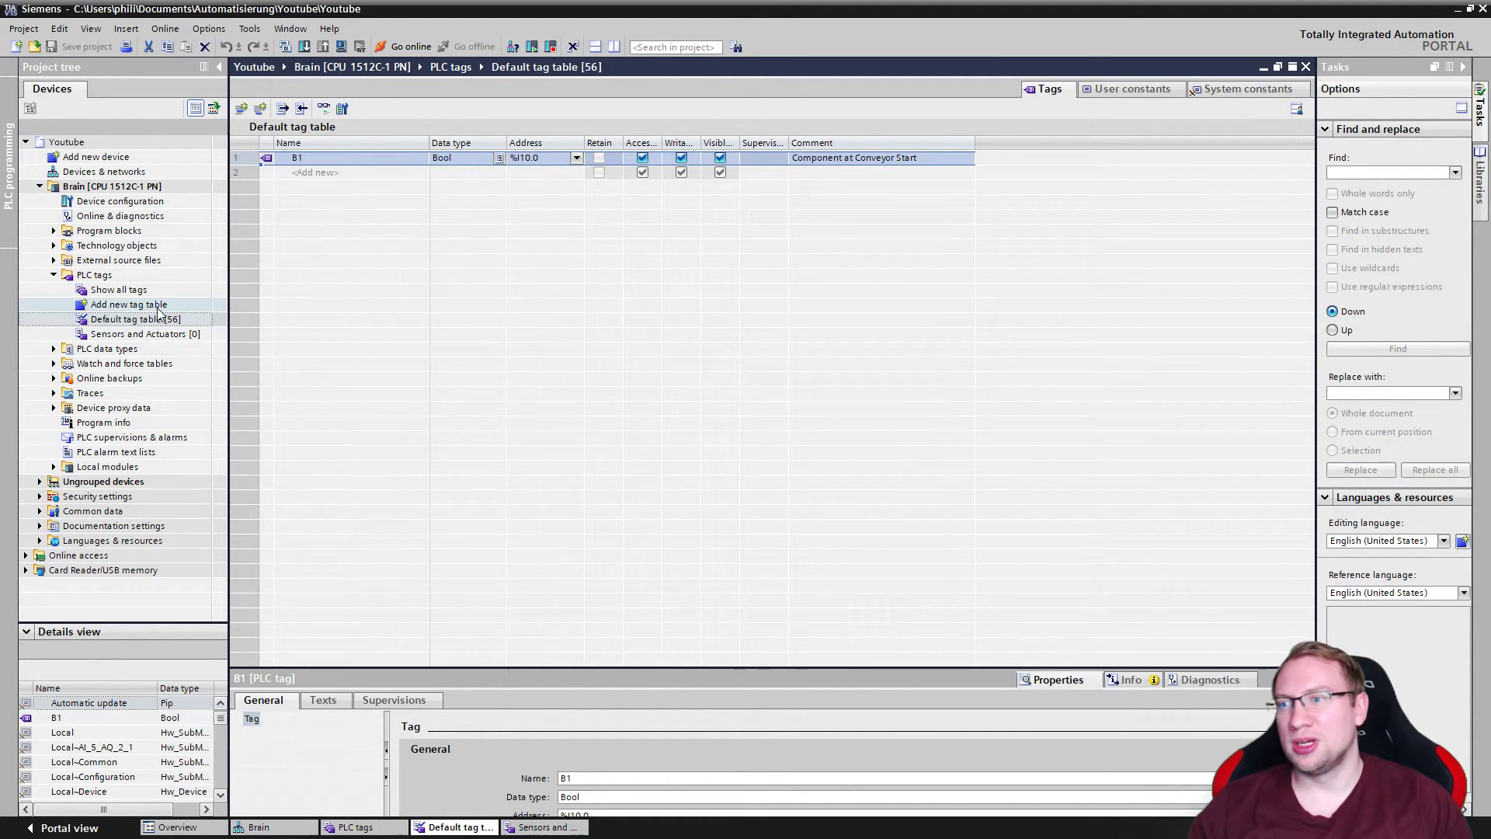
{"action": "double_click", "coordinate": [129, 334]}
{"action": "right_click", "coordinate": [258, 158]}
{"action": "left_click", "coordinate": [288, 216]}
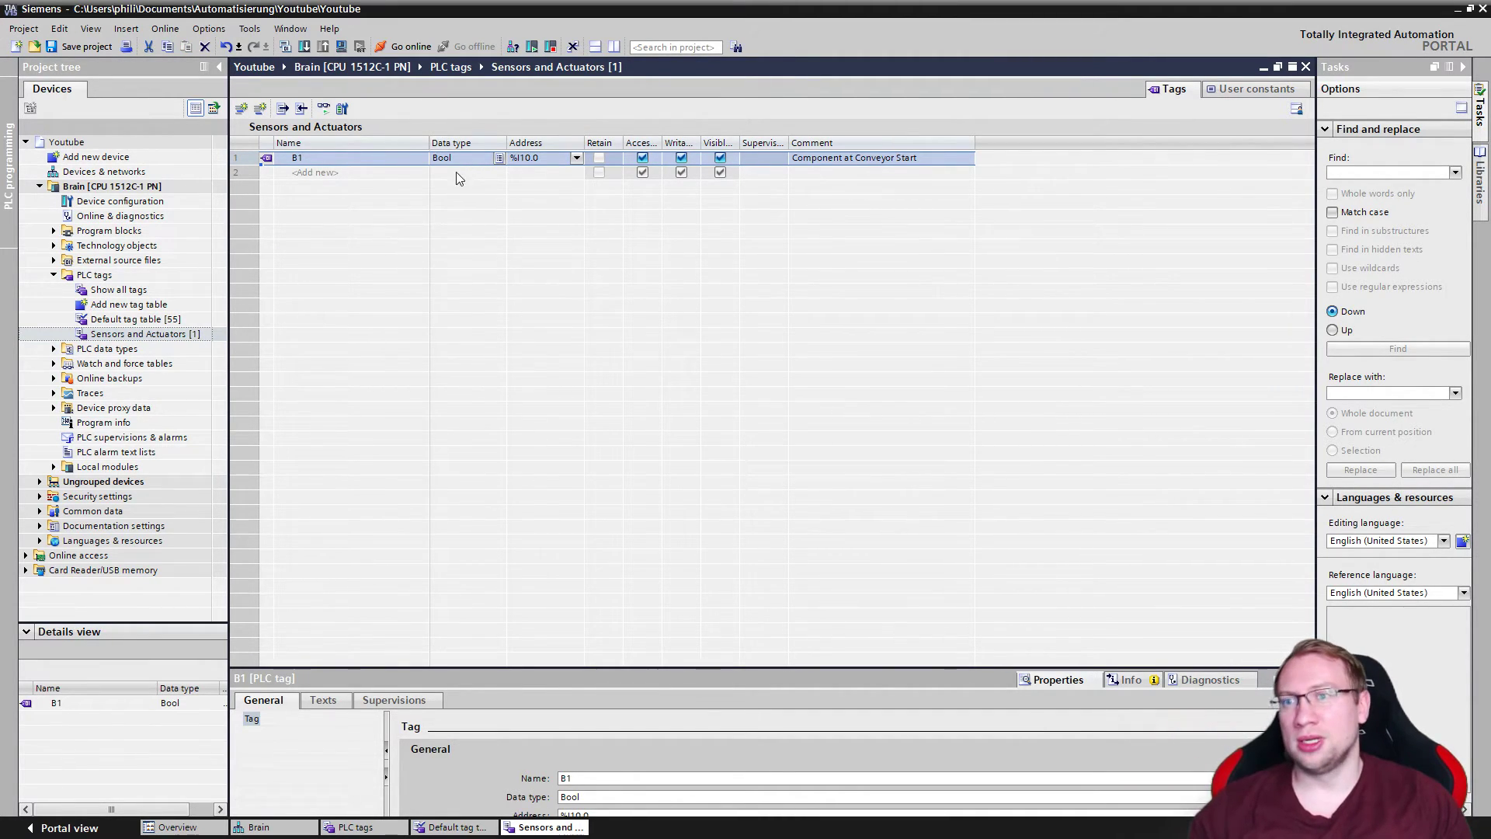
Step: Change B1's address from %I10.0 to %I12.0
{"action": "left_click", "coordinate": [546, 159]}
{"action": "left_click", "coordinate": [522, 159]}
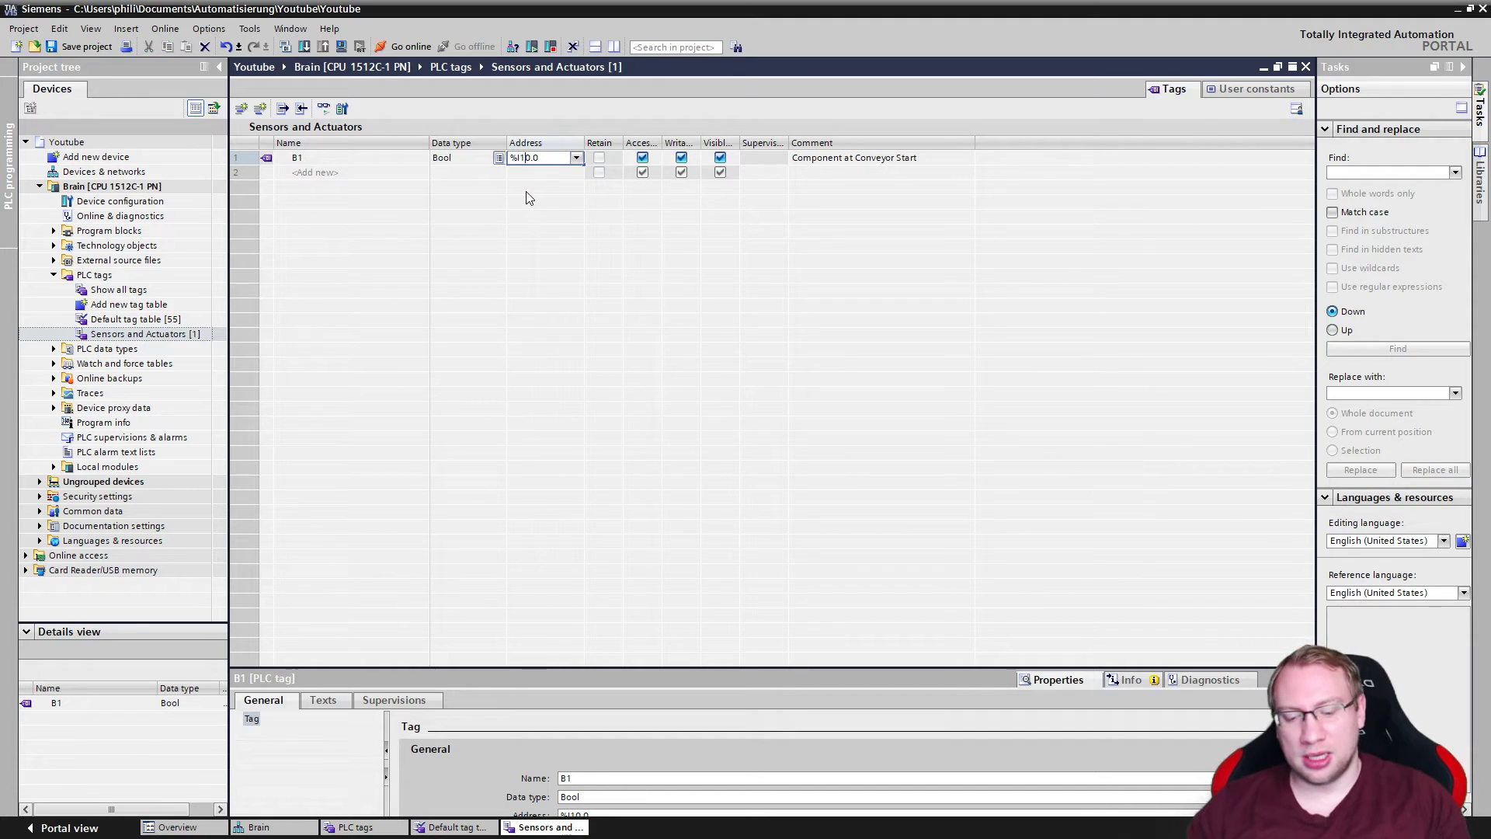
{"action": "key", "text": "Delete"}
{"action": "type", "text": "2"}
{"action": "key", "text": "Return"}
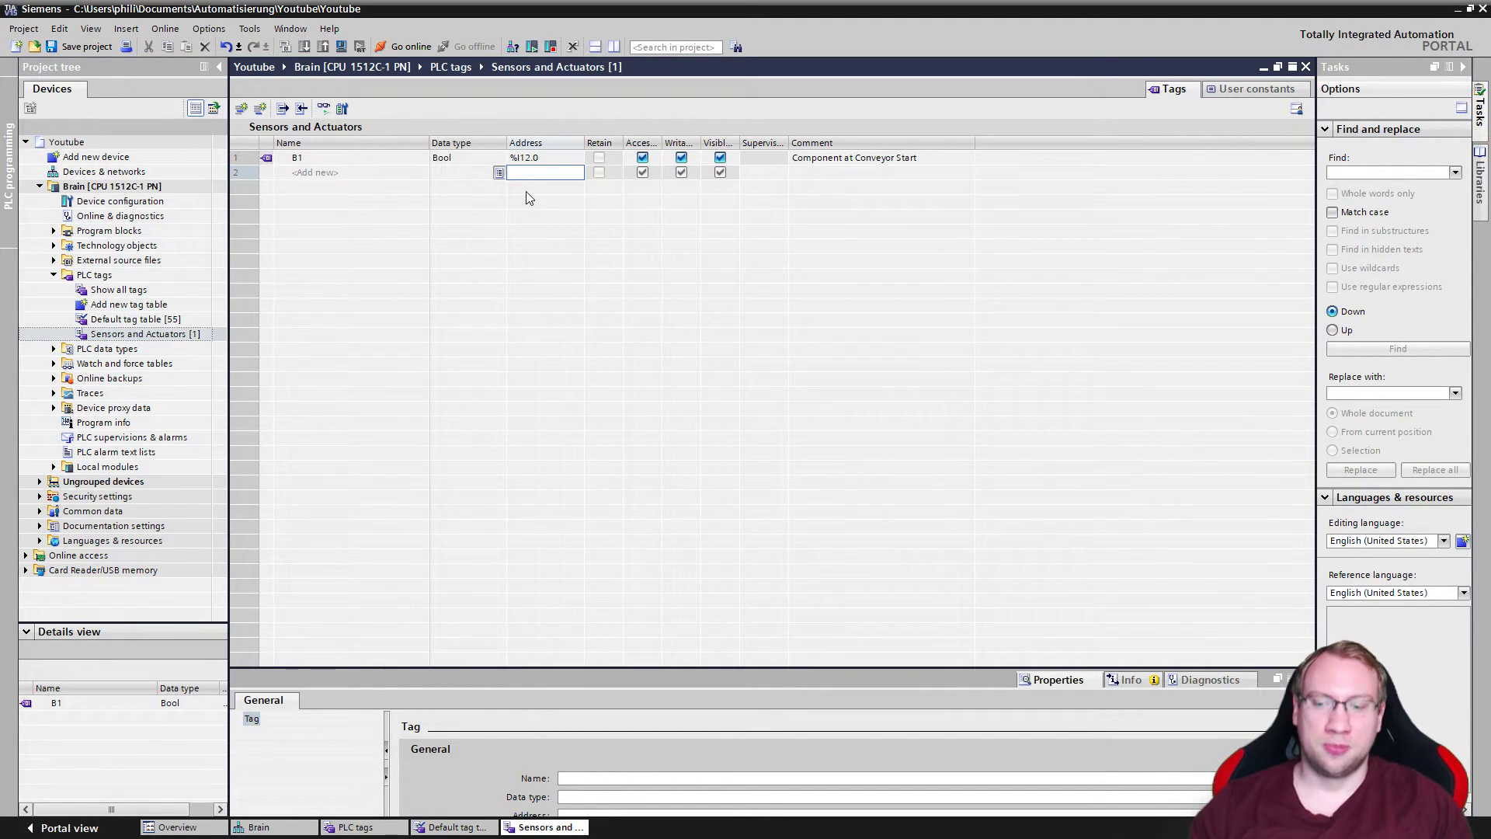
Step: Check B1's new %I12.0 channel in the device view against the conveyor I/O slide
{"action": "left_click", "coordinate": [280, 827]}
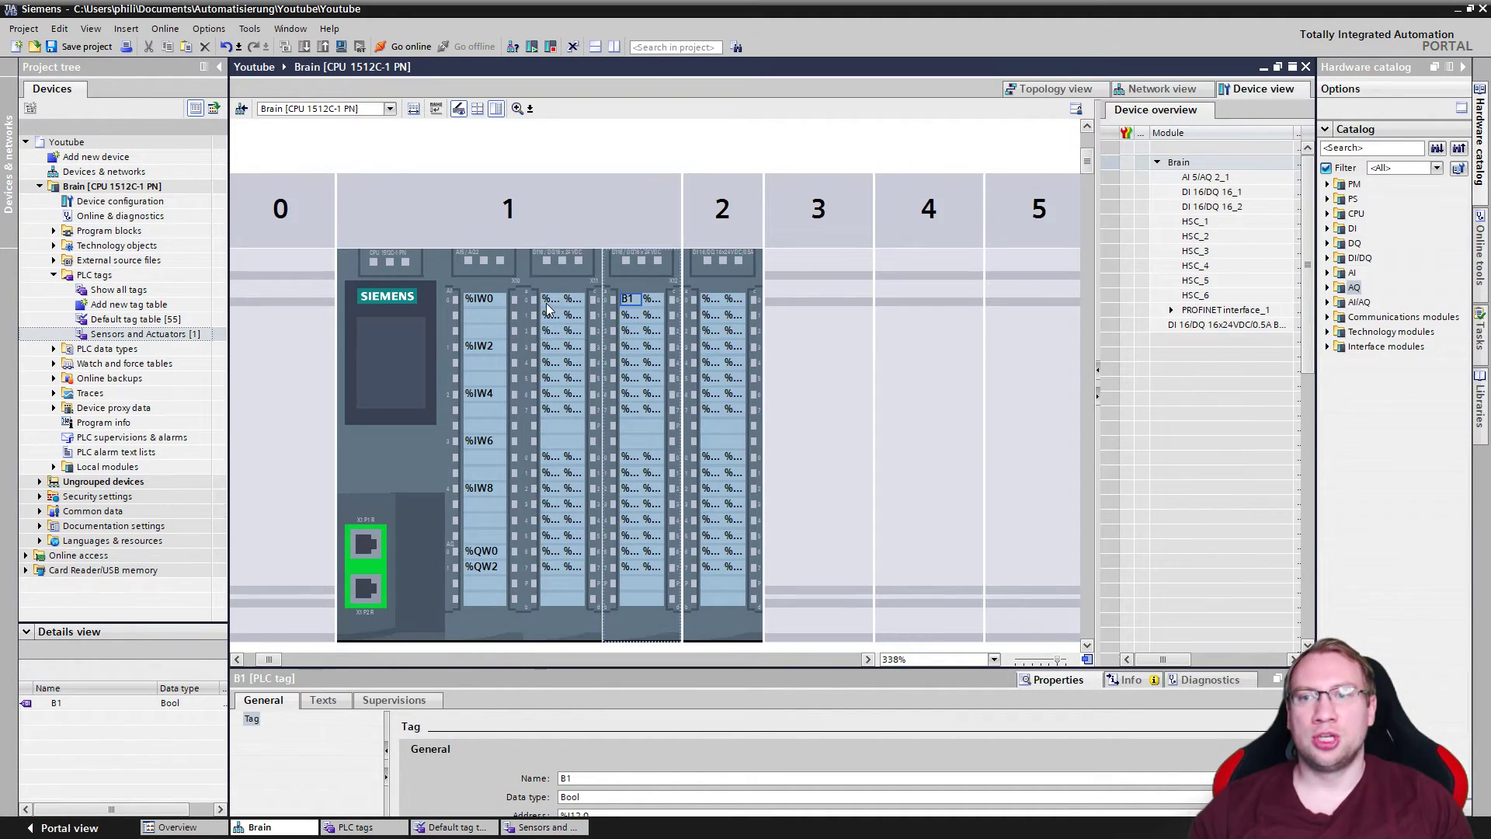
{"action": "left_click", "coordinate": [631, 300]}
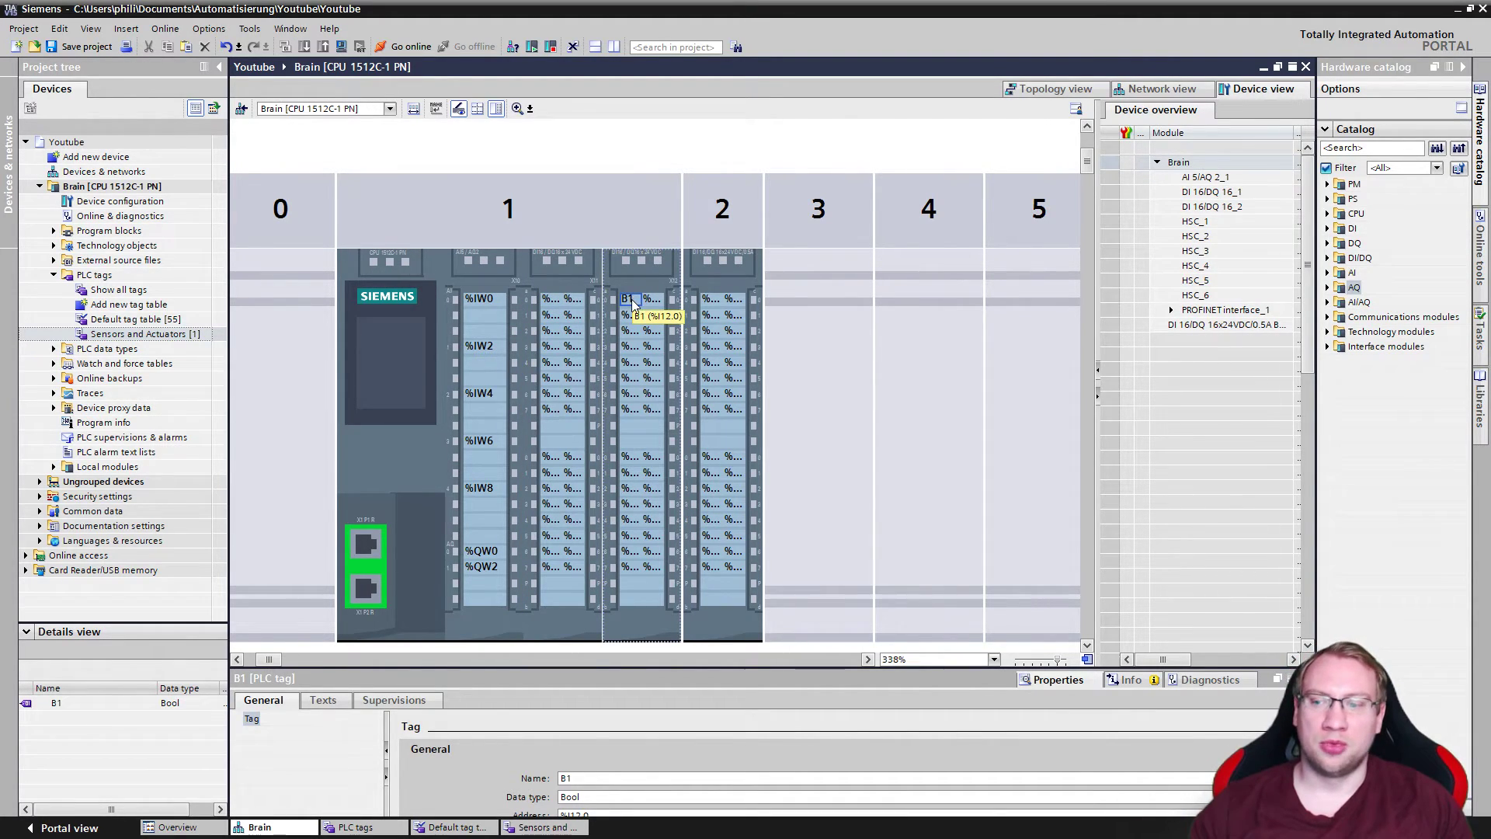
{"action": "key", "text": "alt+Tab"}
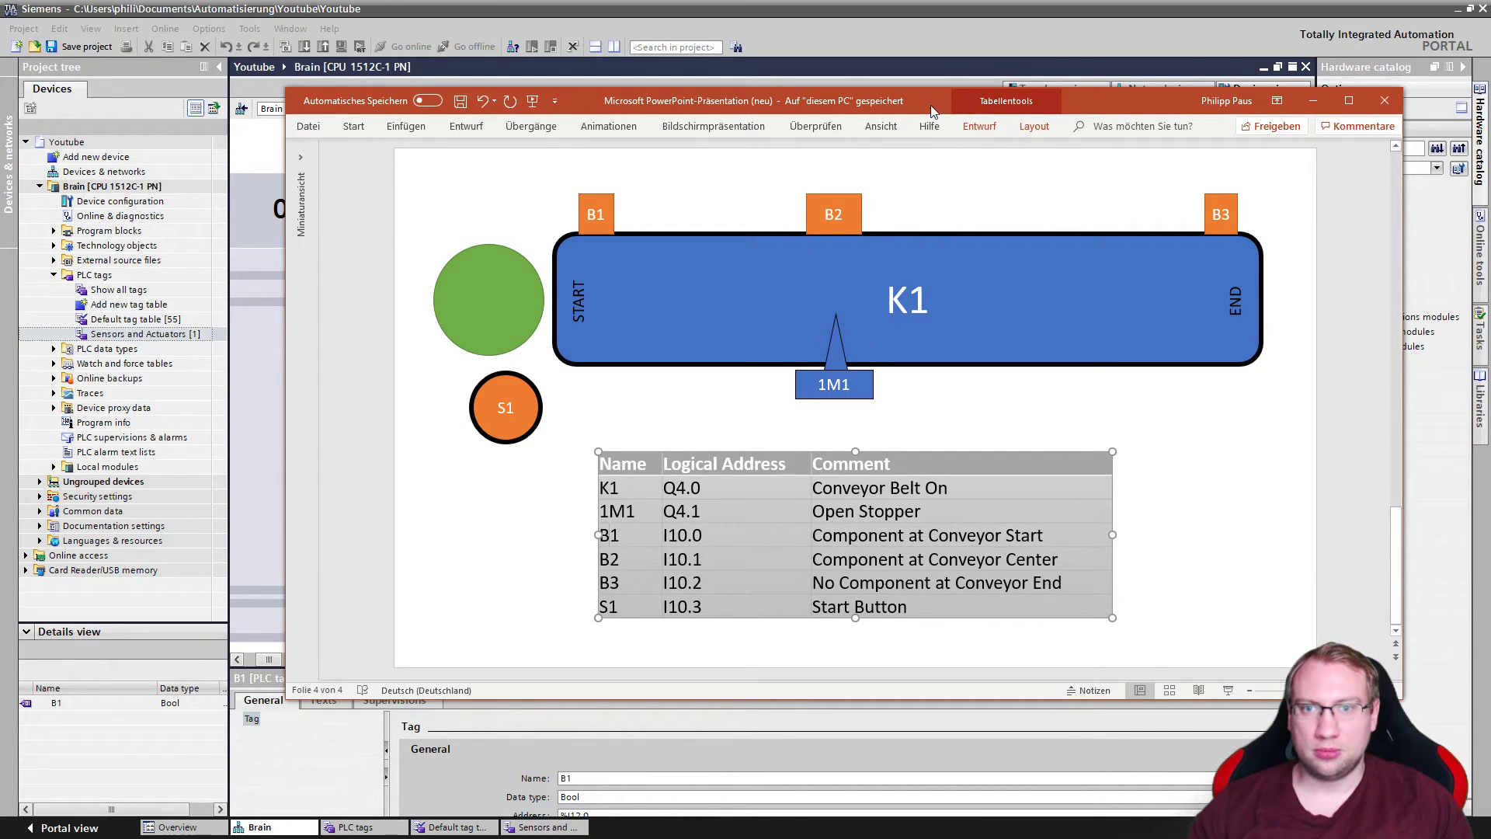
{"action": "key", "text": "alt+Tab"}
{"action": "left_click", "coordinate": [487, 277]}
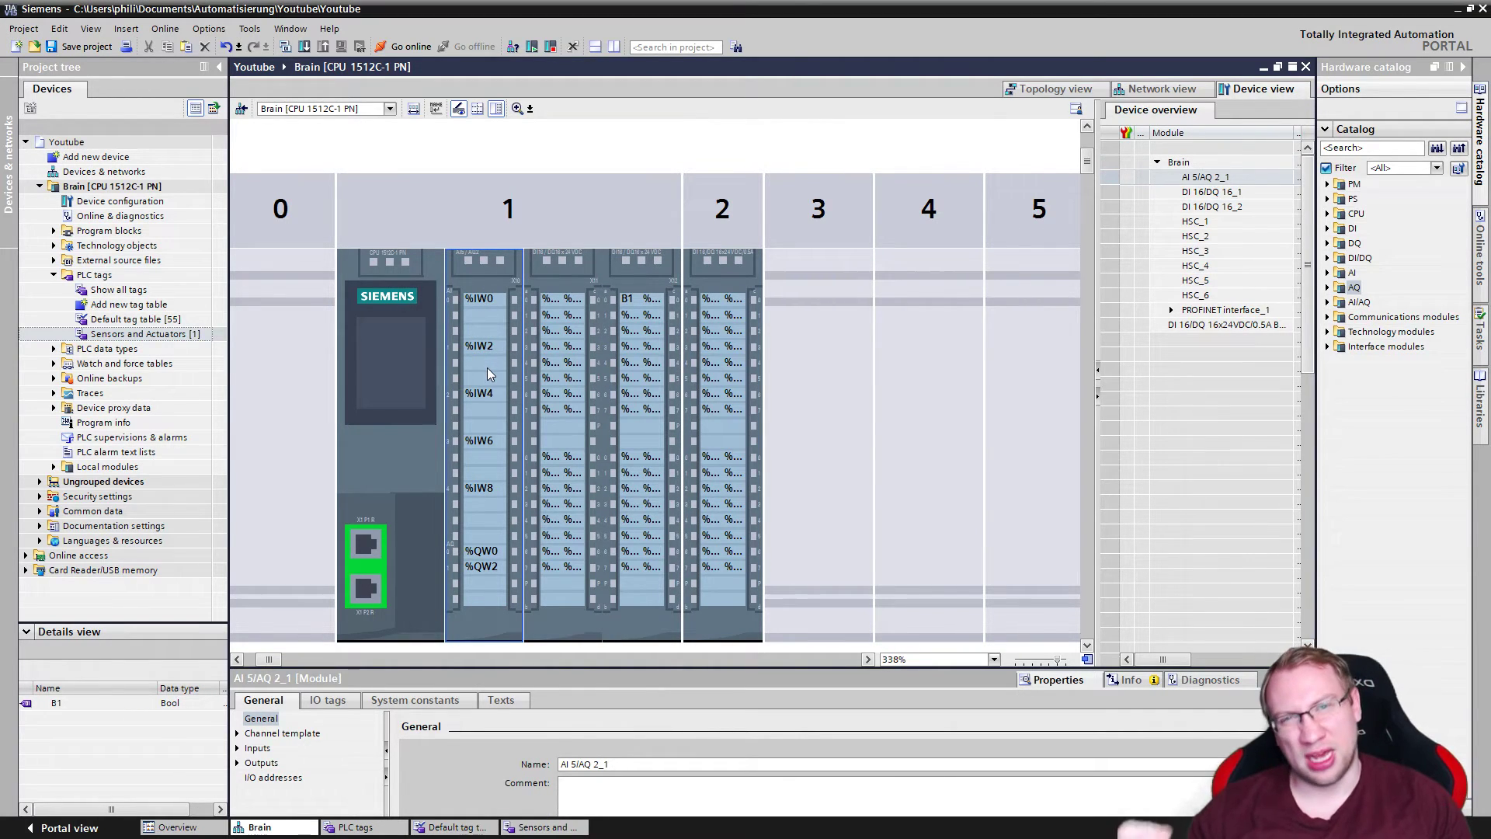
{"action": "left_click", "coordinate": [389, 827]}
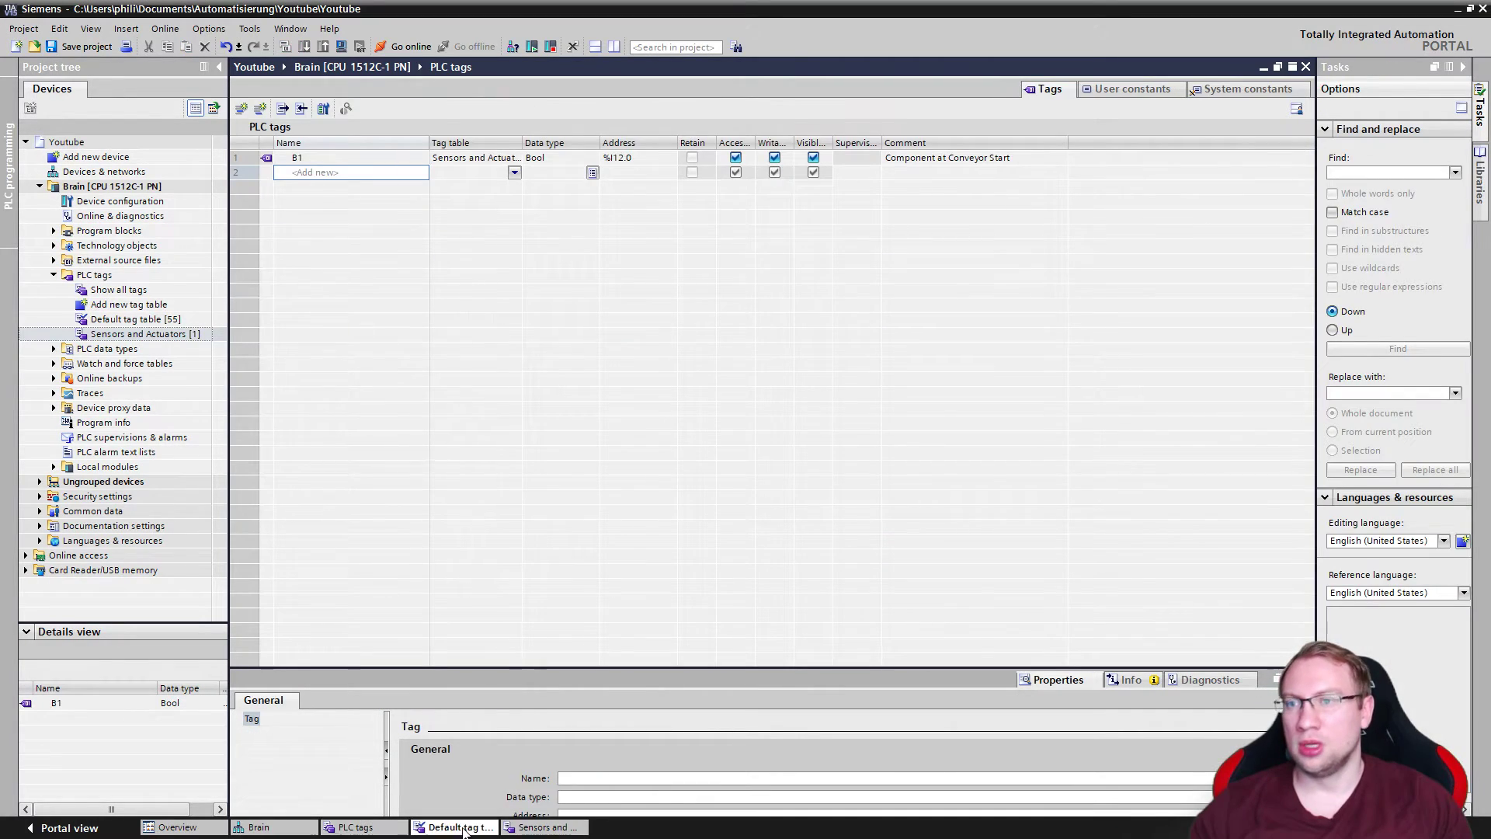
{"action": "left_click", "coordinate": [458, 827]}
{"action": "left_click", "coordinate": [542, 828]}
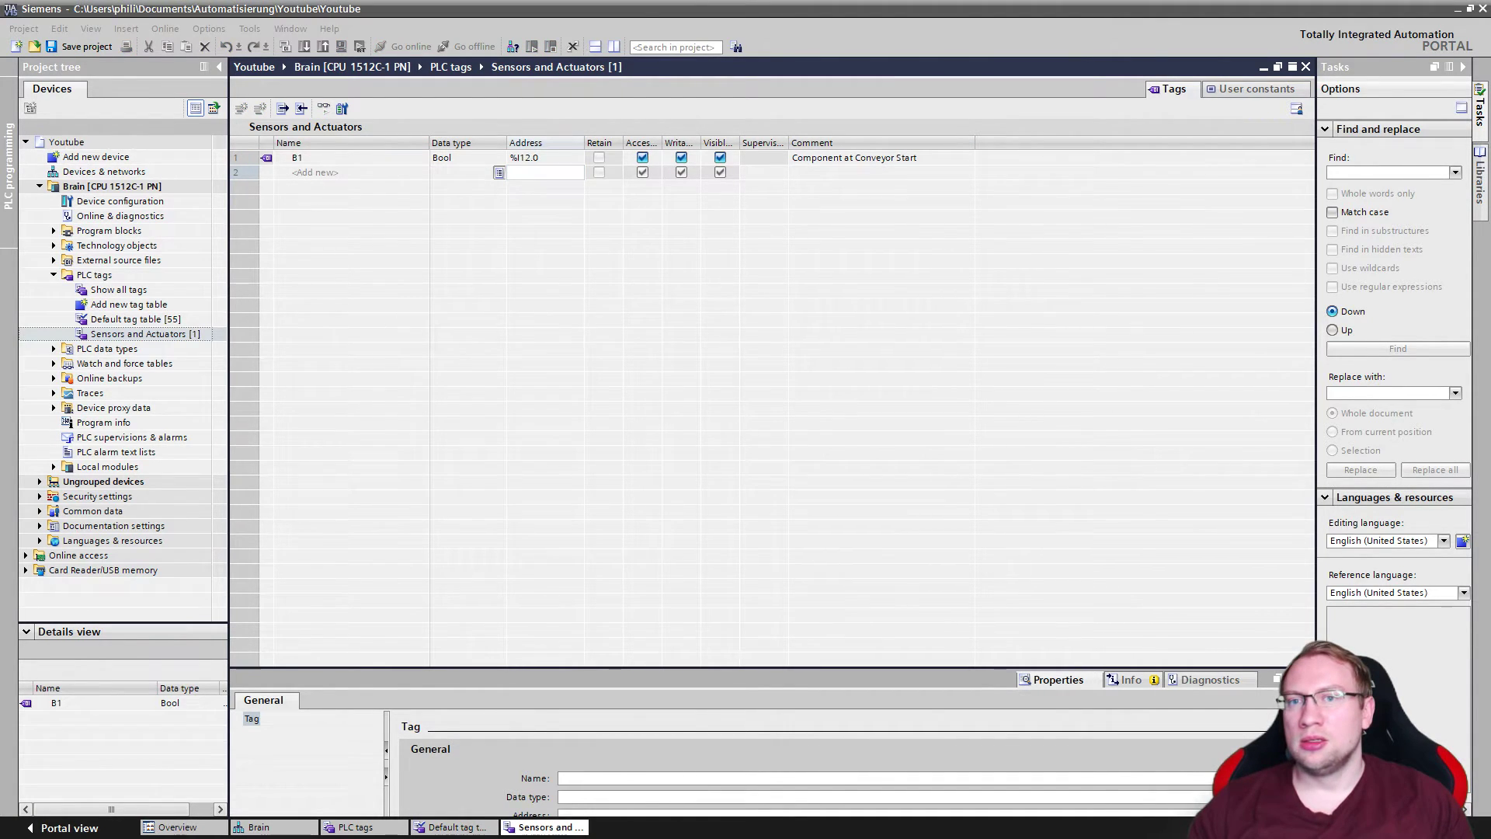
{"action": "left_click_drag", "start_coordinate": [0, 233], "coordinate": [997, 195]}
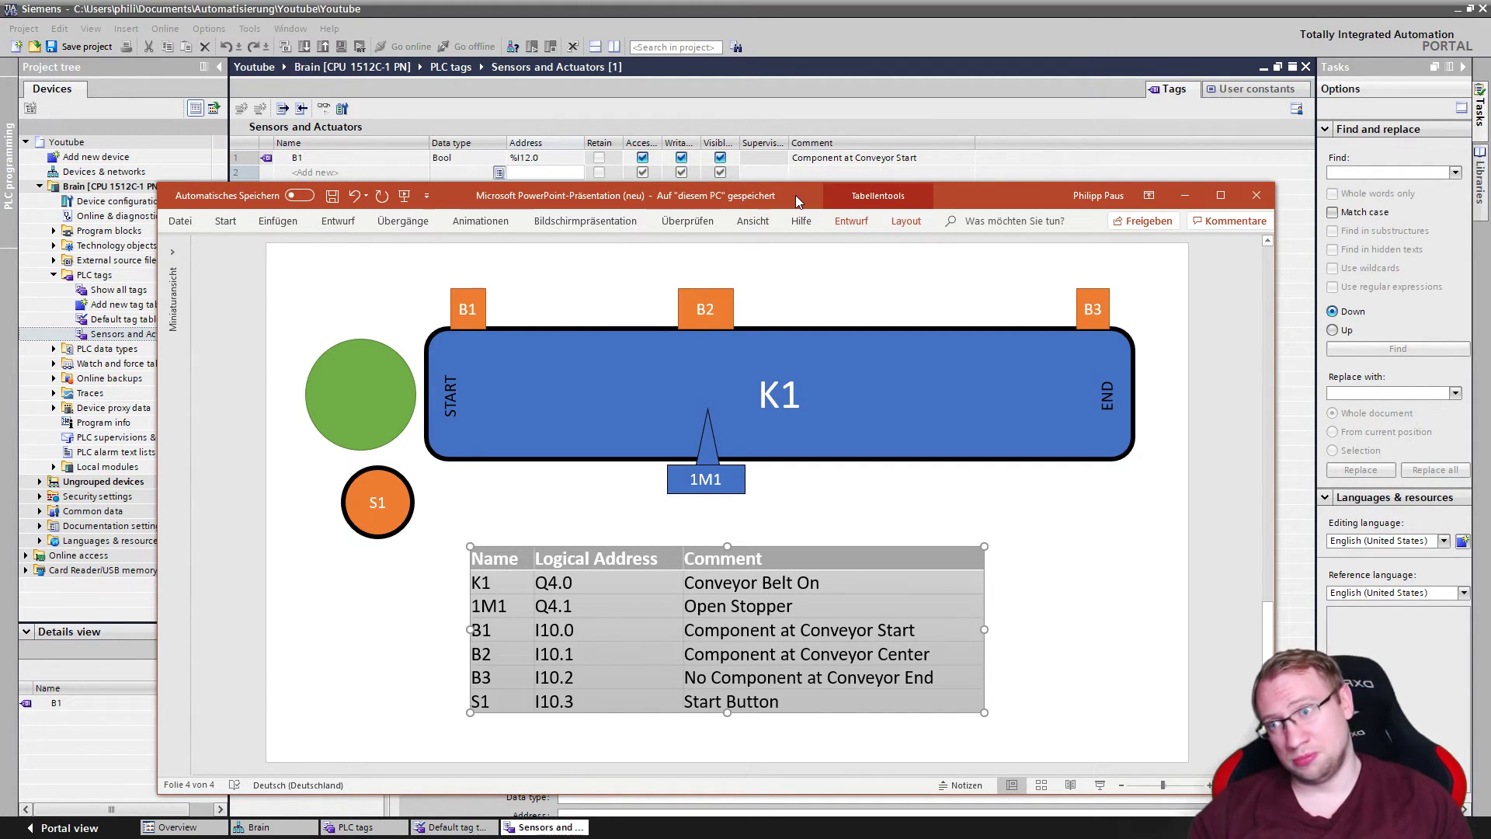
Step: Show the Conveyor Connections workbook with an auto-hidden ribbon to review its six tags
{"action": "key", "text": "alt+Tab"}
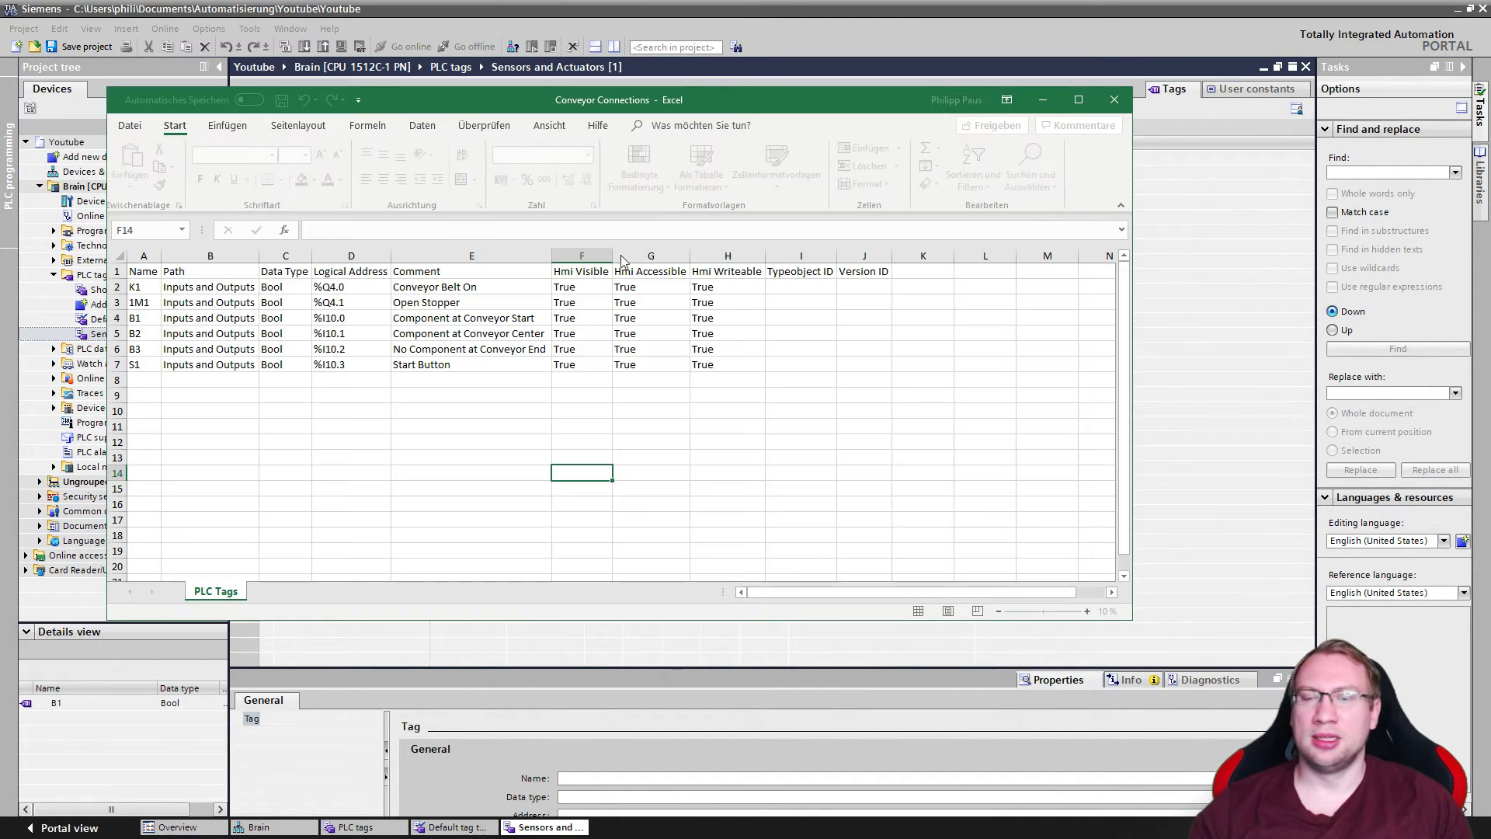
{"action": "left_click_drag", "start_coordinate": [798, 118], "coordinate": [906, 155]}
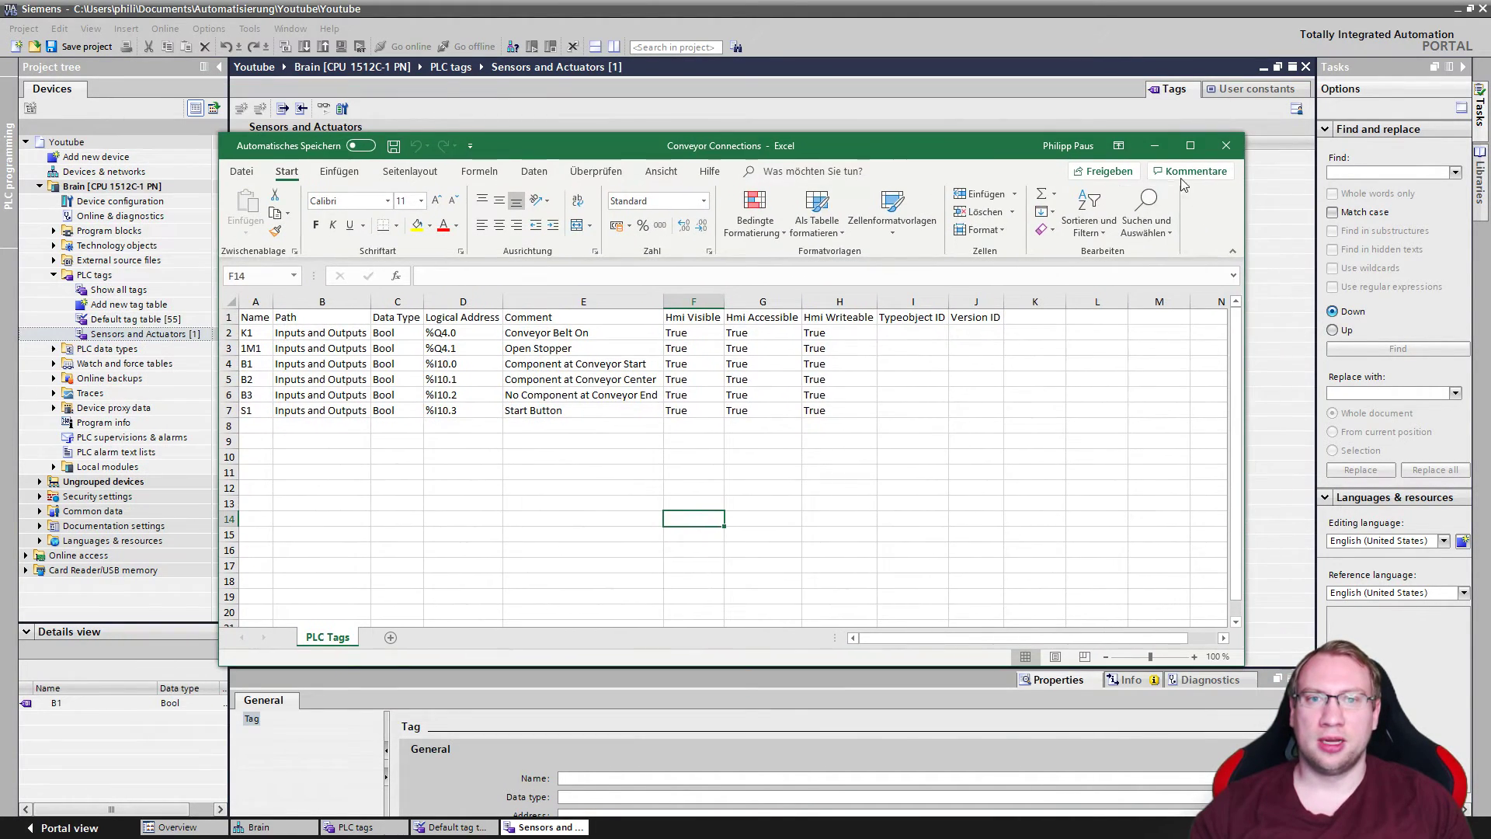
{"action": "left_click", "coordinate": [1118, 146]}
{"action": "left_click", "coordinate": [1155, 193]}
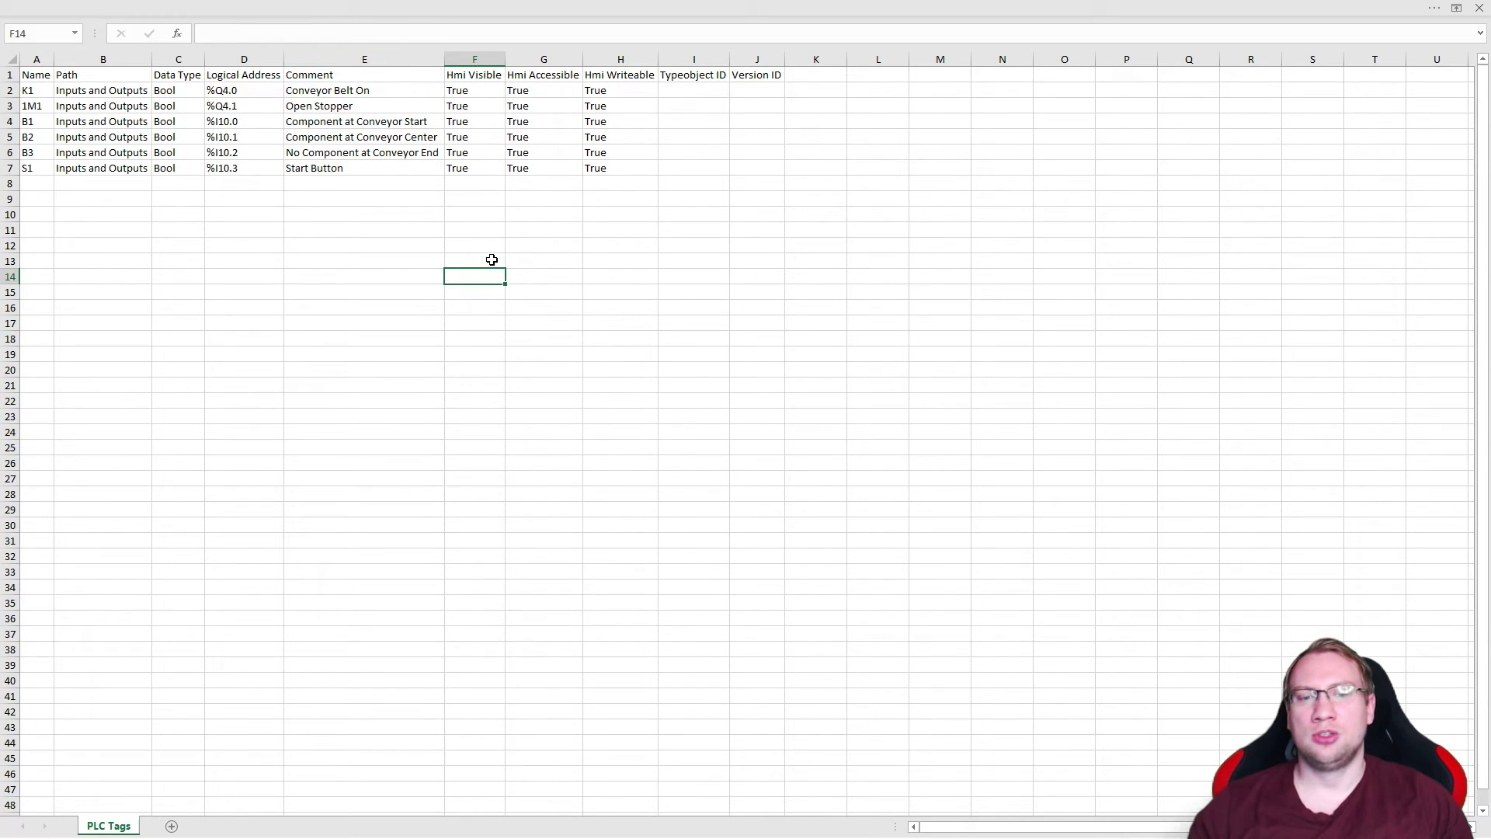
{"action": "scroll", "coordinate": [491, 259], "scroll_direction": "up", "scroll_amount": 7}
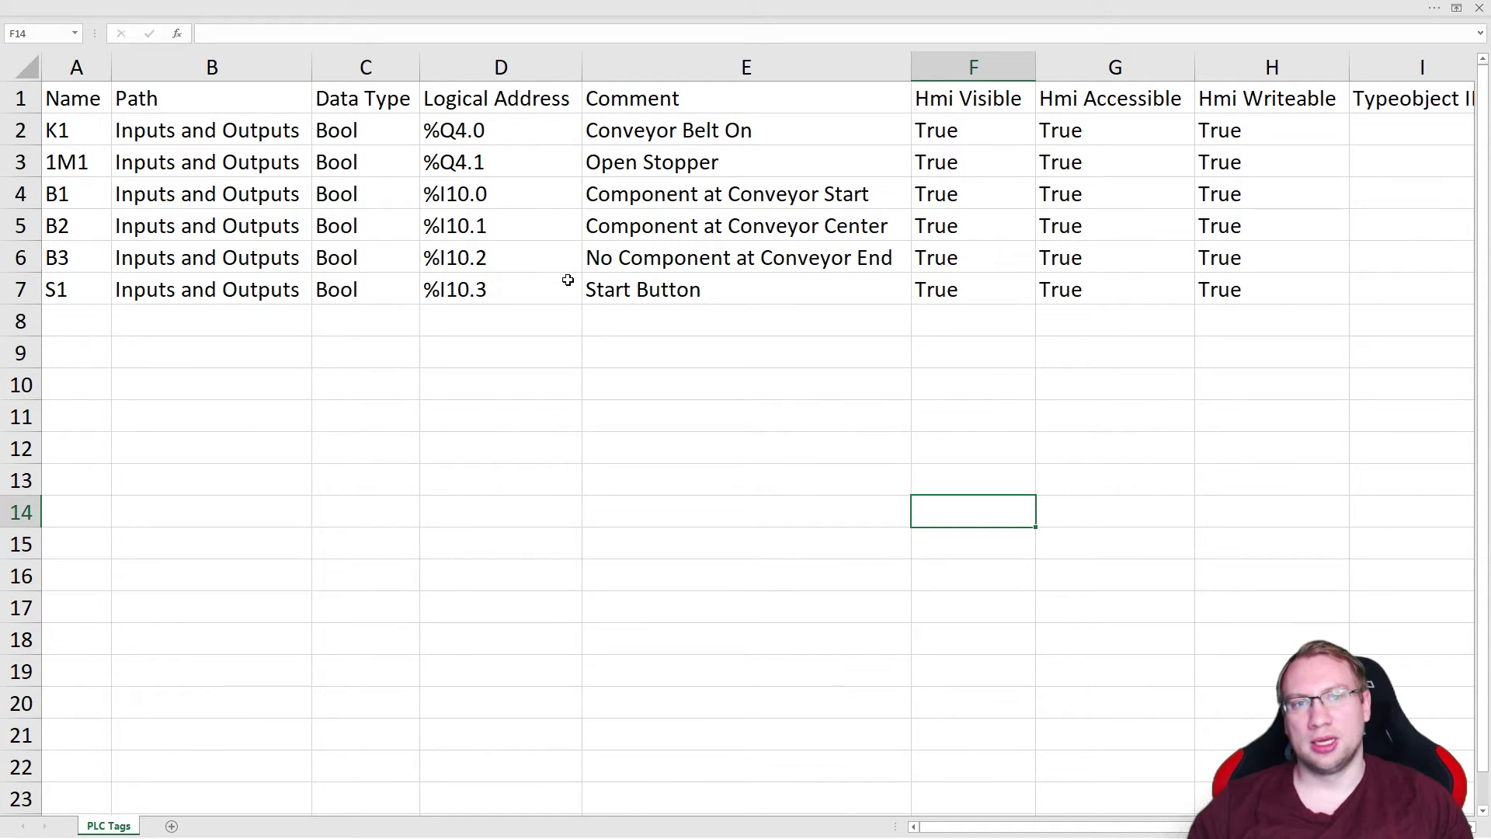
Step: Close Excel and import Conveyor Connections.xlsx from the Desktop via Show all tags
{"action": "left_click", "coordinate": [1484, 9]}
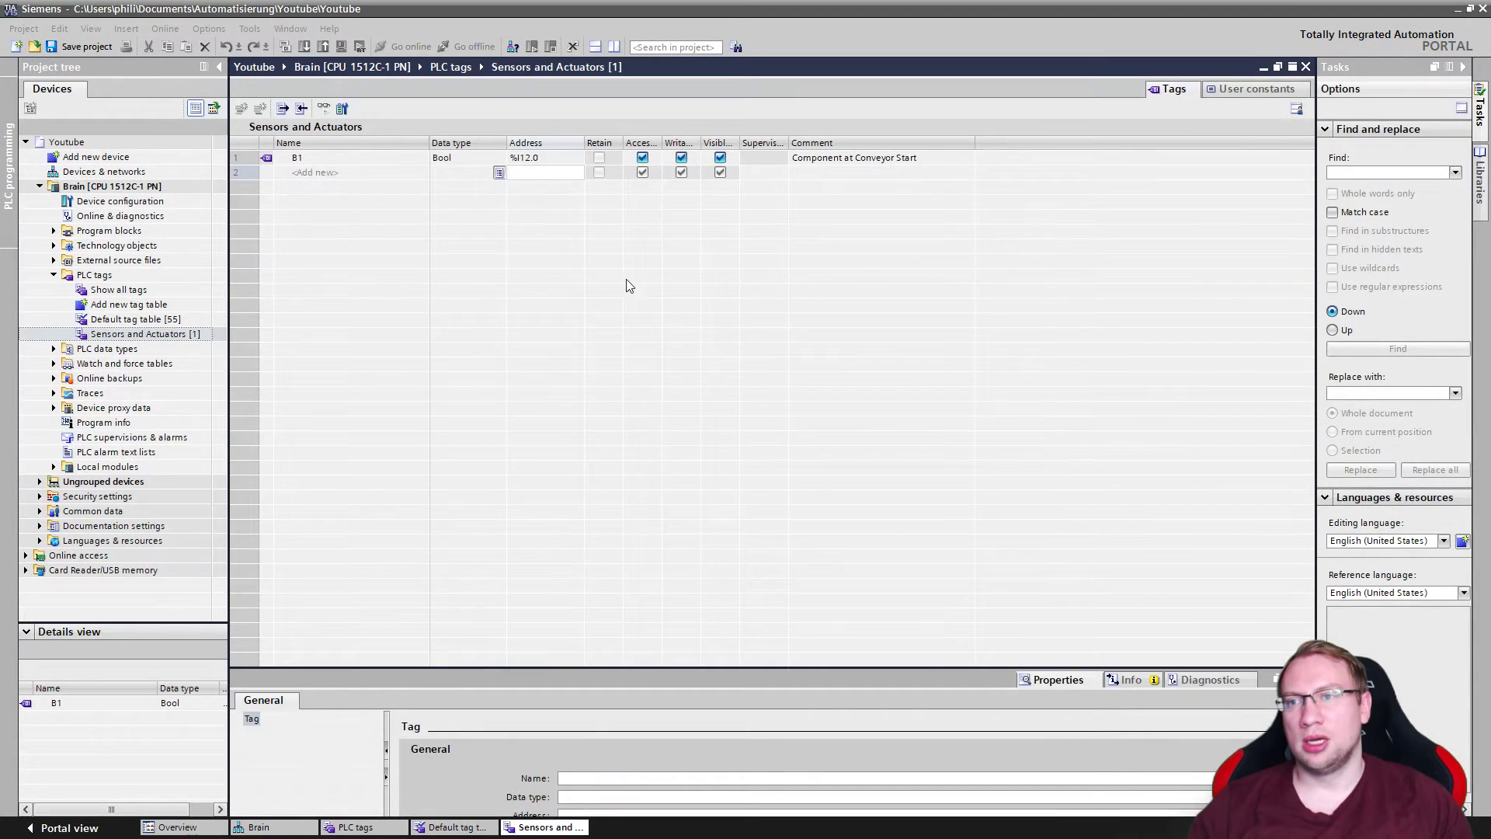
{"action": "double_click", "coordinate": [123, 292]}
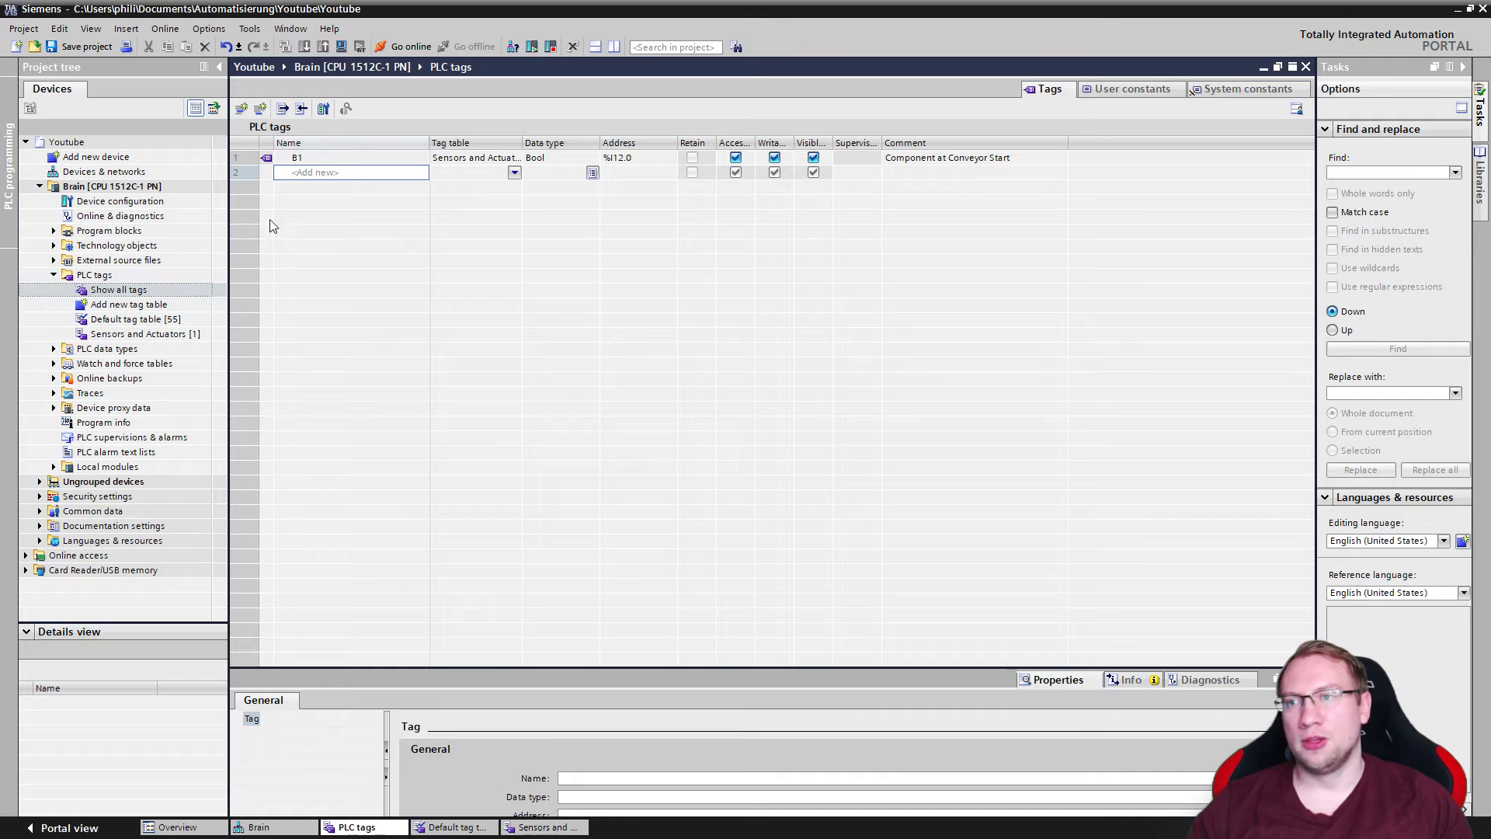
{"action": "left_click", "coordinate": [303, 109]}
{"action": "left_click", "coordinate": [920, 396]}
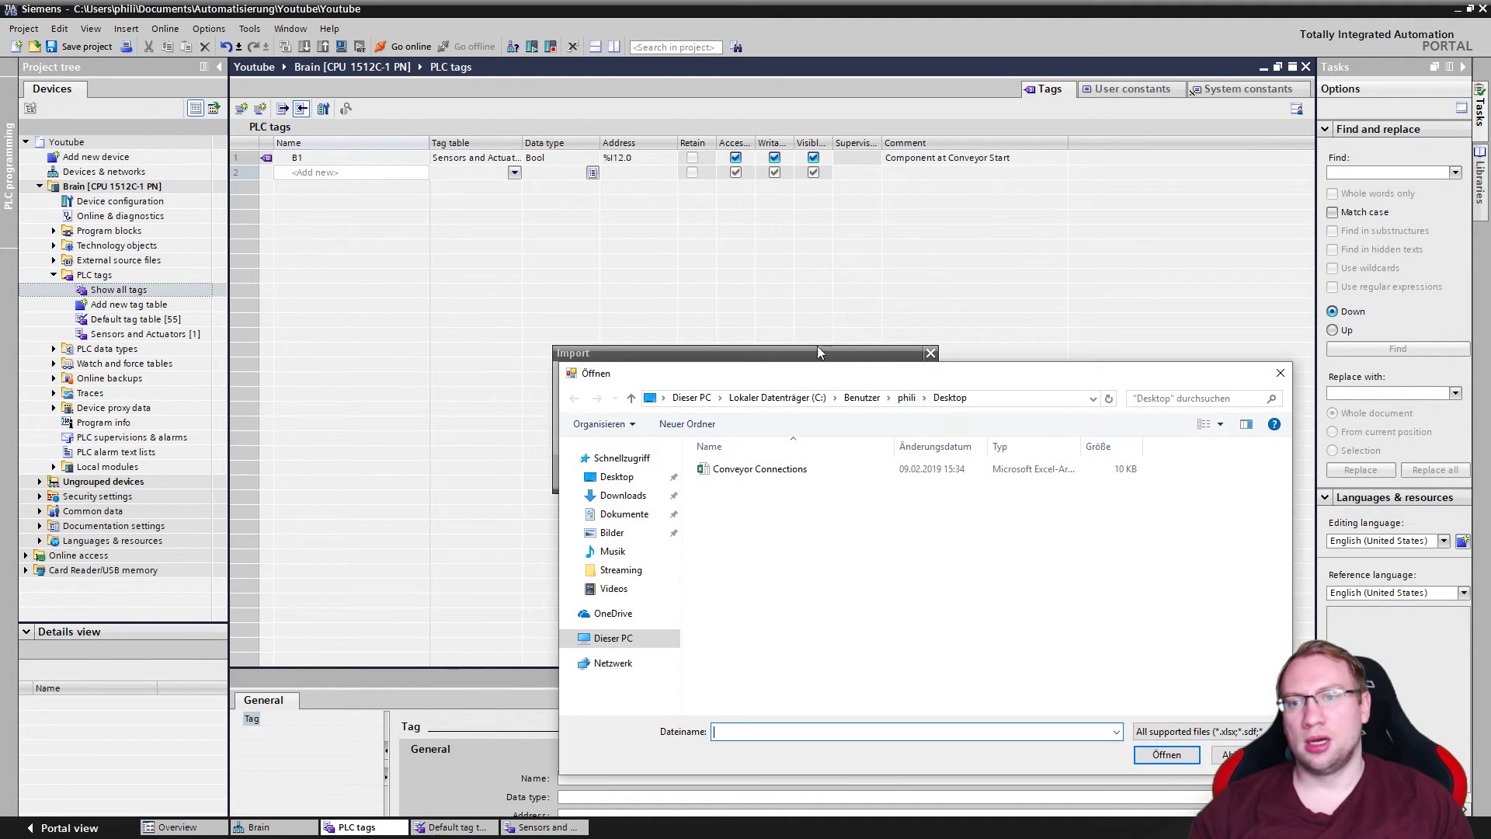
{"action": "left_click", "coordinate": [605, 479]}
{"action": "double_click", "coordinate": [758, 469]}
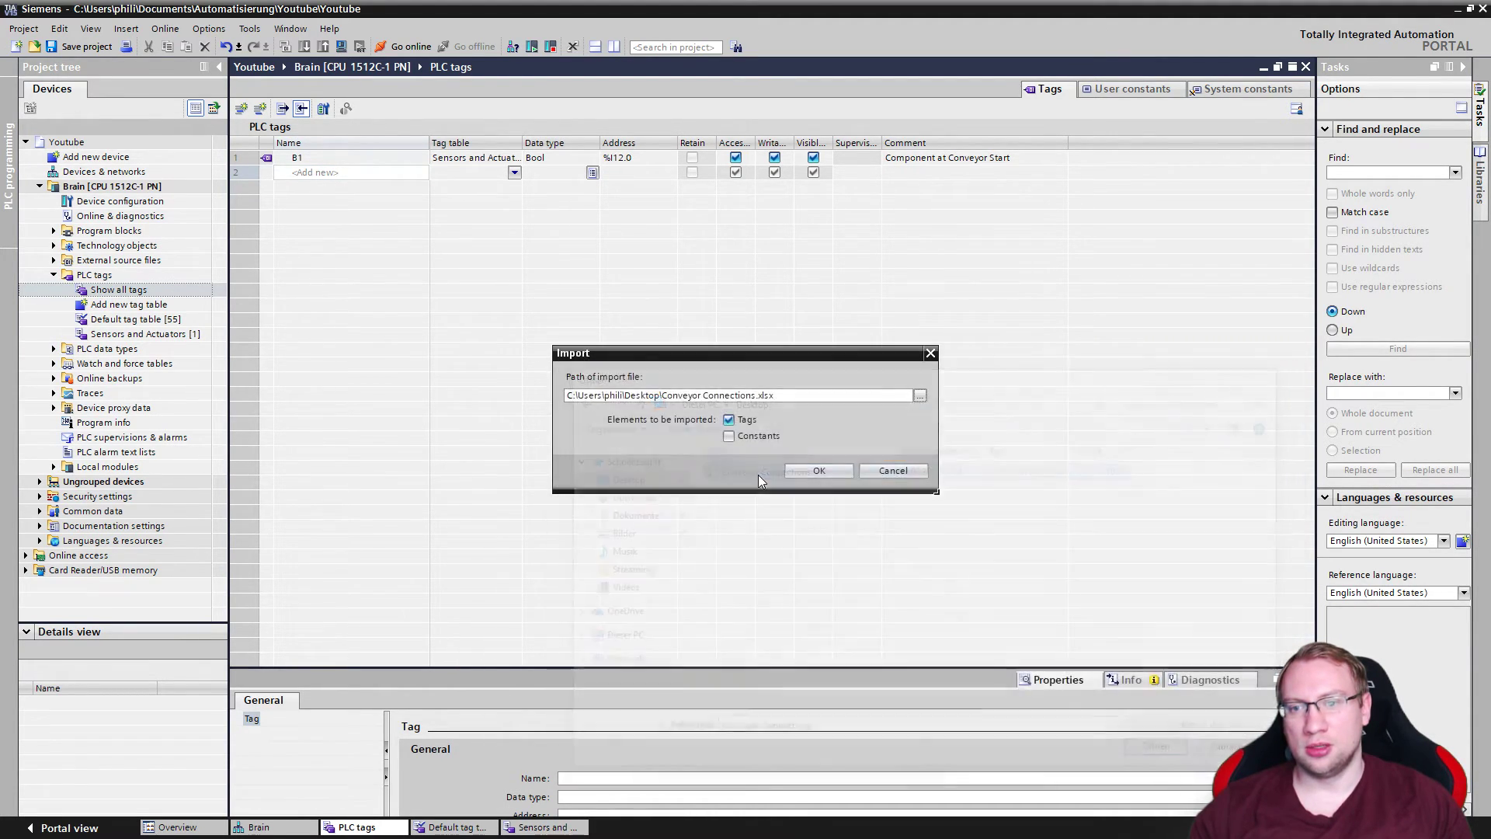
{"action": "left_click", "coordinate": [821, 471]}
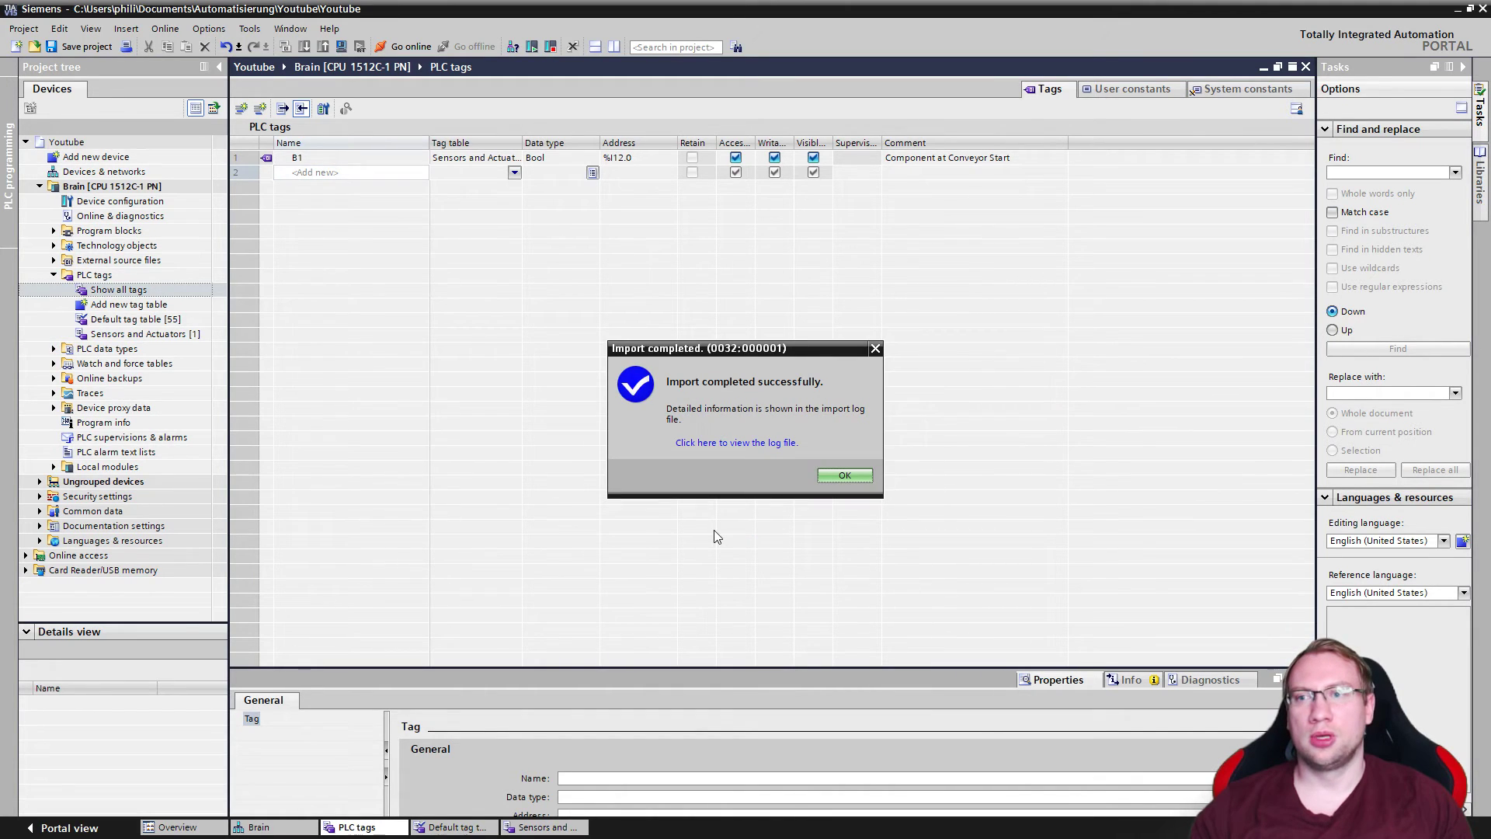
{"action": "left_click", "coordinate": [845, 475]}
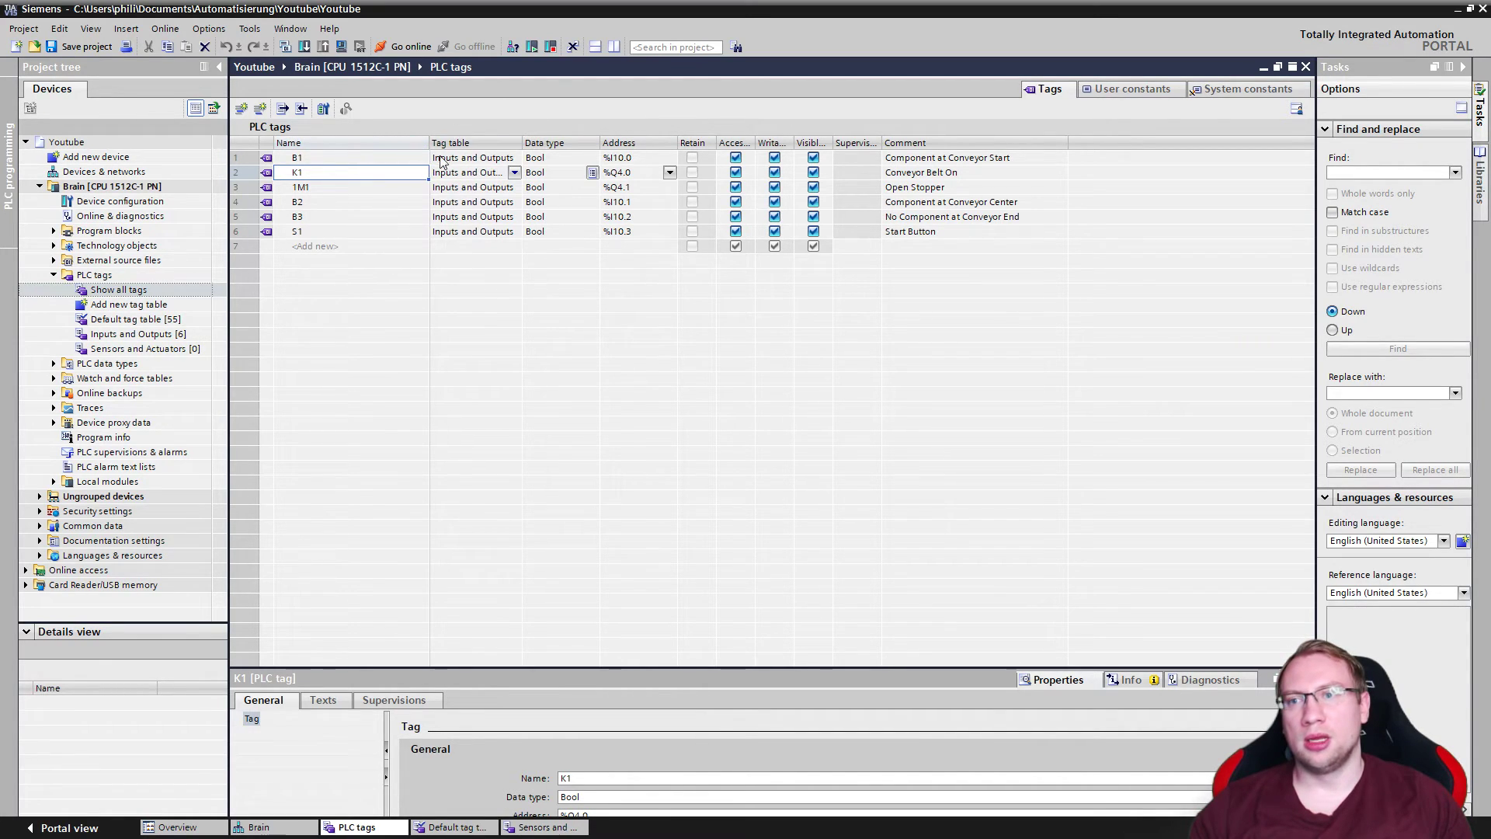
{"action": "left_click_drag", "start_coordinate": [428, 143], "coordinate": [346, 143]}
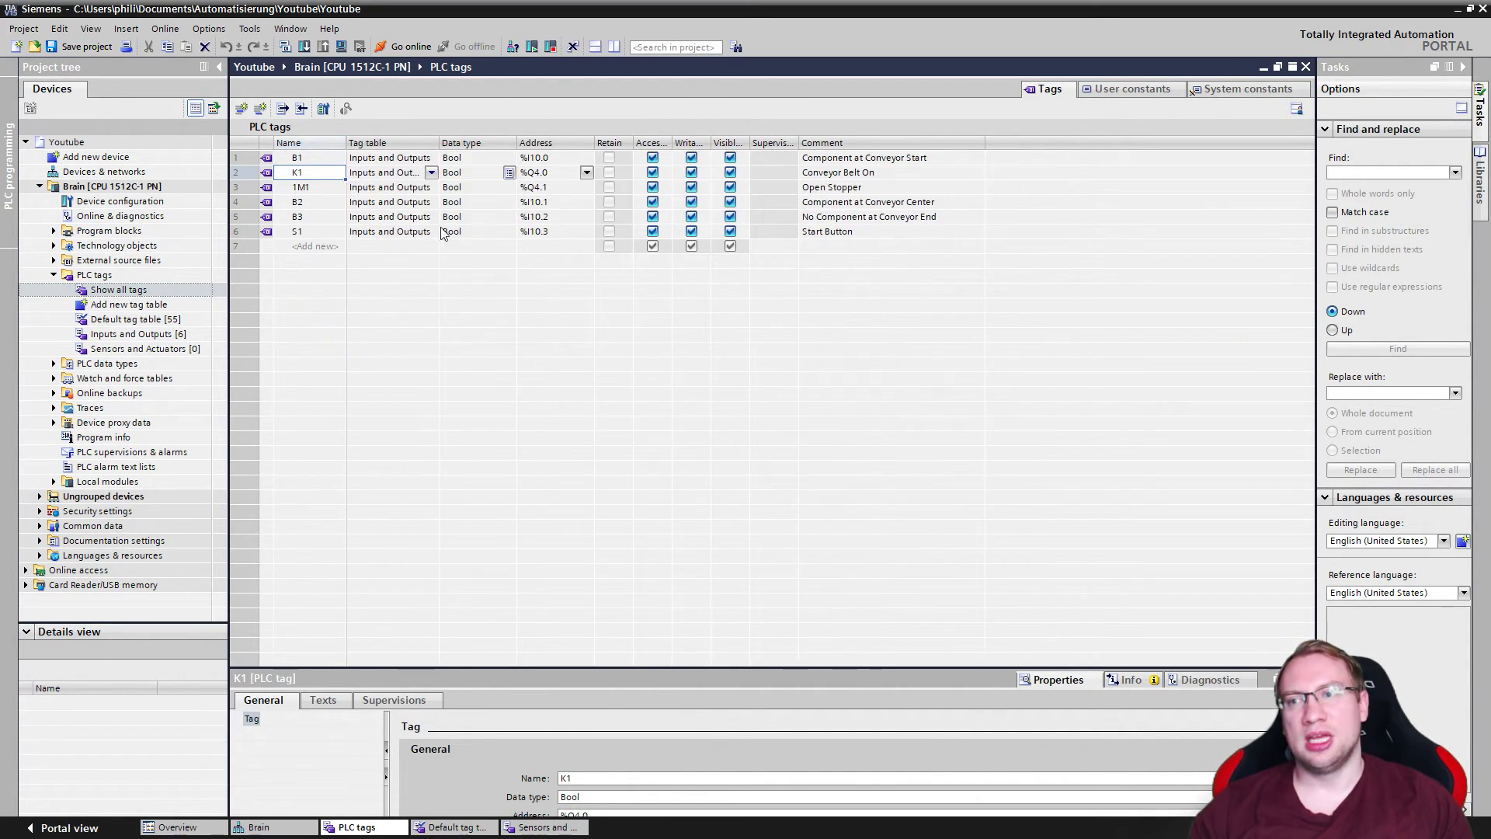
{"action": "left_click", "coordinate": [216, 334]}
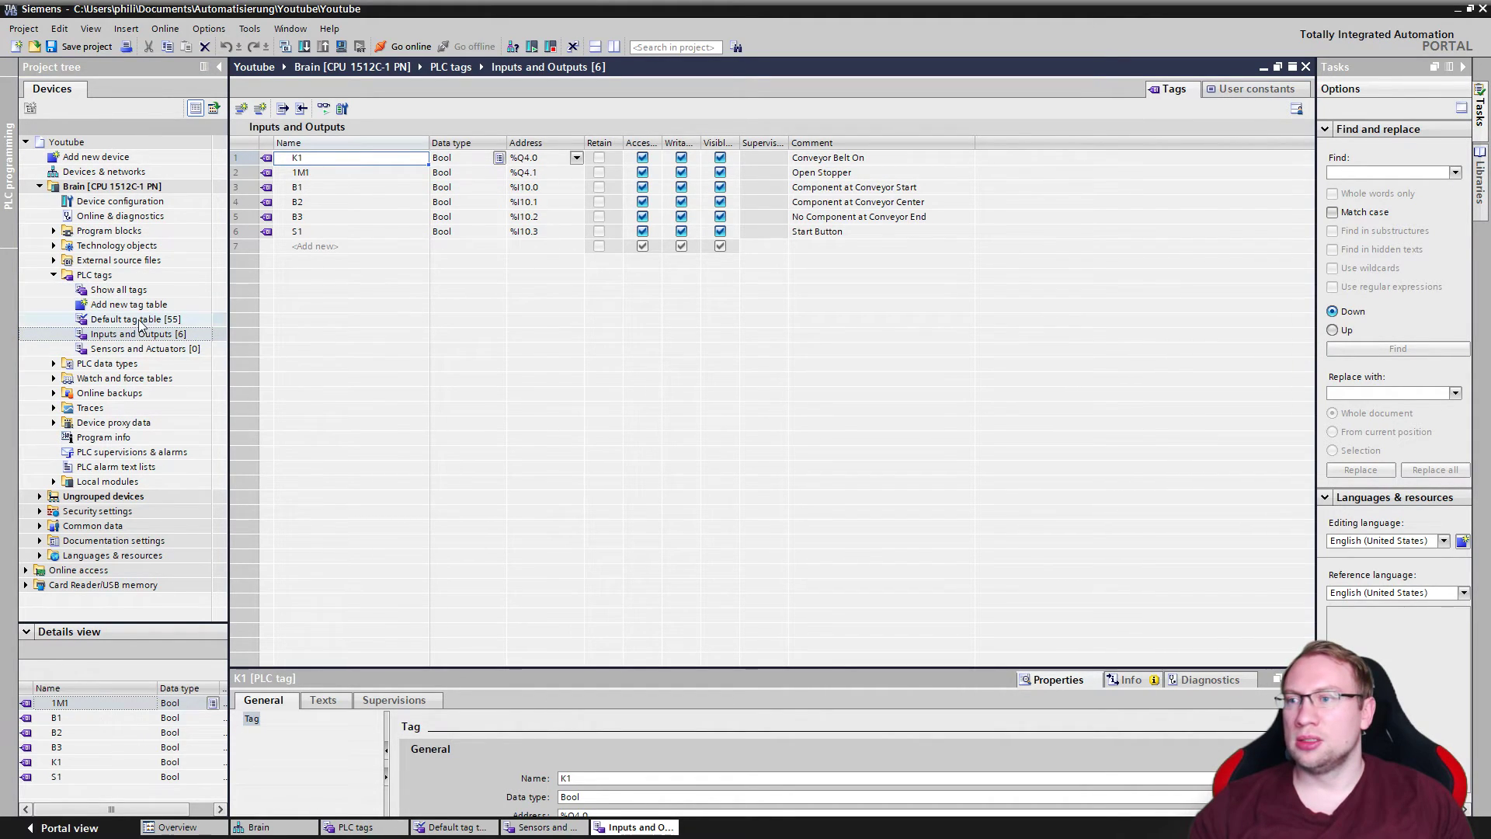
{"action": "double_click", "coordinate": [139, 319]}
{"action": "double_click", "coordinate": [144, 335]}
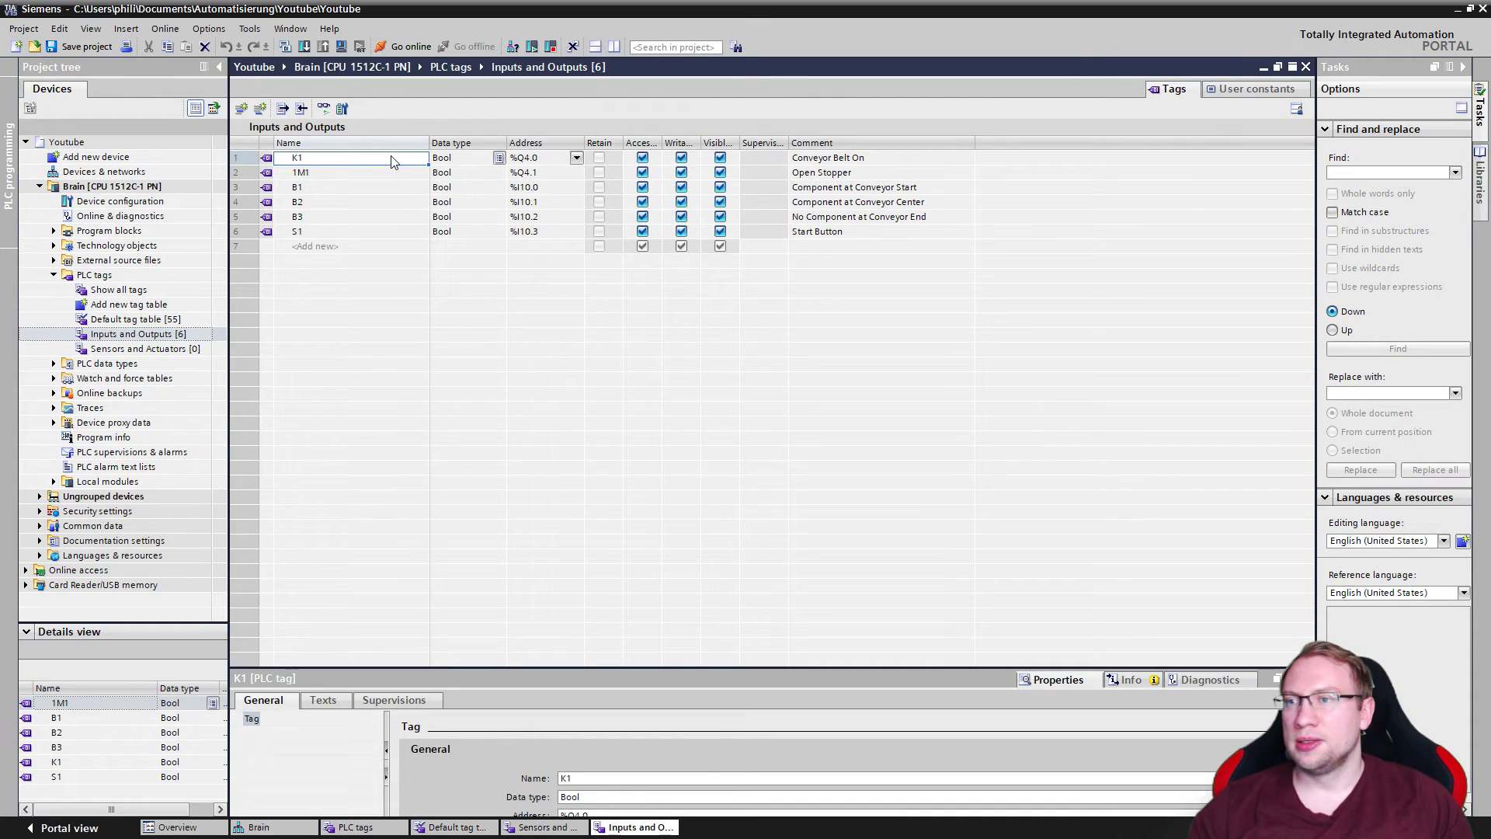
{"action": "left_click", "coordinate": [285, 830]}
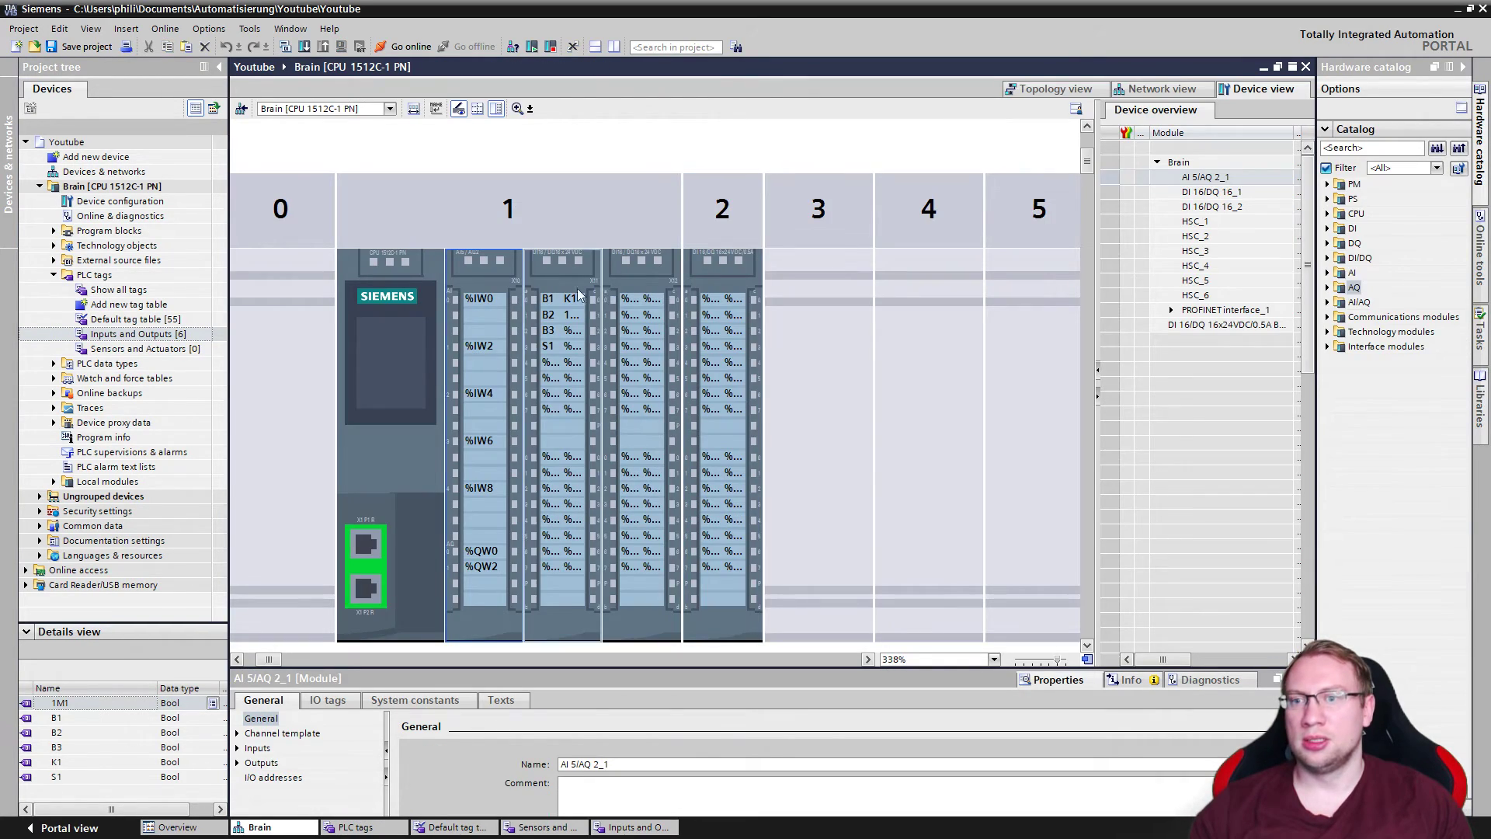
{"action": "left_click", "coordinate": [549, 345]}
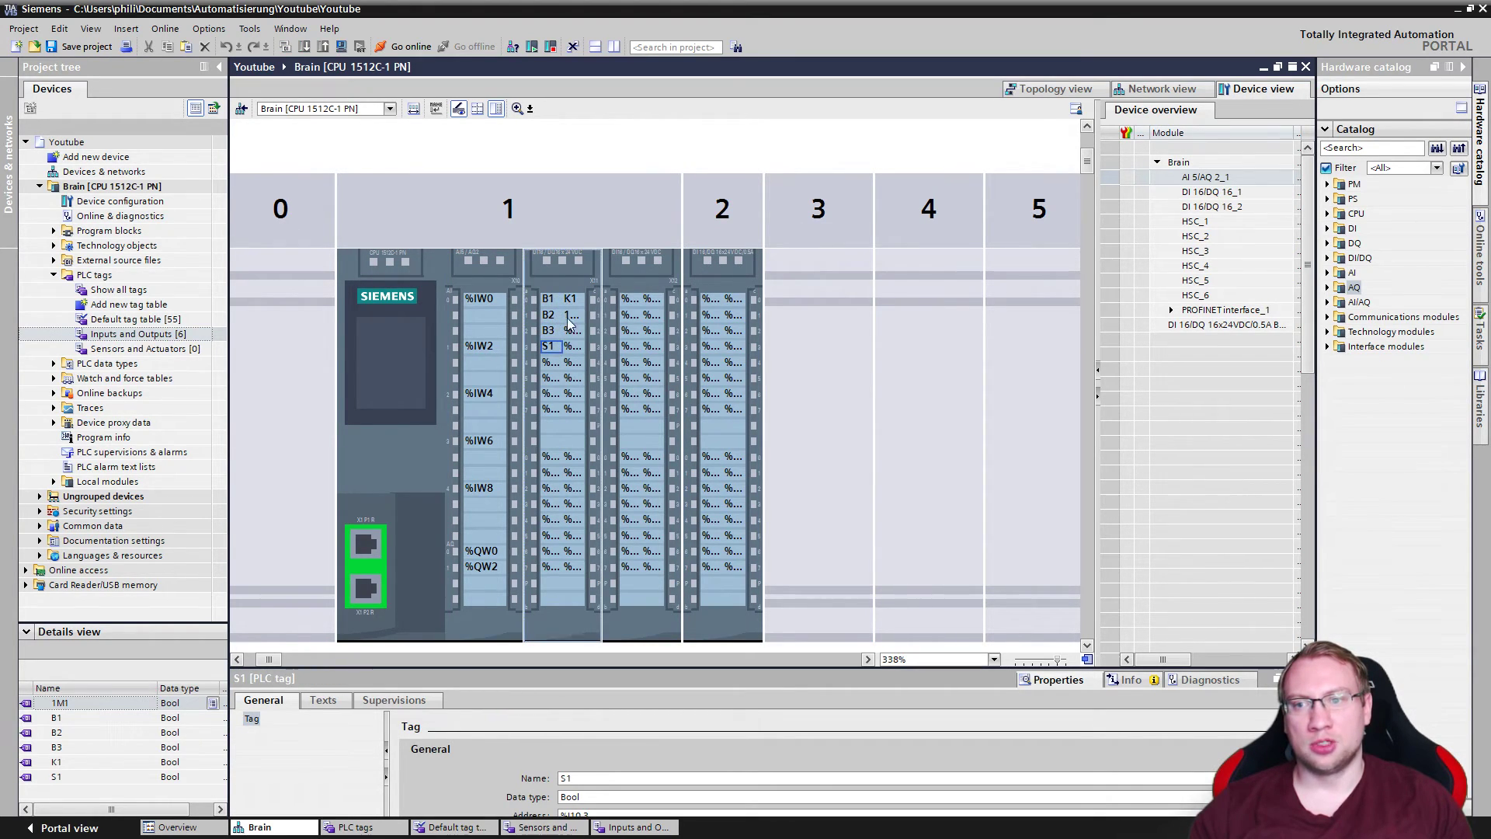
{"action": "left_click", "coordinate": [574, 315]}
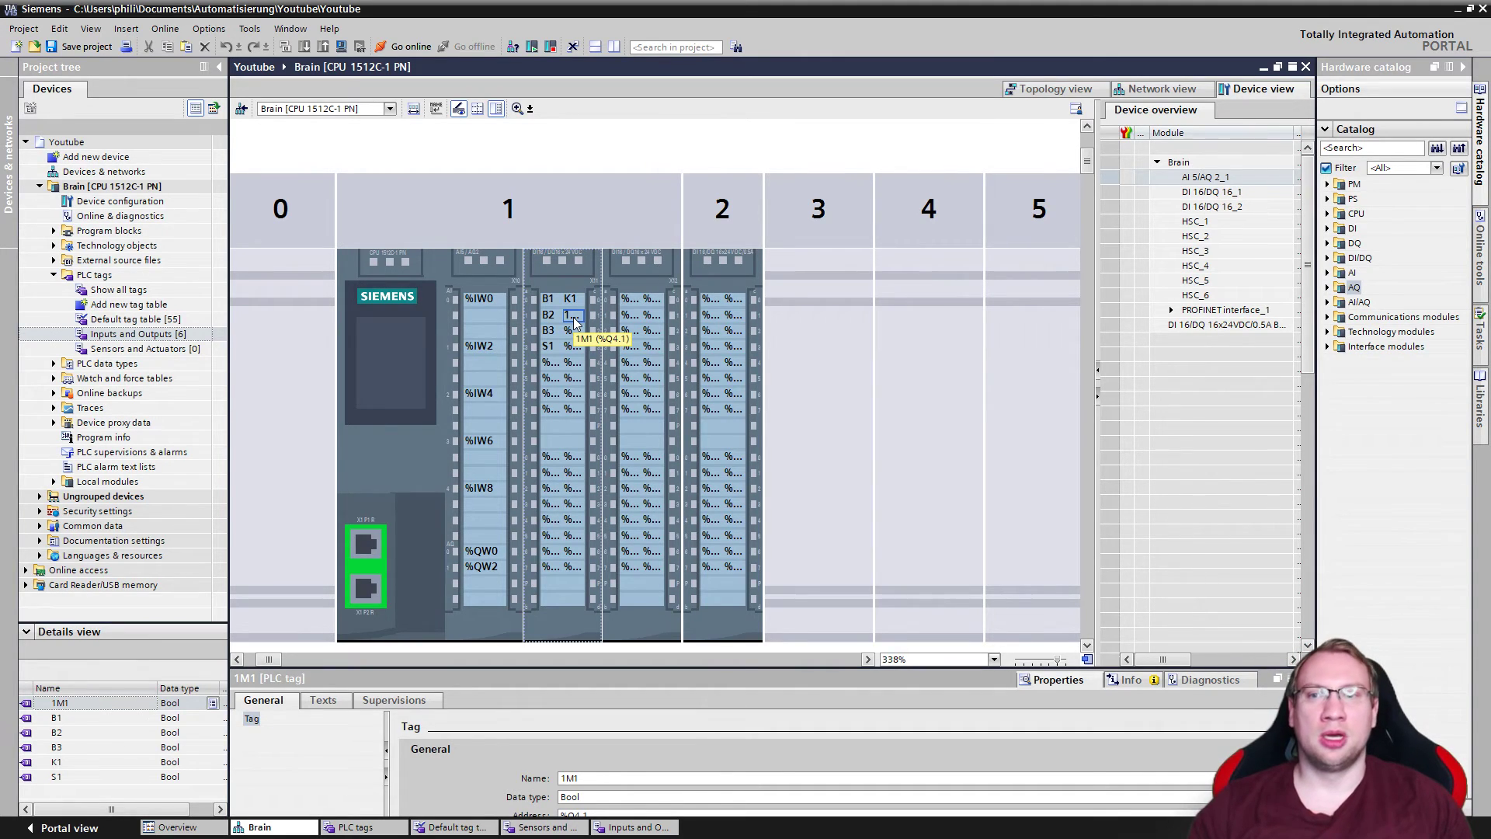
{"action": "double_click", "coordinate": [138, 335]}
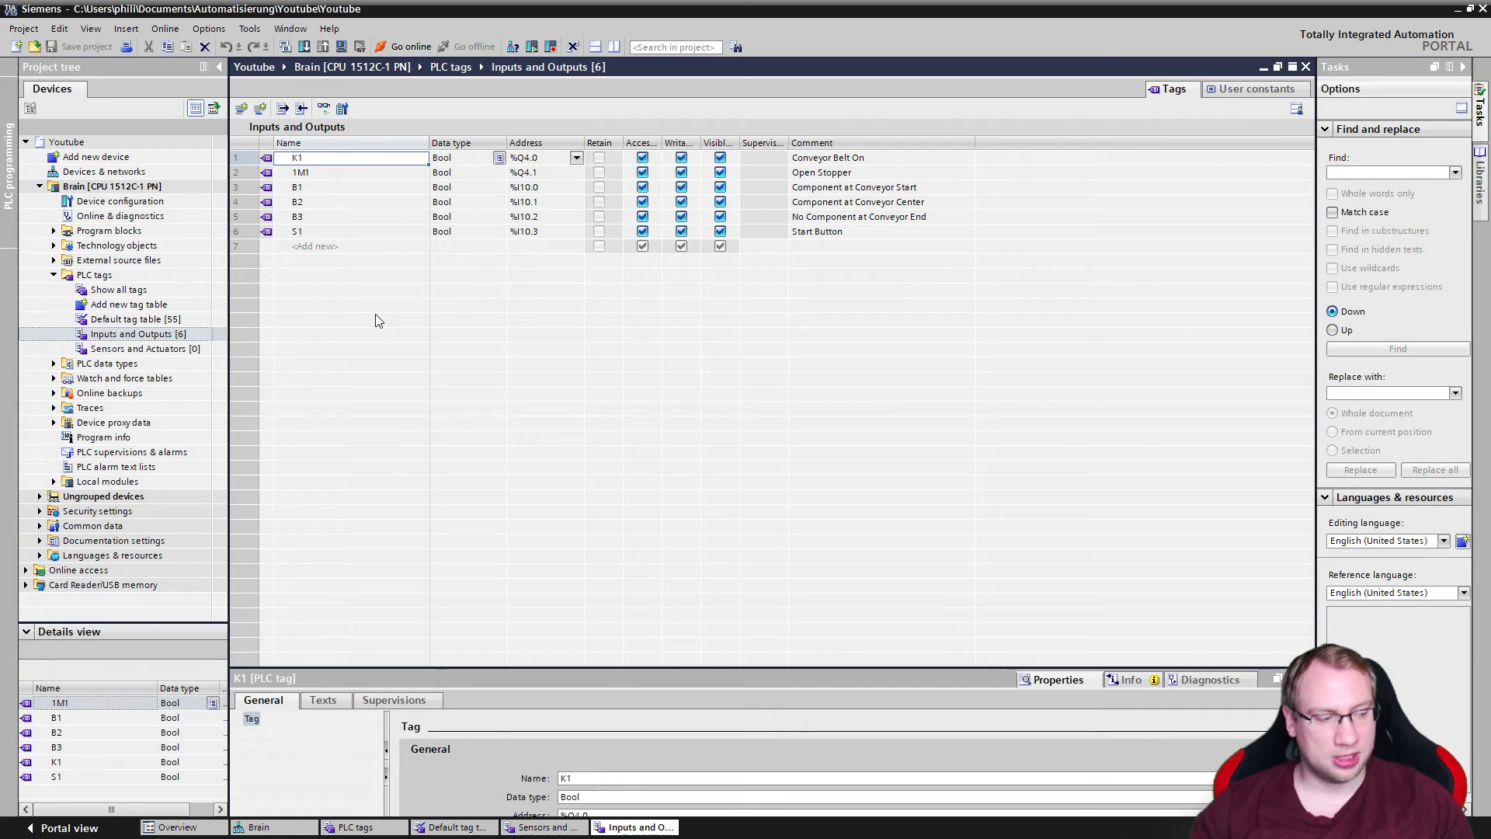
Step: Reopen Inputs and Outputs, then delete and confirm removal of the Sensors and Actuators table
{"action": "double_click", "coordinate": [115, 206]}
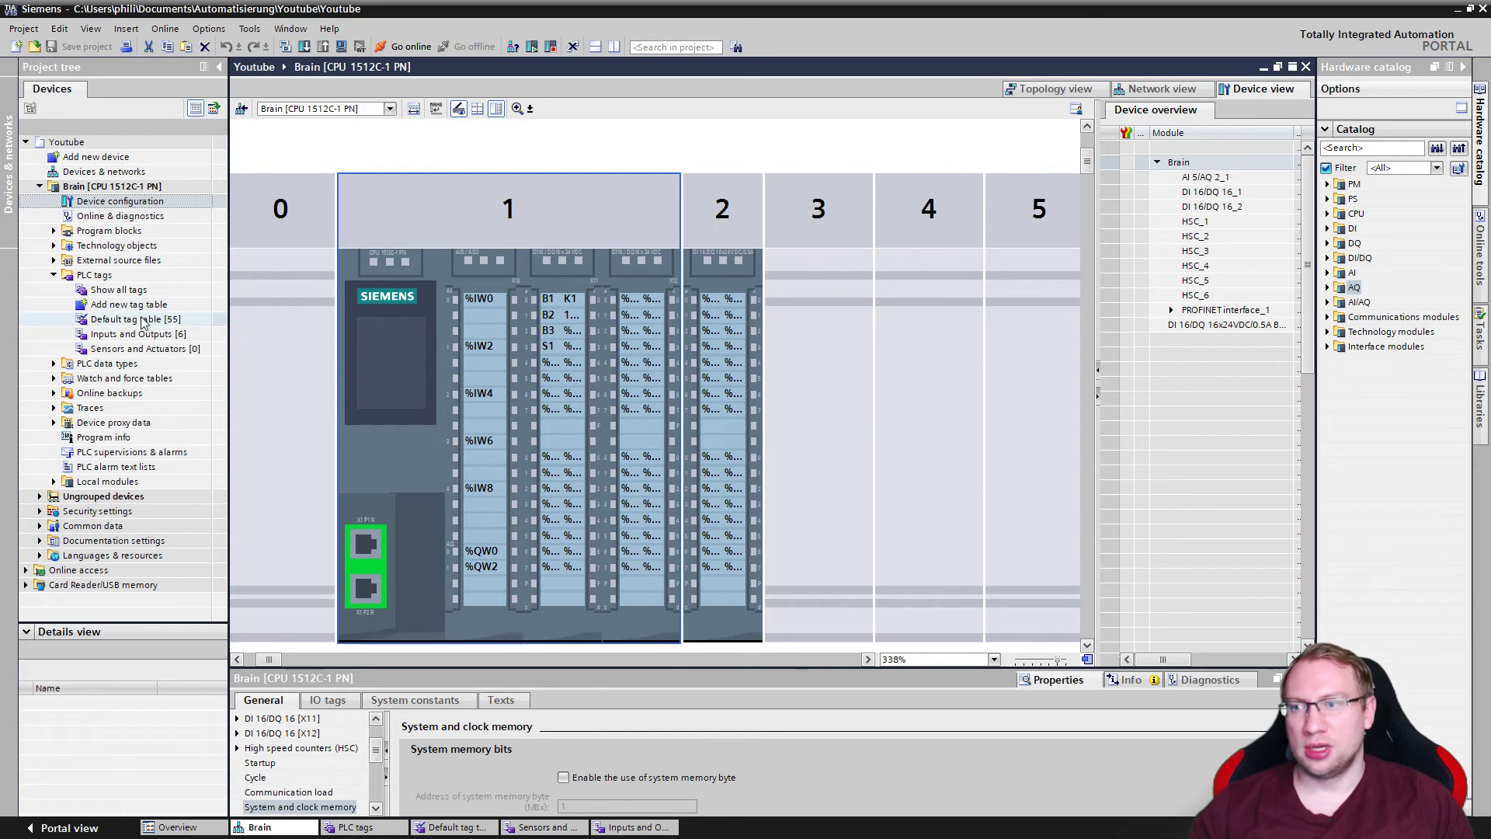
{"action": "double_click", "coordinate": [109, 340]}
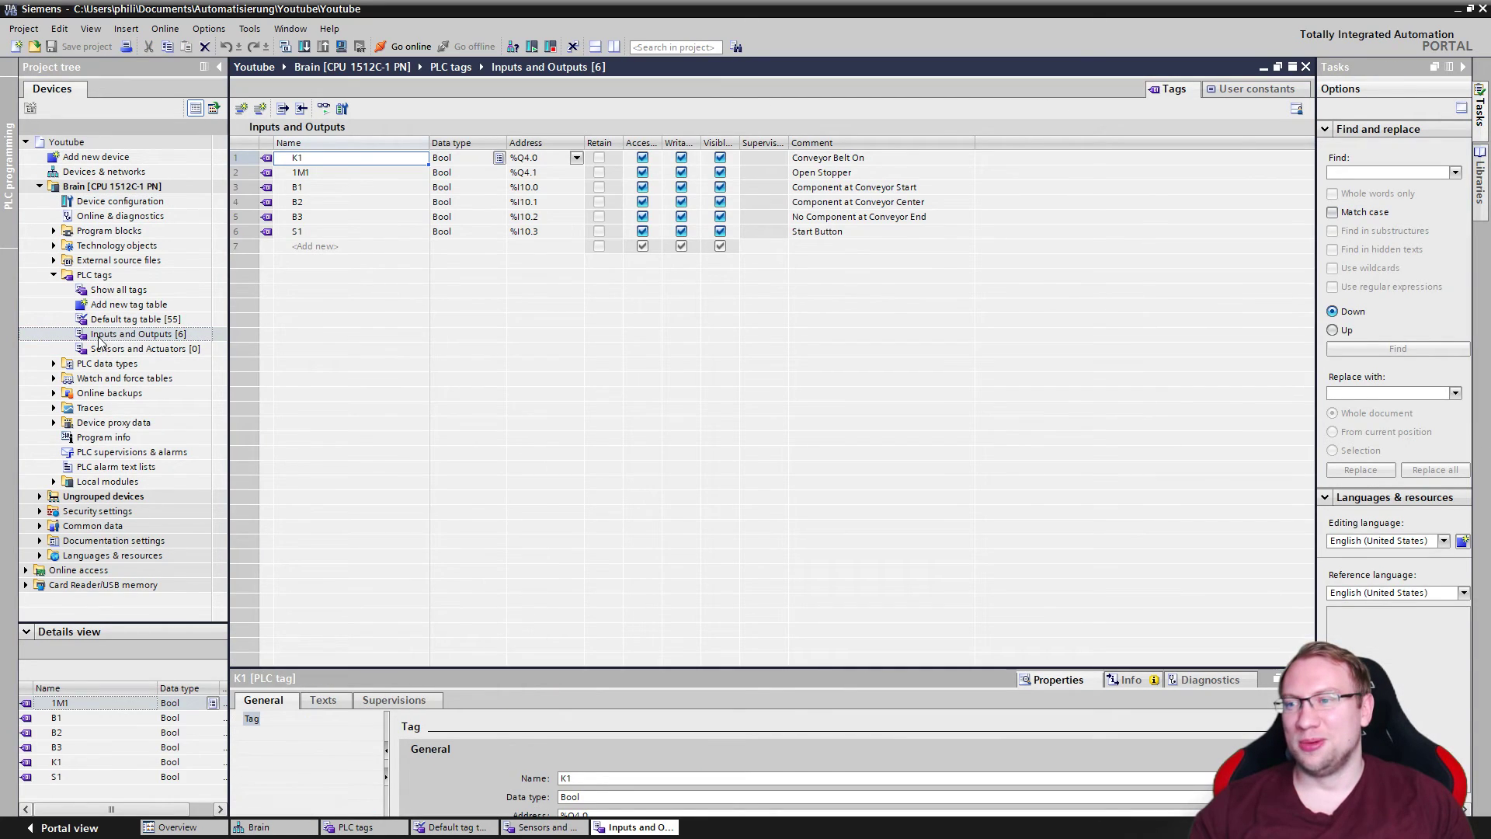
{"action": "left_click", "coordinate": [155, 350]}
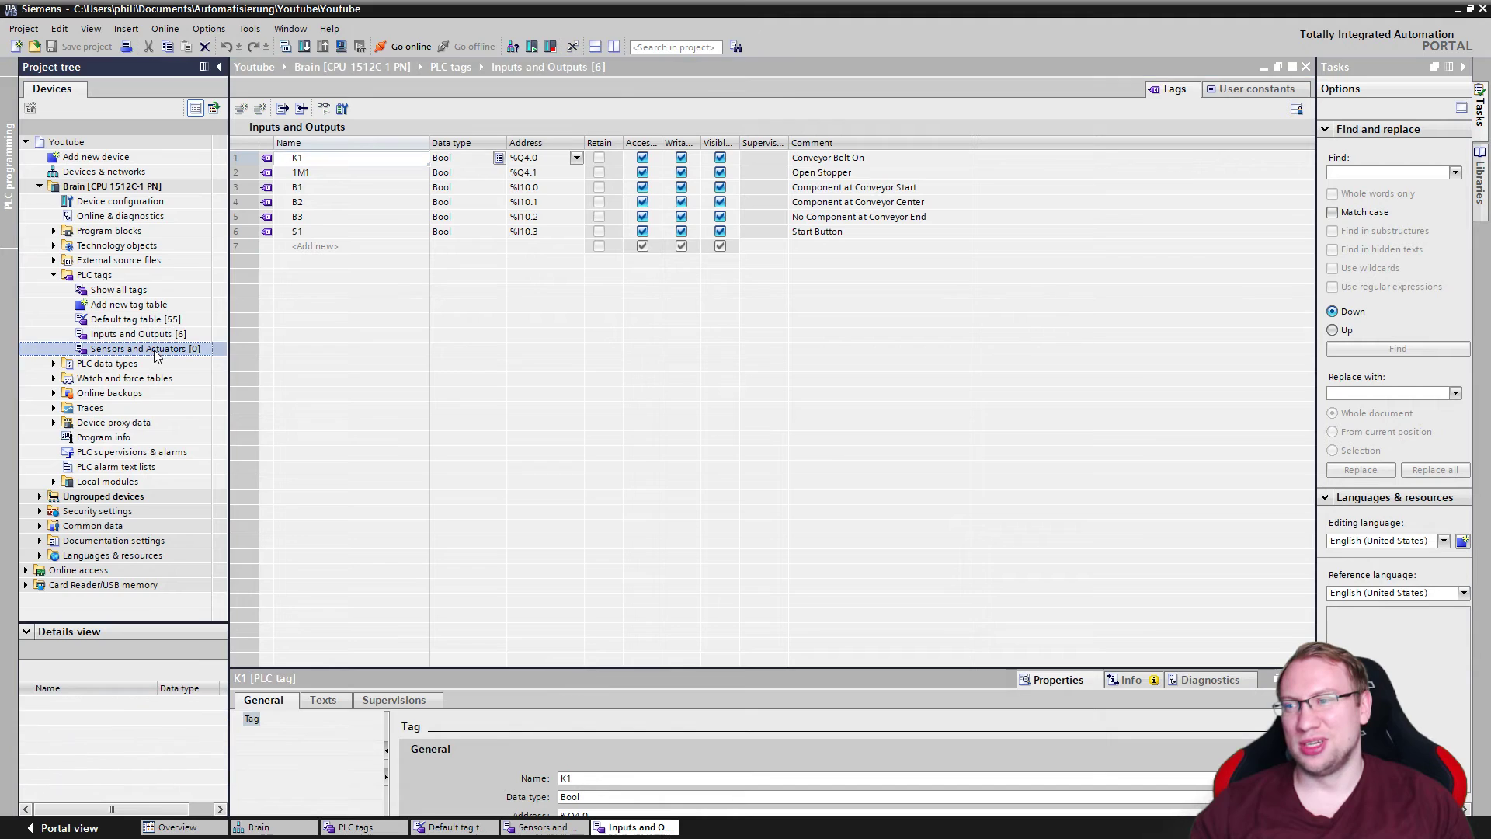
{"action": "right_click", "coordinate": [156, 354]}
{"action": "left_click", "coordinate": [190, 422]}
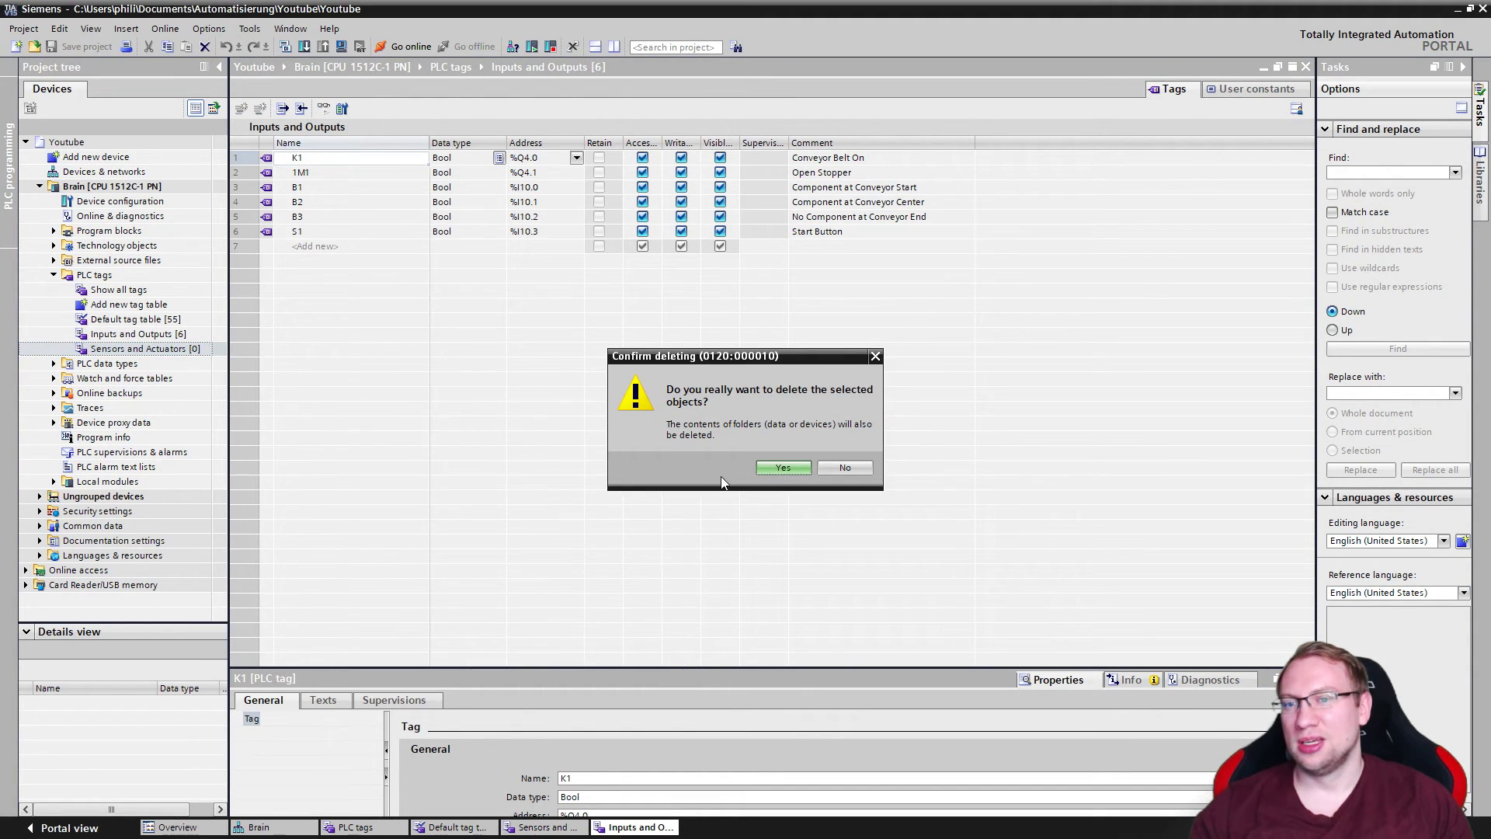
{"action": "left_click", "coordinate": [781, 473]}
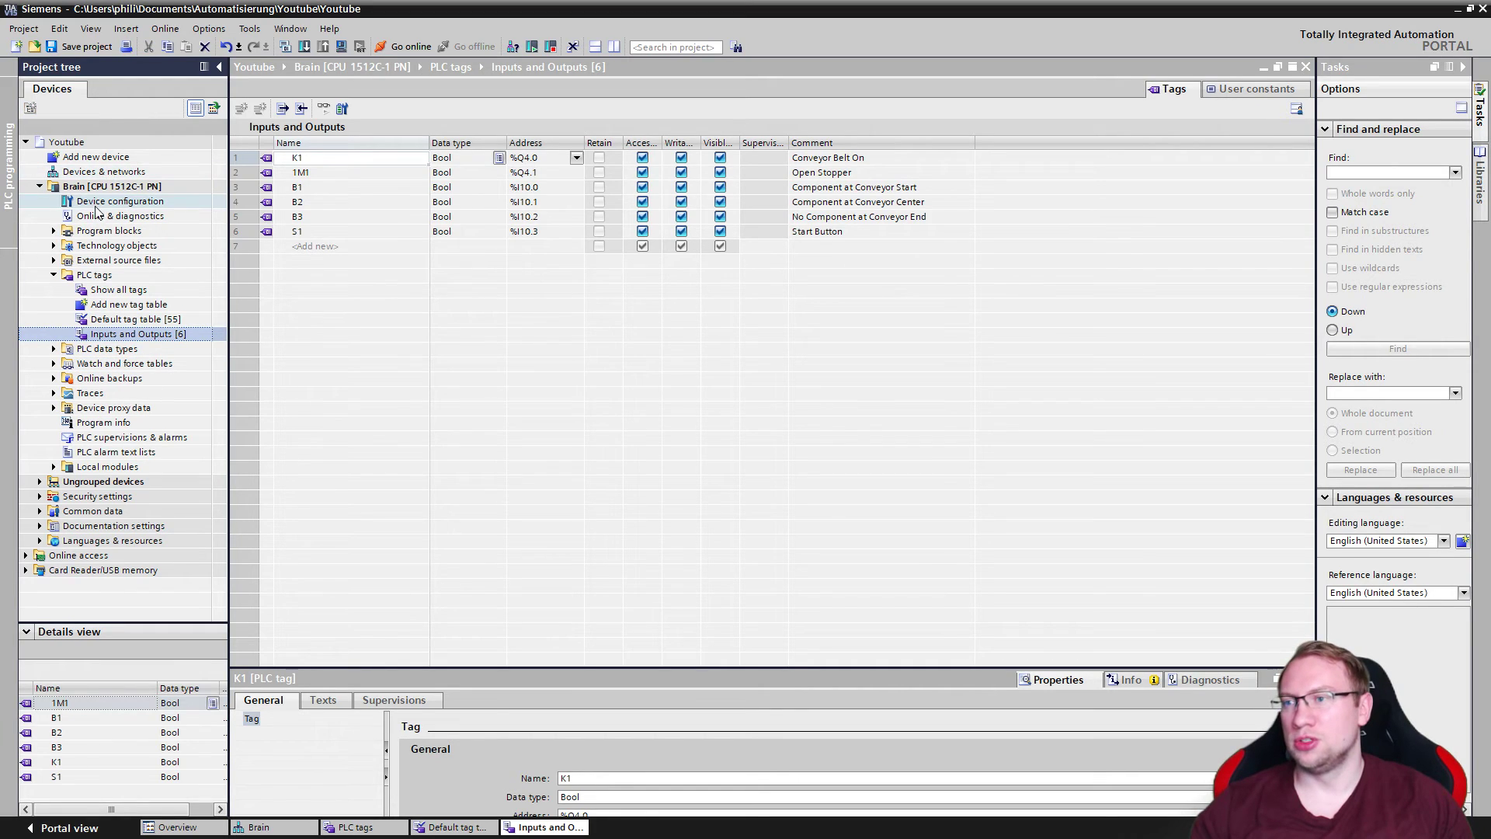
Step: Save, toggle K1's HMI accessible and visible settings back on, resize HMI columns, and save again
{"action": "left_click", "coordinate": [454, 309]}
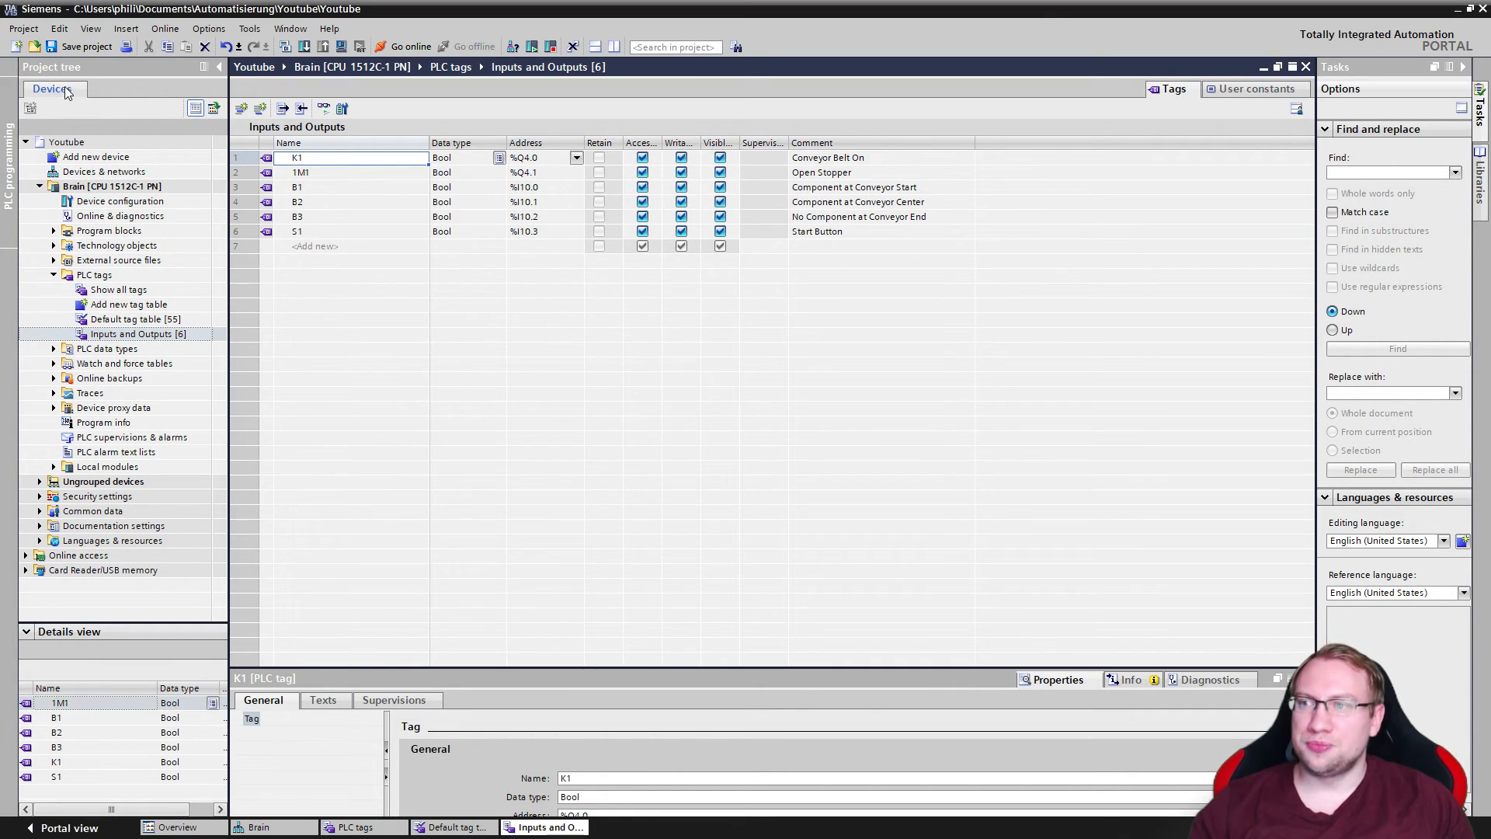
{"action": "left_click", "coordinate": [76, 49]}
{"action": "left_click", "coordinate": [603, 159]}
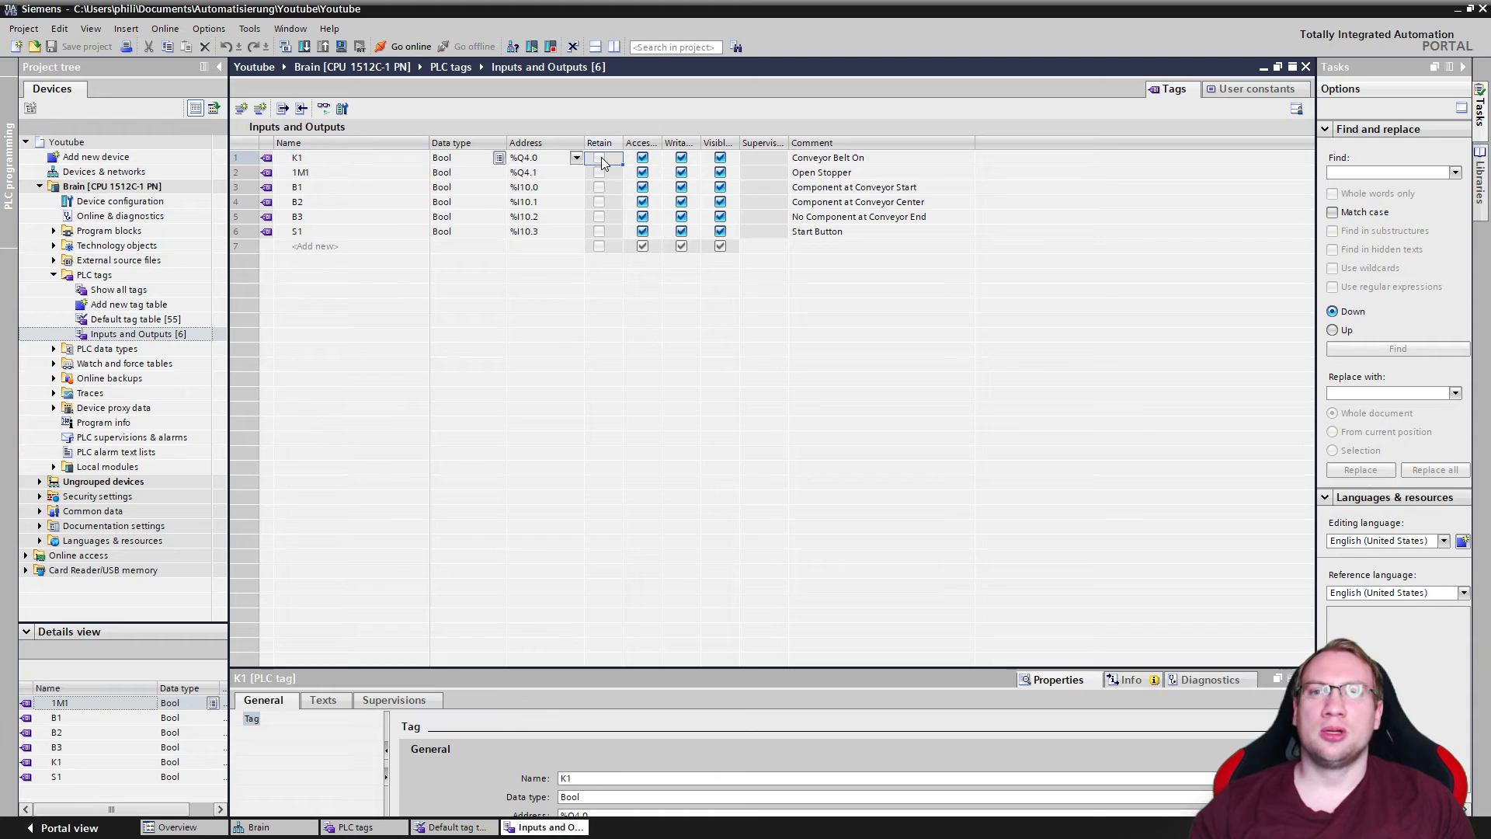
{"action": "double_click", "coordinate": [663, 143]}
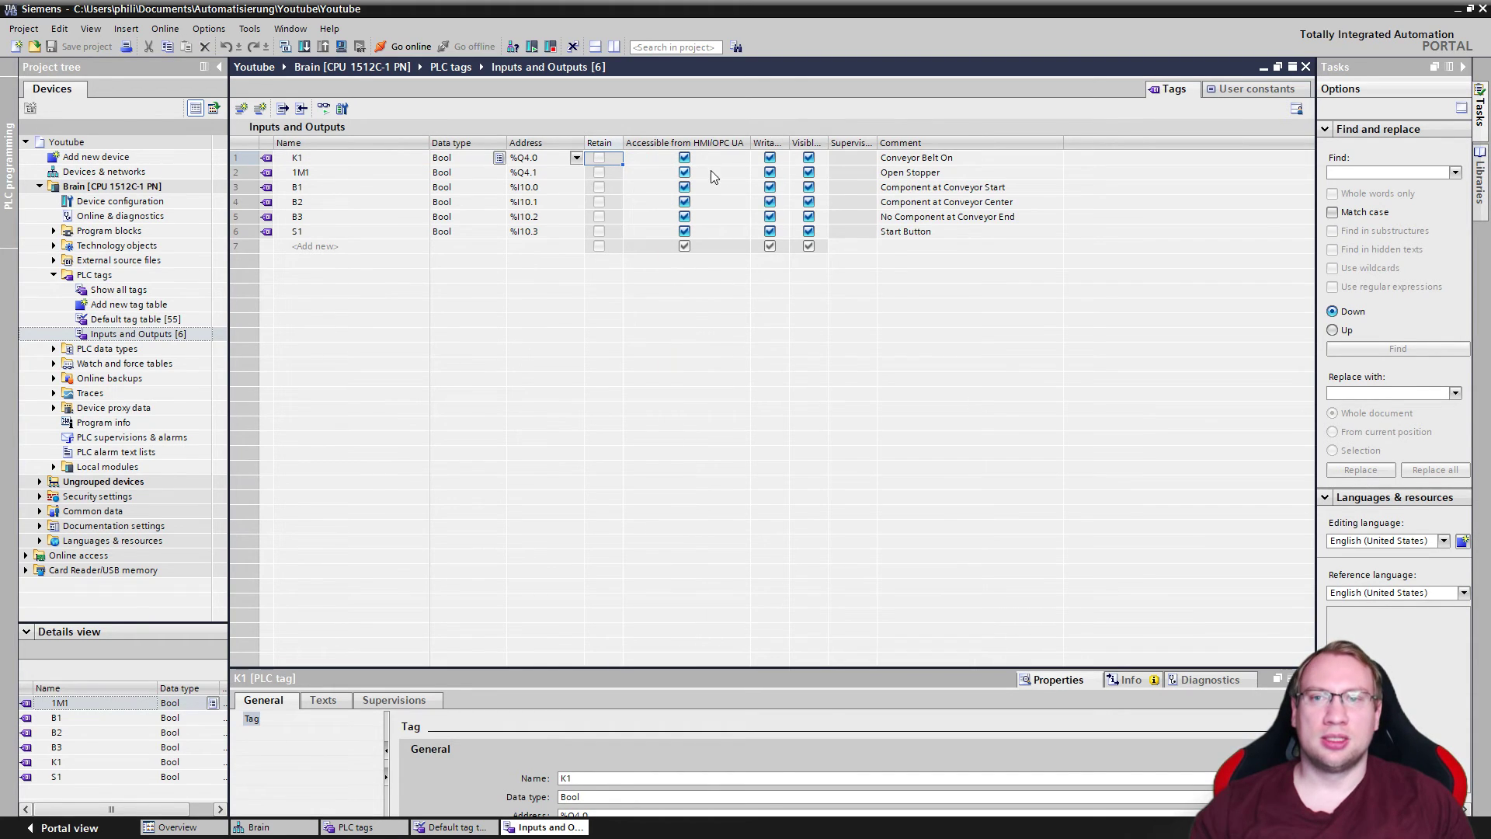
{"action": "left_click", "coordinate": [684, 160]}
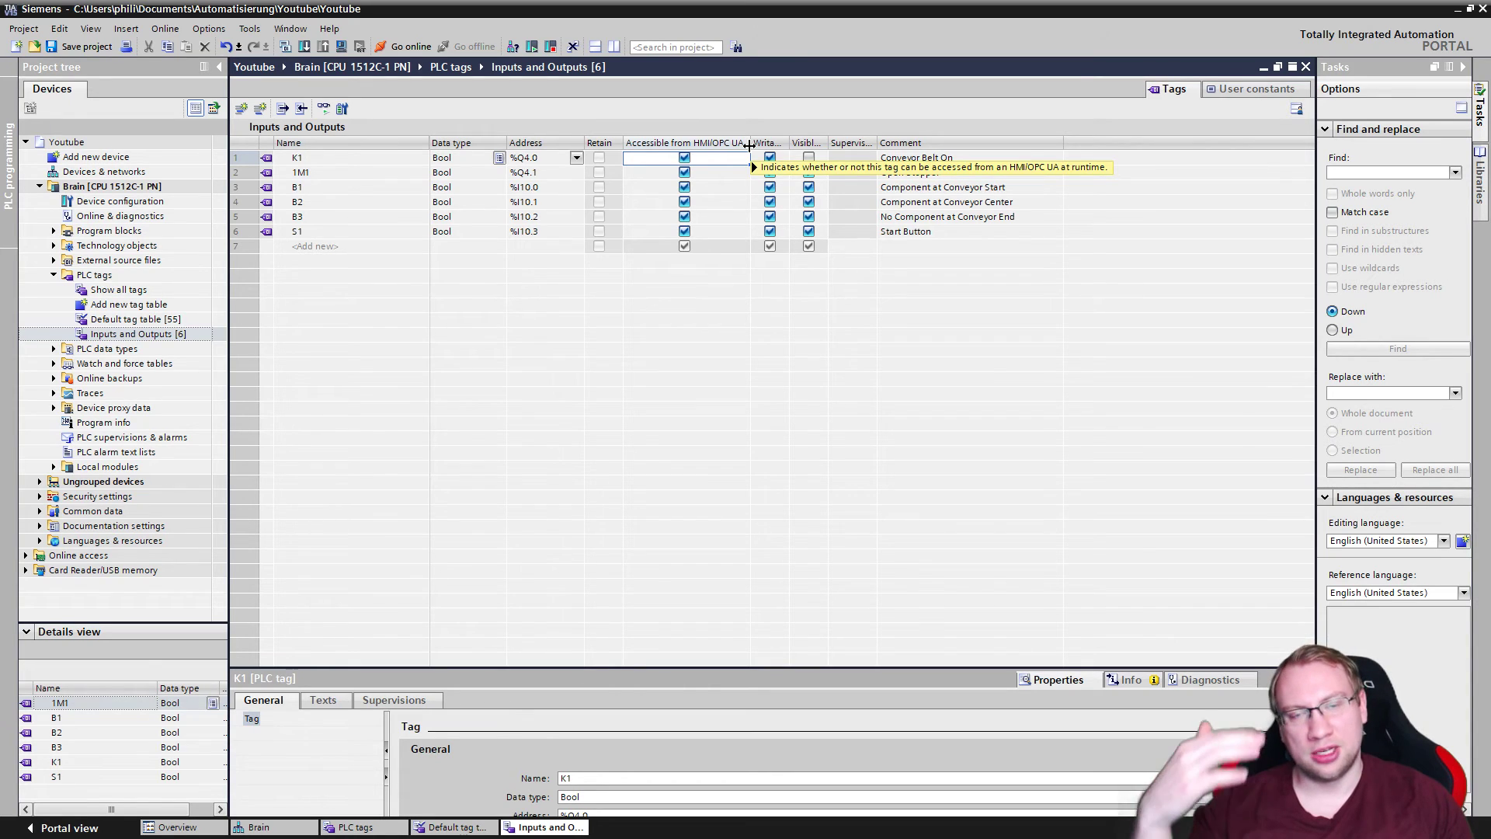
{"action": "left_click_drag", "start_coordinate": [748, 146], "coordinate": [673, 148]}
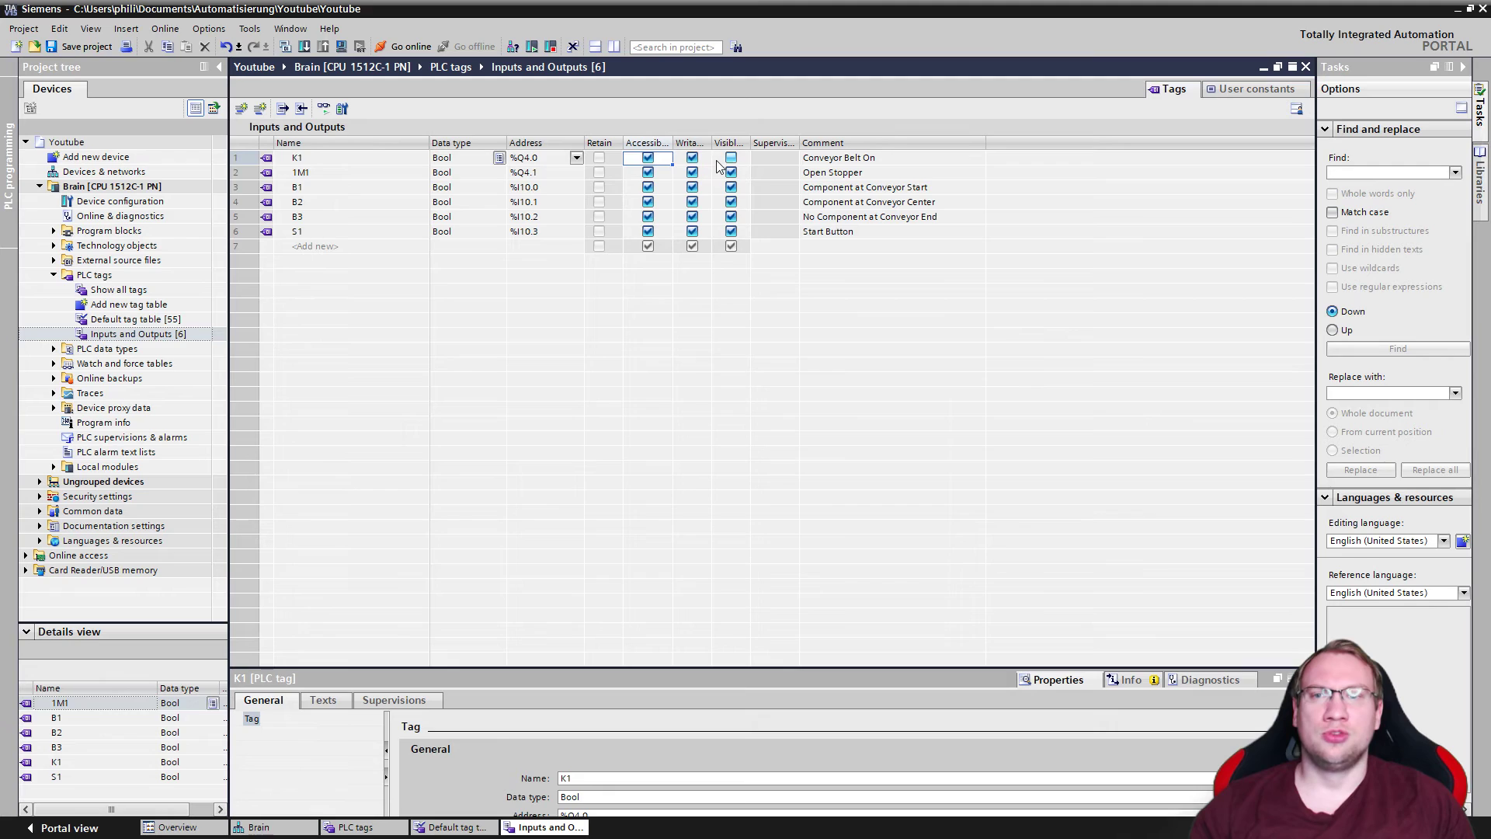
{"action": "left_click", "coordinate": [731, 159]}
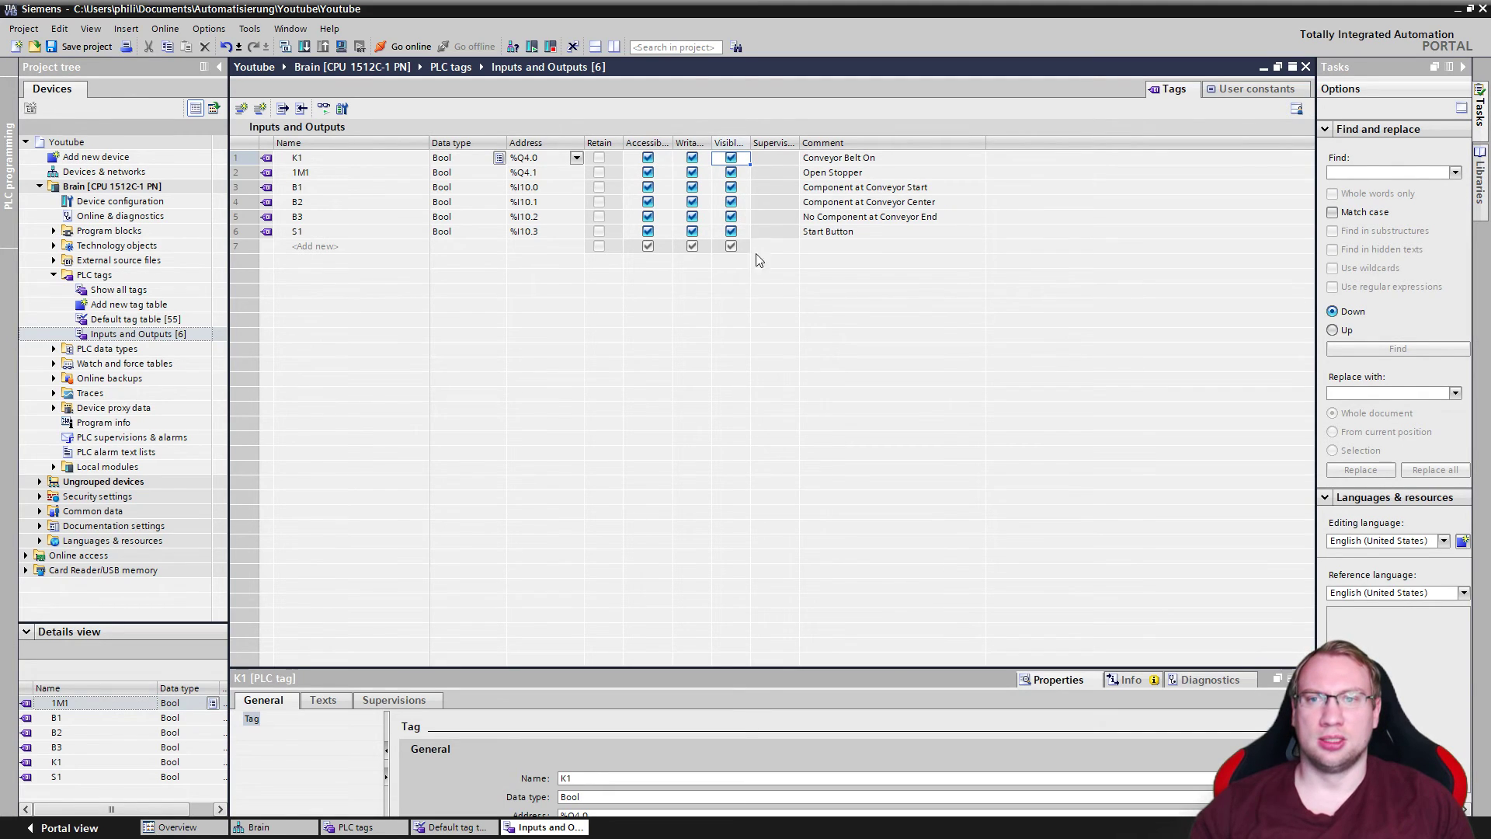
{"action": "left_click", "coordinate": [100, 48]}
{"action": "mouse_move", "coordinate": [747, 140]}
{"action": "left_mouse_down"}
{"action": "mouse_move", "coordinate": [912, 145]}
{"action": "mouse_move", "coordinate": [762, 145]}
{"action": "left_mouse_up"}
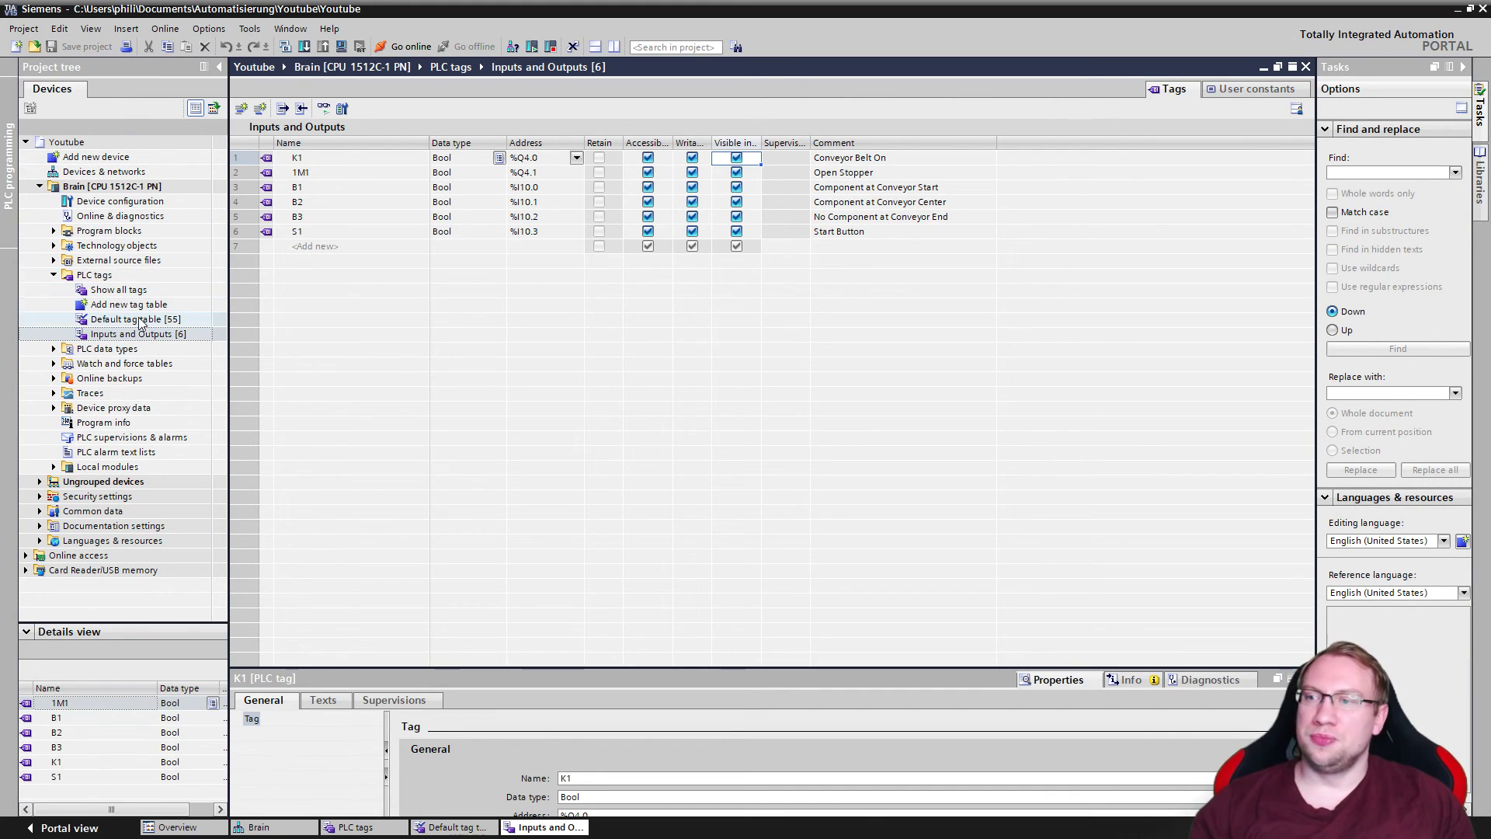
Step: Place the green component circle on the conveyor under sensor B2, then minimize PowerPoint
{"action": "key", "text": "alt+Tab"}
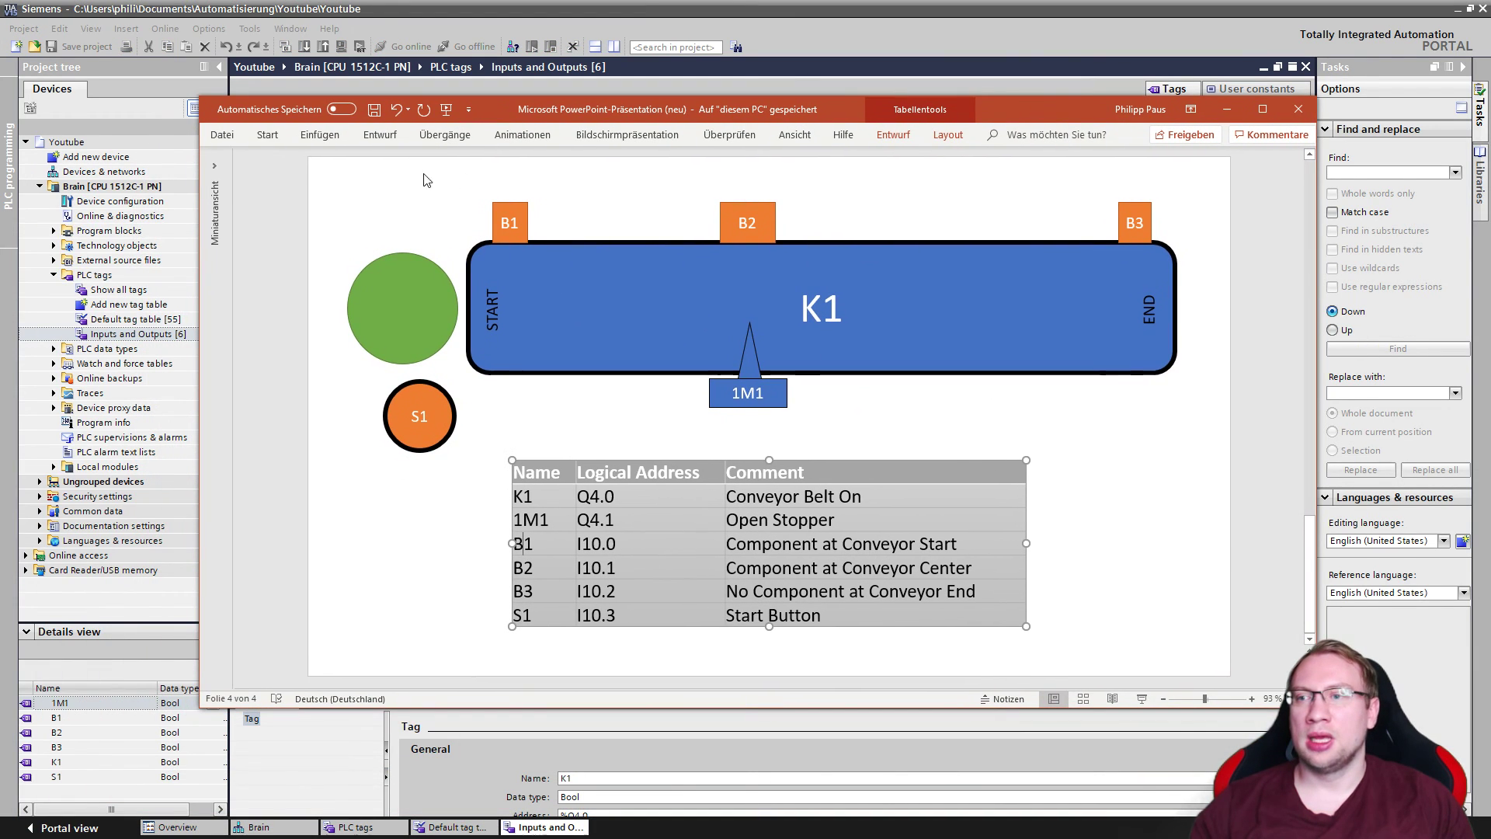
{"action": "left_click", "coordinate": [395, 246]}
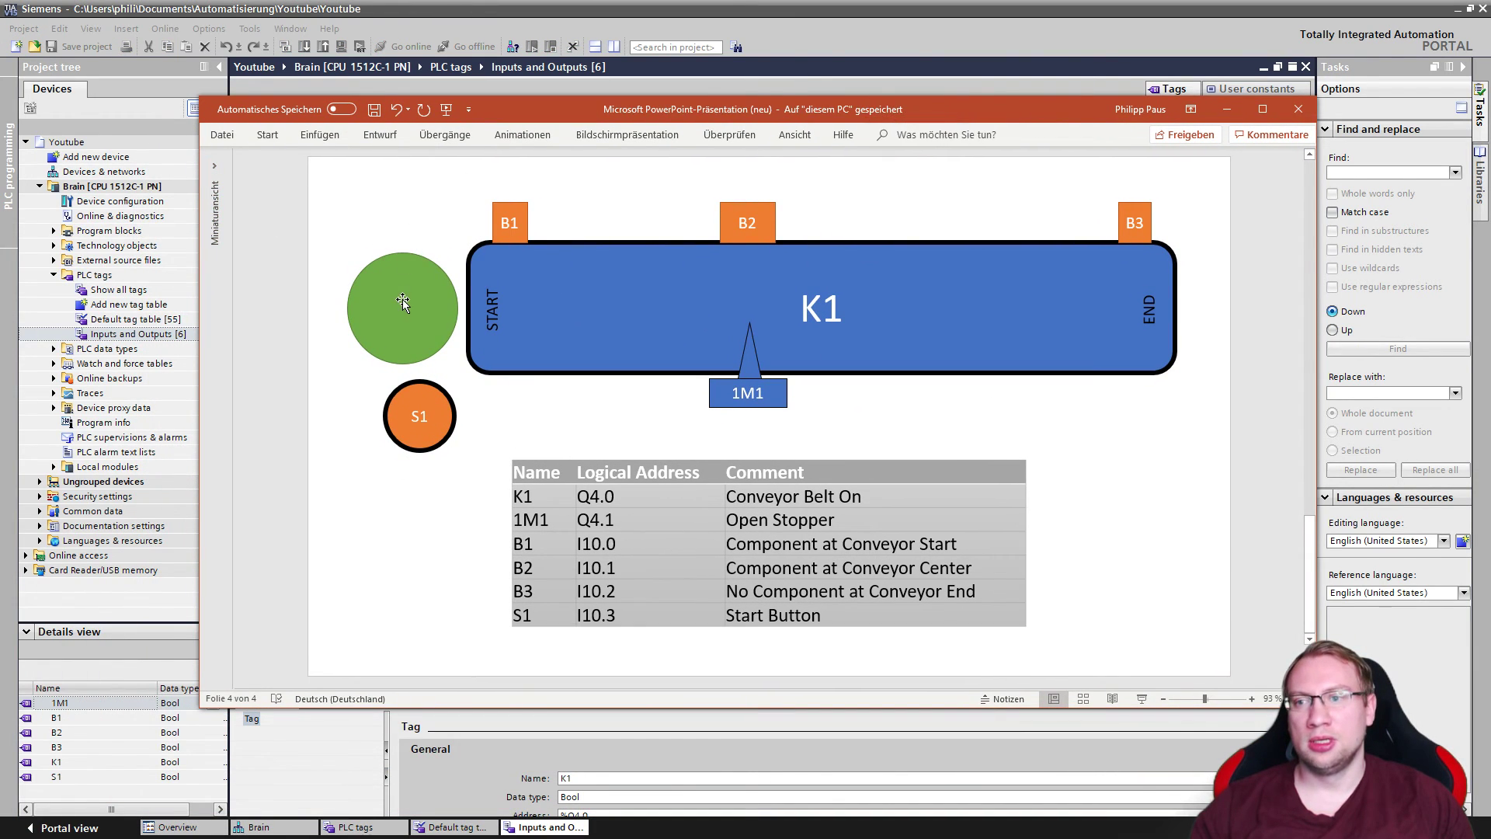
{"action": "left_click", "coordinate": [389, 298]}
{"action": "left_click", "coordinate": [509, 228]}
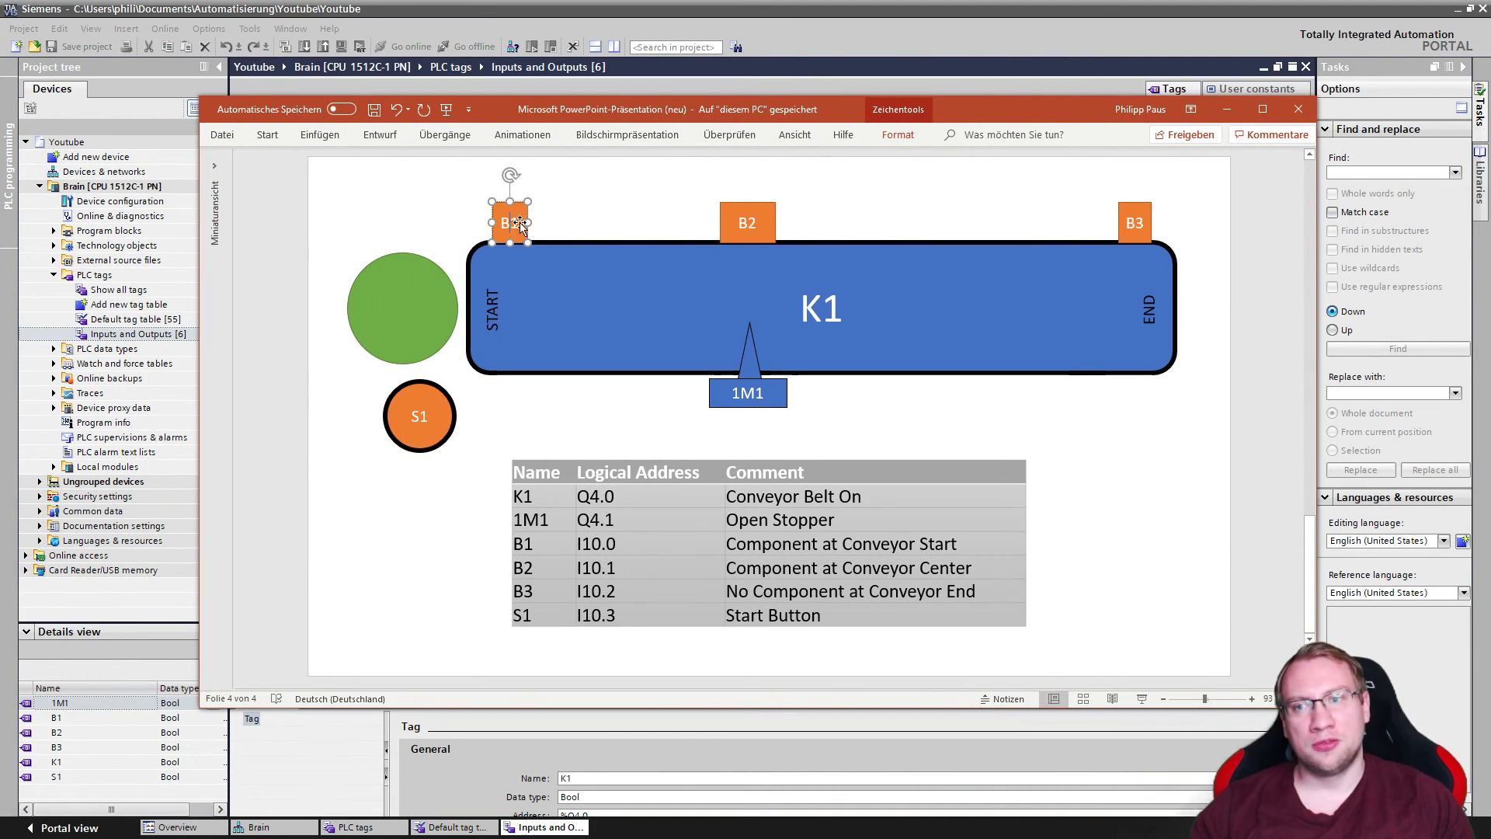
{"action": "left_click", "coordinate": [615, 214]}
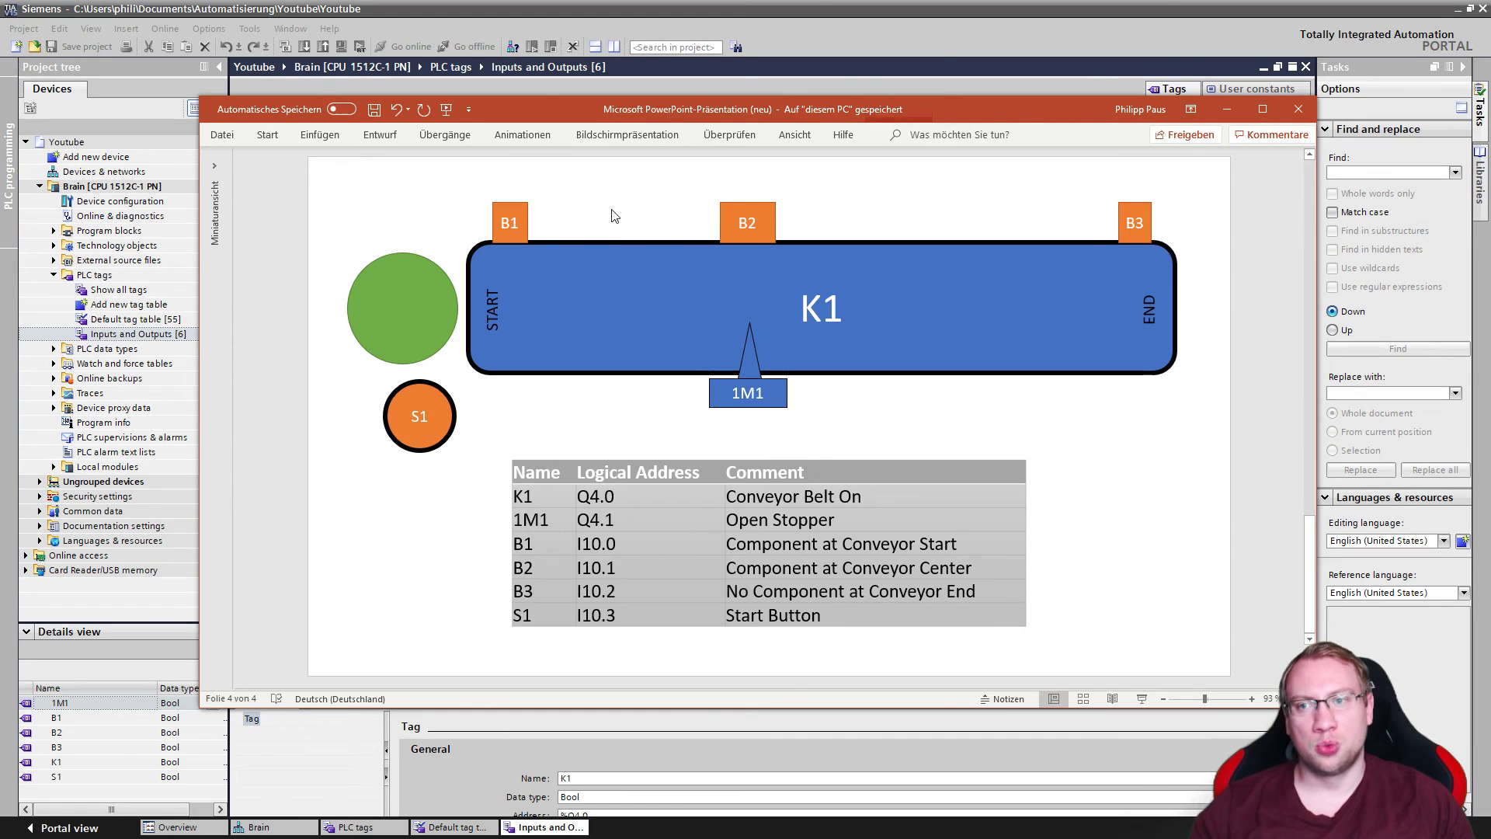
{"action": "left_click", "coordinate": [409, 284]}
{"action": "left_click_drag", "start_coordinate": [416, 327], "coordinate": [424, 326]}
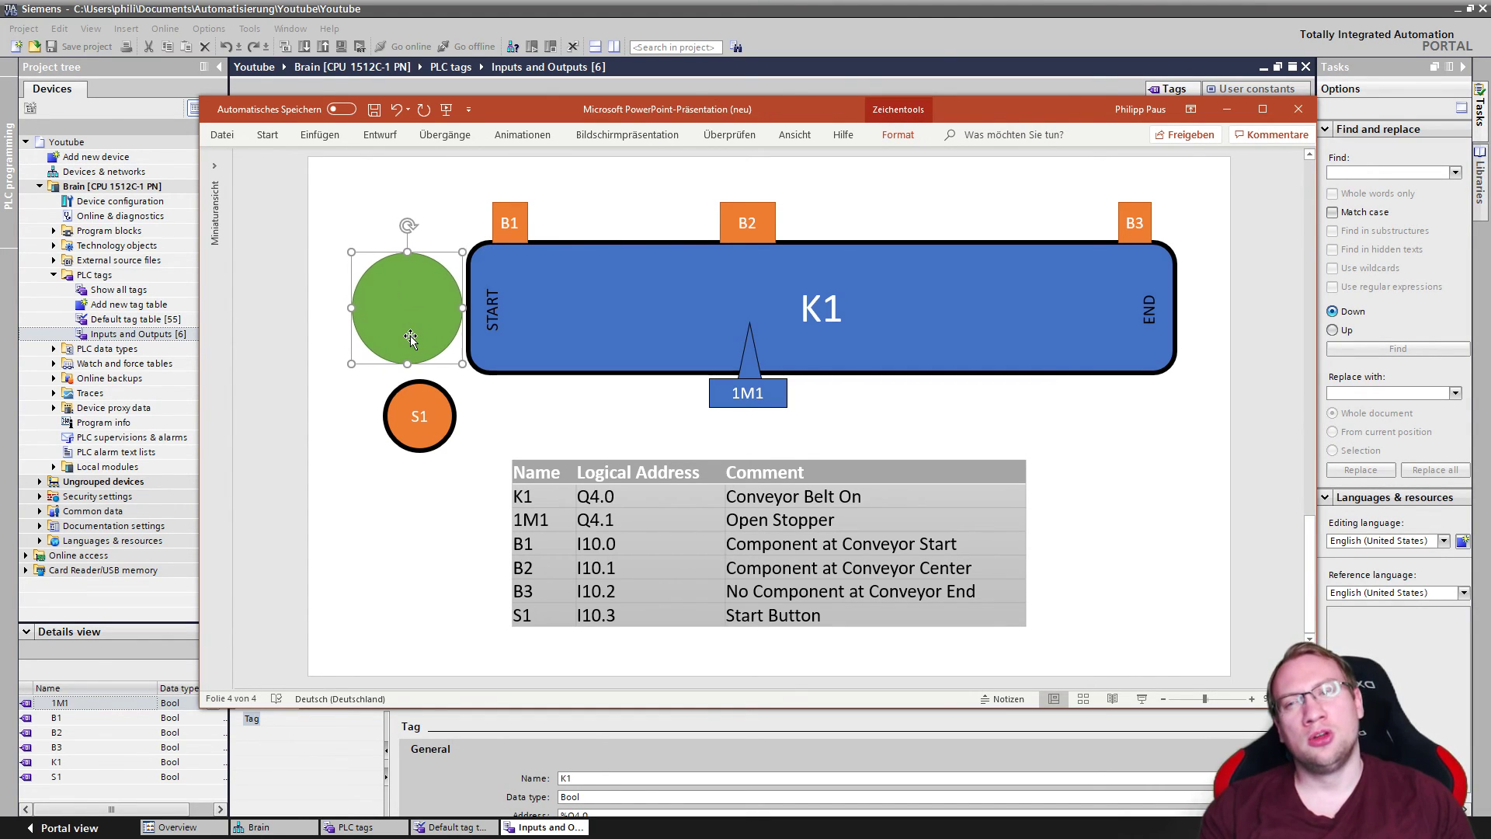
{"action": "left_click_drag", "start_coordinate": [417, 244], "coordinate": [531, 245]}
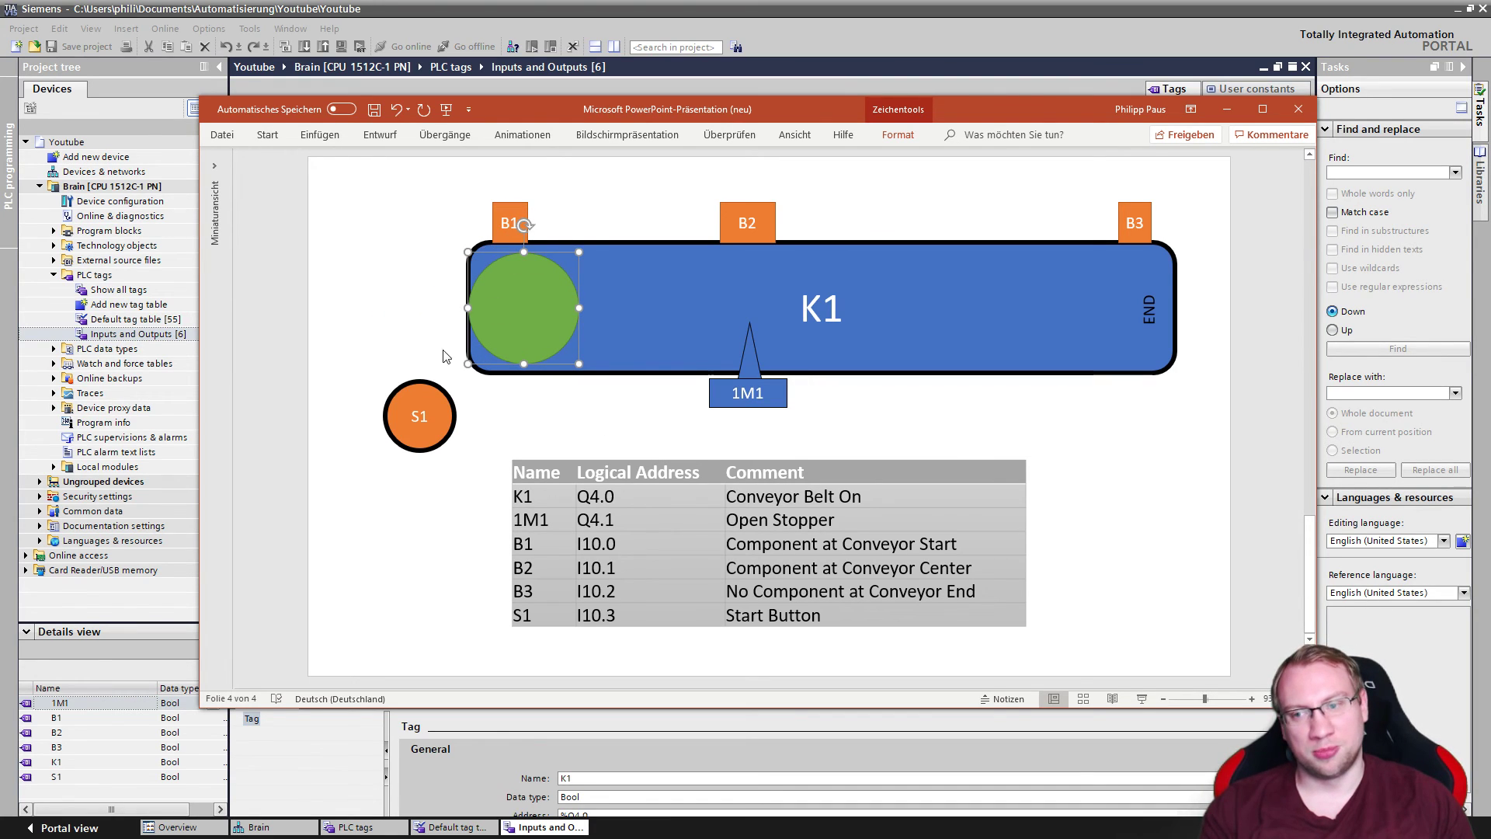
{"action": "key", "text": "Right"}
{"action": "key", "text": "Right"}
{"action": "key", "text": "Right"}
{"action": "key", "text": "Right"}
{"action": "key", "text": "Right"}
{"action": "key", "text": "Right"}
{"action": "key", "text": "Right"}
{"action": "key", "text": "Right"}
{"action": "key", "text": "Right"}
{"action": "key", "text": "Right"}
{"action": "key", "text": "Right"}
{"action": "key", "text": "Right"}
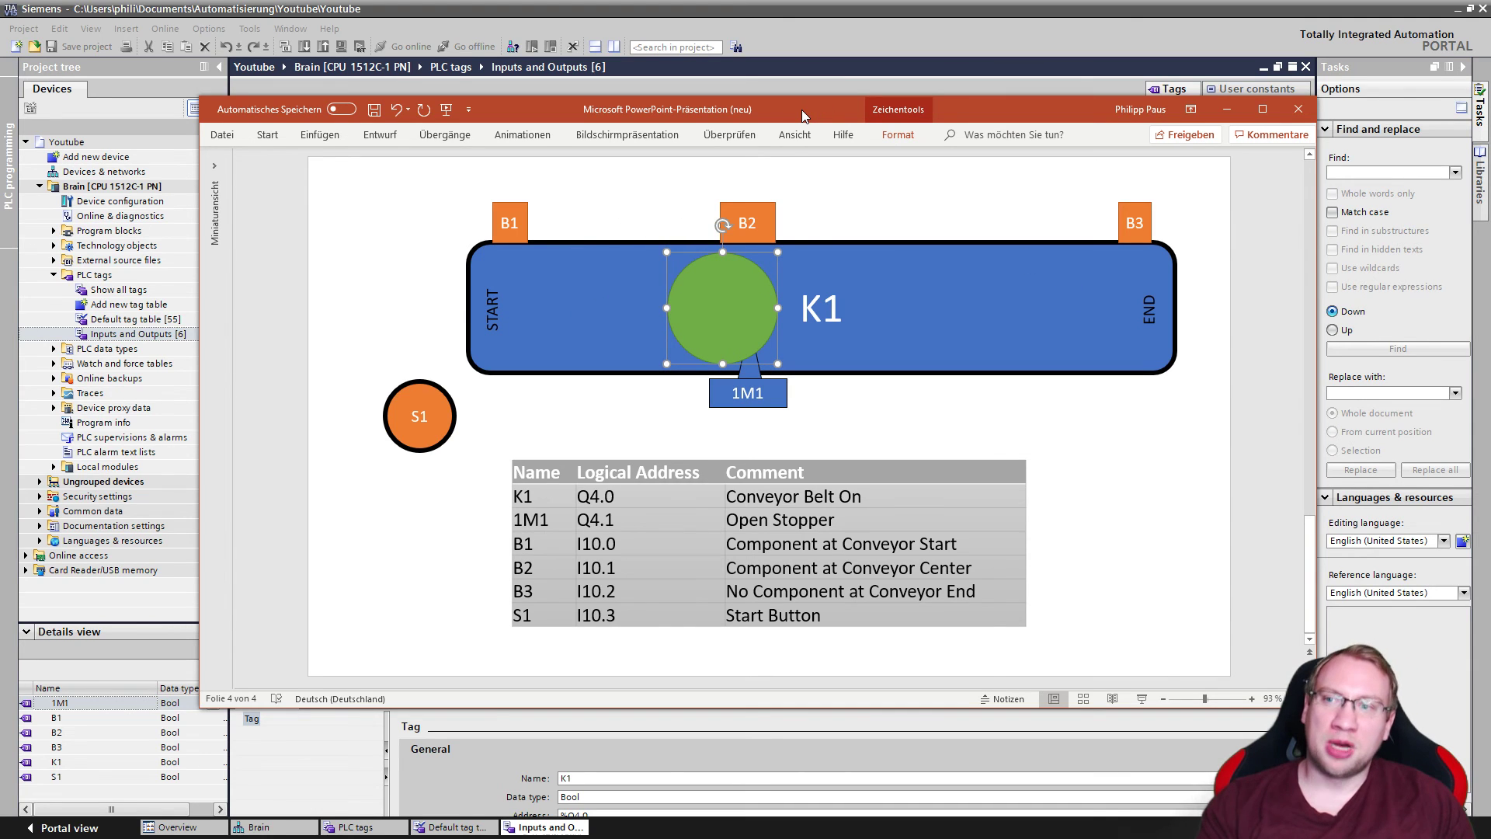
{"action": "key", "text": "super+Down"}
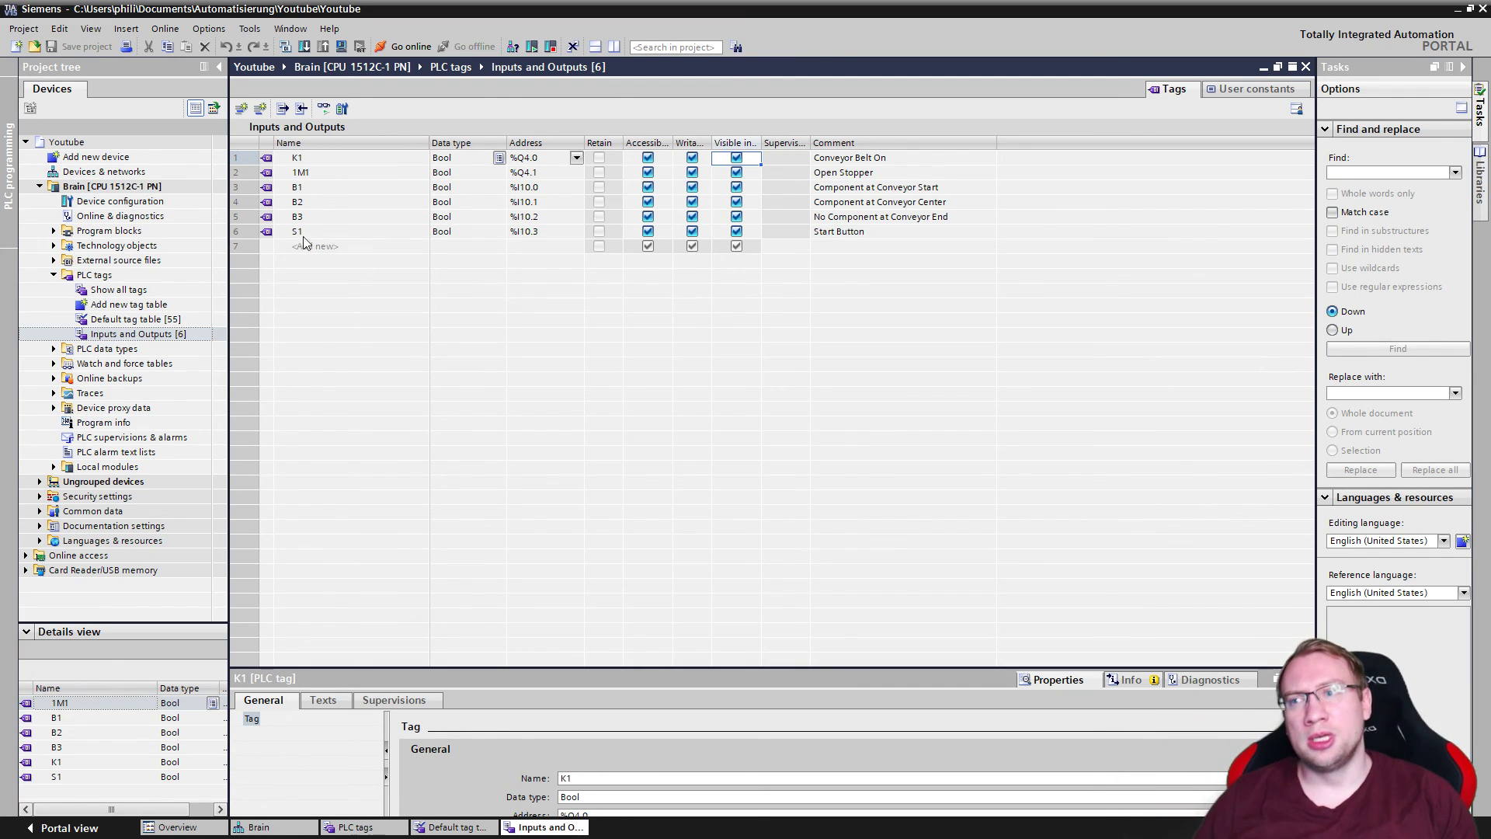
Step: Open the Brain device configuration and bring the conveyor slide back in front
{"action": "double_click", "coordinate": [152, 202]}
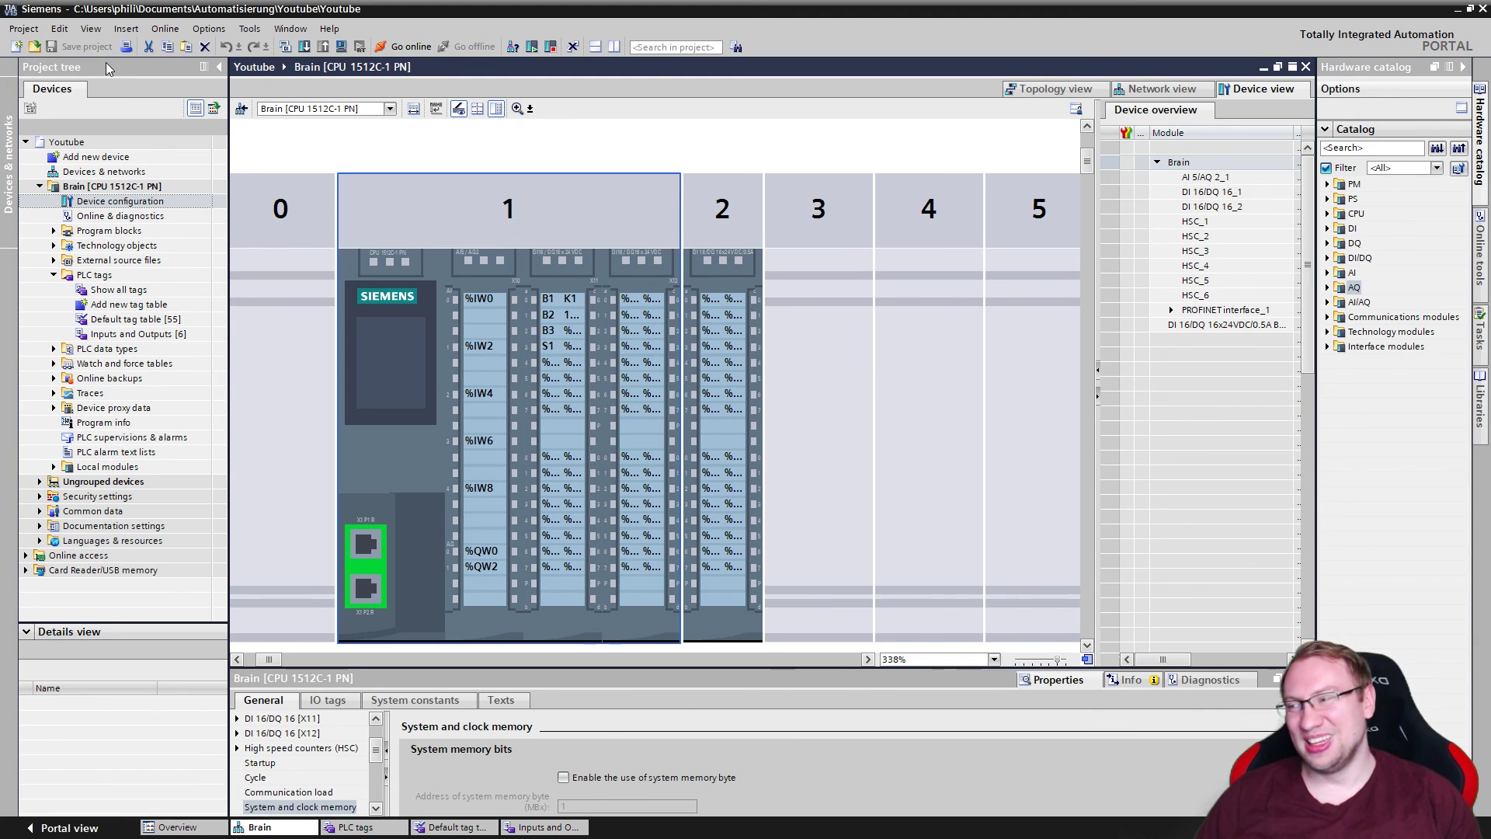
{"action": "key", "text": "alt+Tab"}
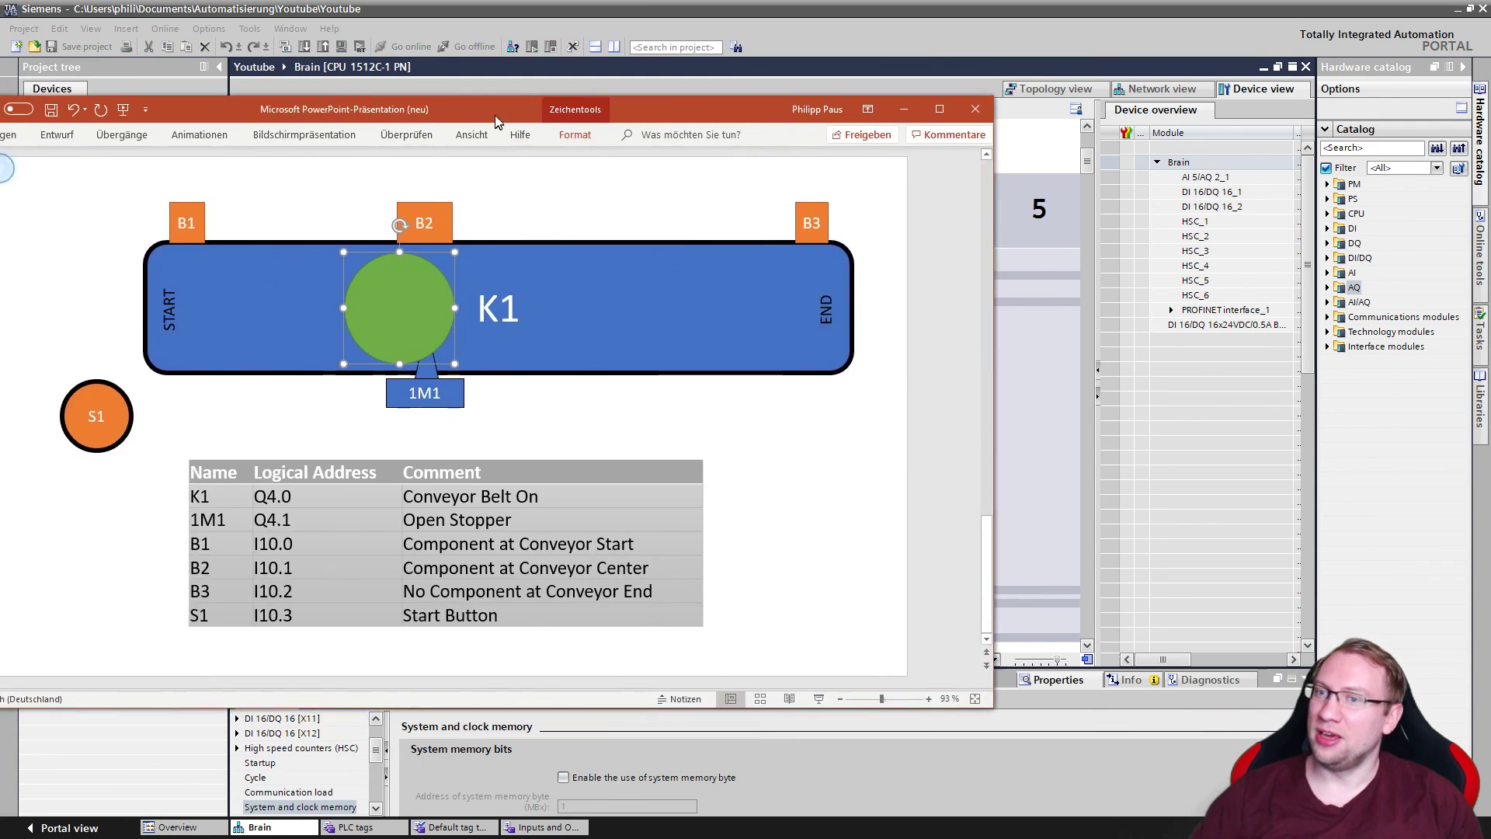